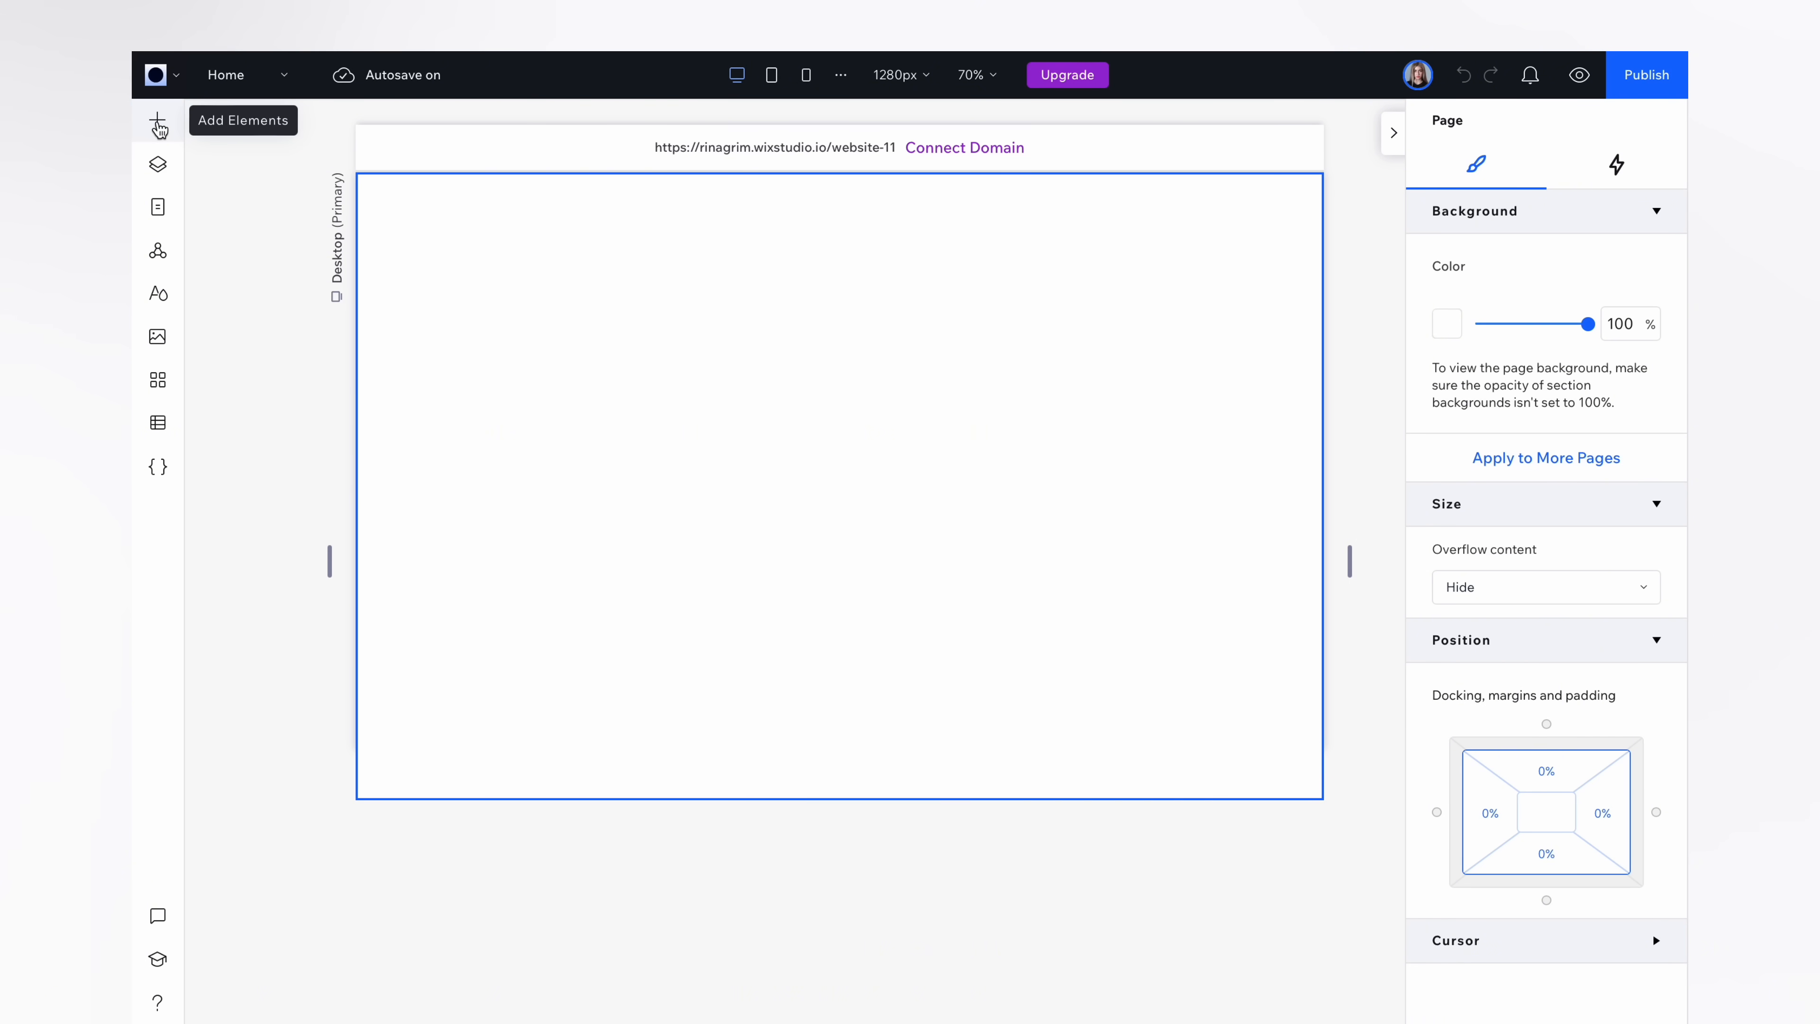
- Add a Repeater to the blank section and enlarge it to about 1088 px wide with items about 524 px high
click(158, 122)
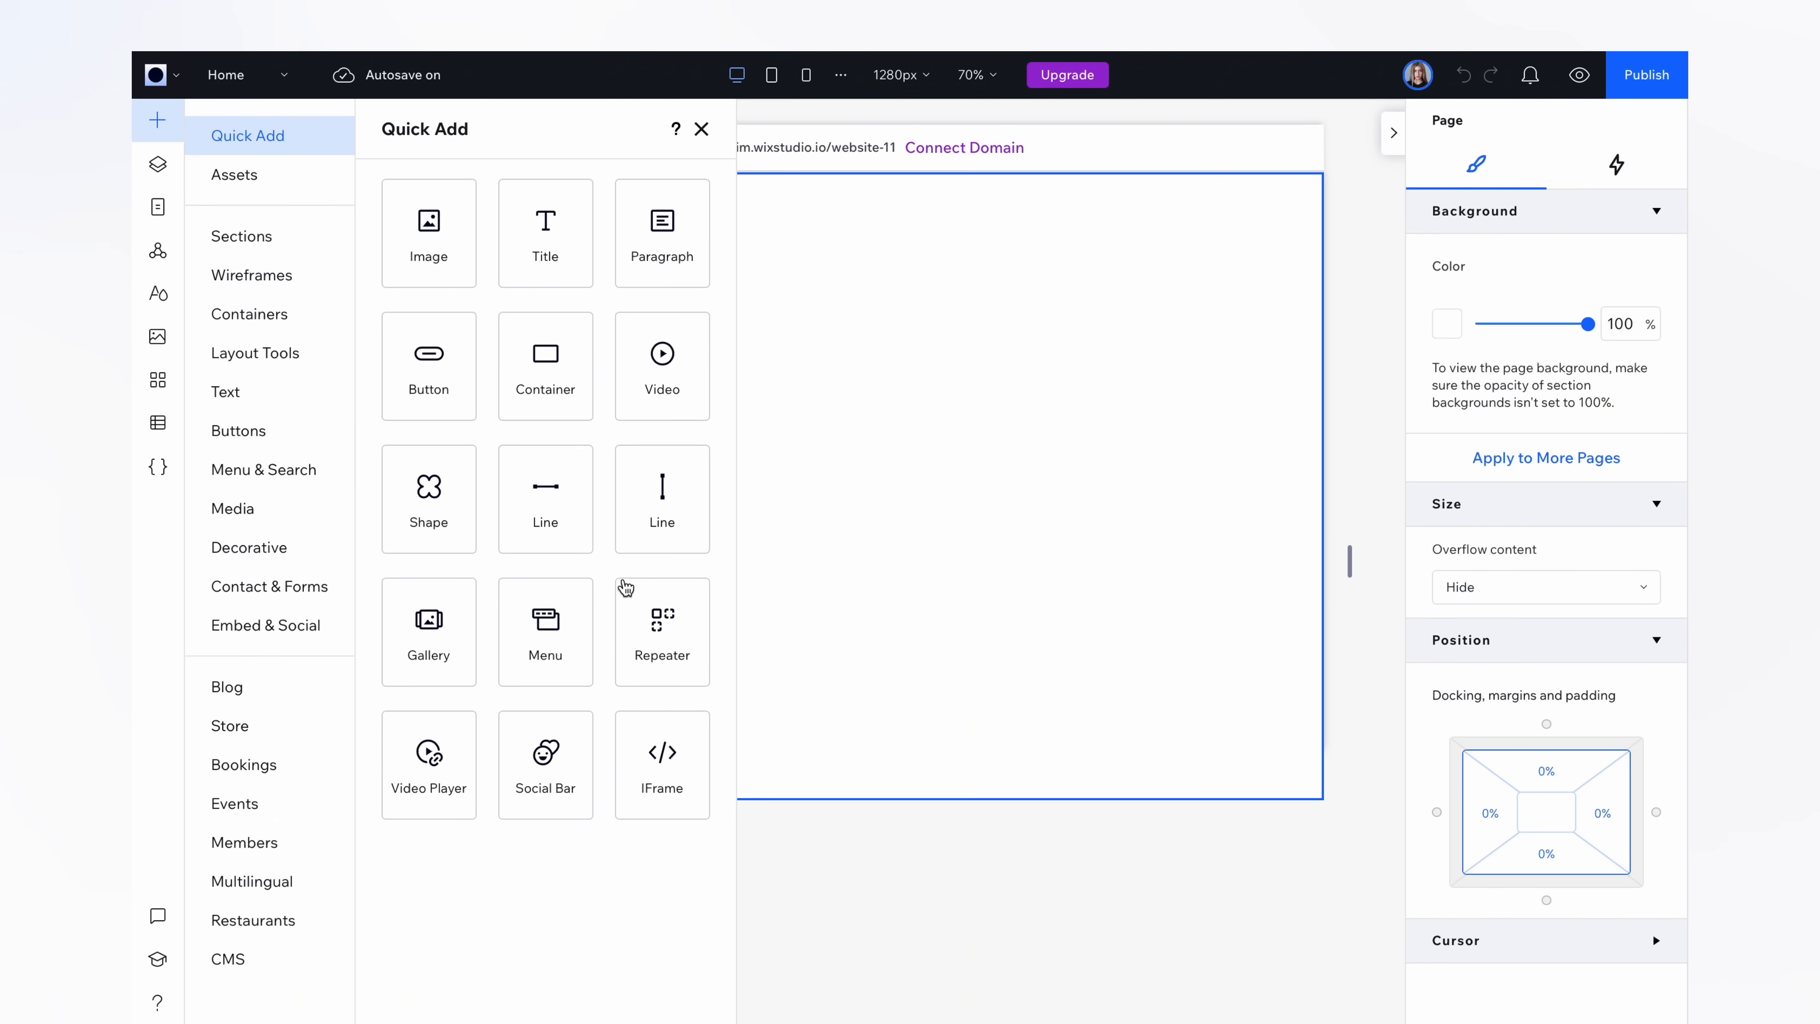
click(666, 618)
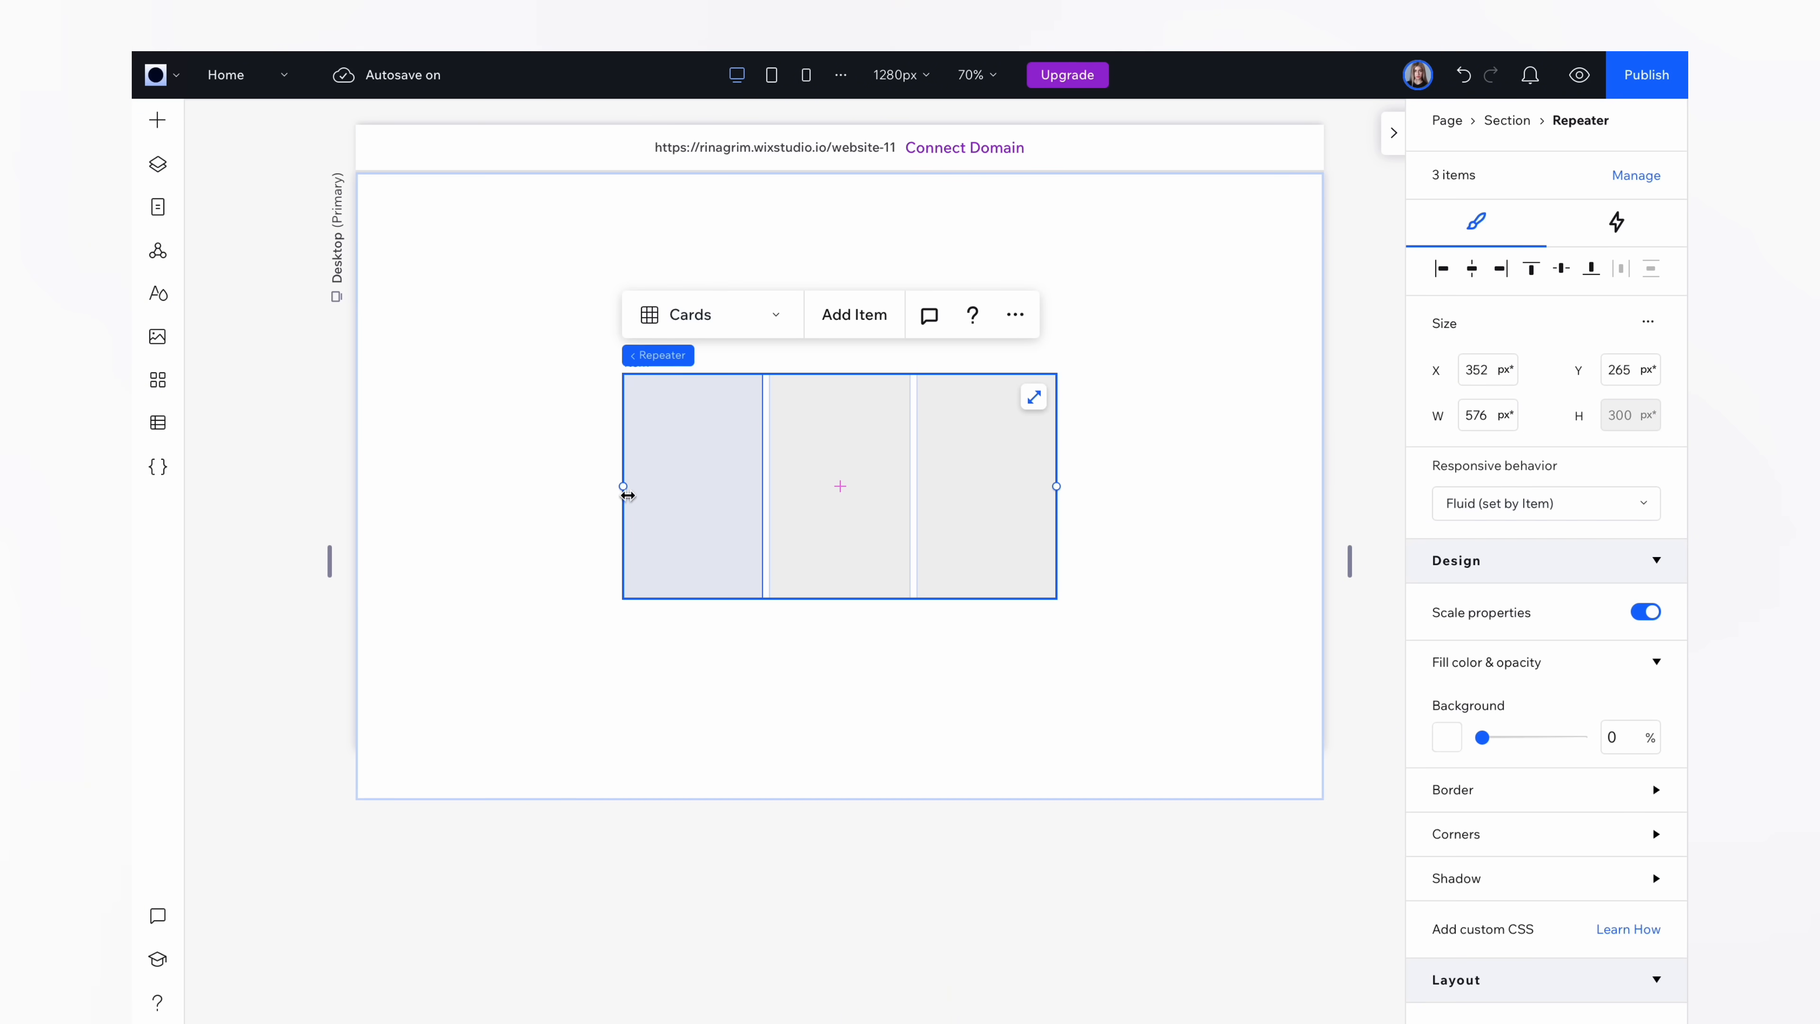
drag(625, 492, 439, 495)
drag(1057, 487, 1261, 488)
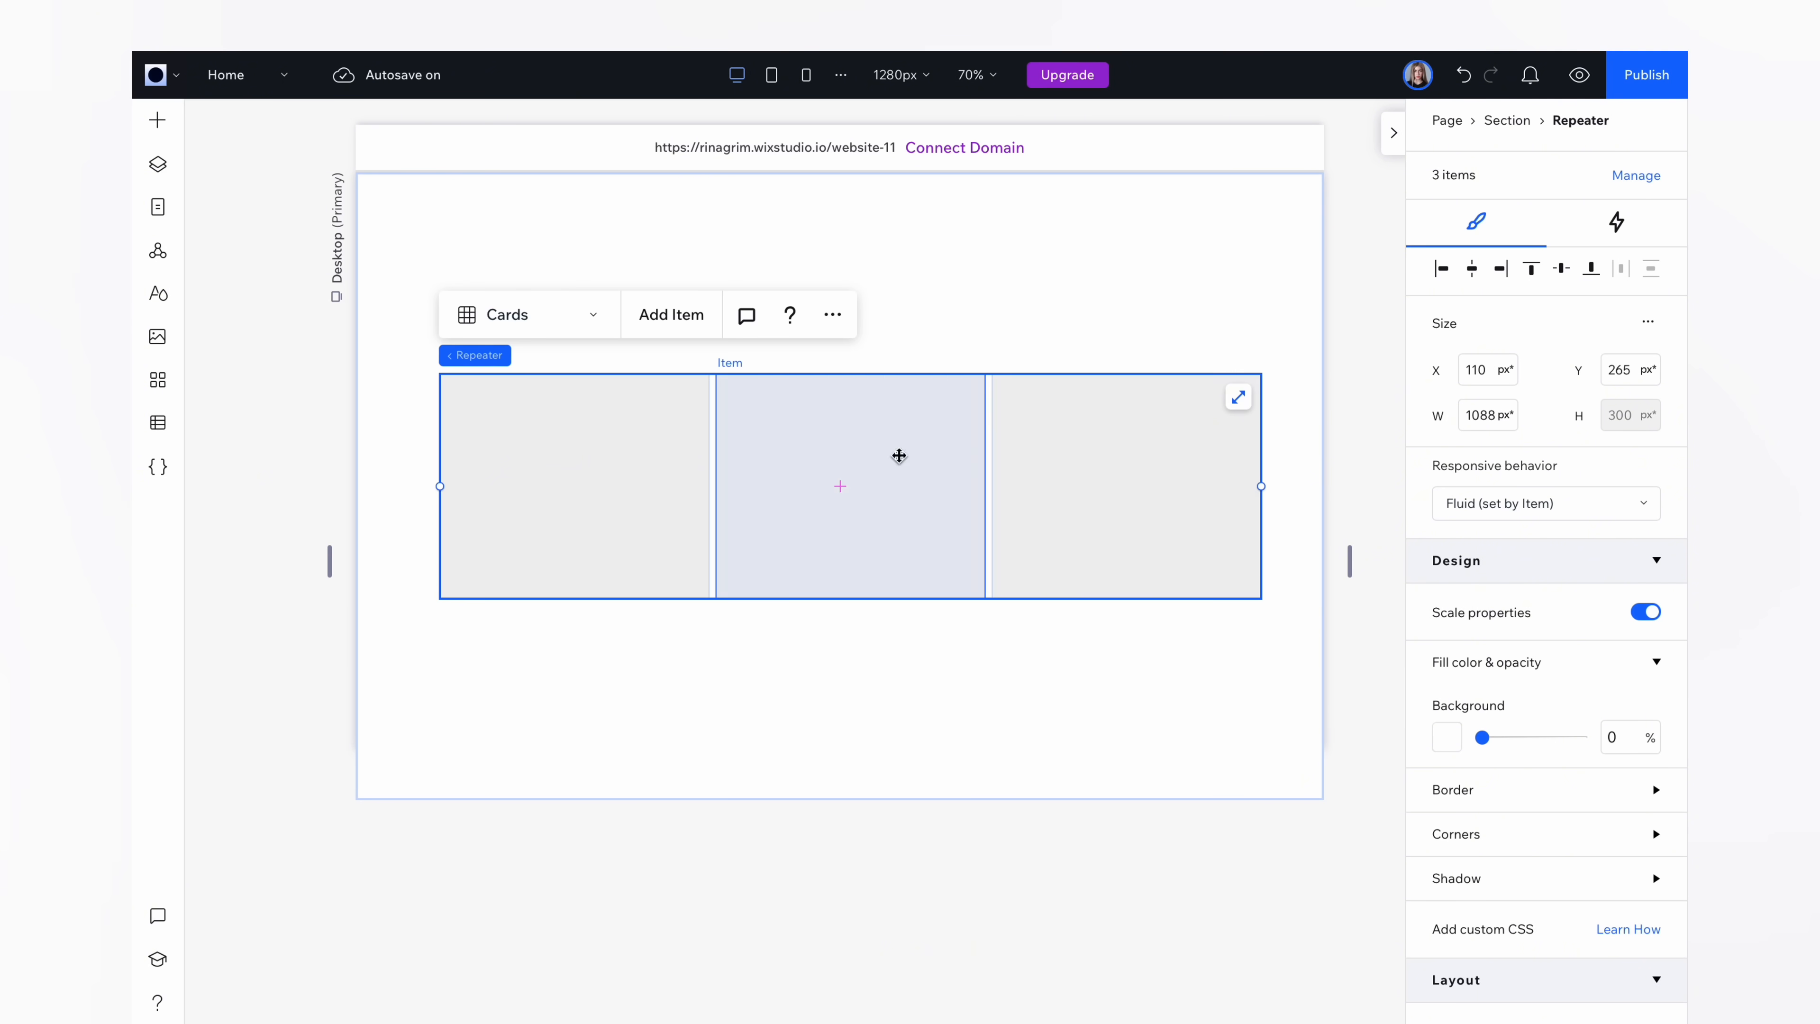
click(902, 455)
drag(852, 624, 856, 768)
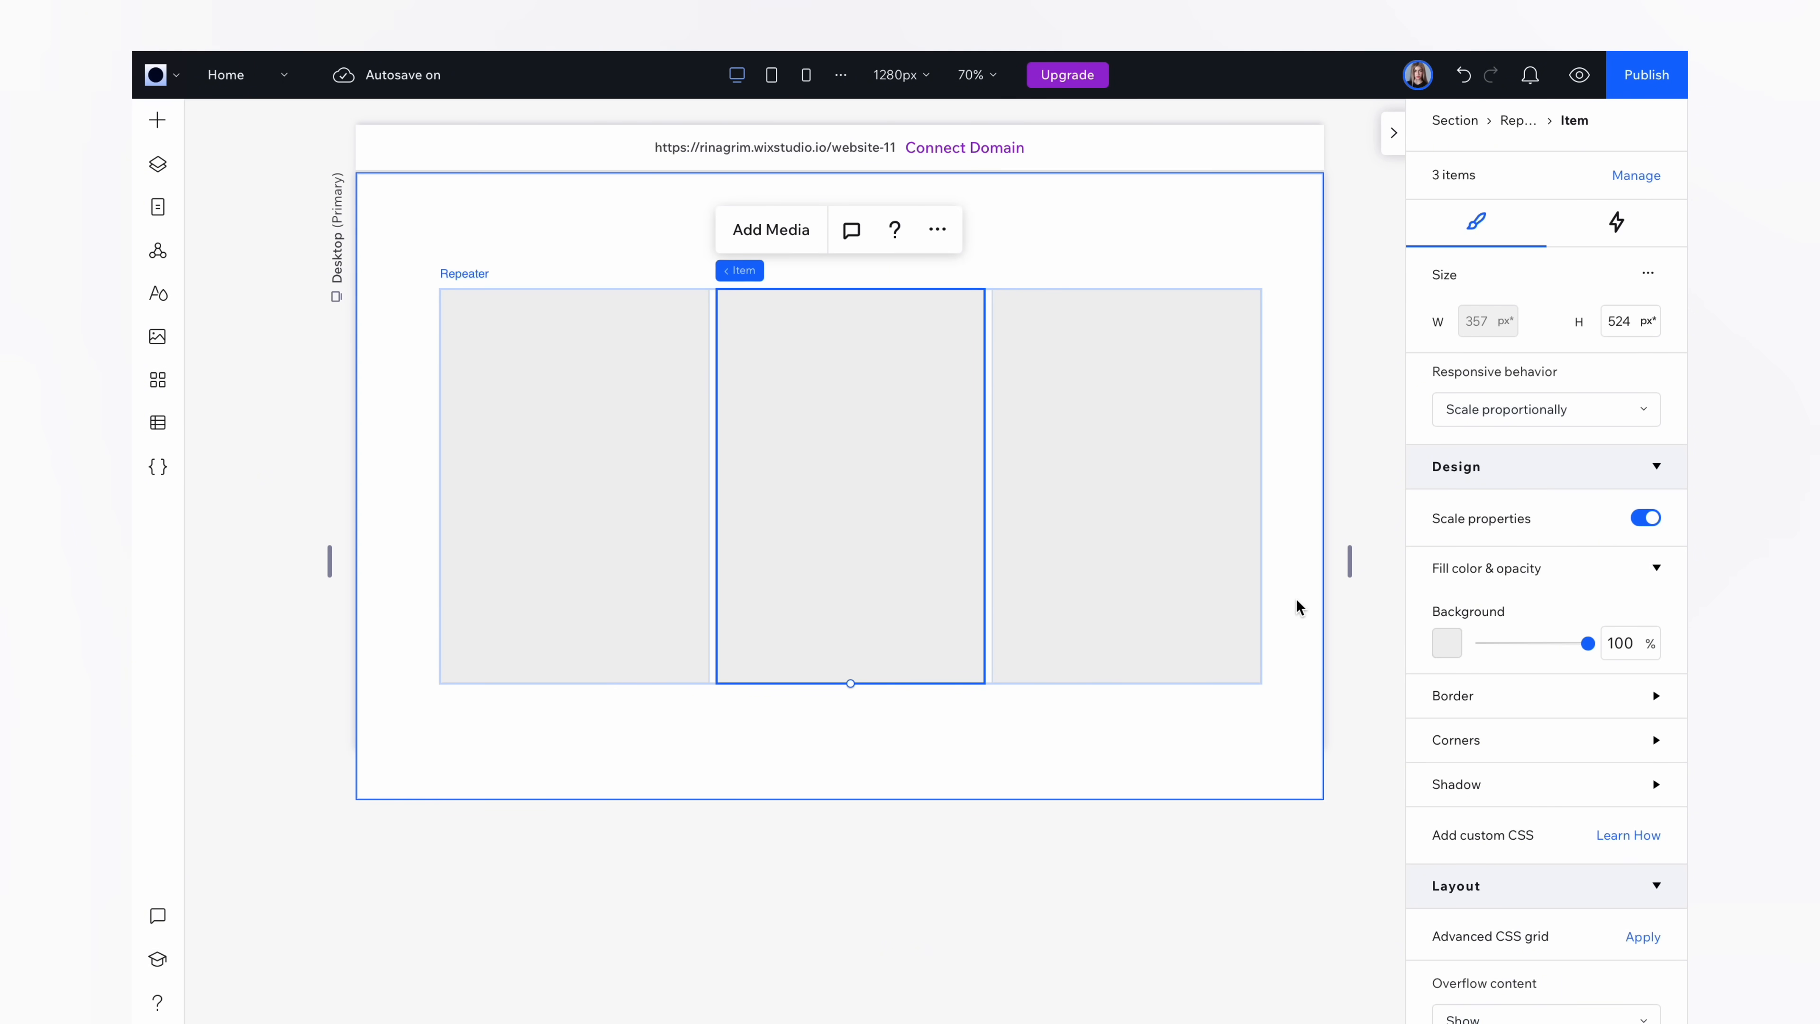
- Set the horizontal gap between the repeater's items to 35 px
click(1254, 589)
scroll(1448, 789, down, 5)
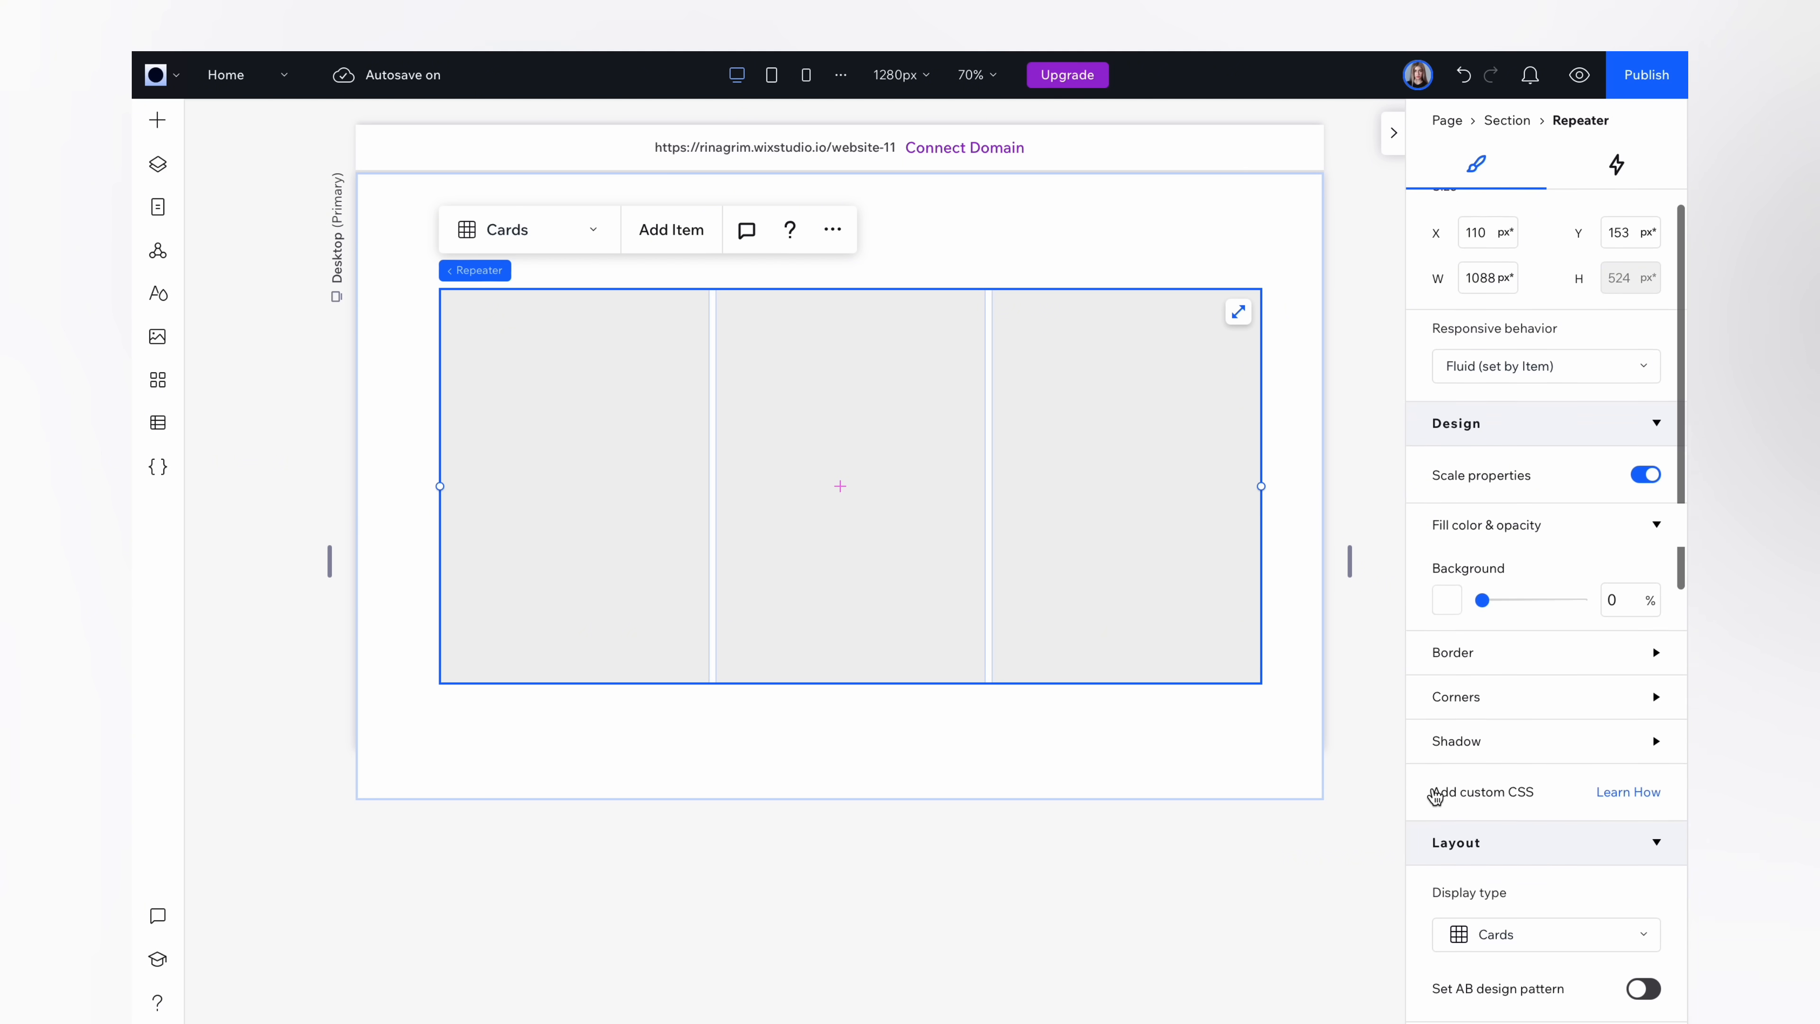
scroll(1435, 796, down, 4)
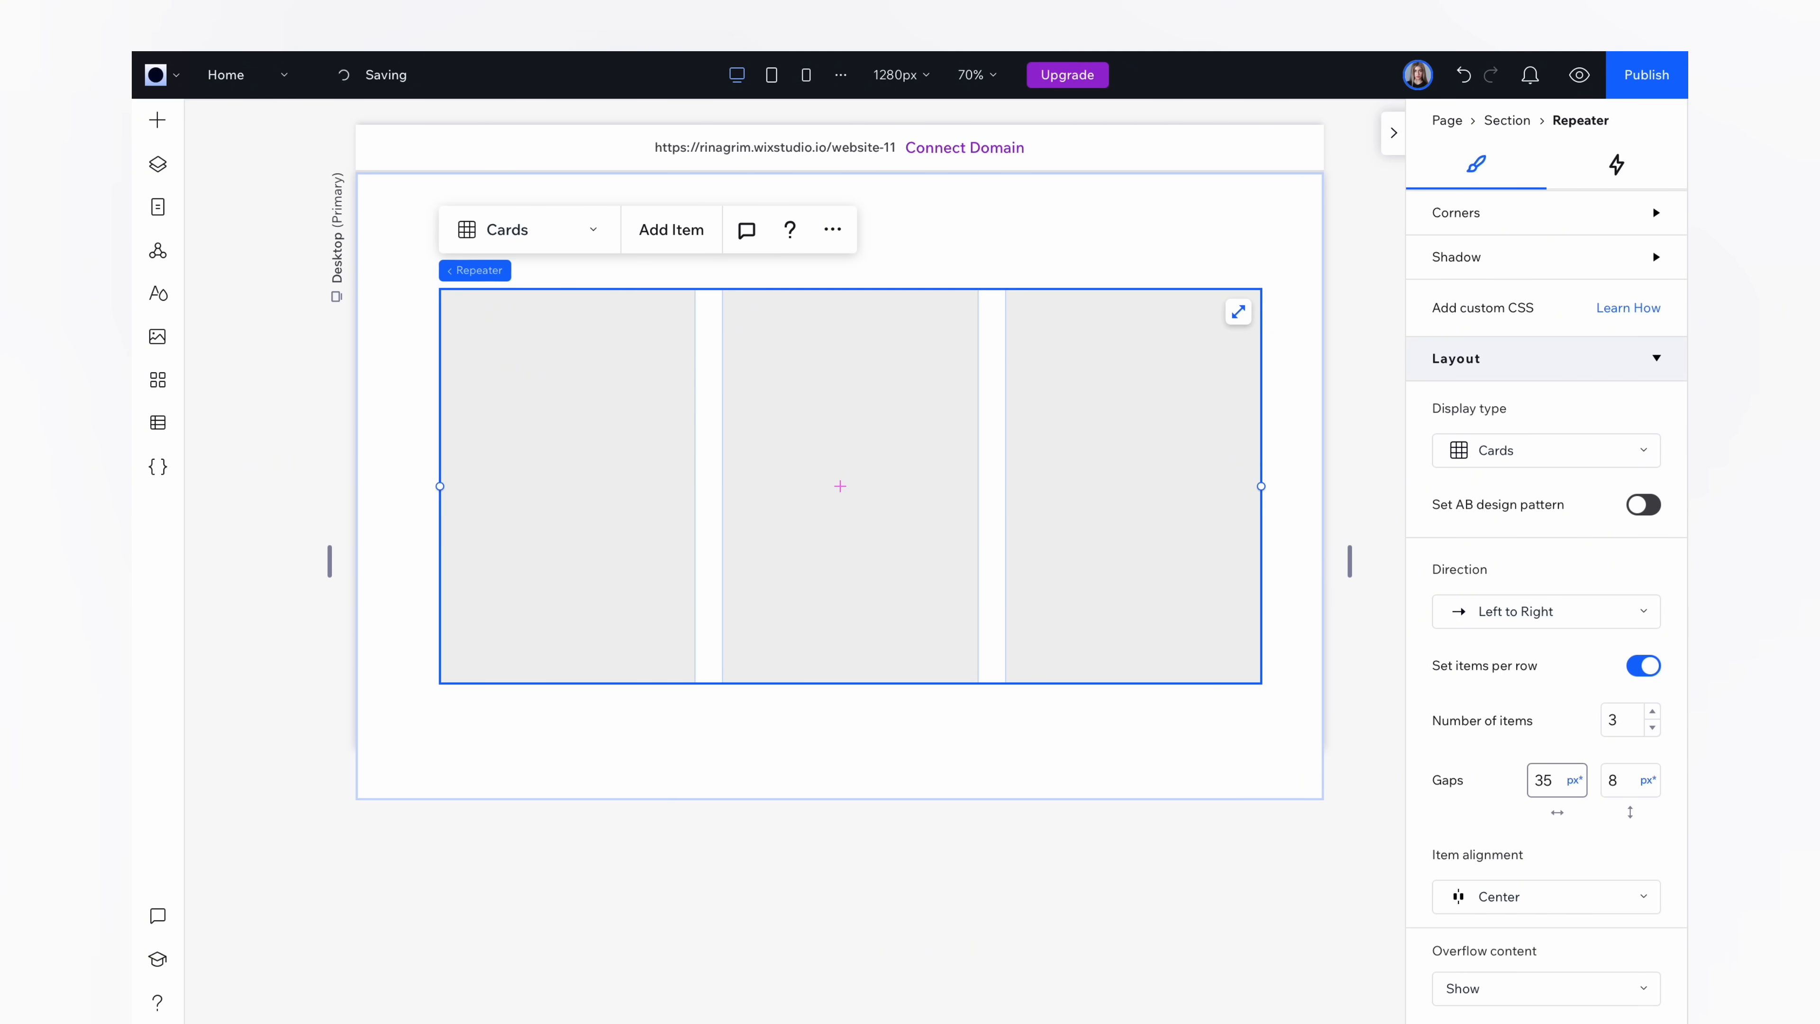
- Apply a shadow to the repeater items with angle 315°, distance 20 px, size 3 px, blur 25 px and opacity 10%
scroll(1518, 743, up, 4)
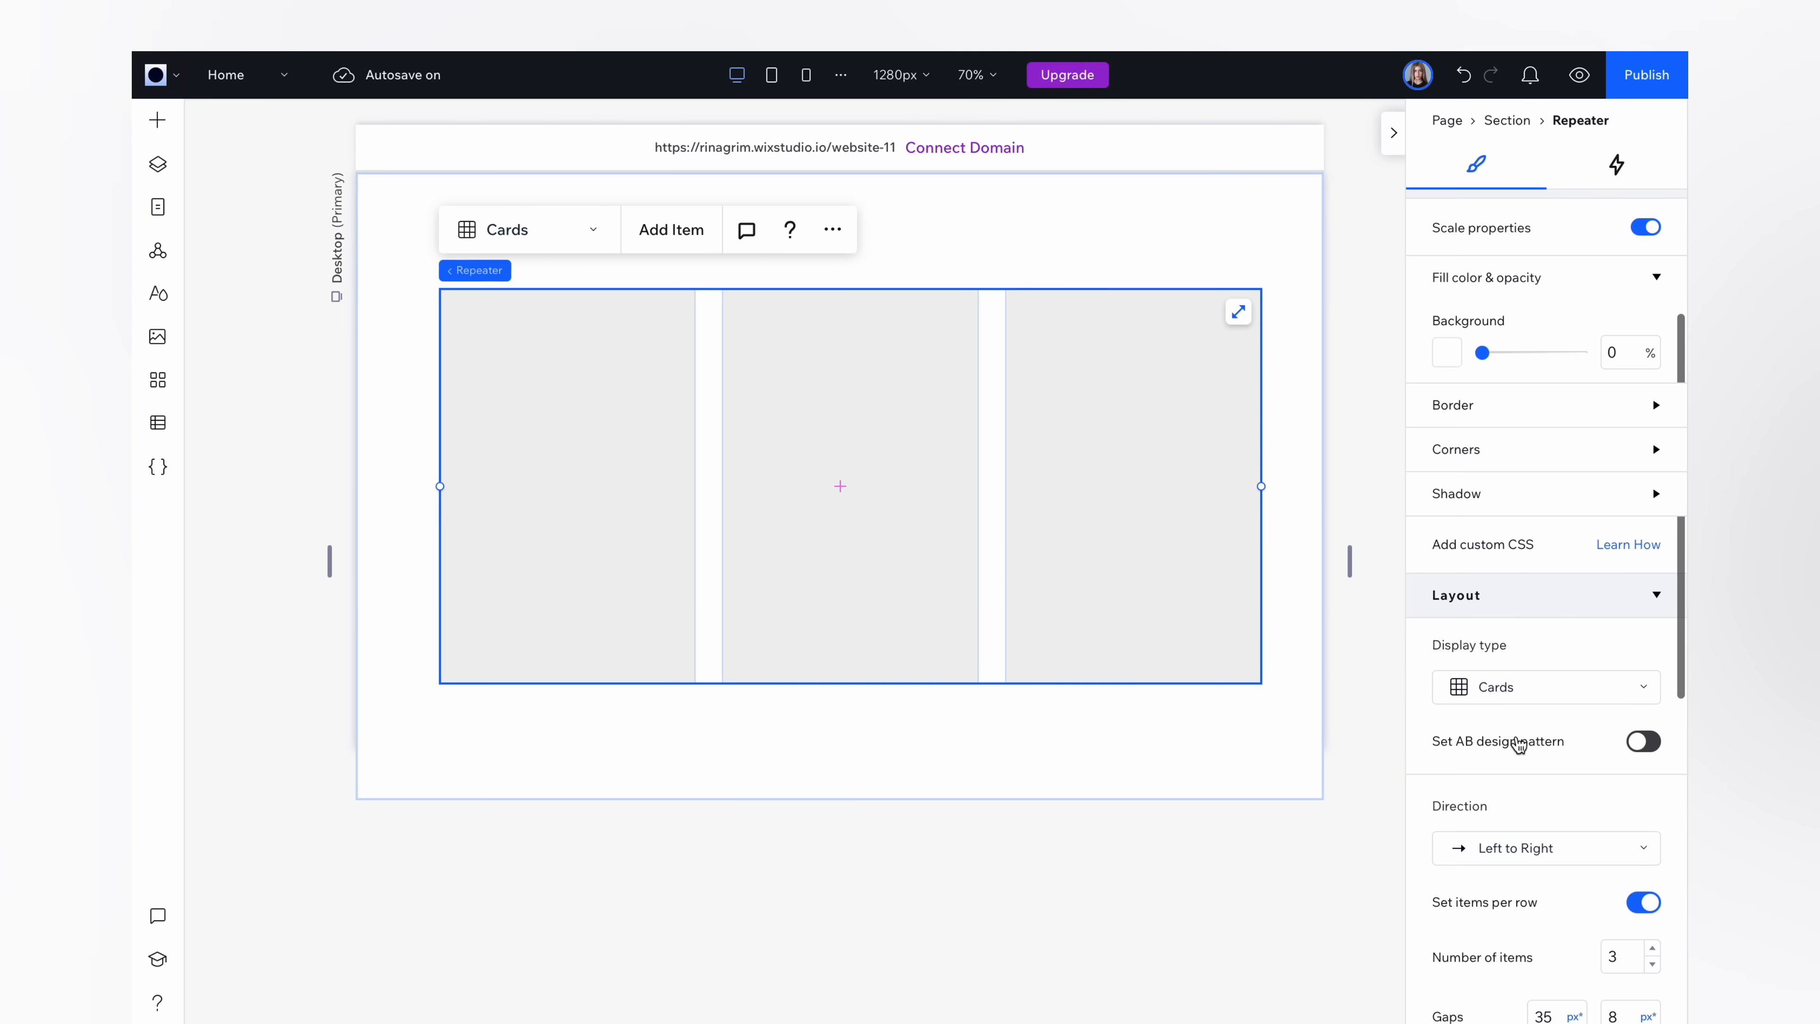
click(1124, 466)
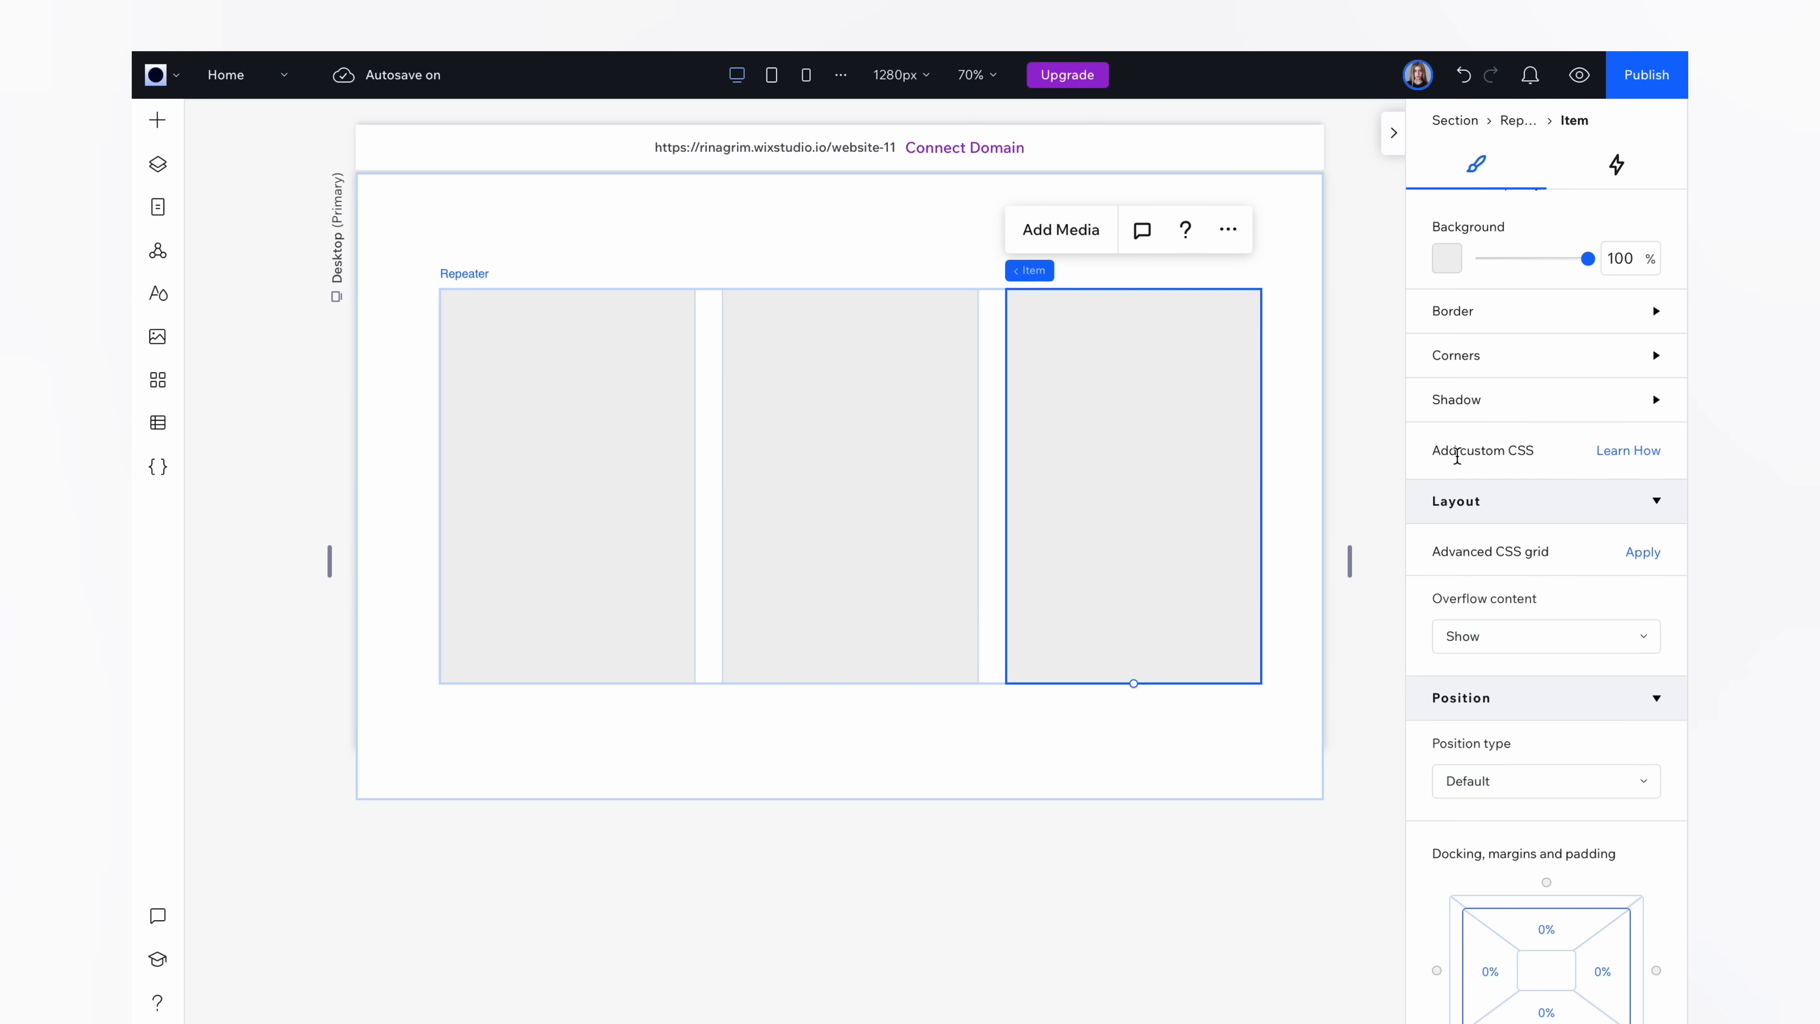
scroll(1435, 536, up, 2)
click(1518, 526)
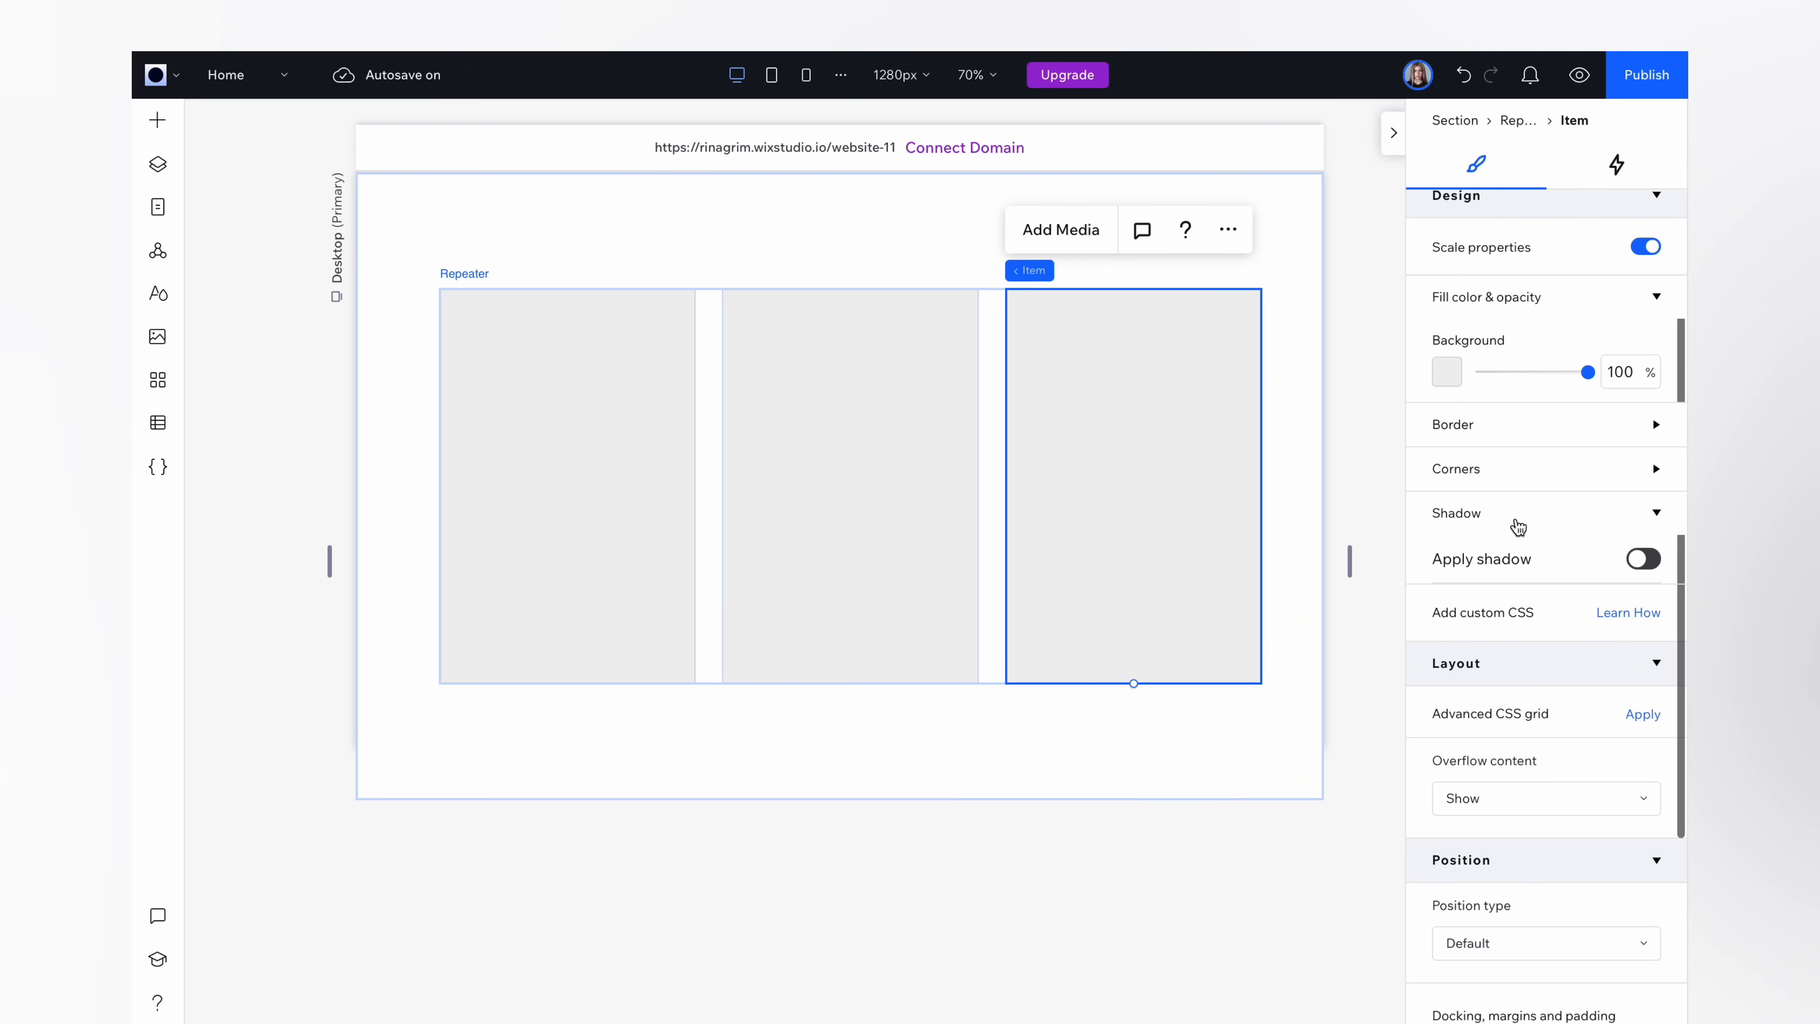
click(1645, 560)
scroll(1576, 610, down, 5)
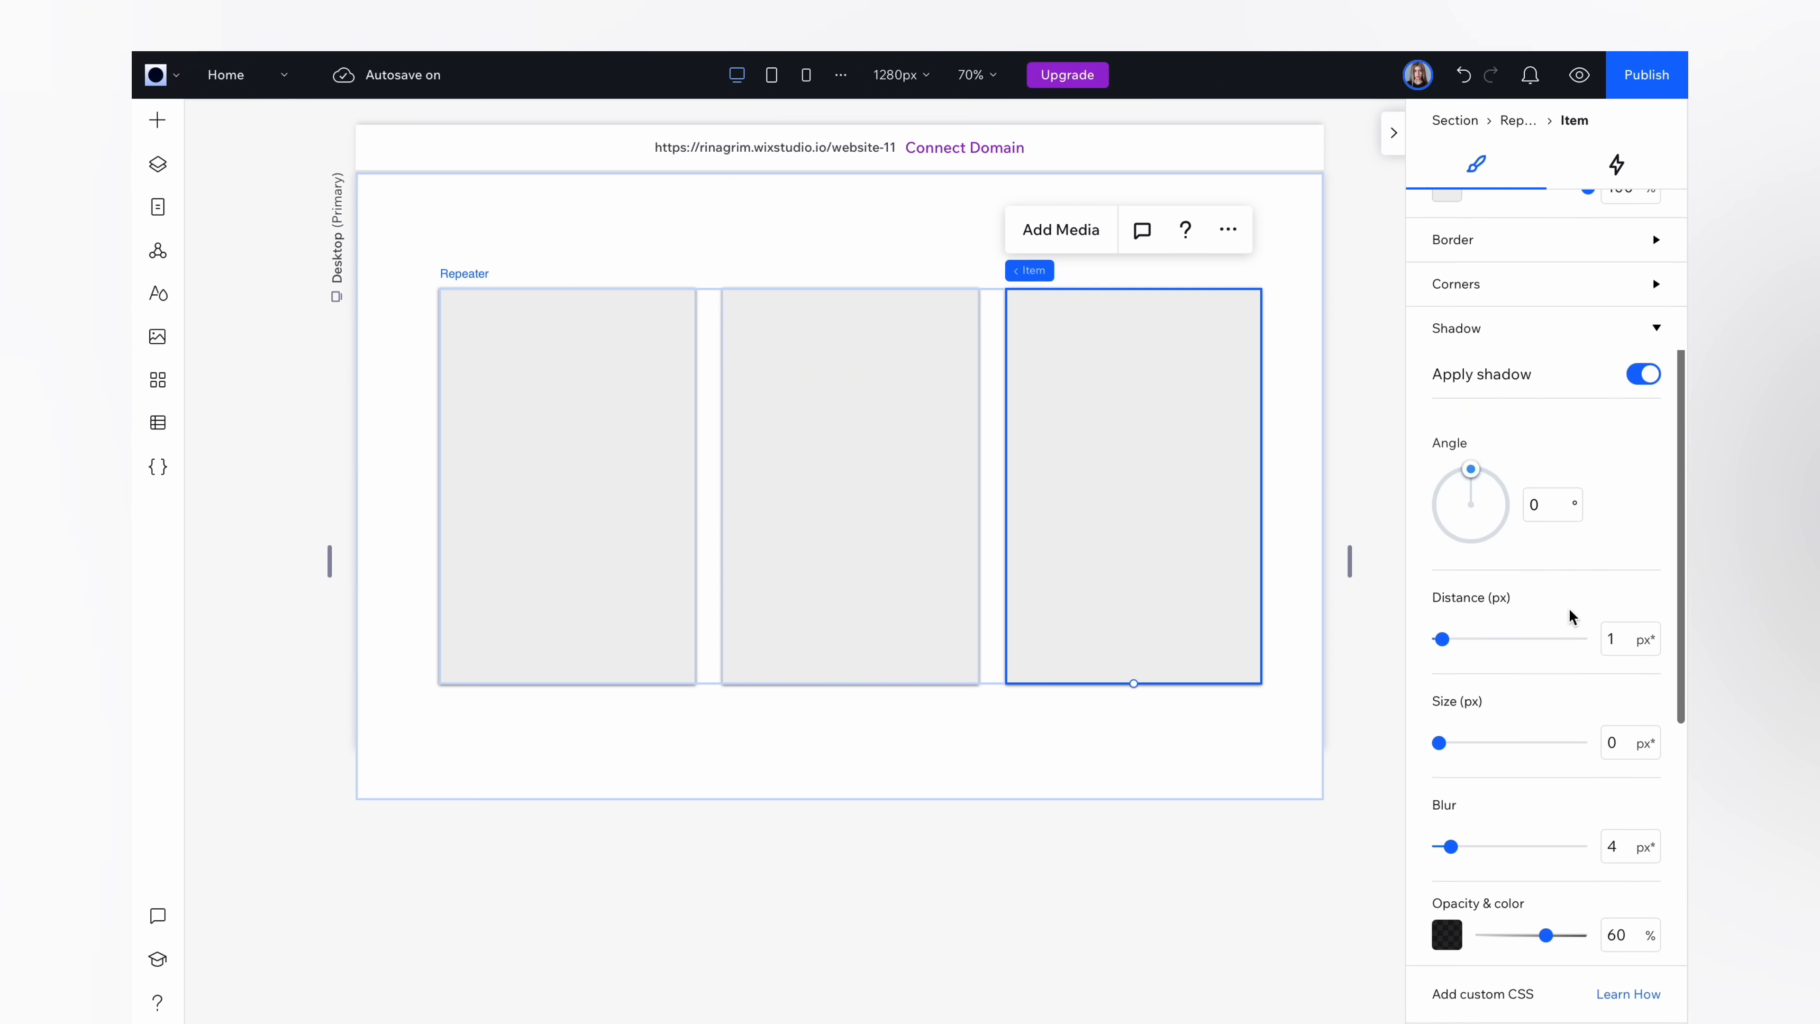
drag(1472, 365, 1447, 374)
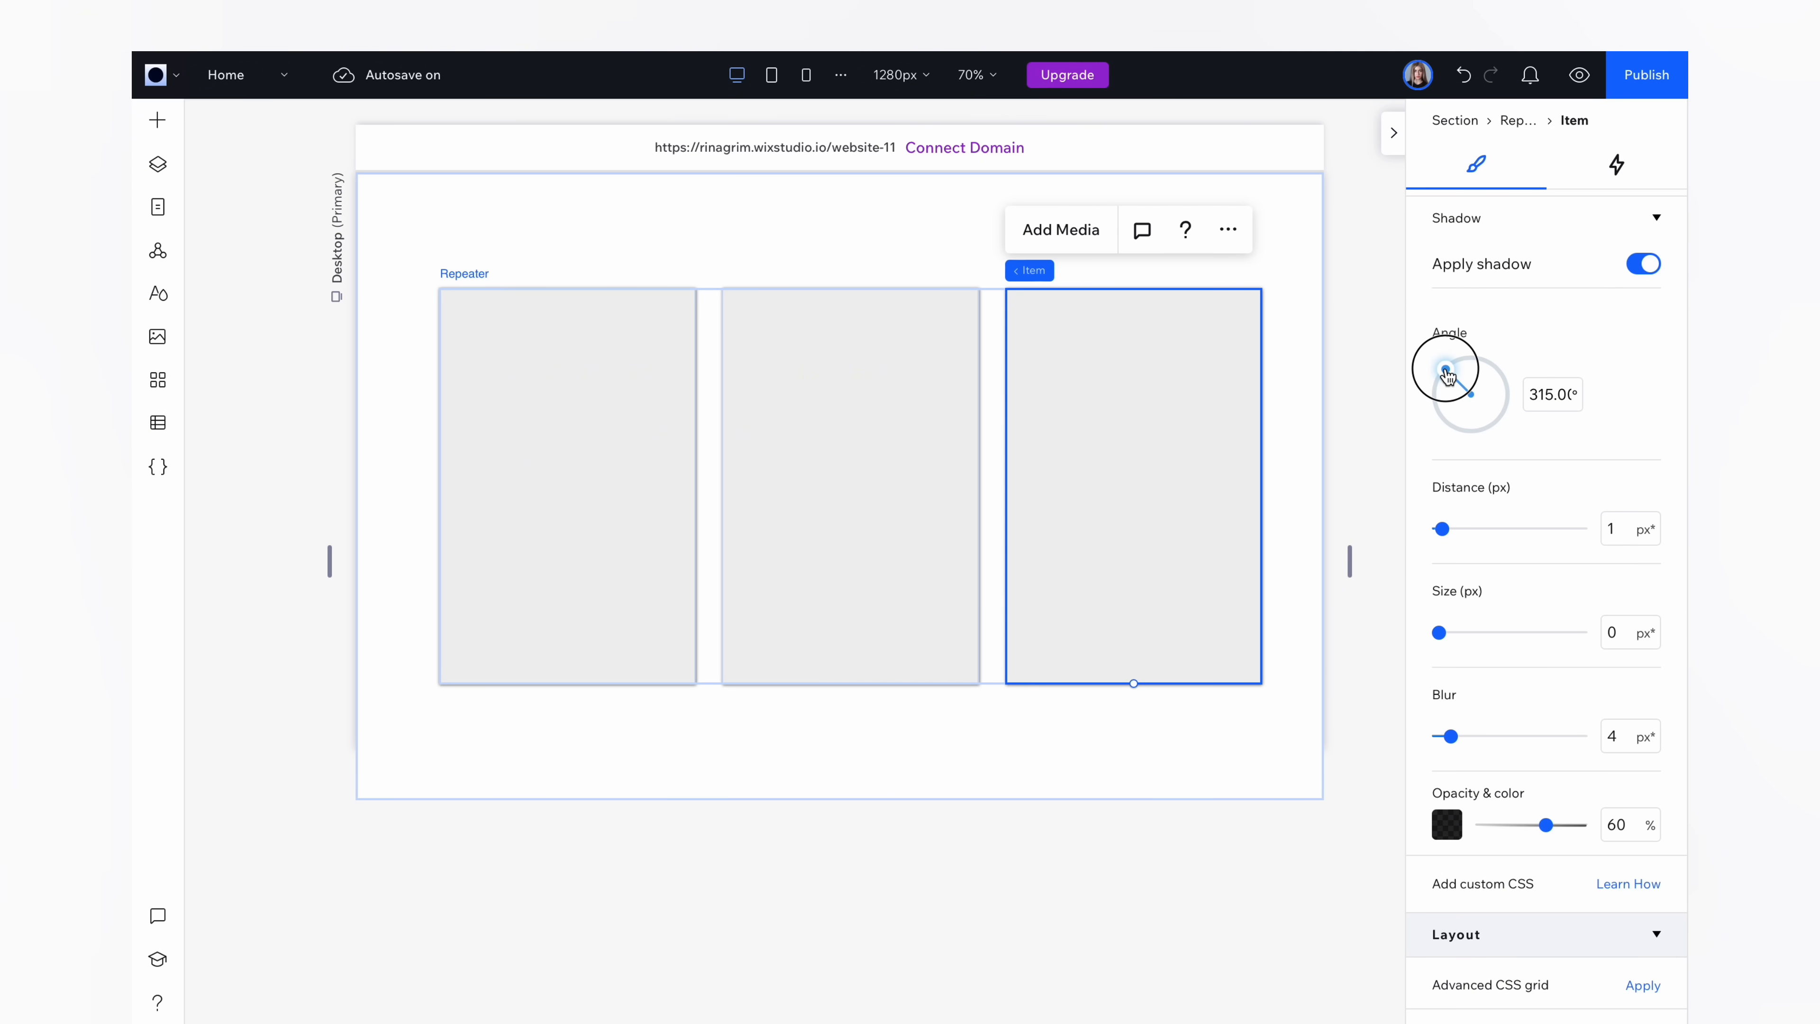
drag(1443, 529, 1498, 536)
drag(1440, 634, 1446, 635)
drag(1451, 735, 1514, 739)
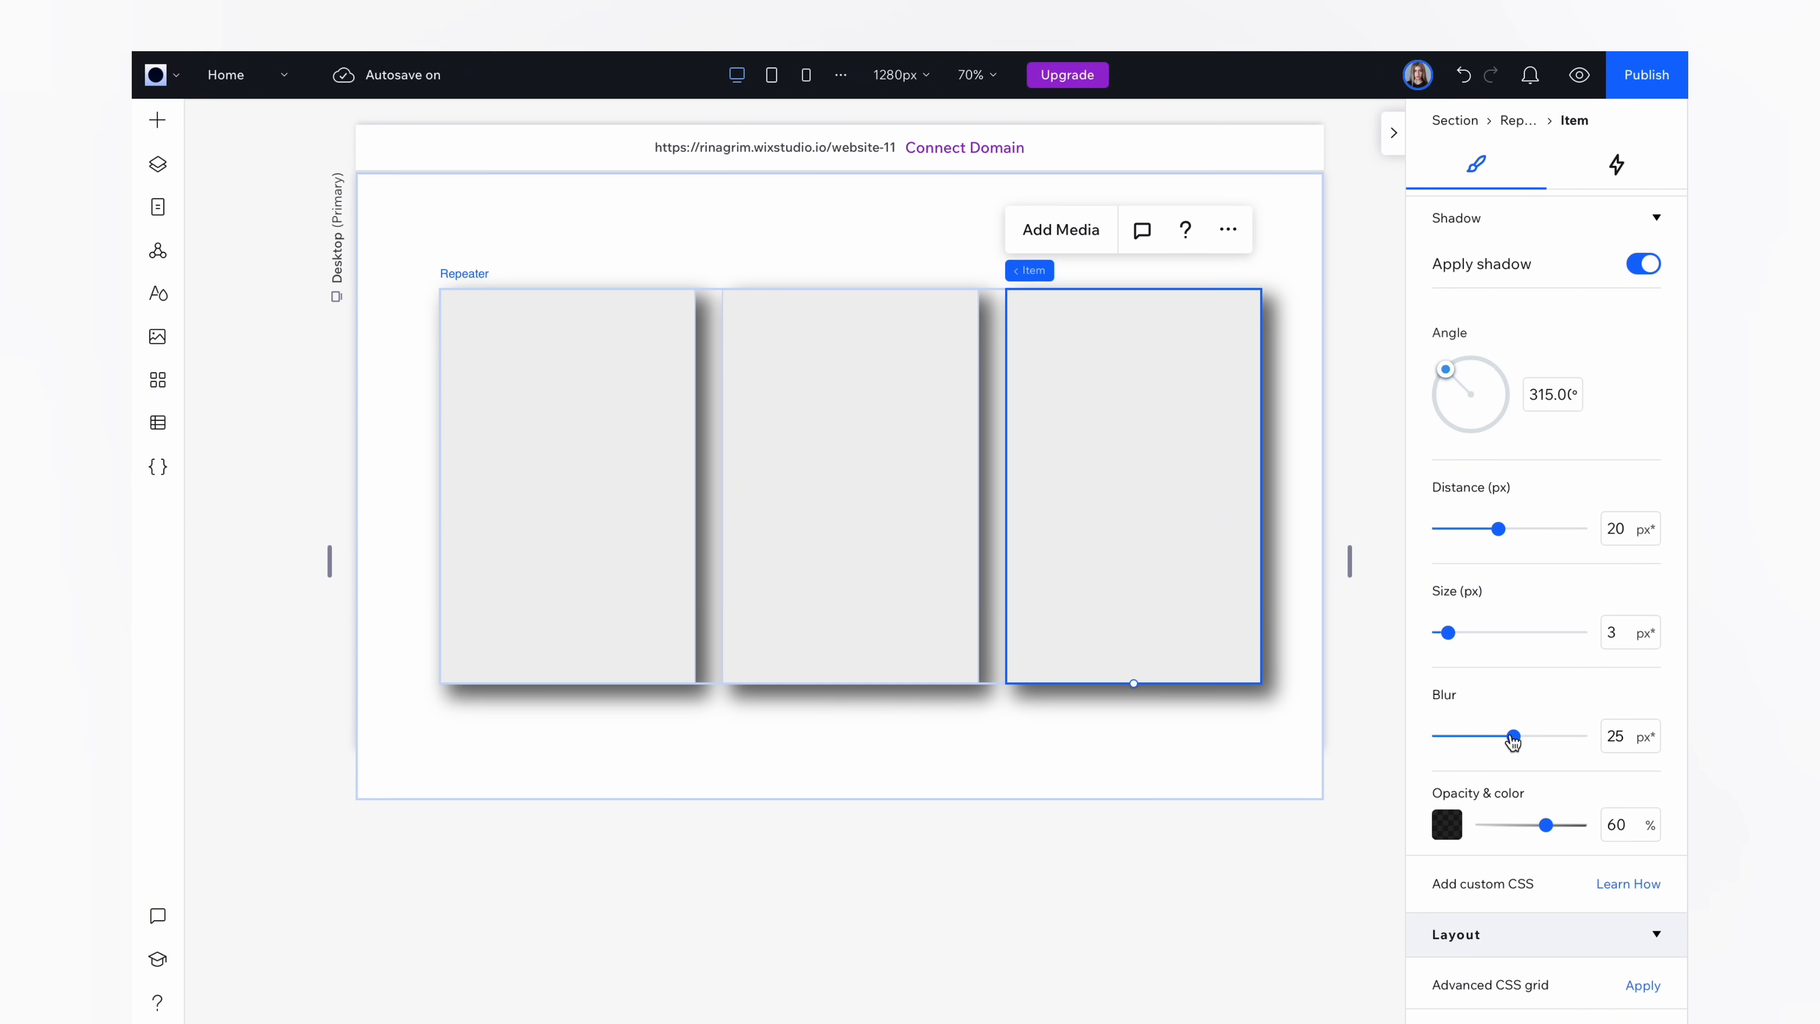
drag(1548, 825, 1491, 825)
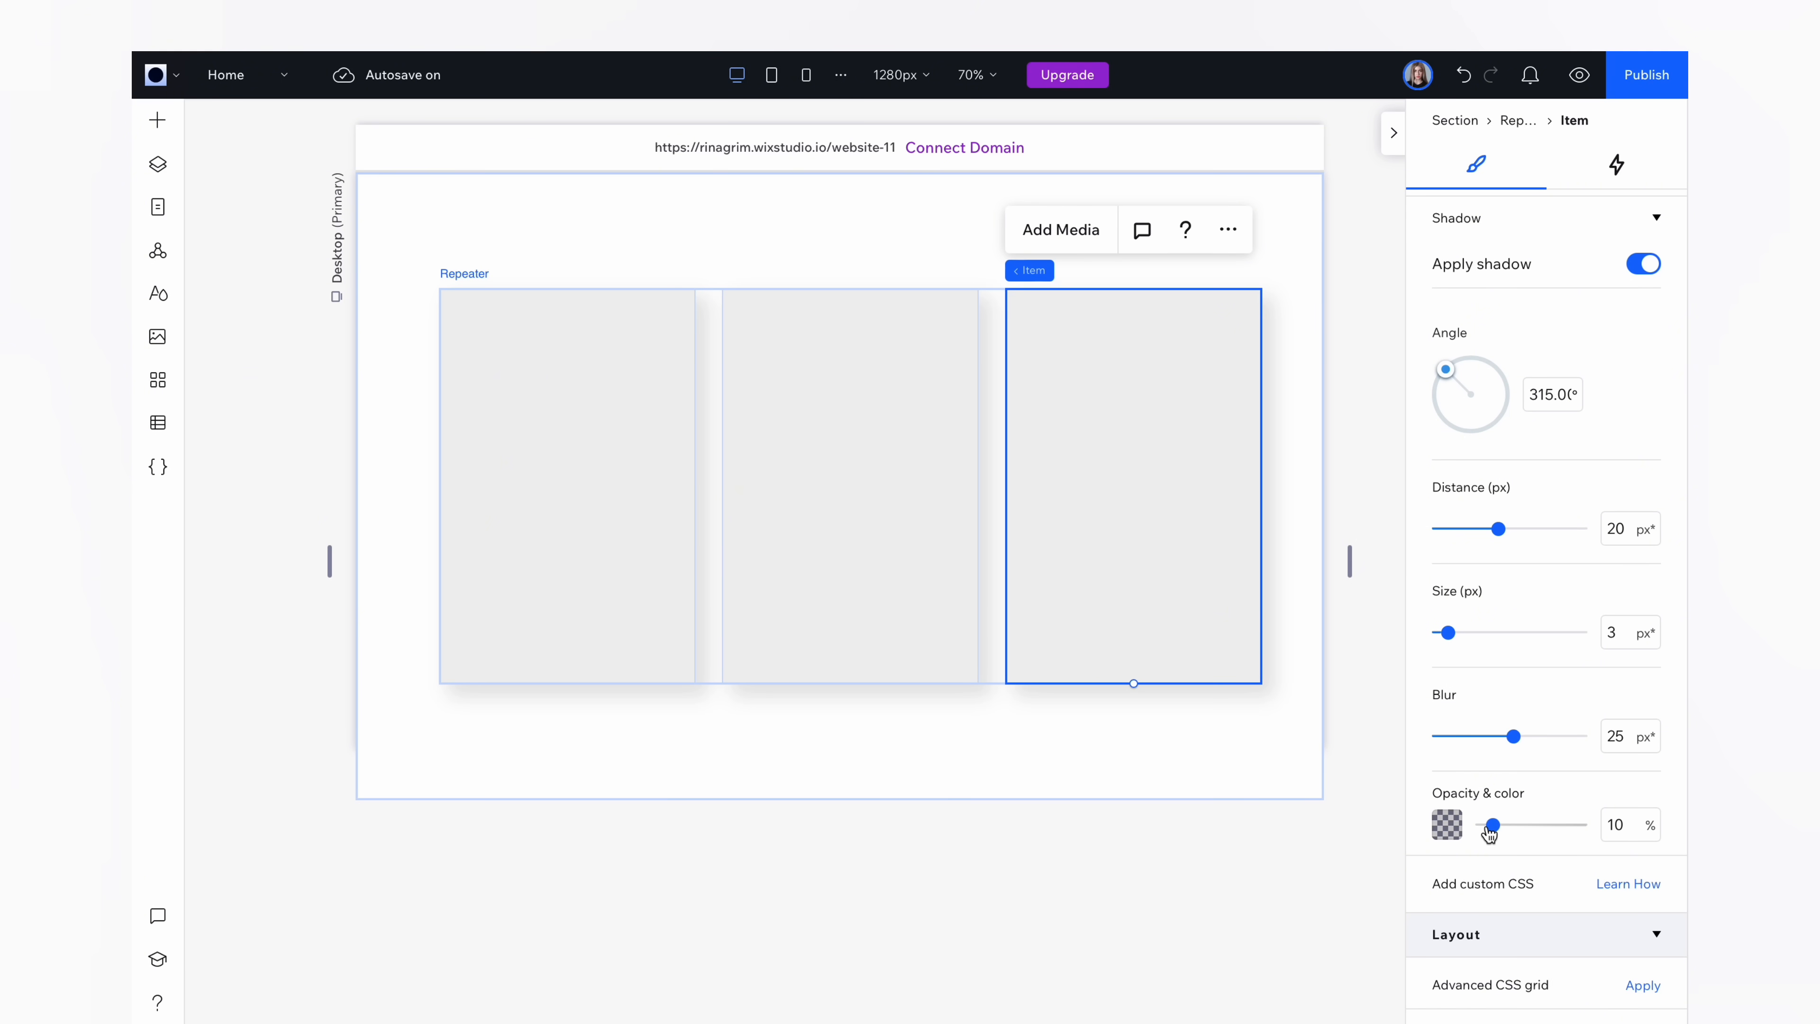
- Round all four corners of the repeater items with a 25 px radius
scroll(1508, 347, up, 2)
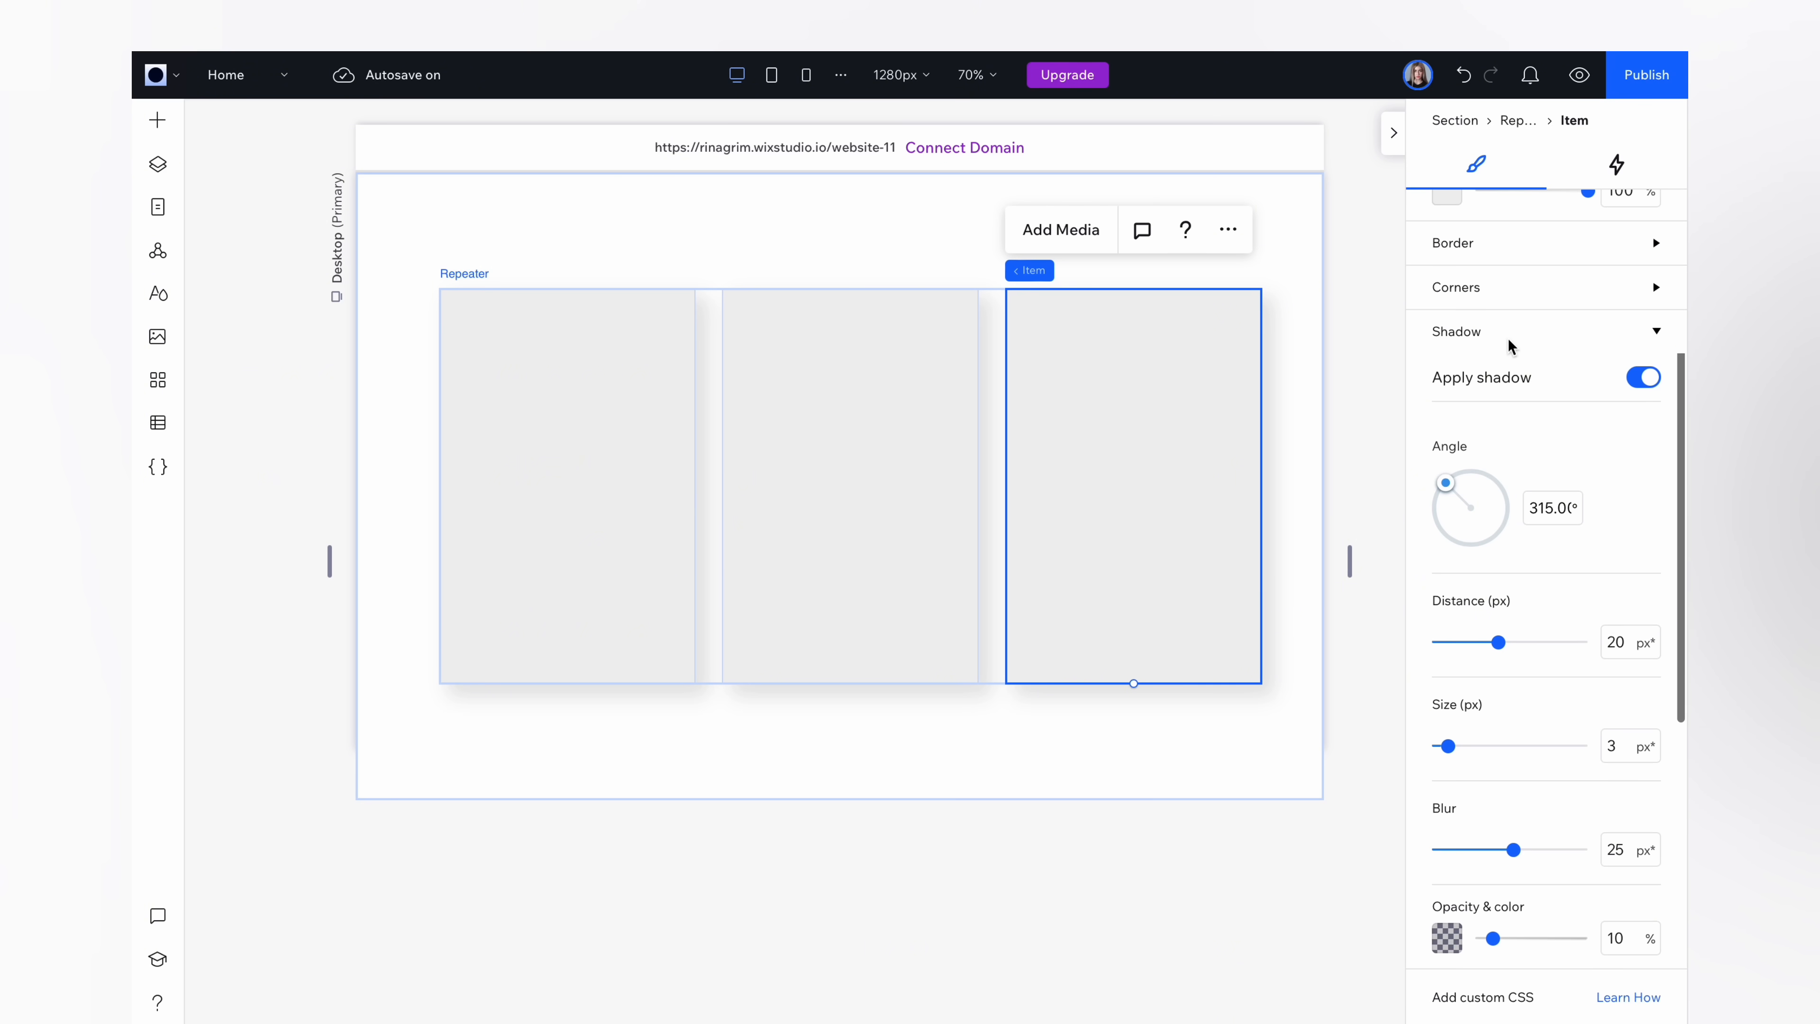
click(1633, 338)
scroll(1448, 476, up, 3)
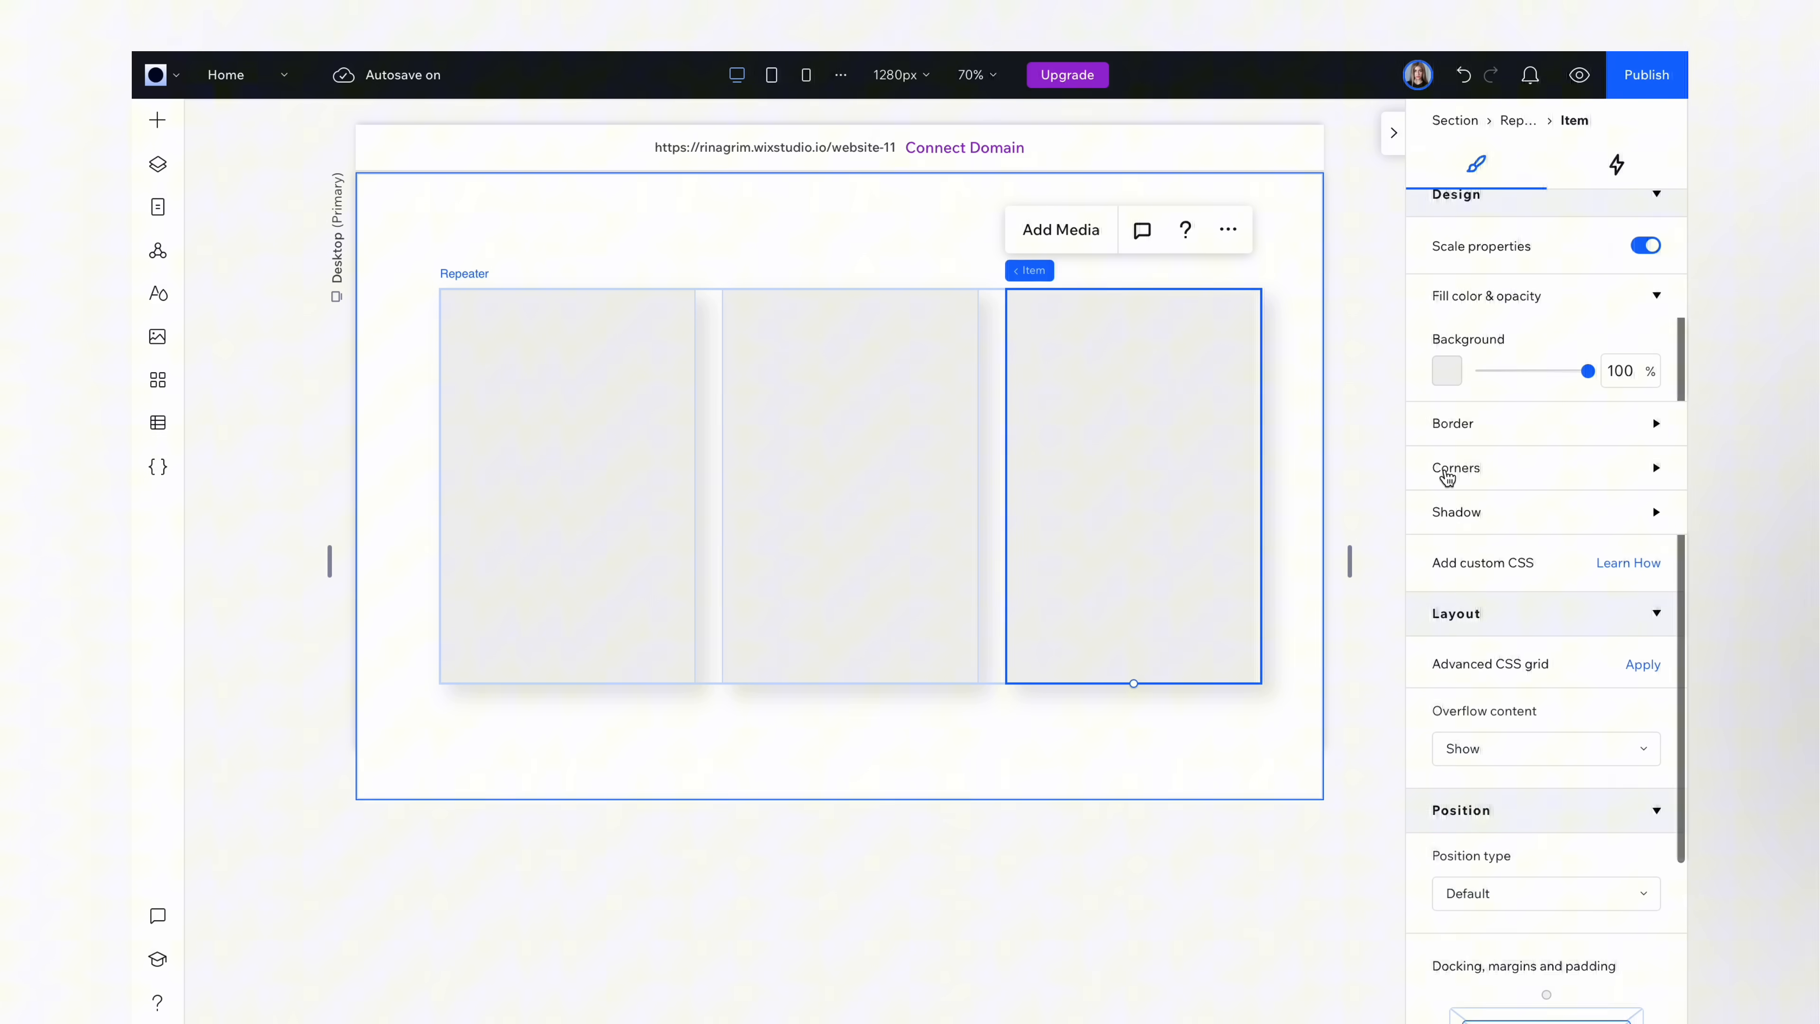
click(1526, 467)
click(1442, 541)
text(2)
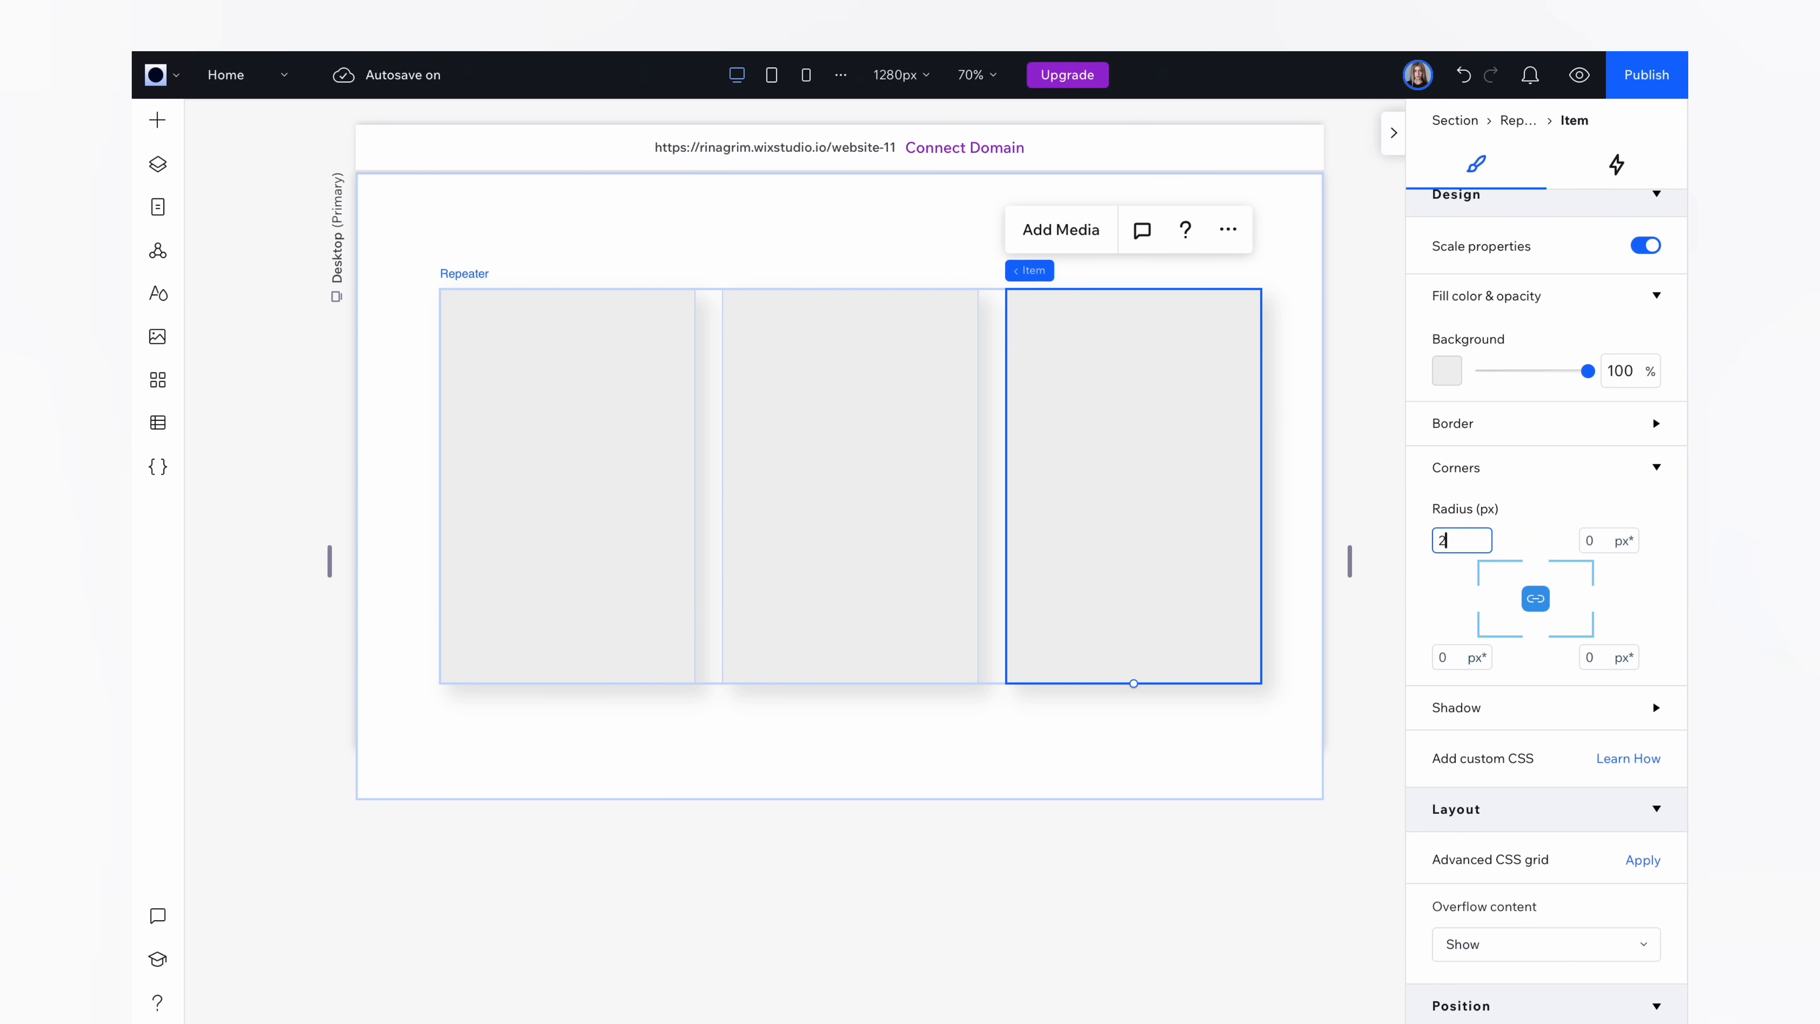
text(5)
key(Return)
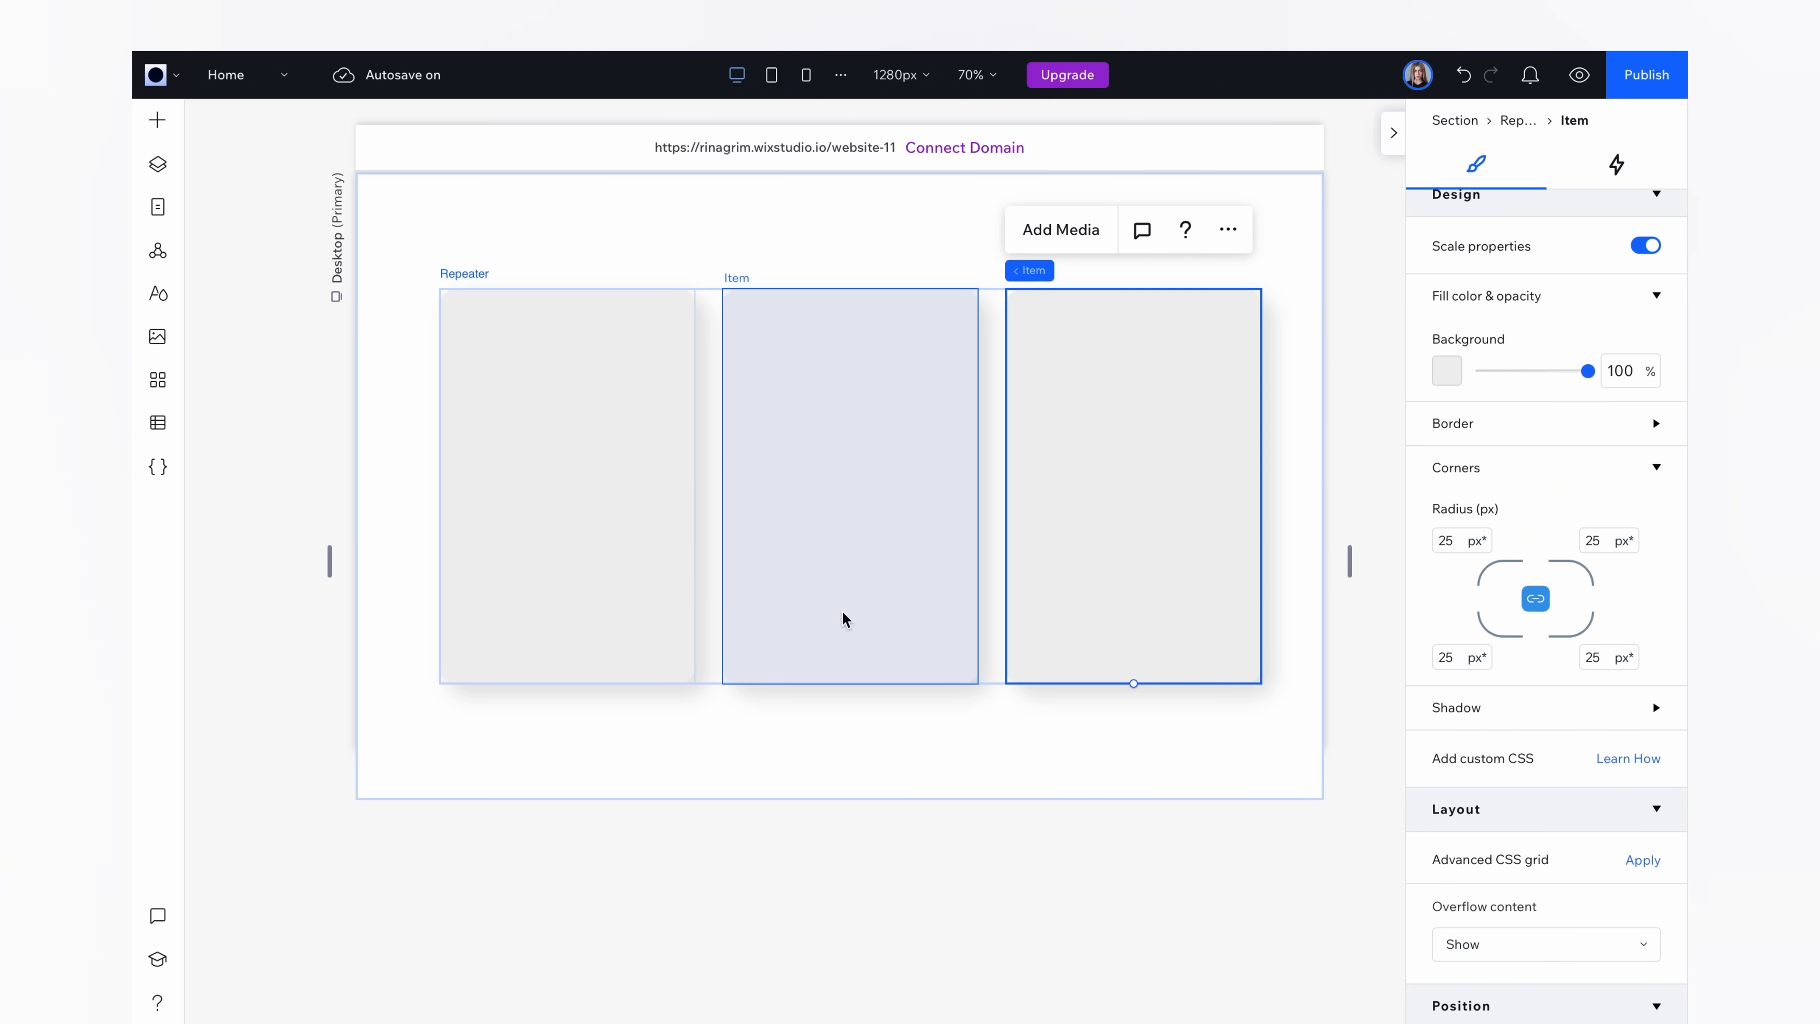
click(703, 857)
- Add yellow_edited.jpg from the site files as the background image of the first repeater item
click(626, 601)
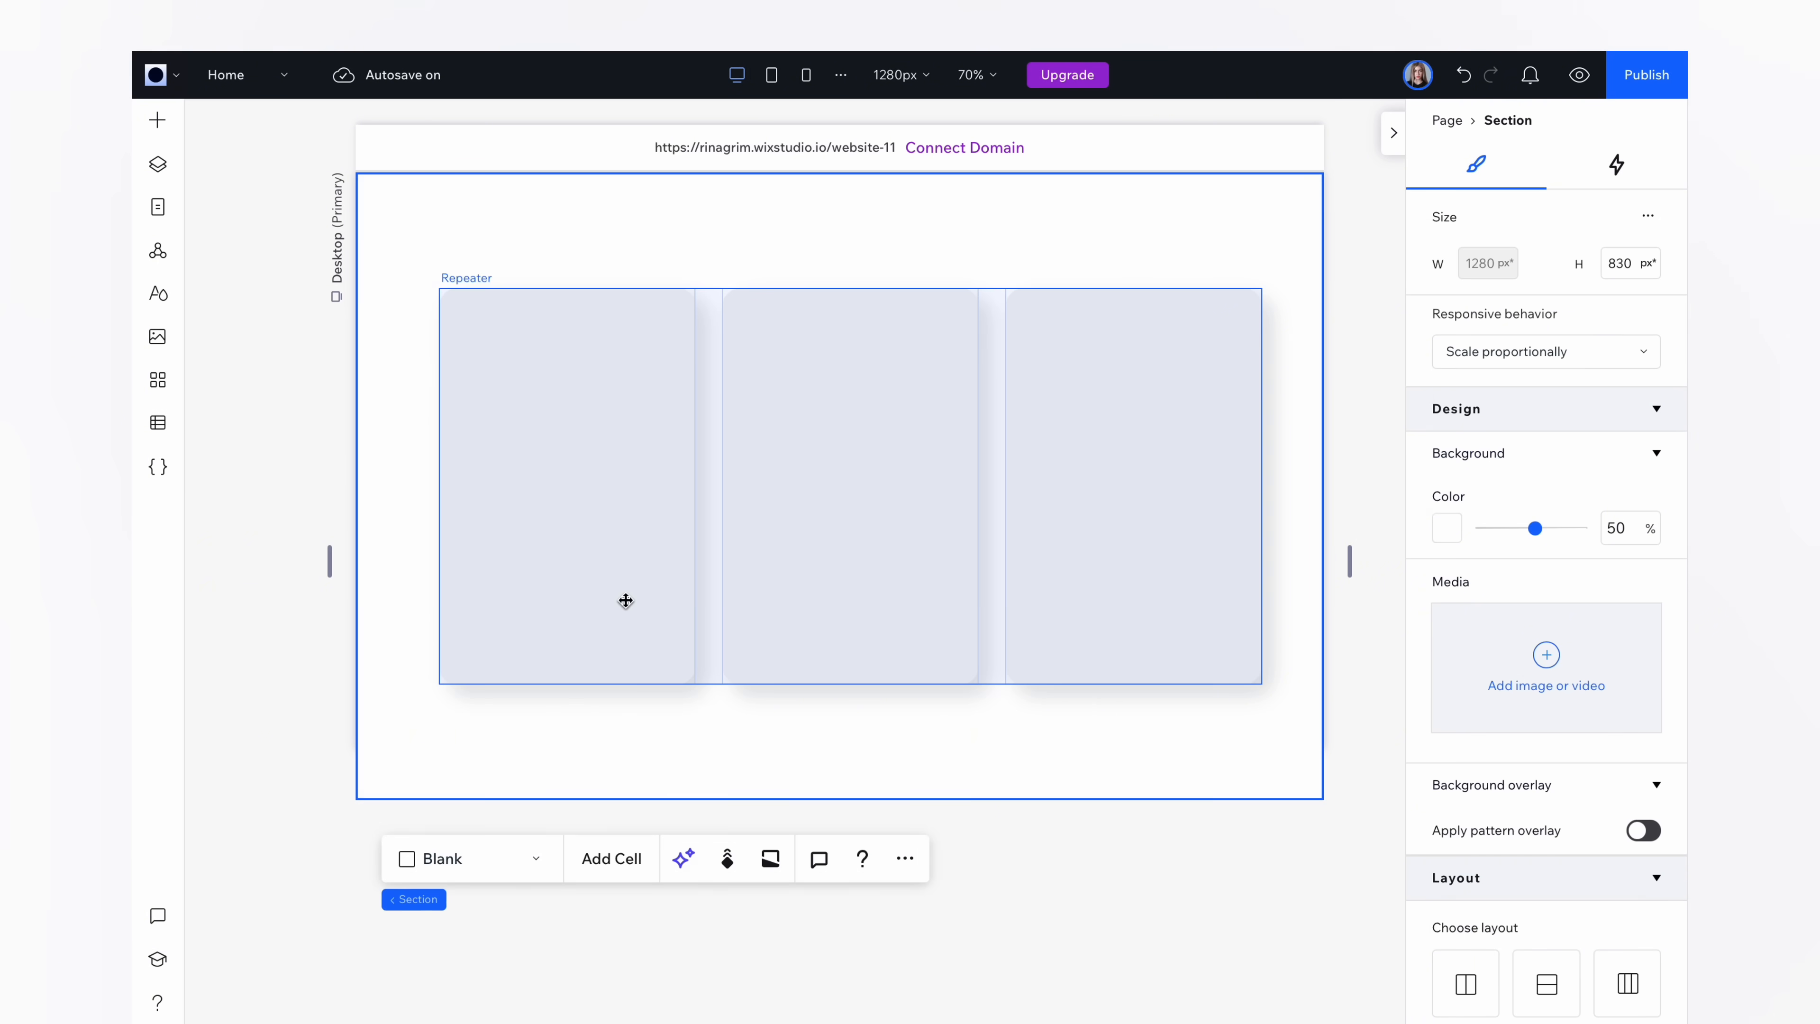
click(626, 601)
click(622, 595)
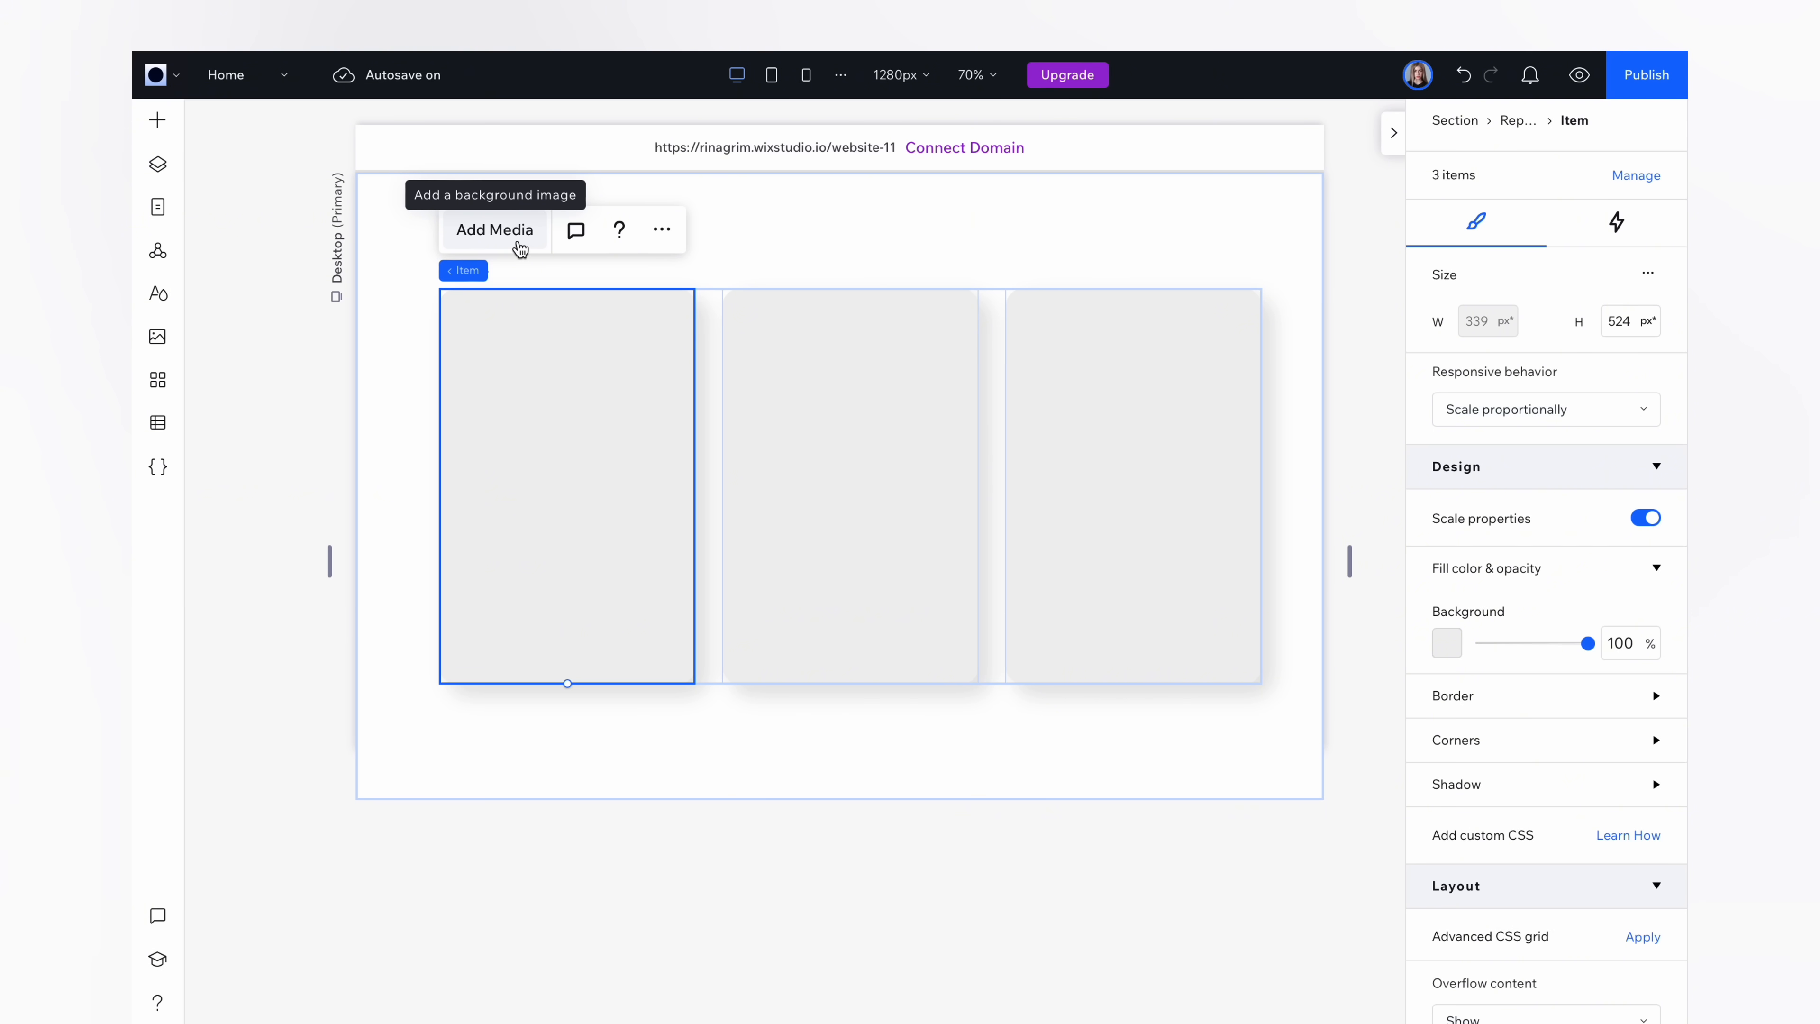
click(521, 249)
click(942, 404)
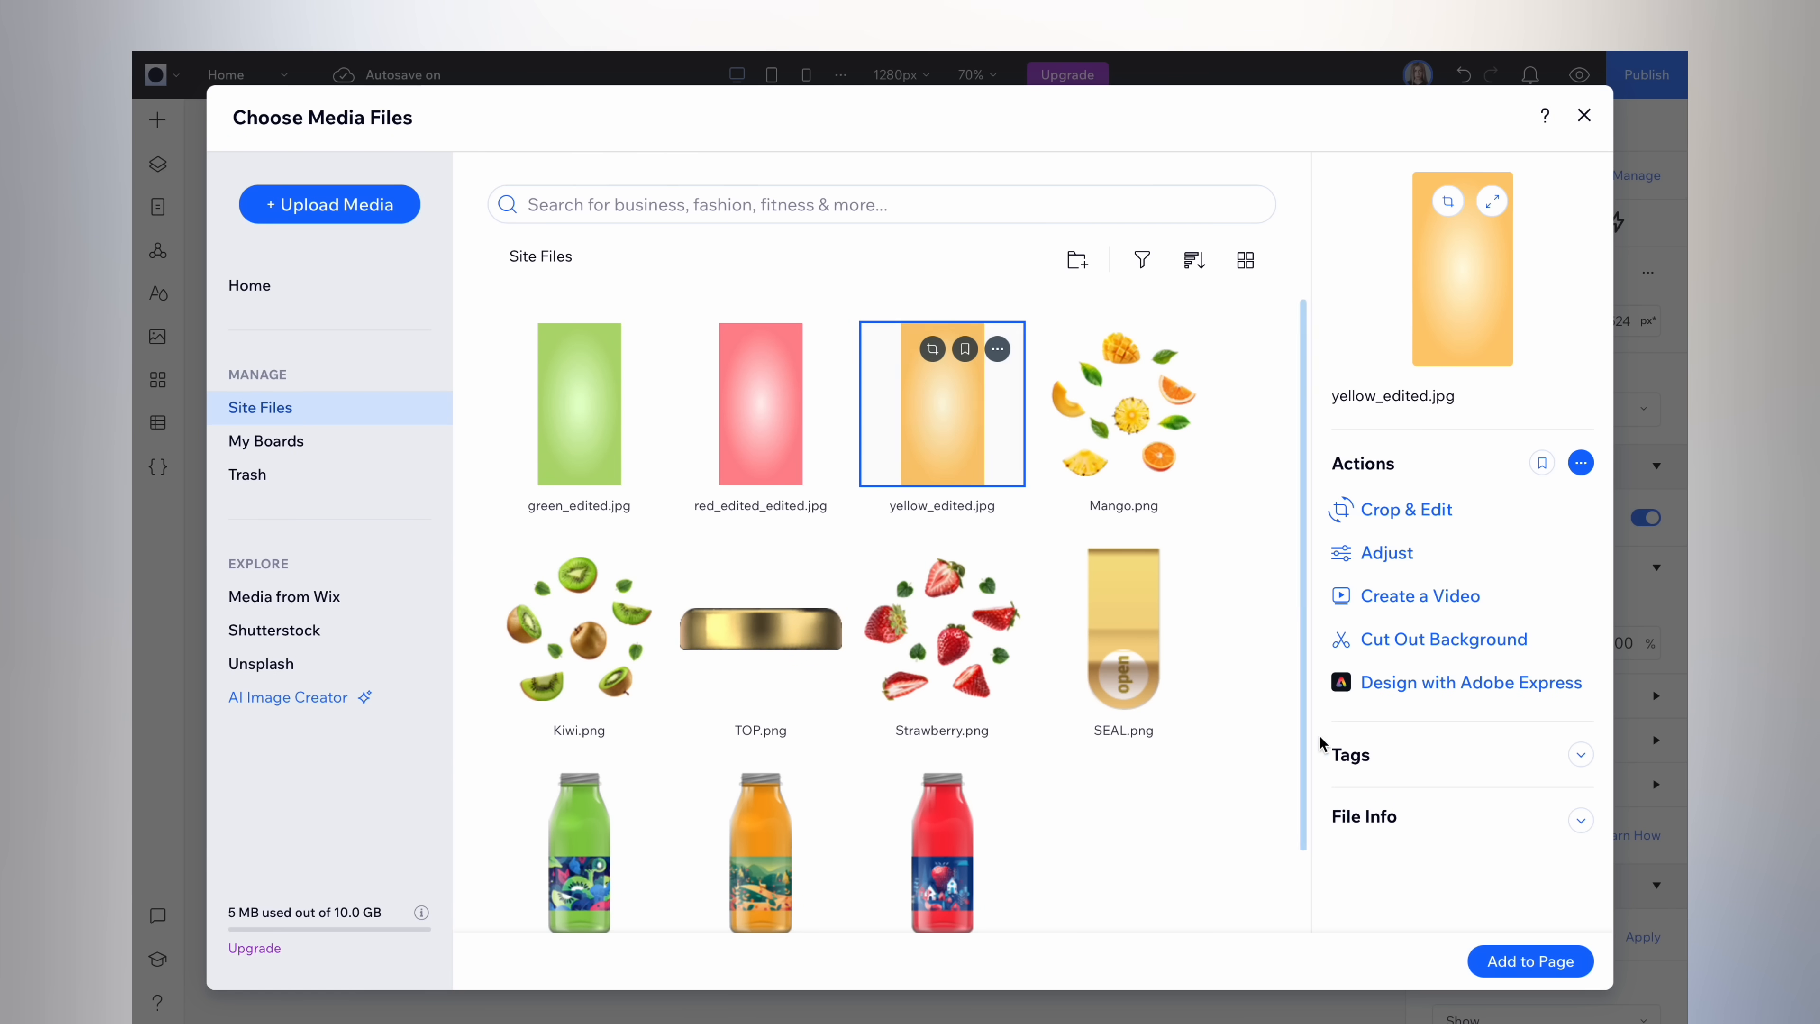
click(1511, 963)
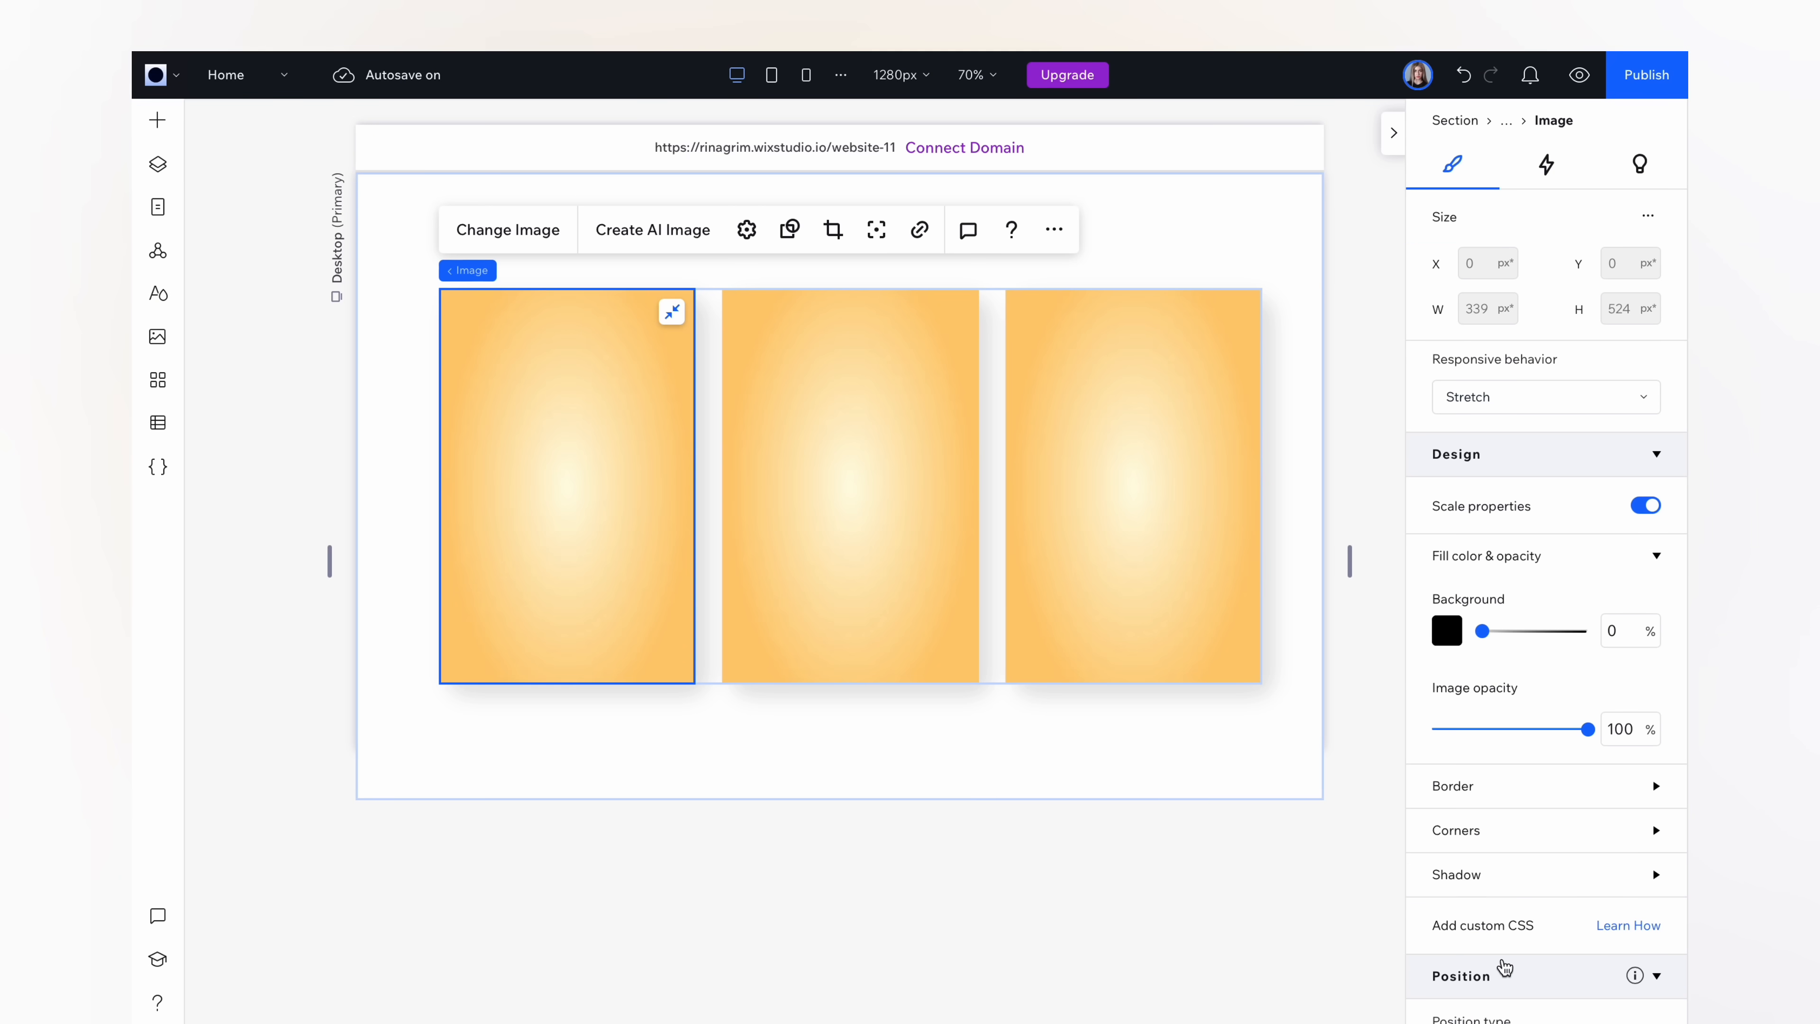
- Replace the middle repeater item's background image with green_edited.jpg
click(892, 617)
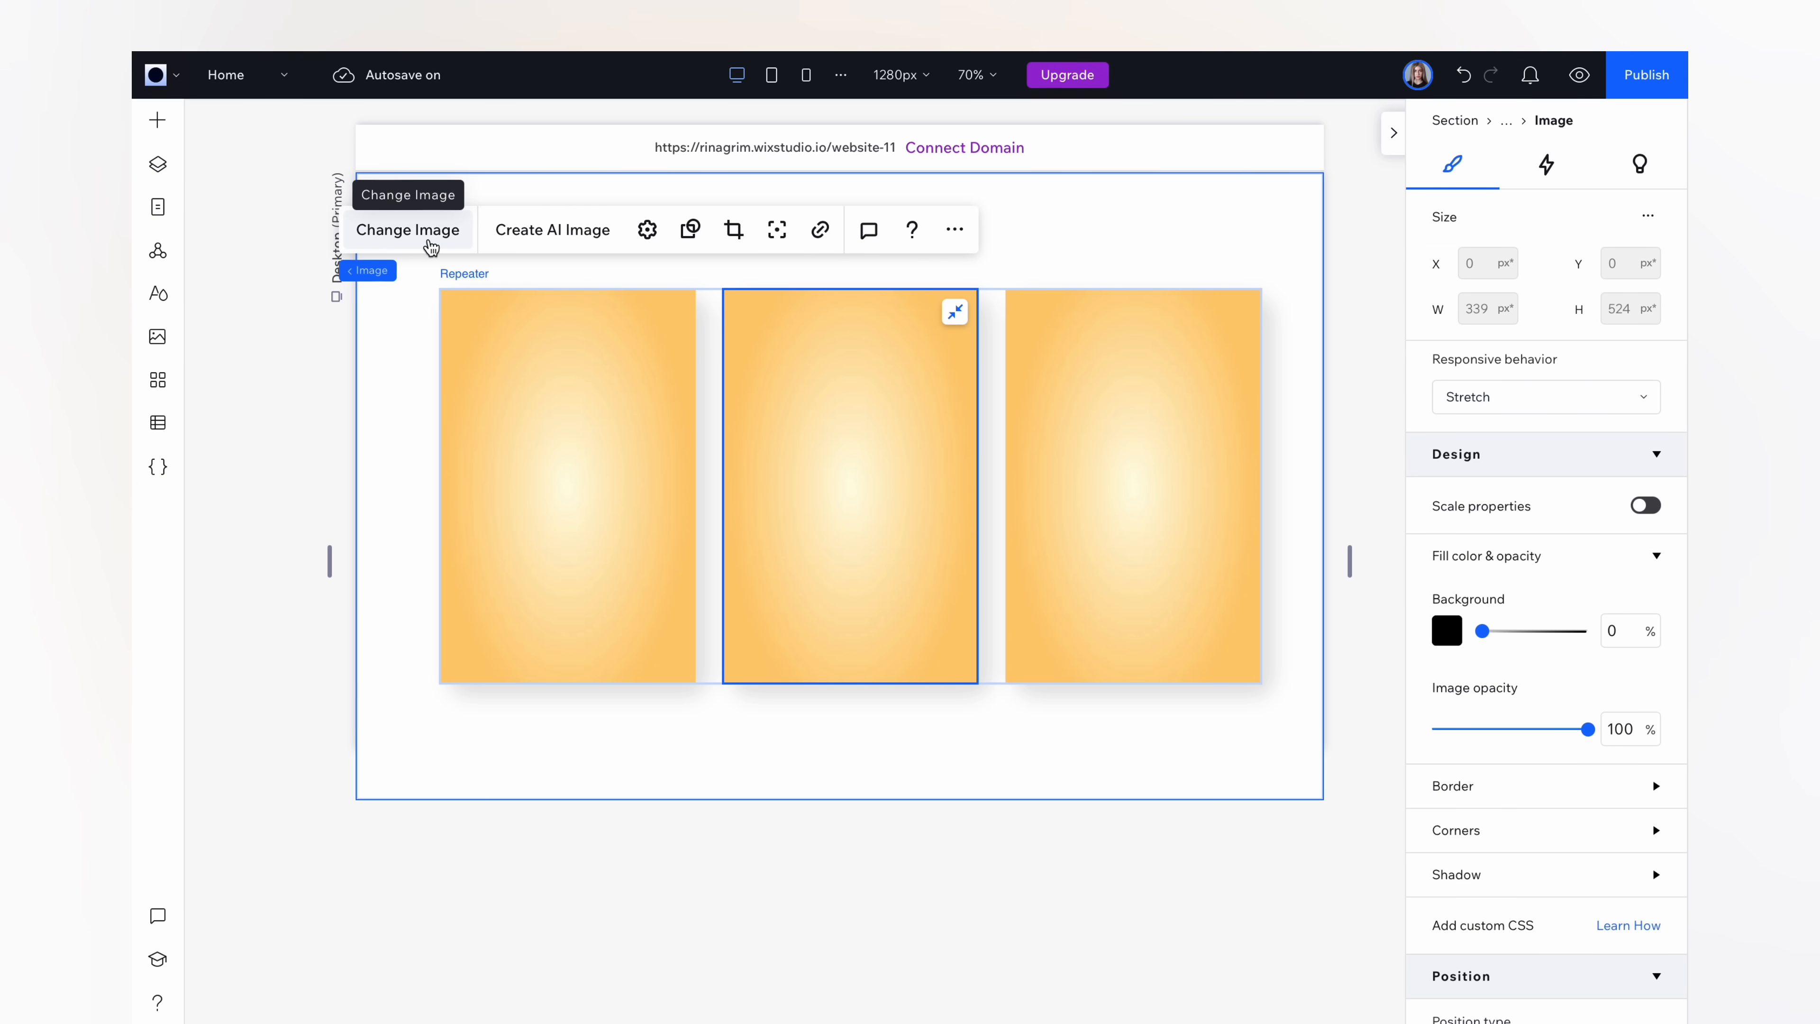
click(408, 229)
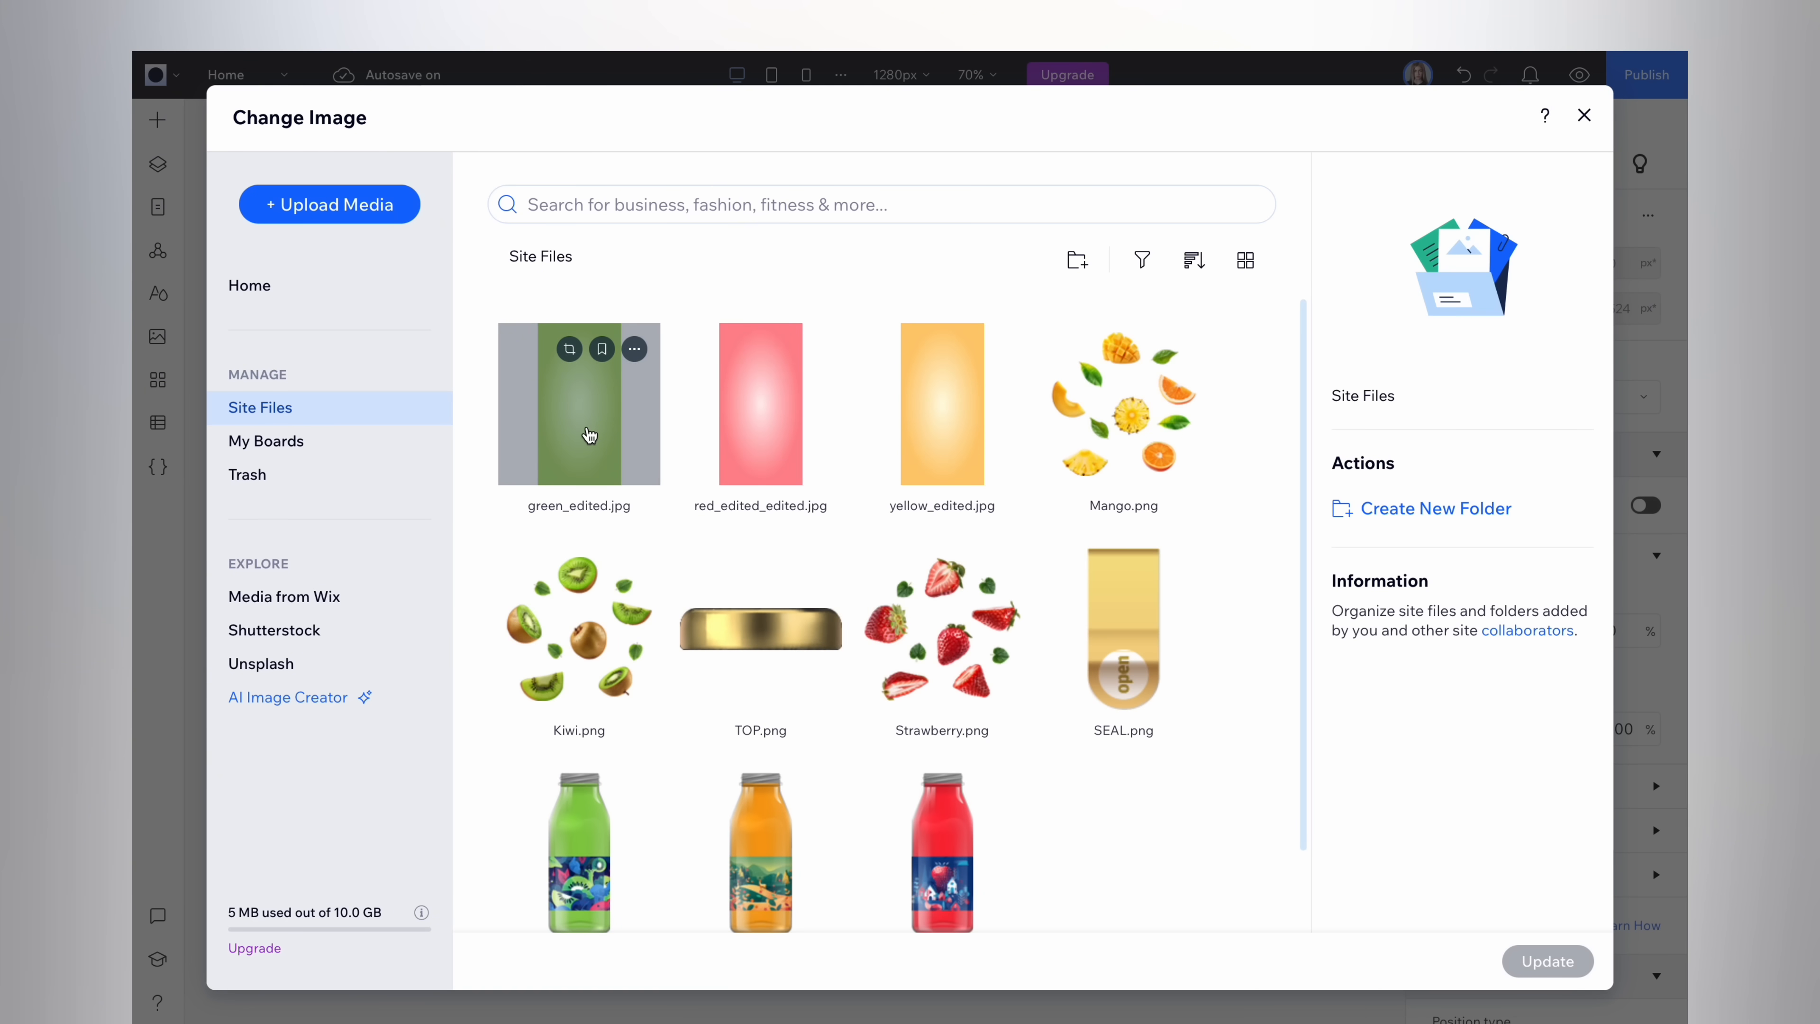
click(590, 437)
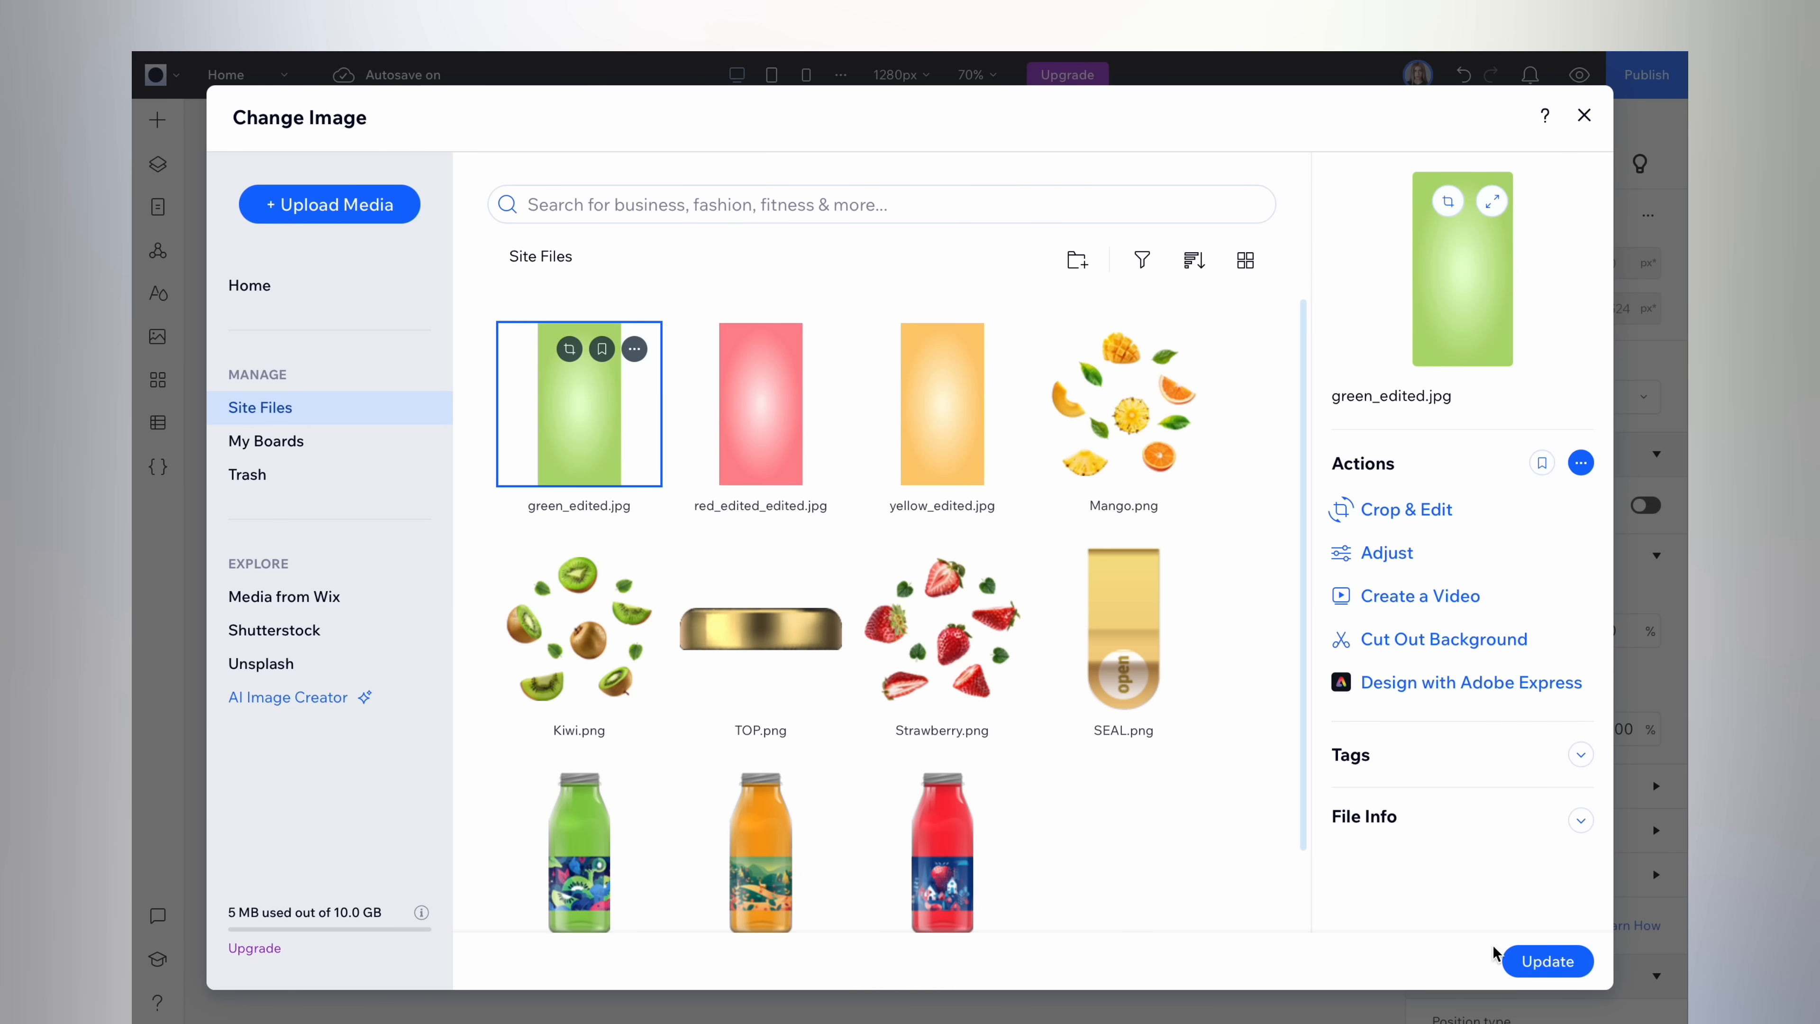
click(1540, 969)
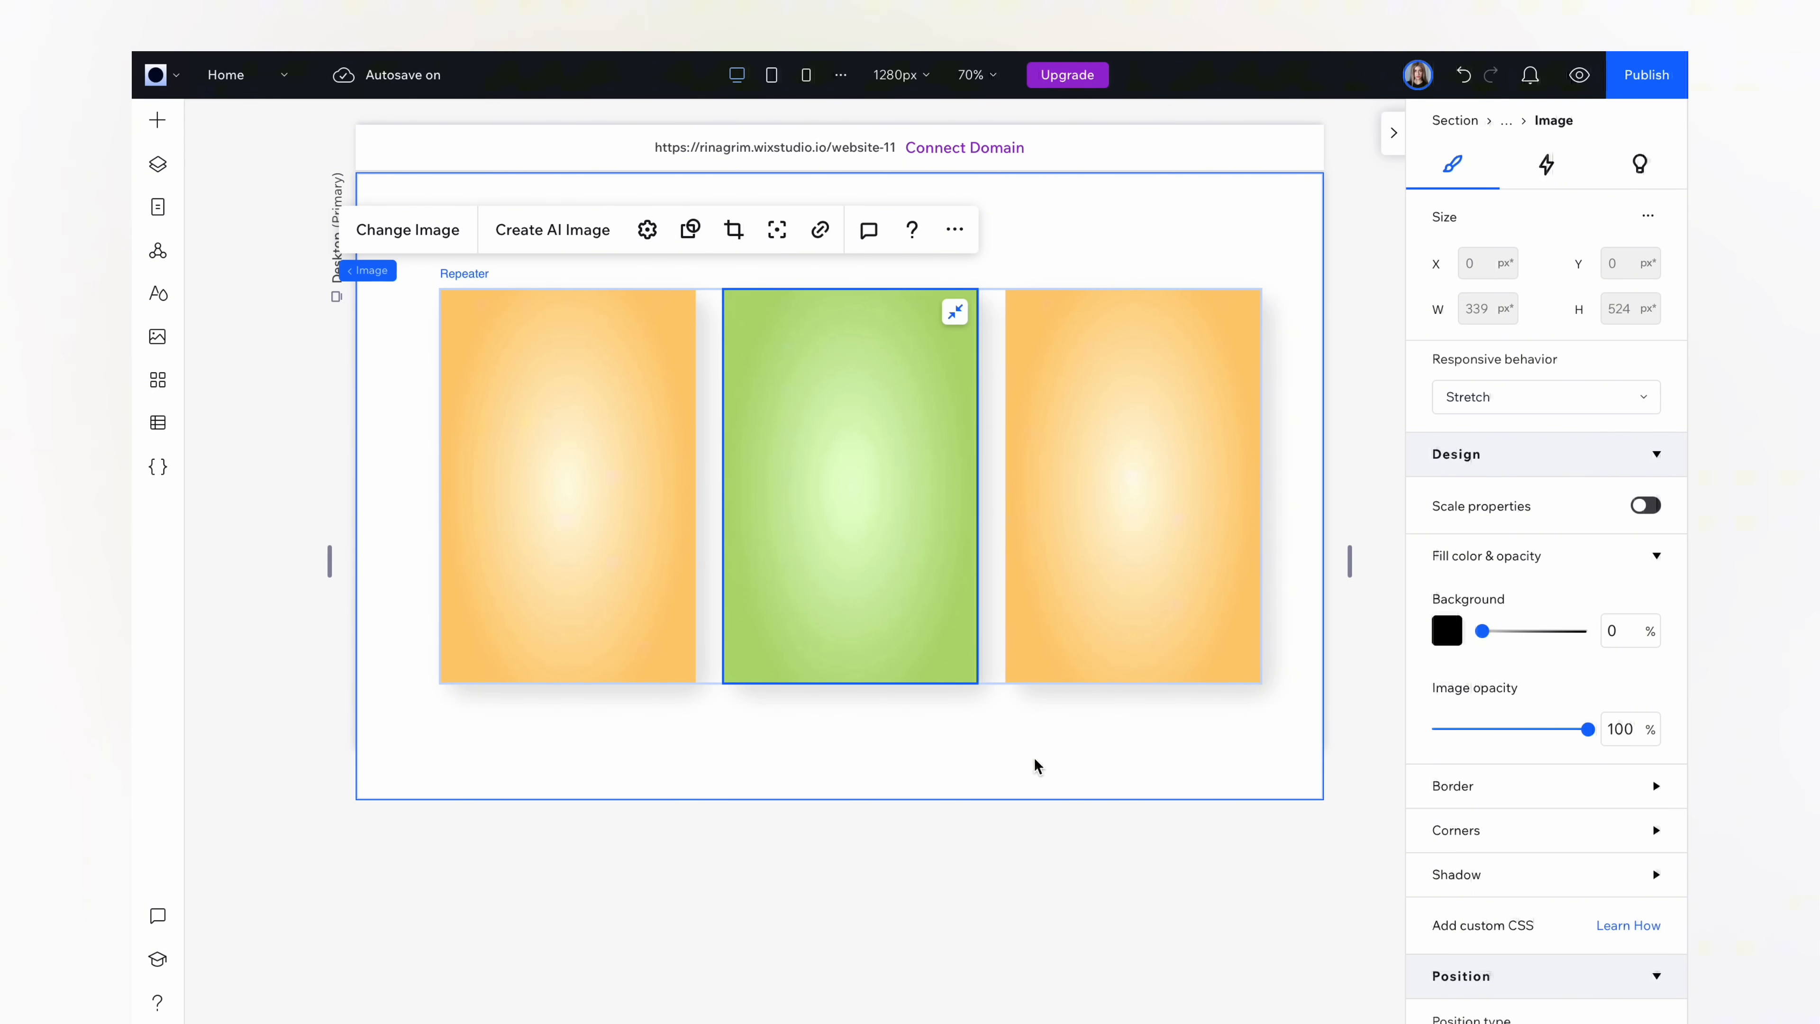
- Replace the third repeater item's background image with red_edited_edited.jpg
click(1086, 586)
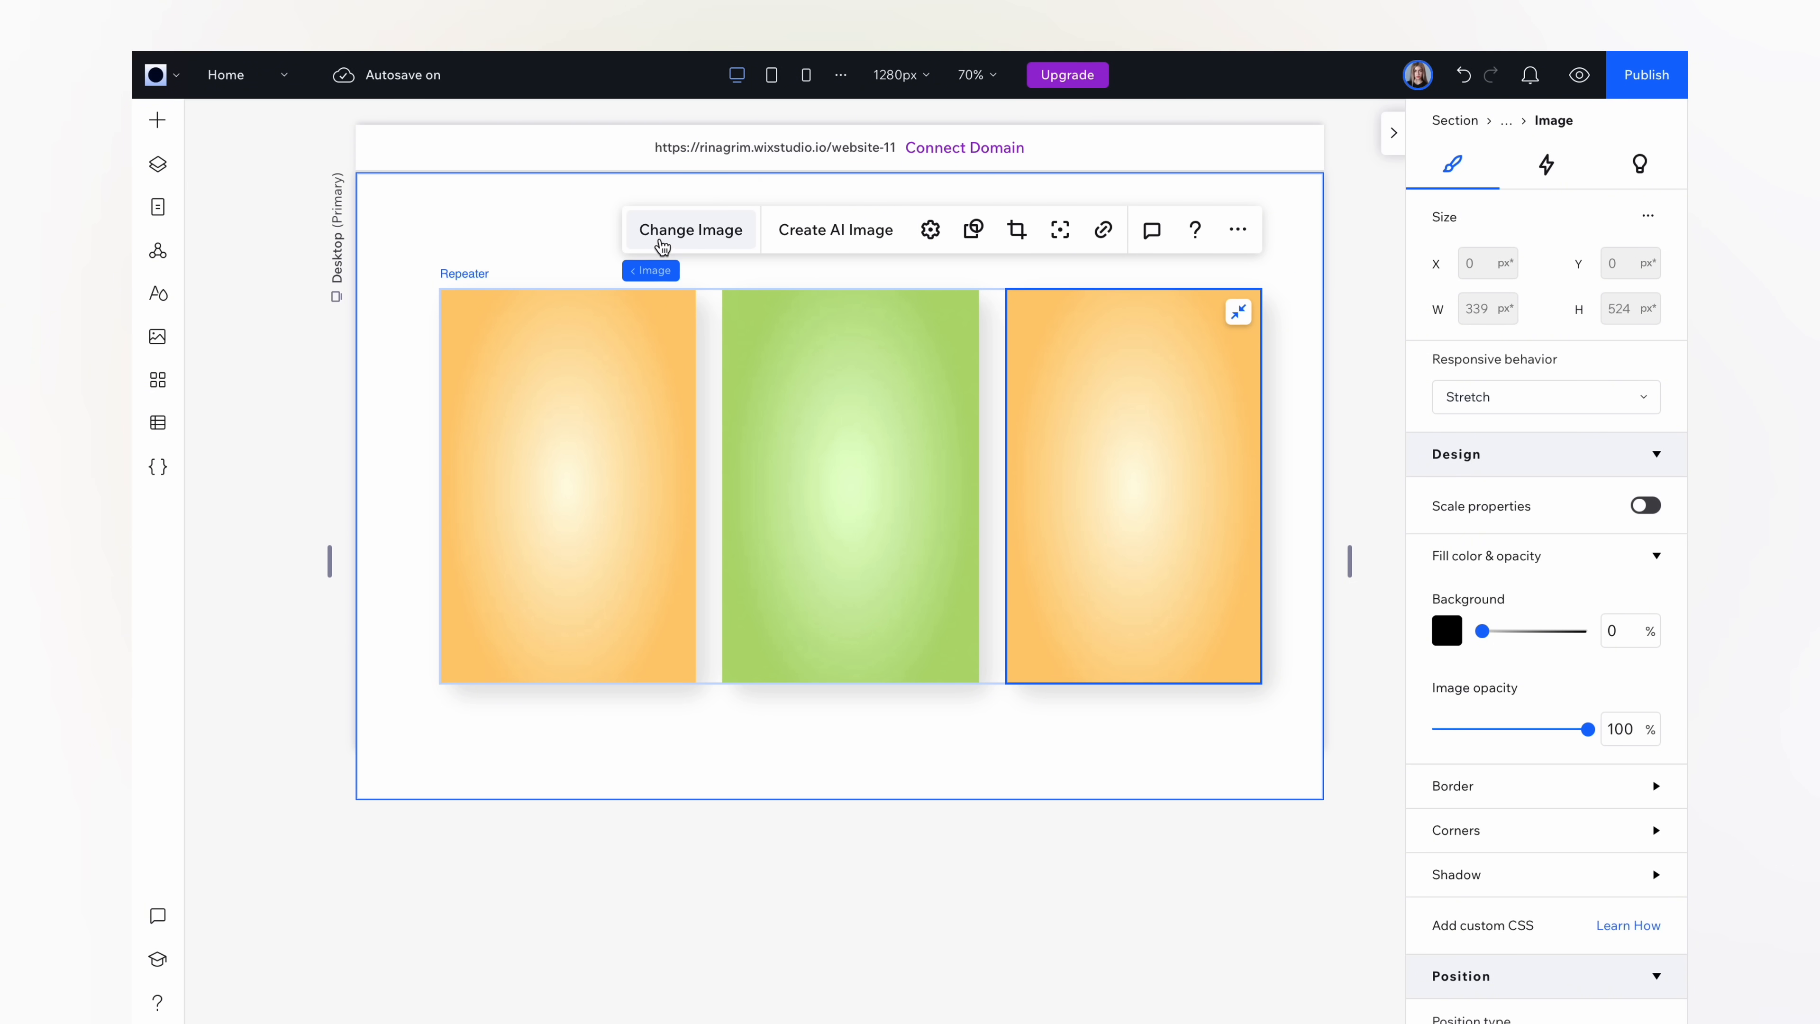
click(724, 244)
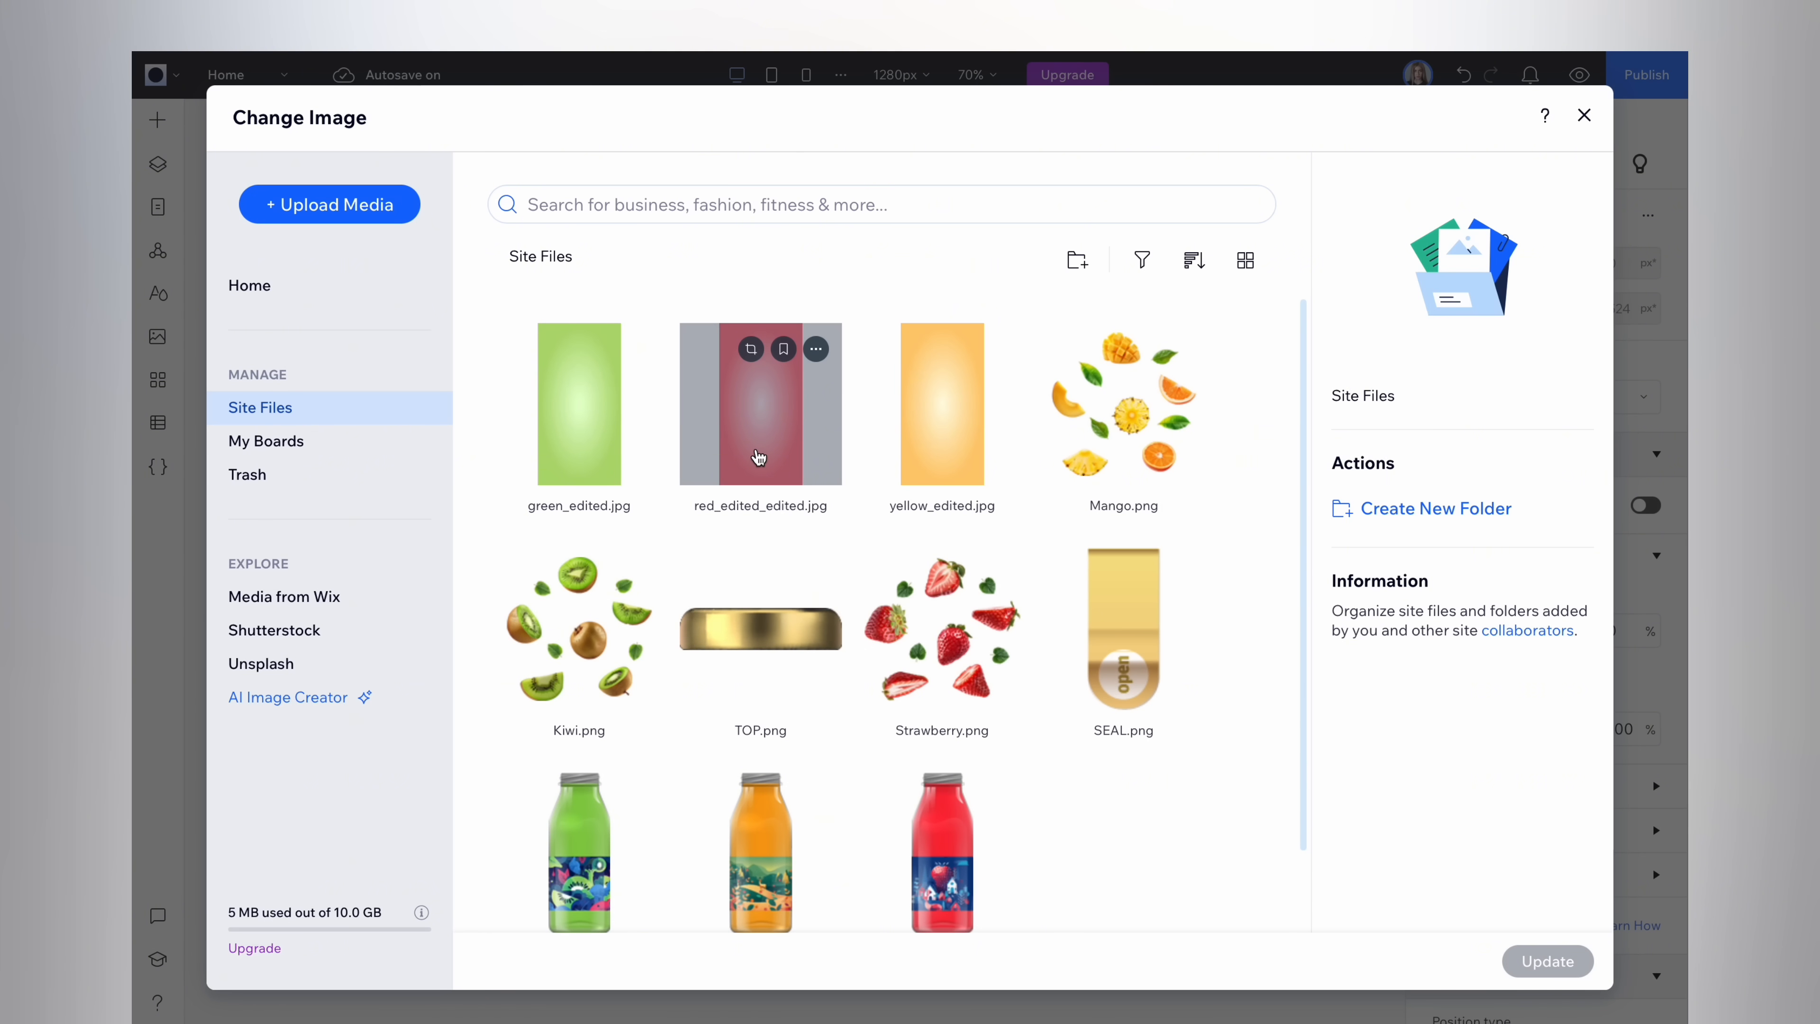
click(758, 457)
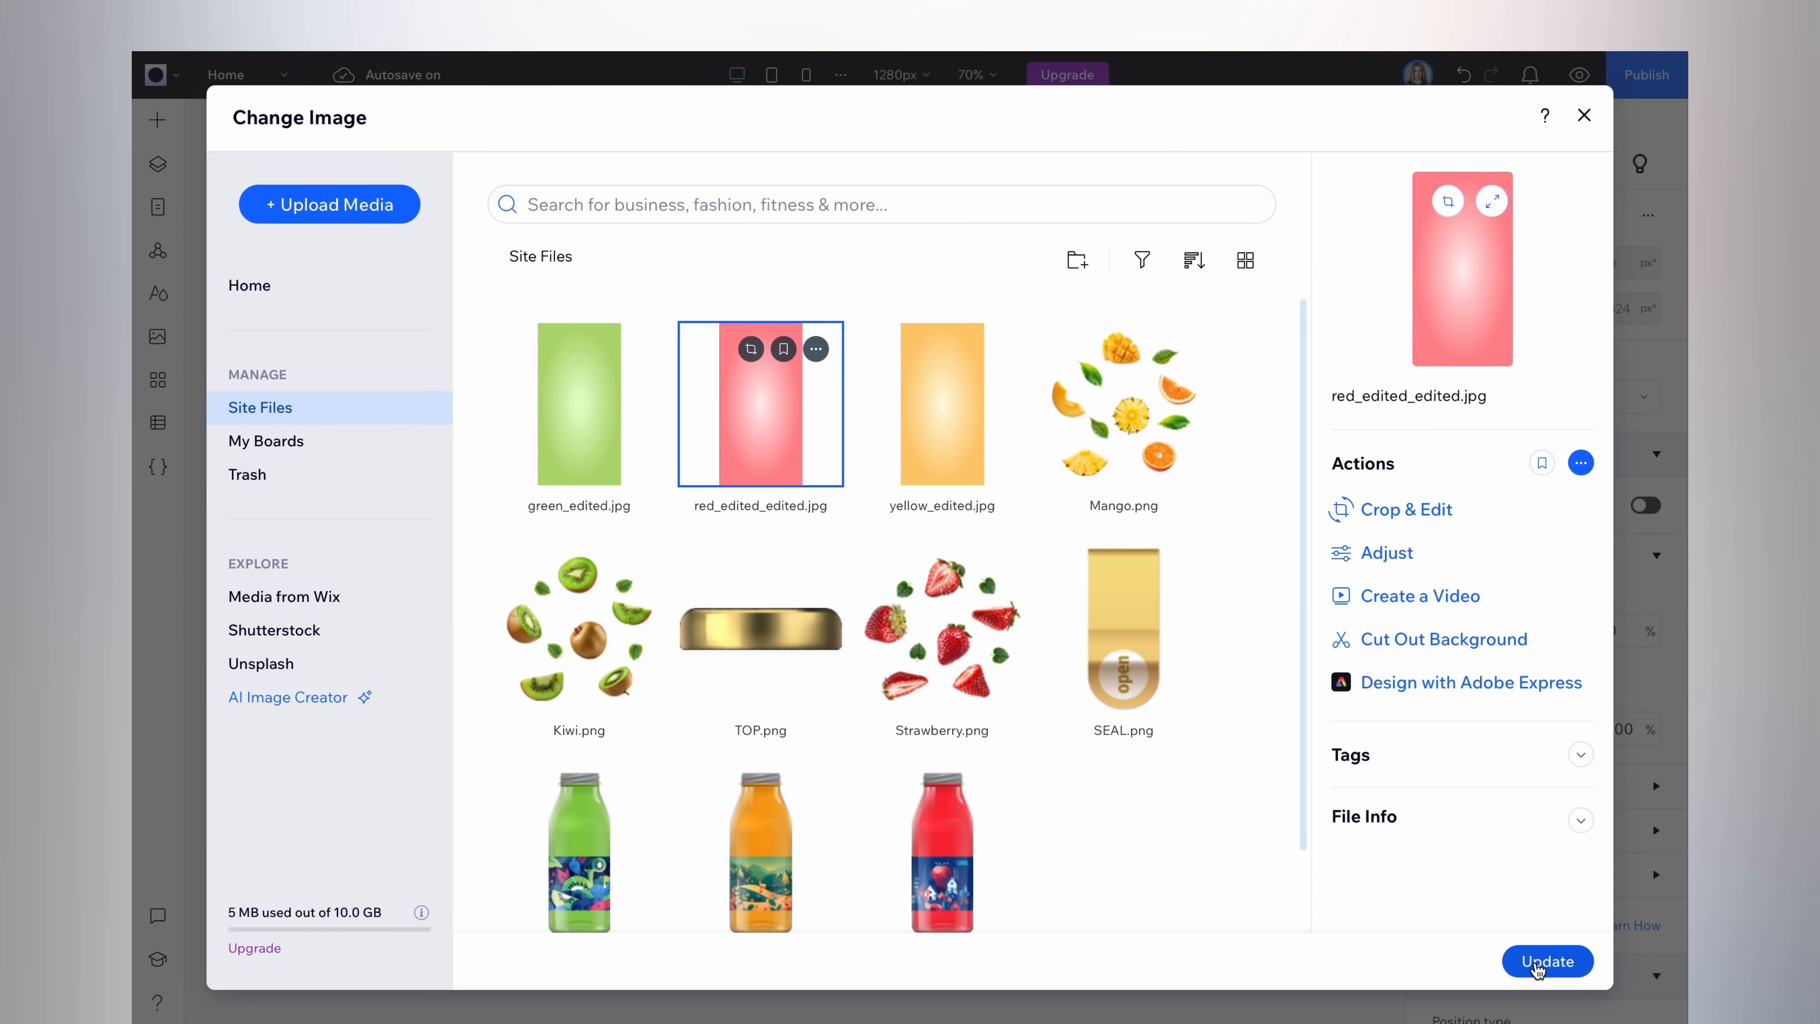
click(1533, 961)
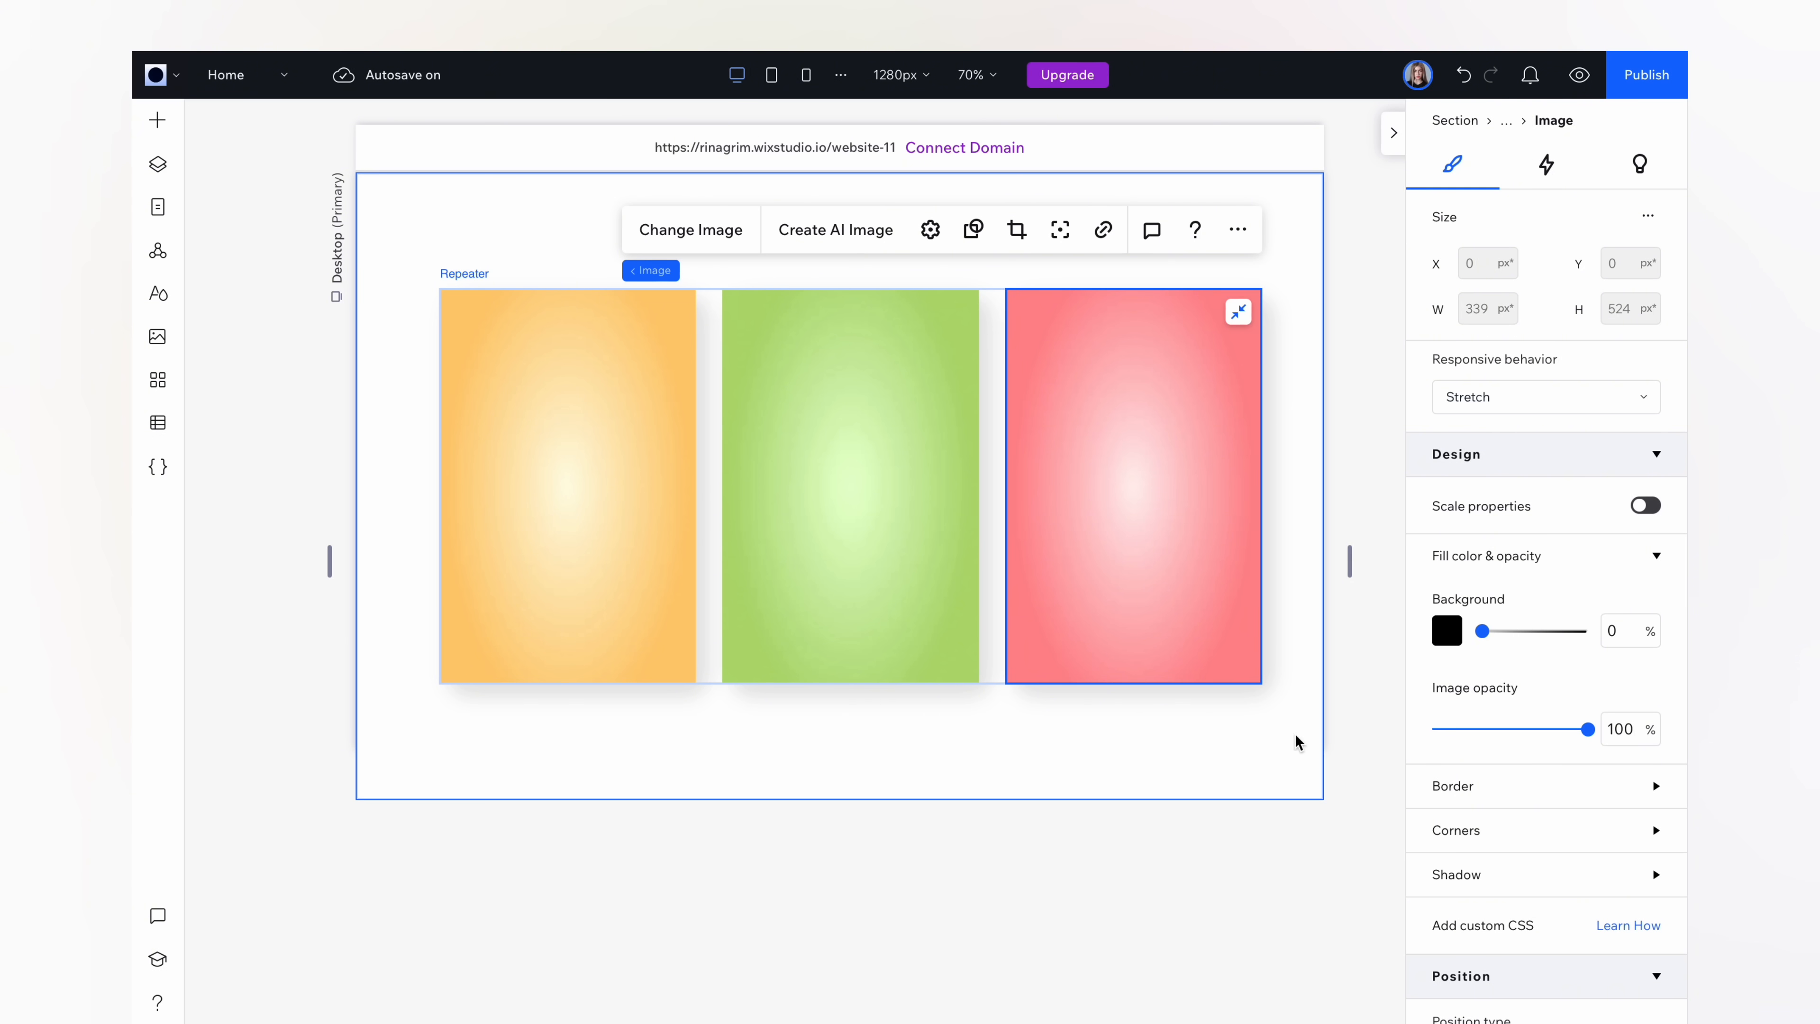
- Round all four corners of the repeater's background images with a 25 px radius
click(1455, 831)
scroll(1476, 788, down, 5)
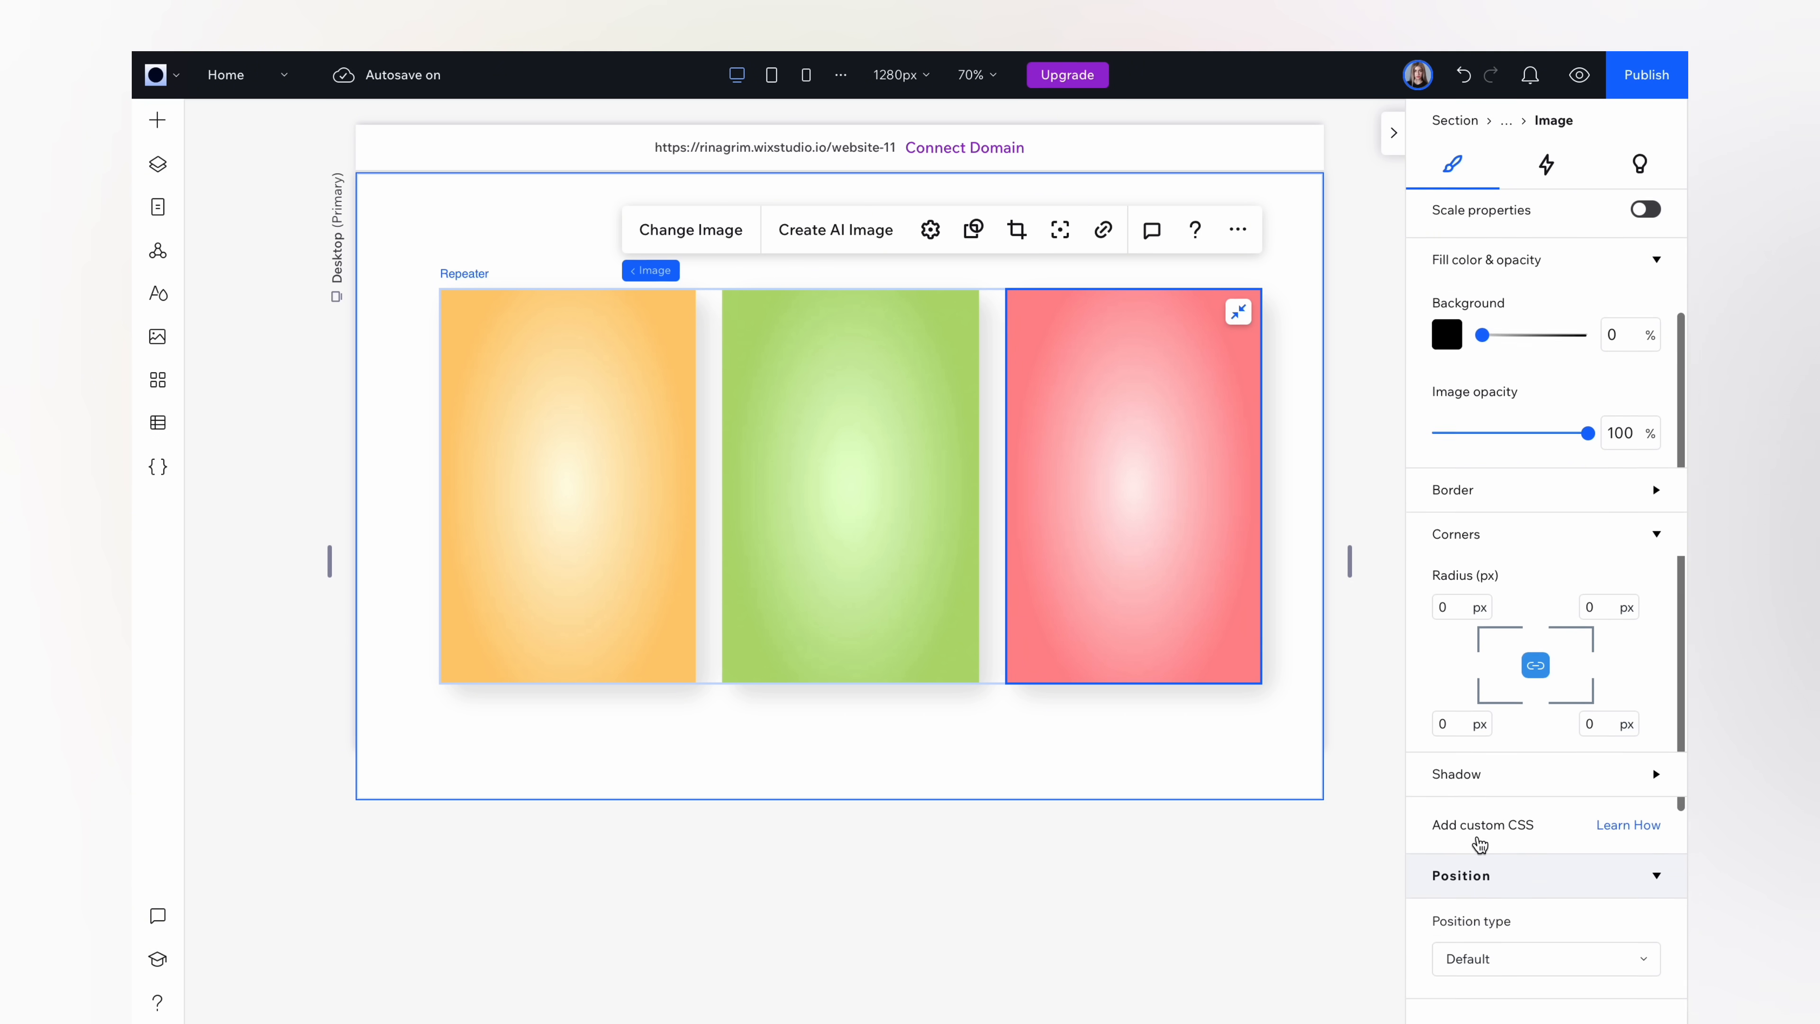
click(1457, 582)
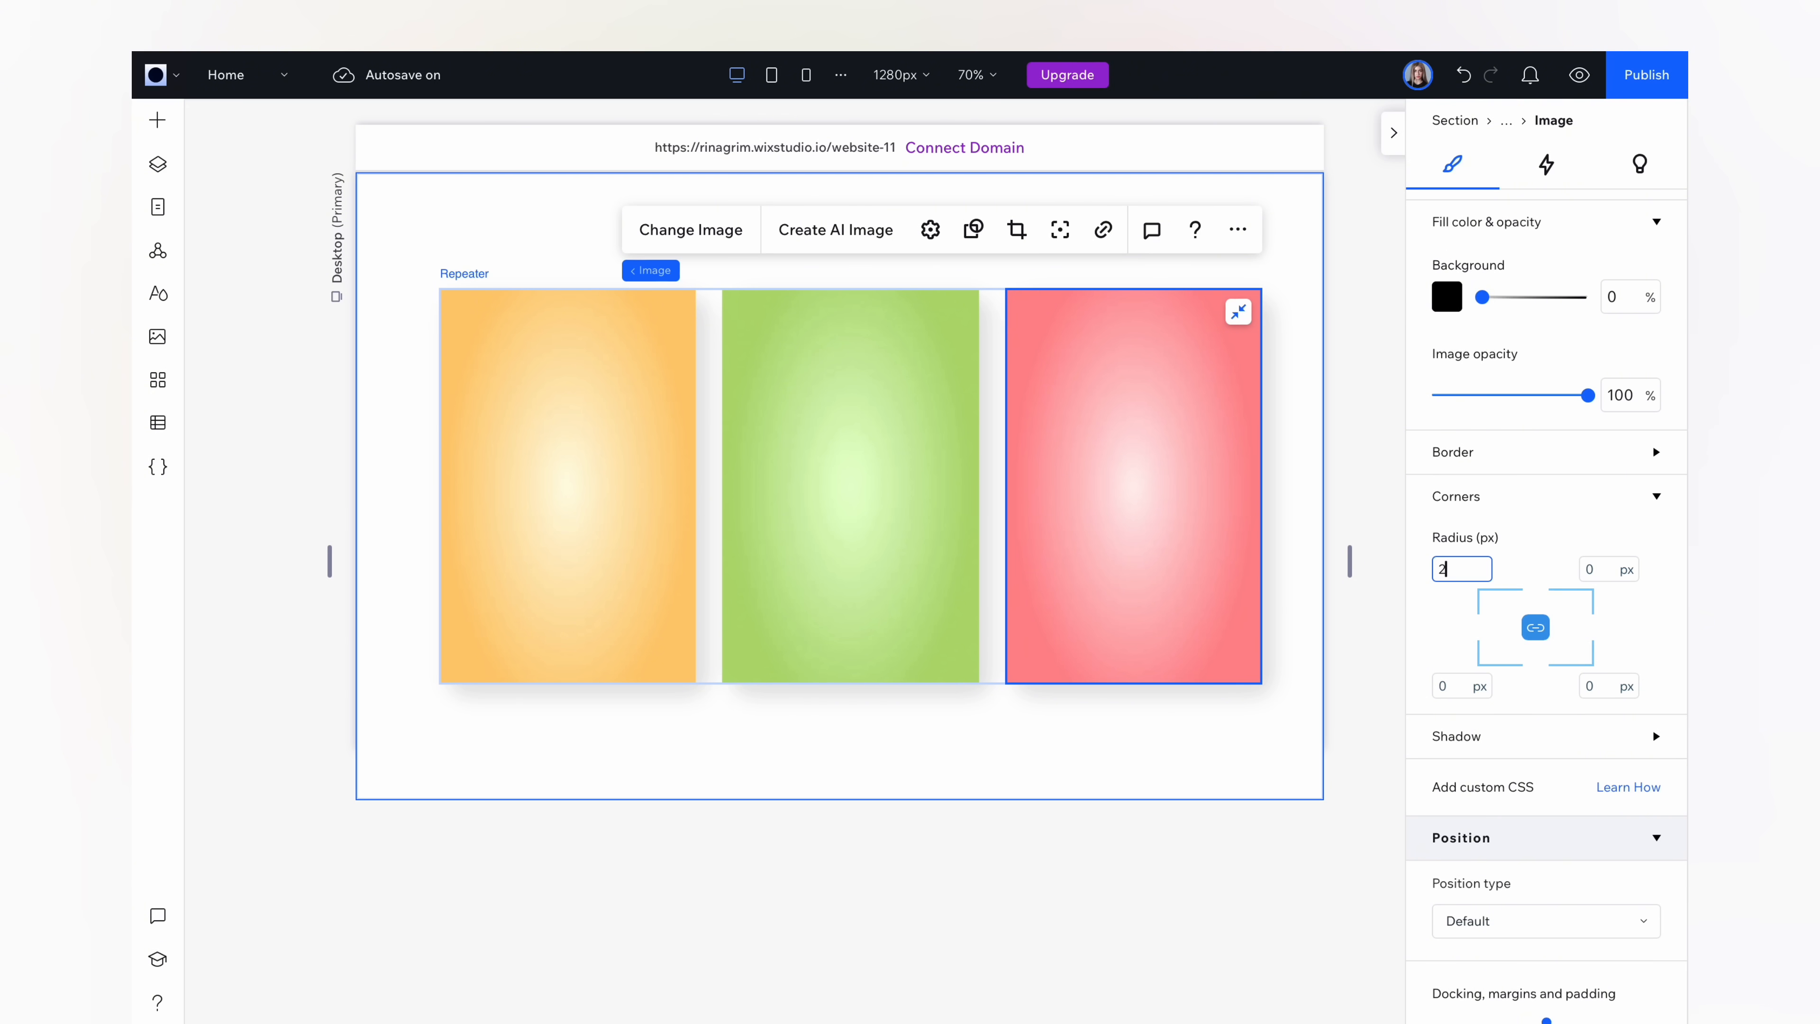
text(25)
key(Return)
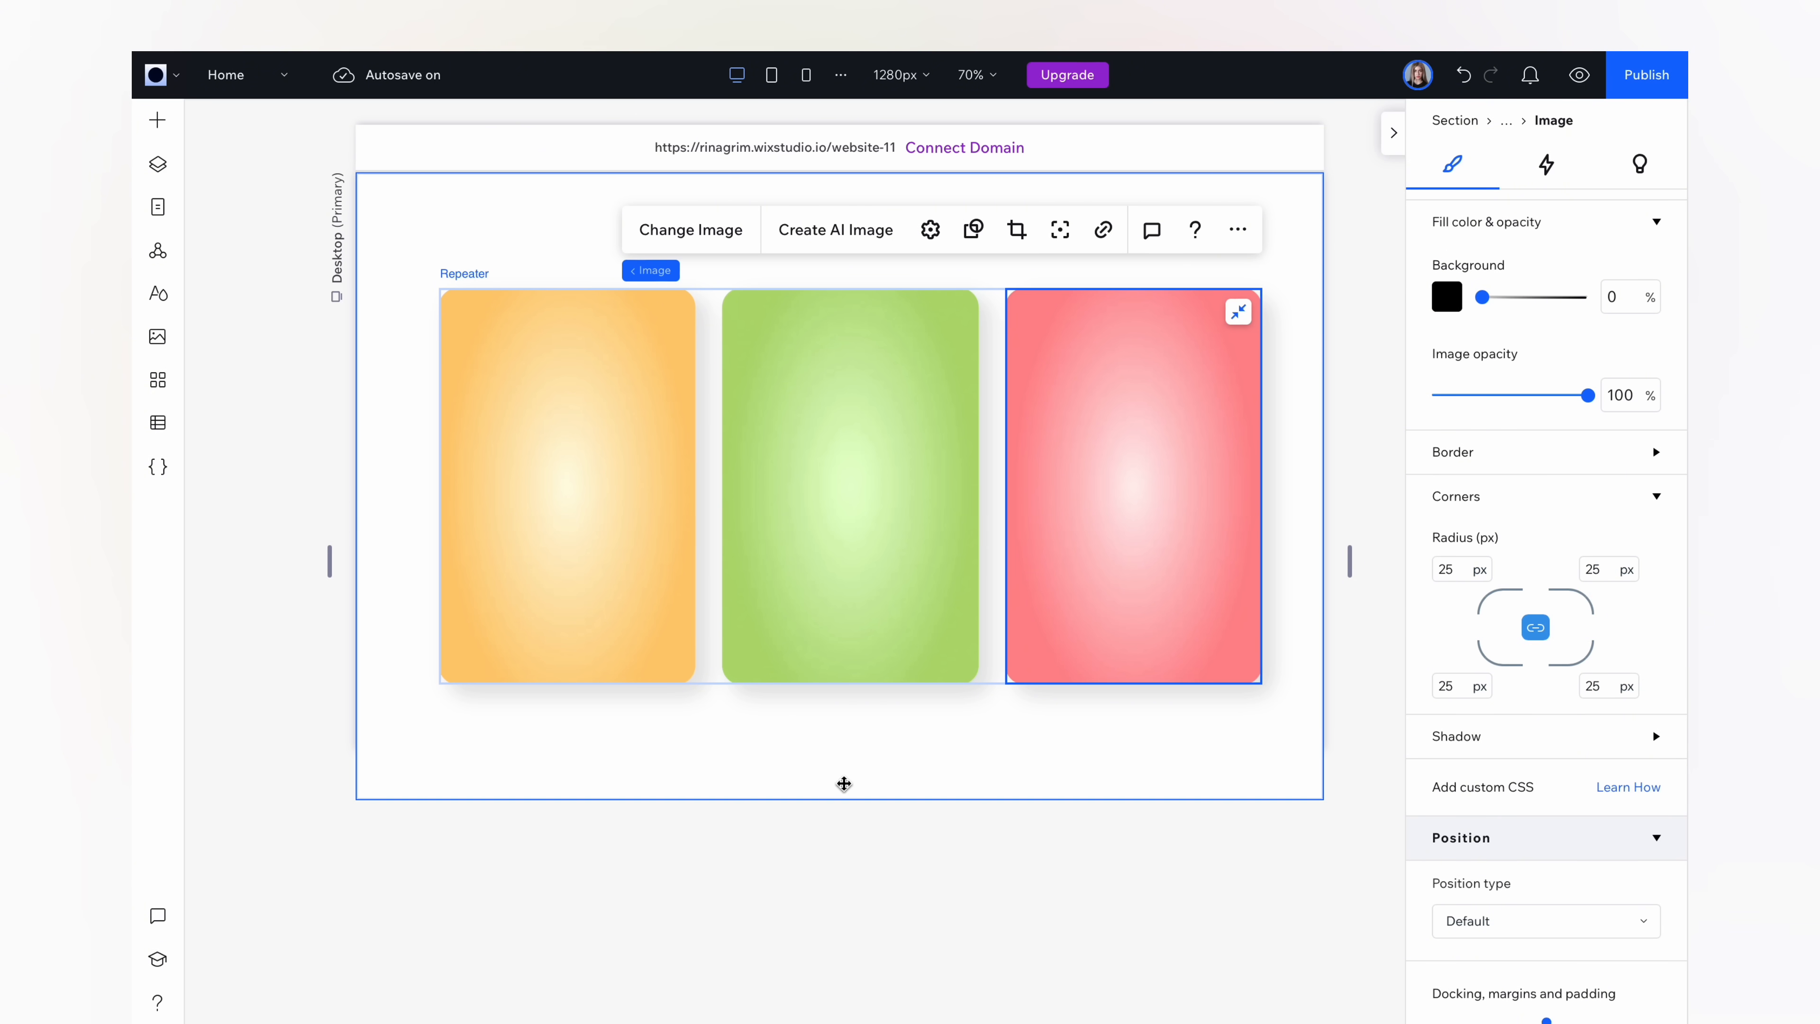
click(819, 855)
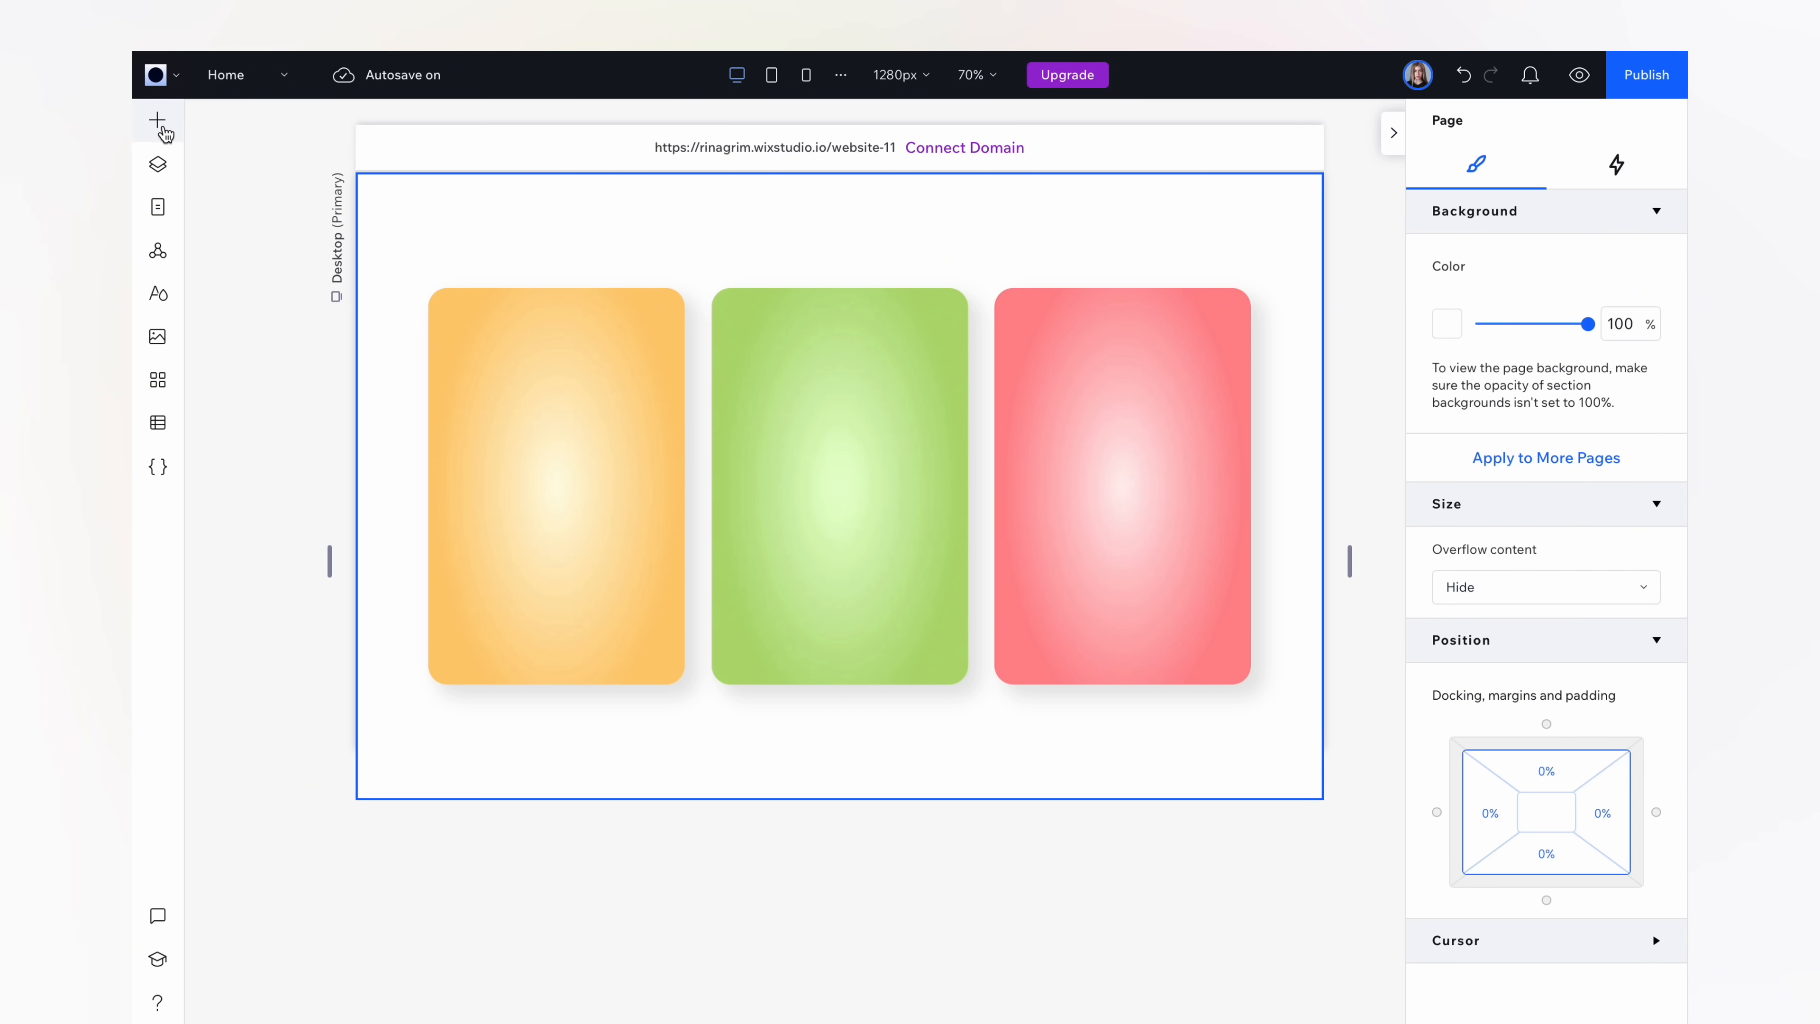
- Add an image to the first repeater item, resize it to 164 × 358 px and center it horizontally and vertically
click(162, 127)
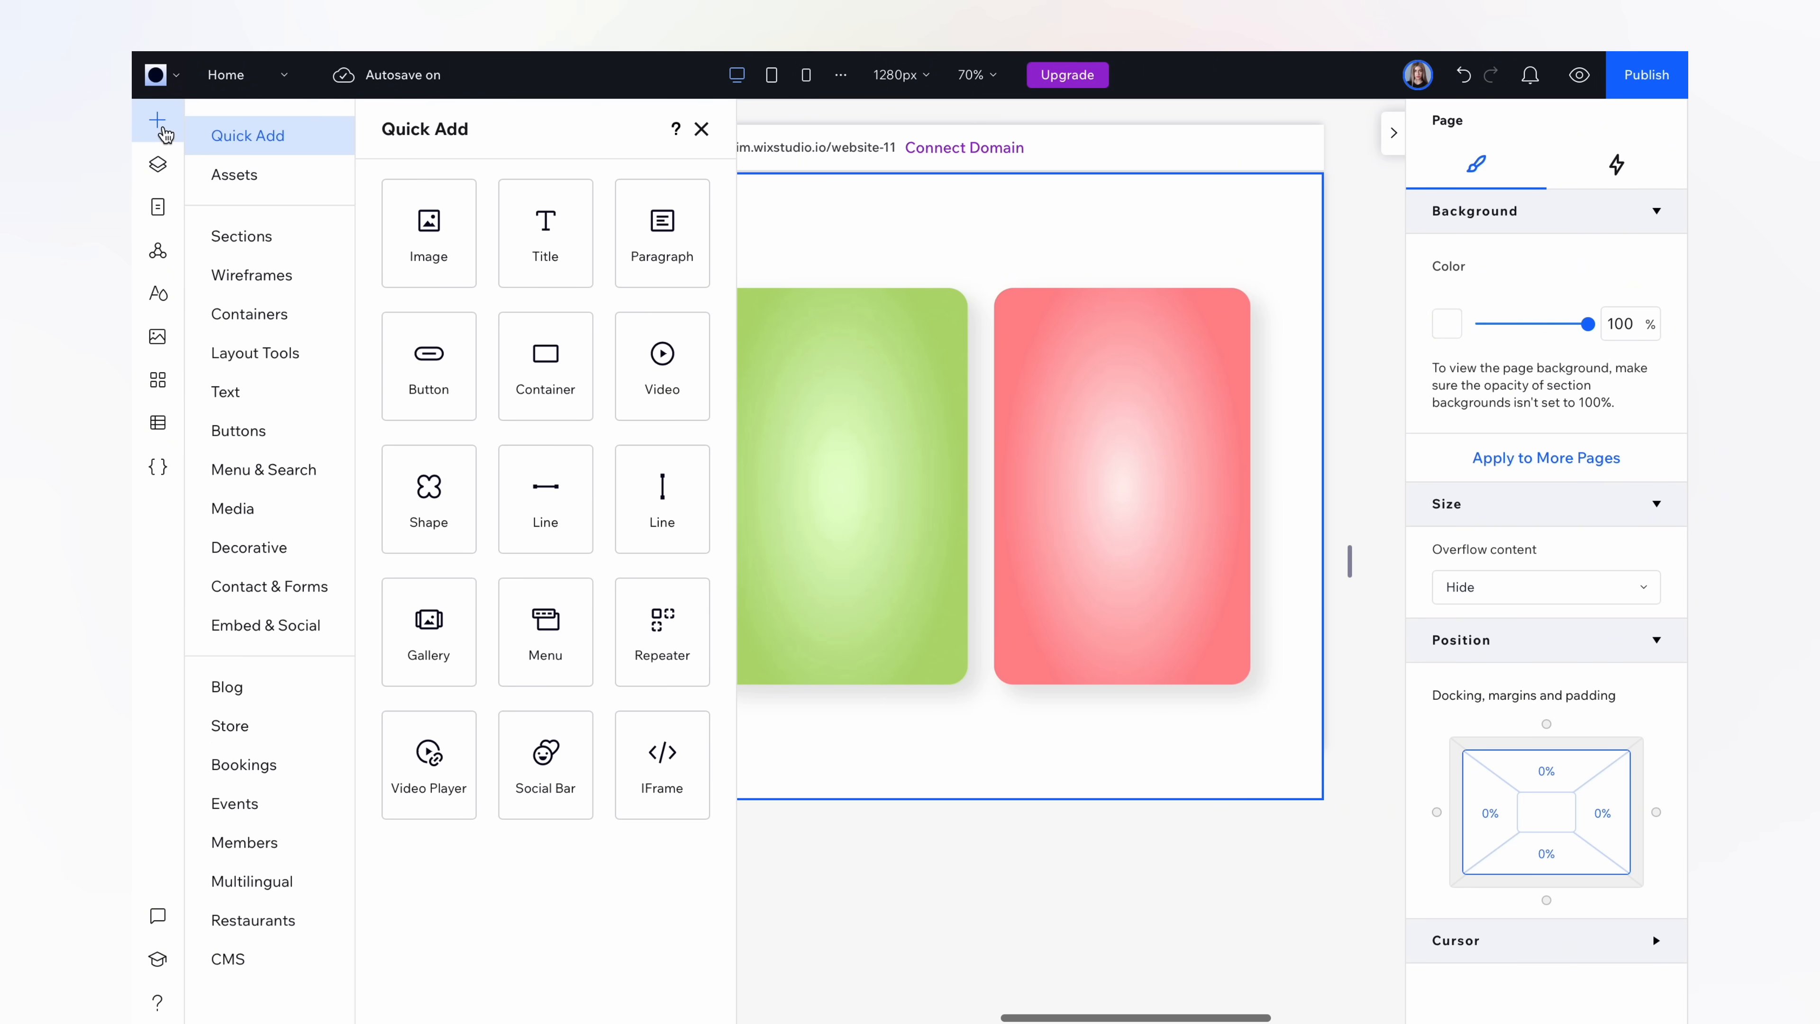
drag(427, 220, 650, 531)
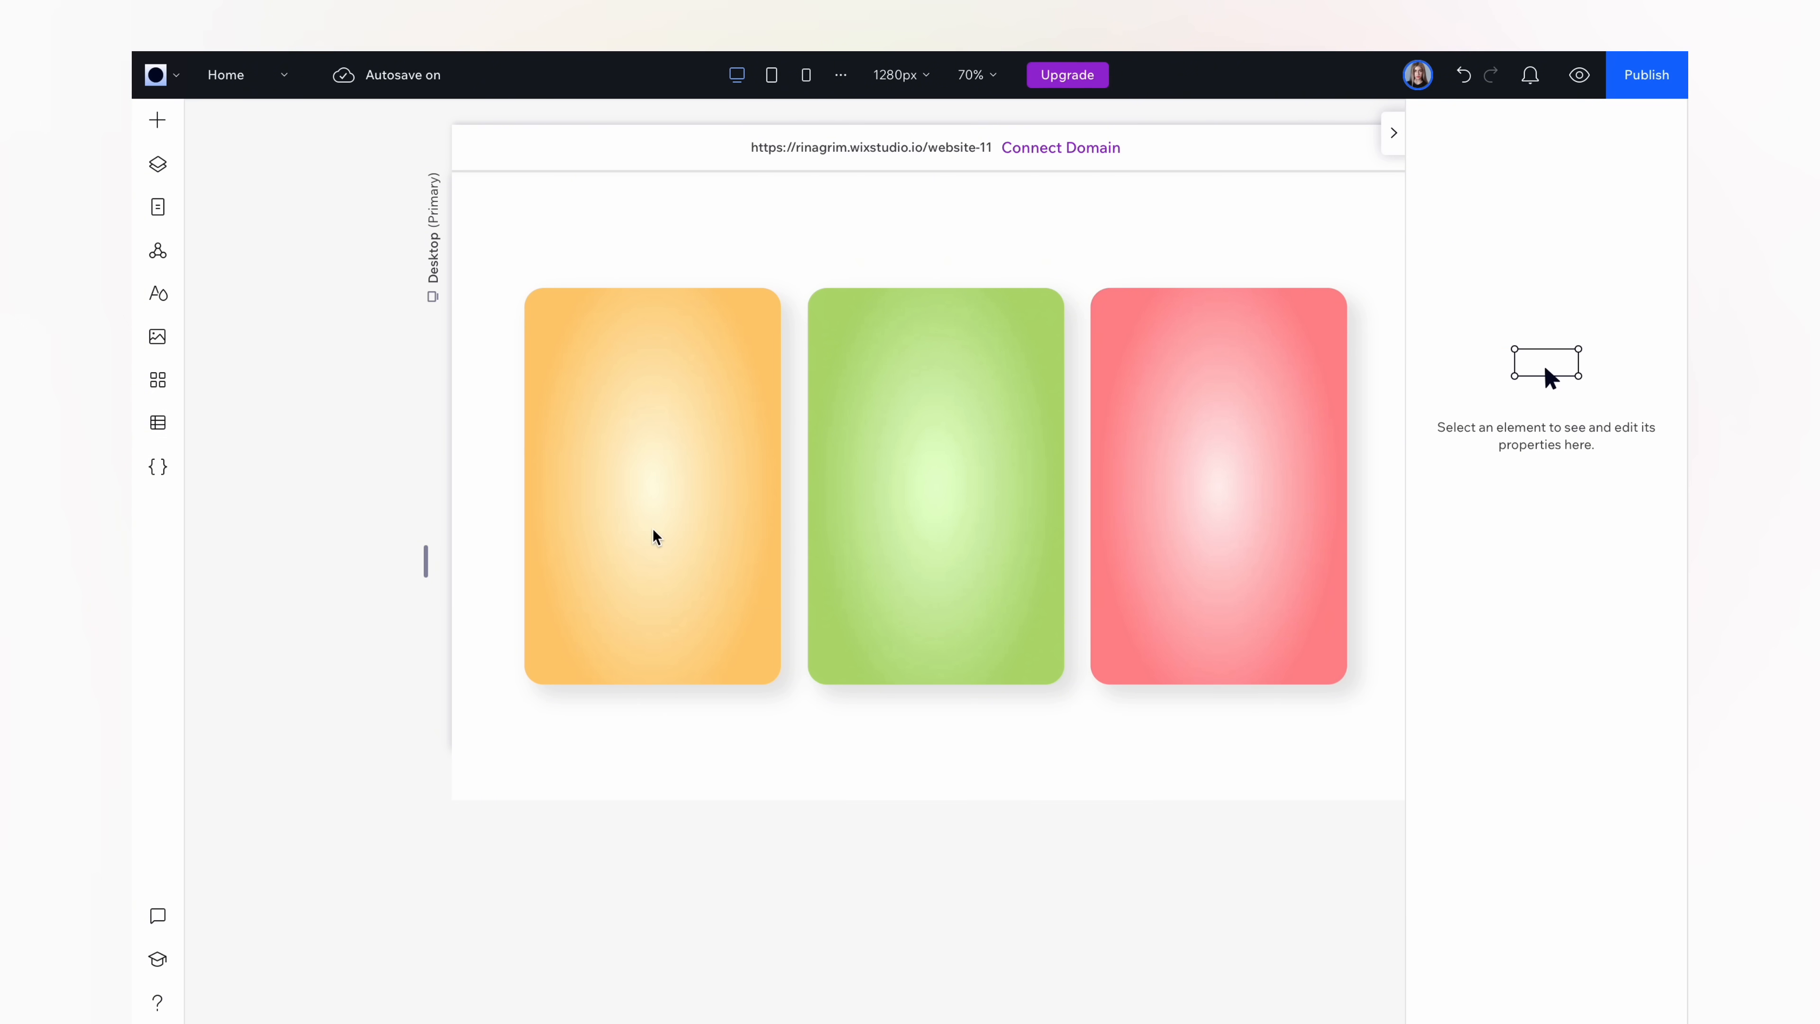
drag(765, 529, 668, 525)
drag(606, 456, 603, 336)
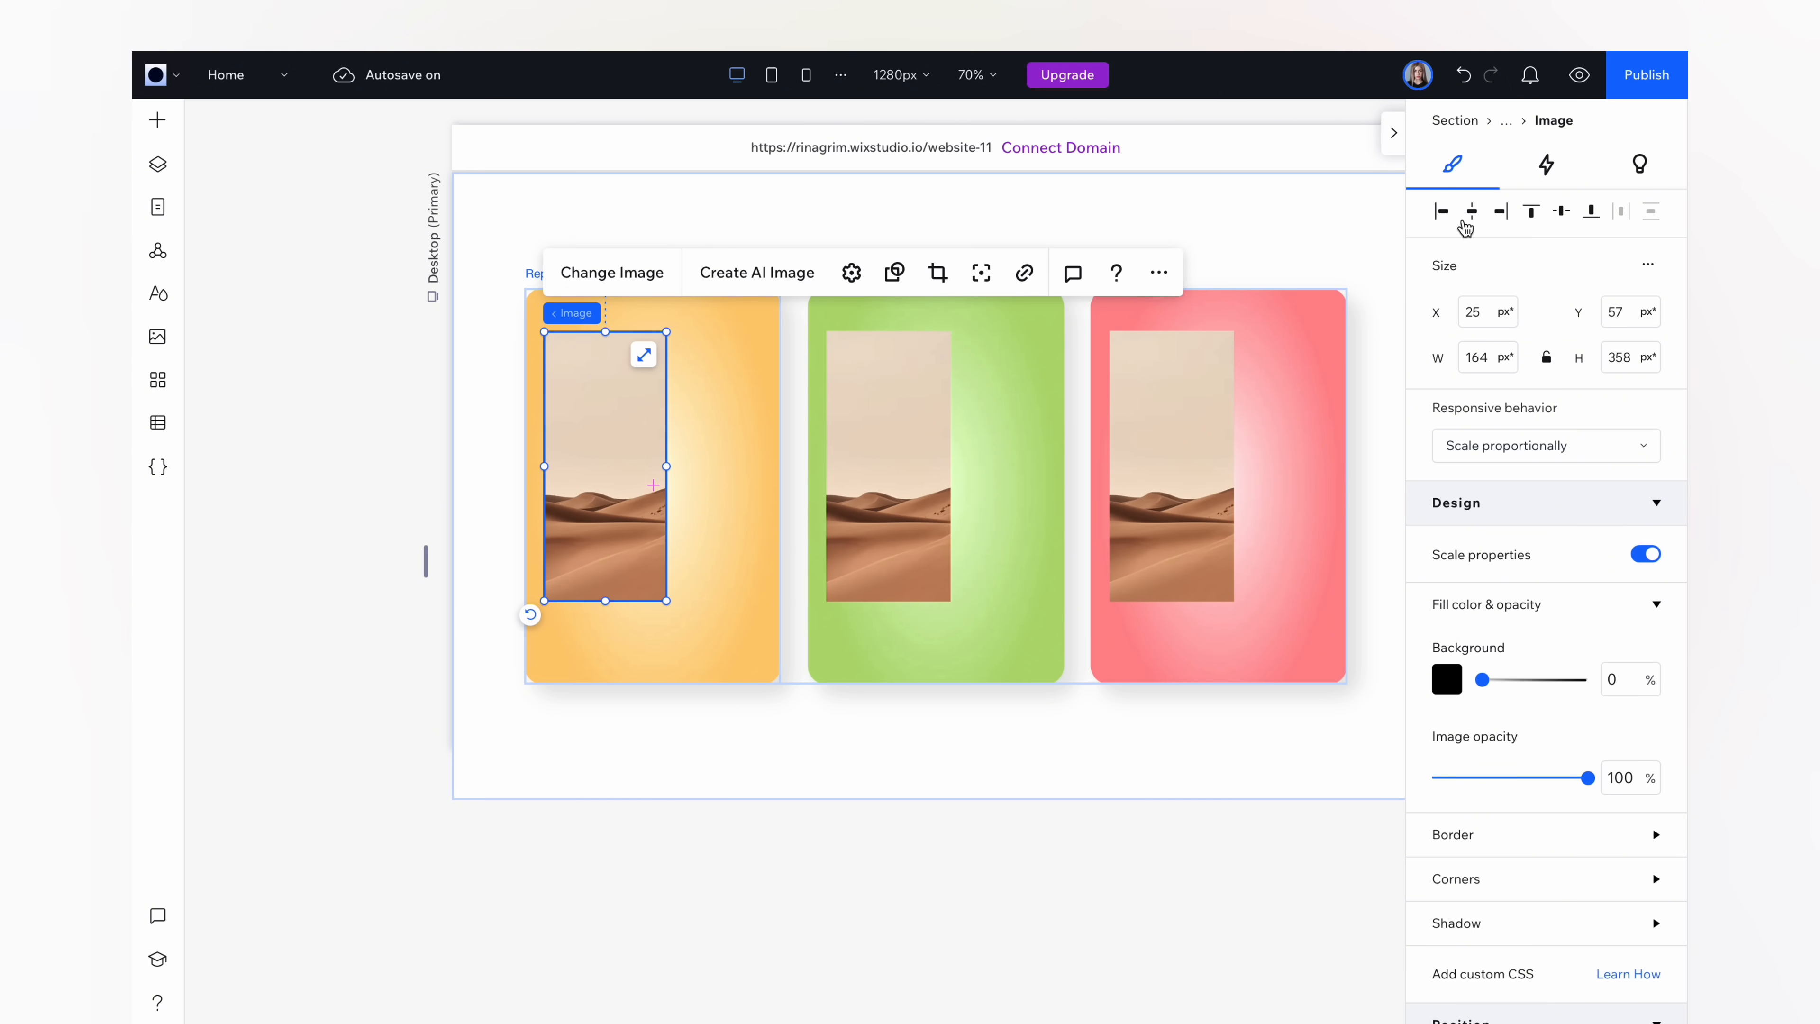
click(1471, 210)
click(1561, 211)
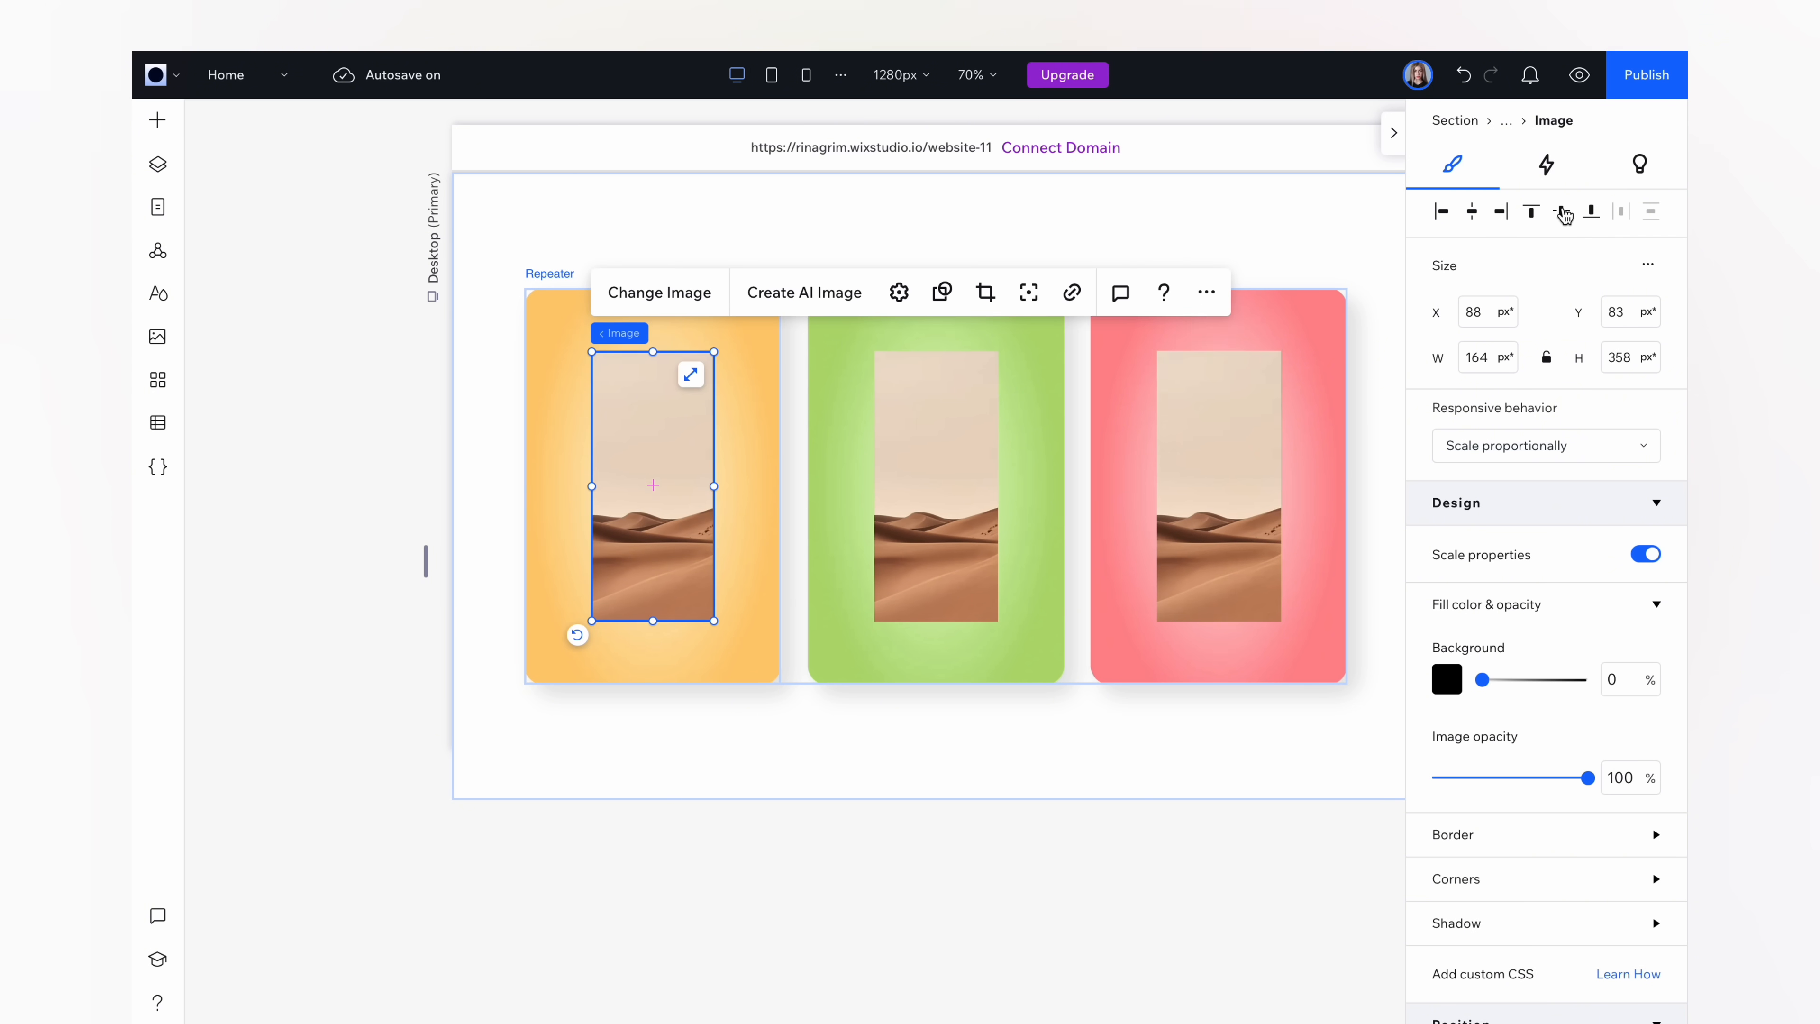
- Replace the first repeater item's image with the orange juice bottle from the site files
click(694, 304)
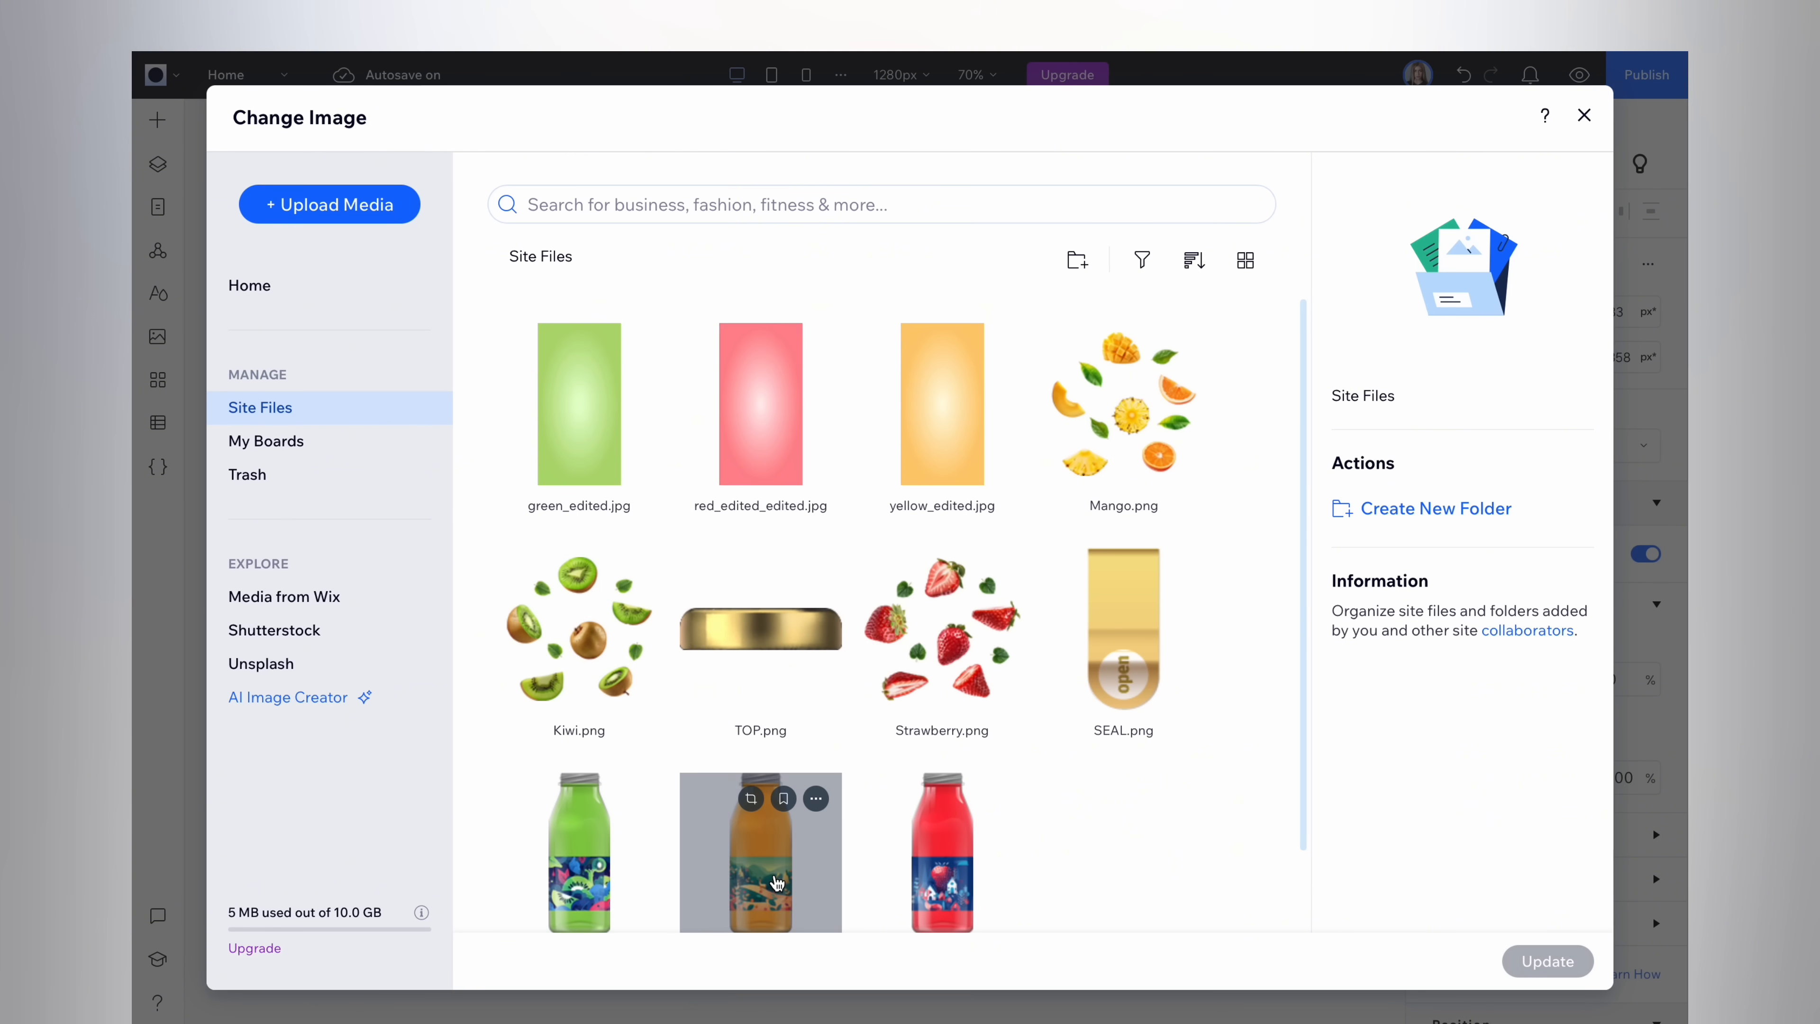
click(777, 884)
click(1548, 960)
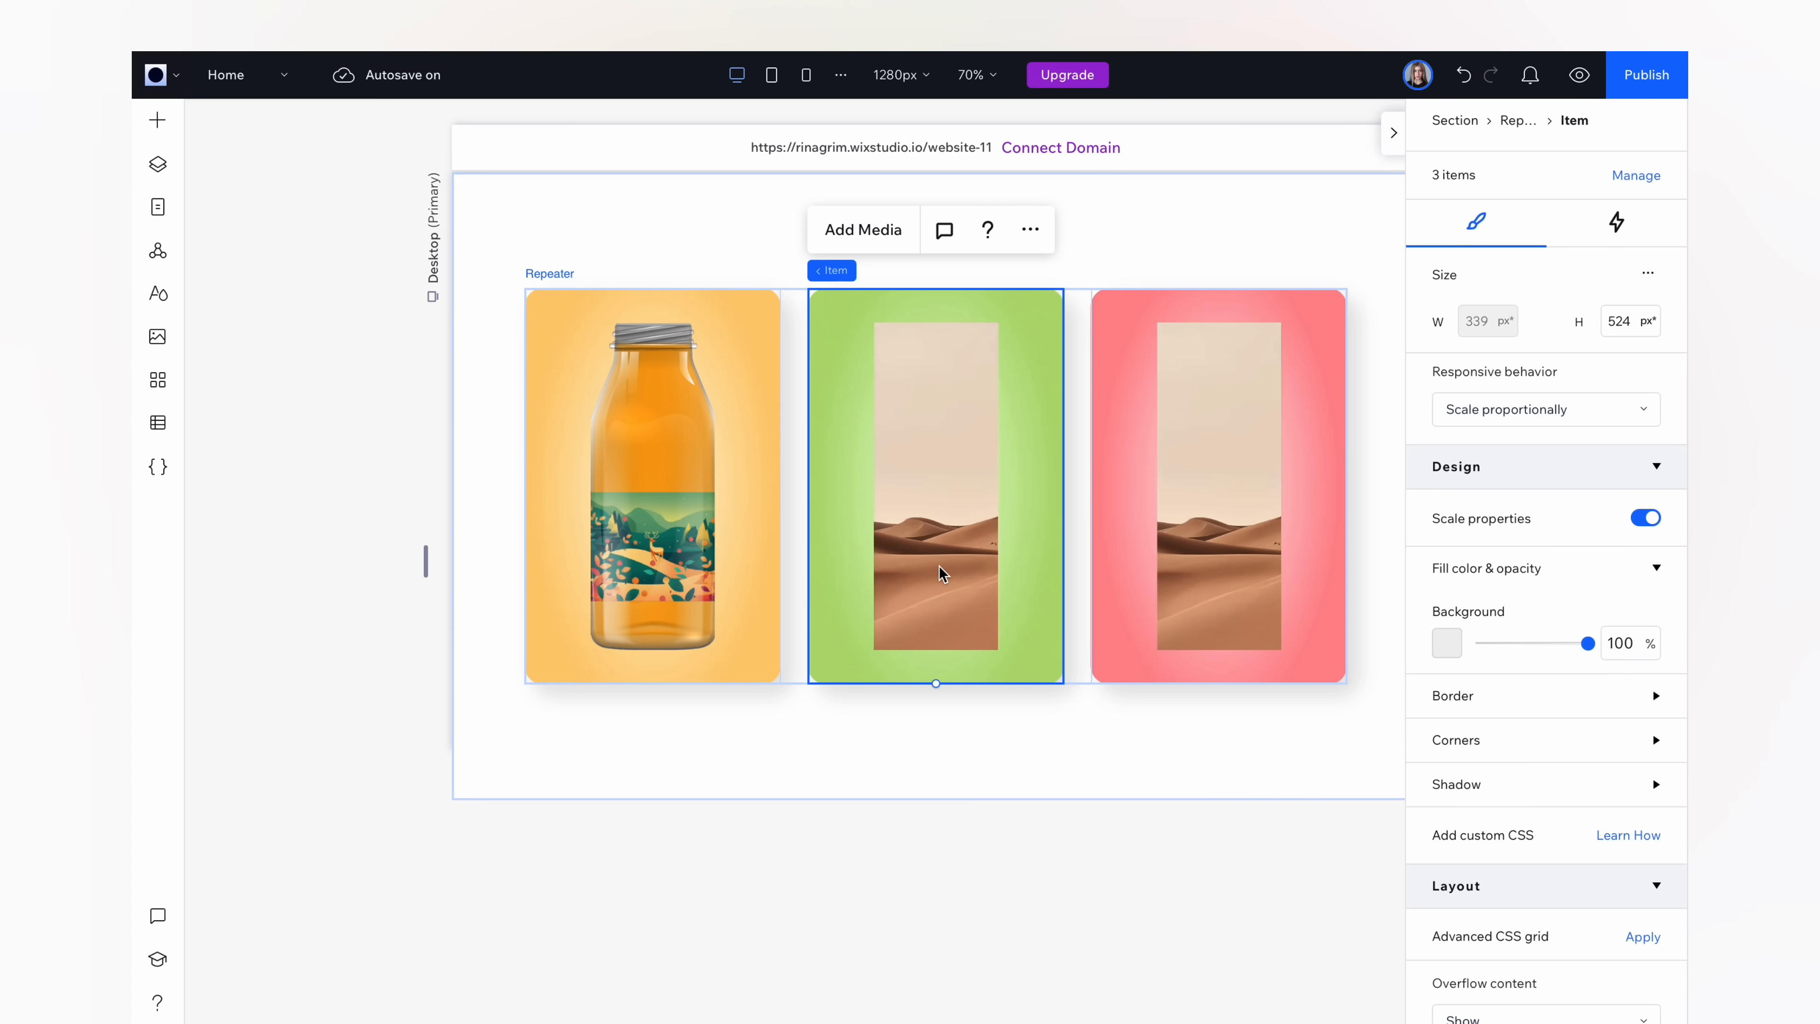
- Replace the middle repeater item's placeholder image with BOTTLE kiwi.png from the site files
click(940, 547)
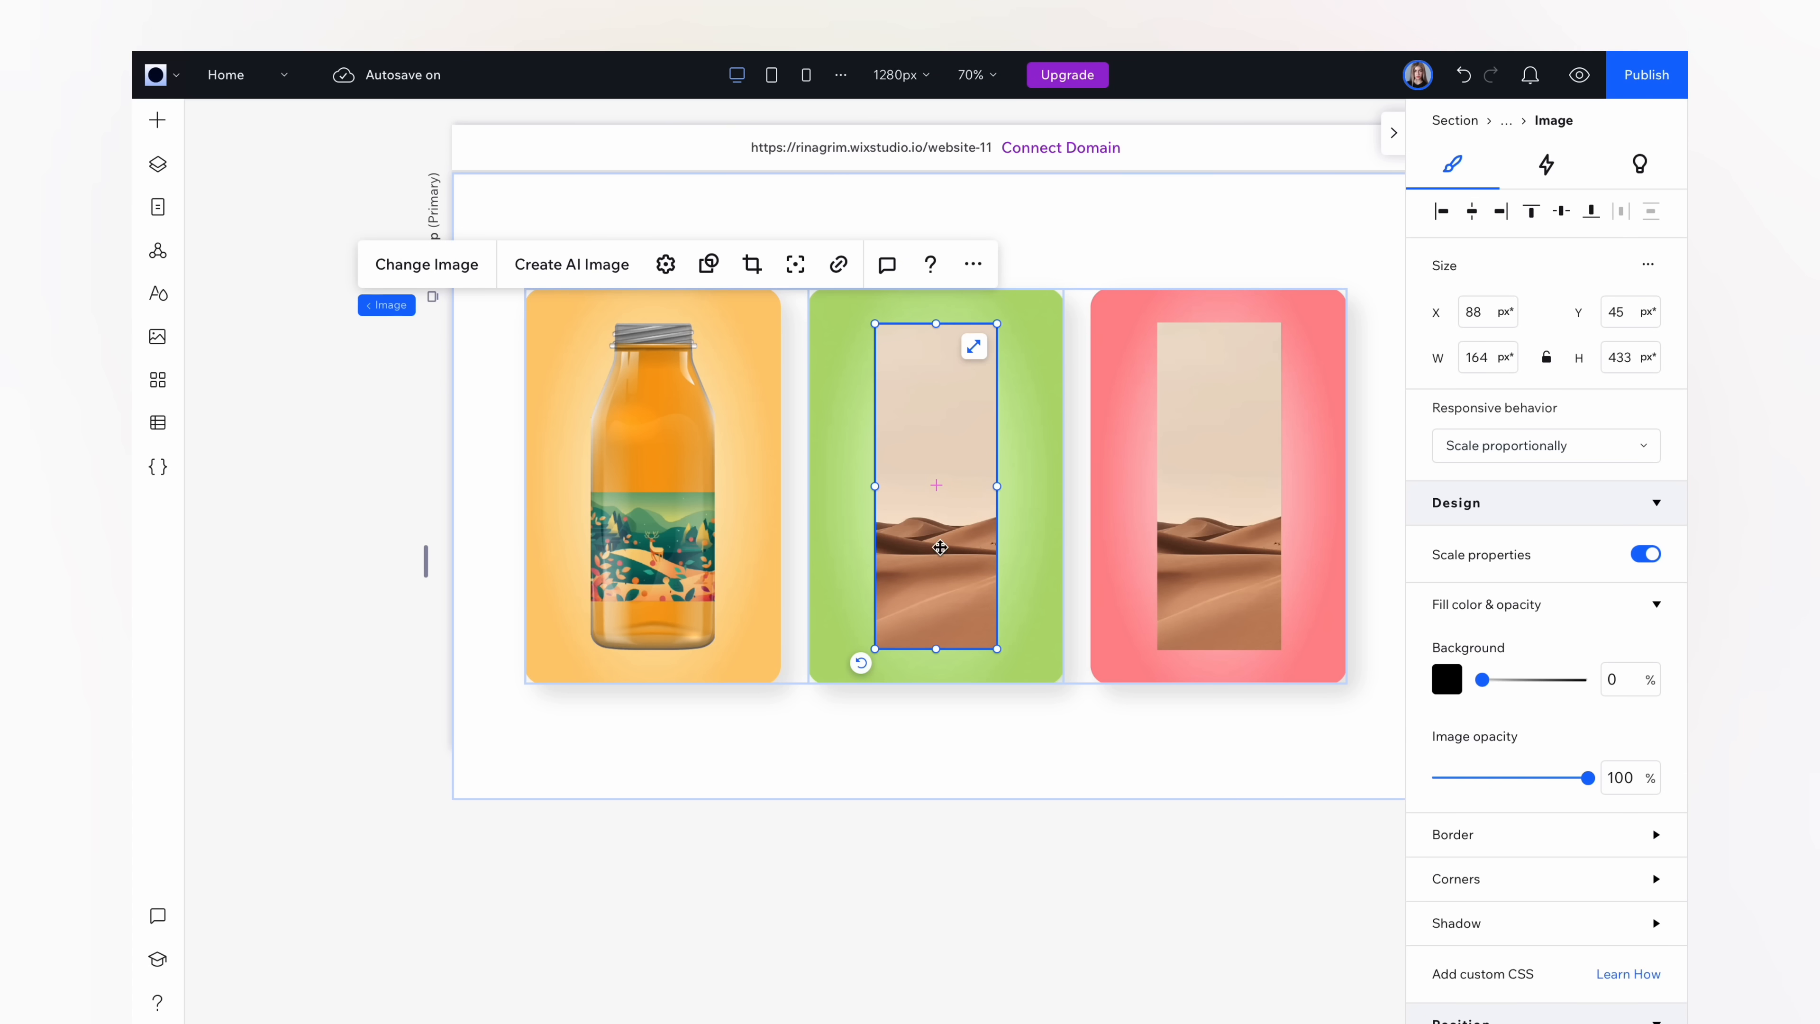
click(466, 276)
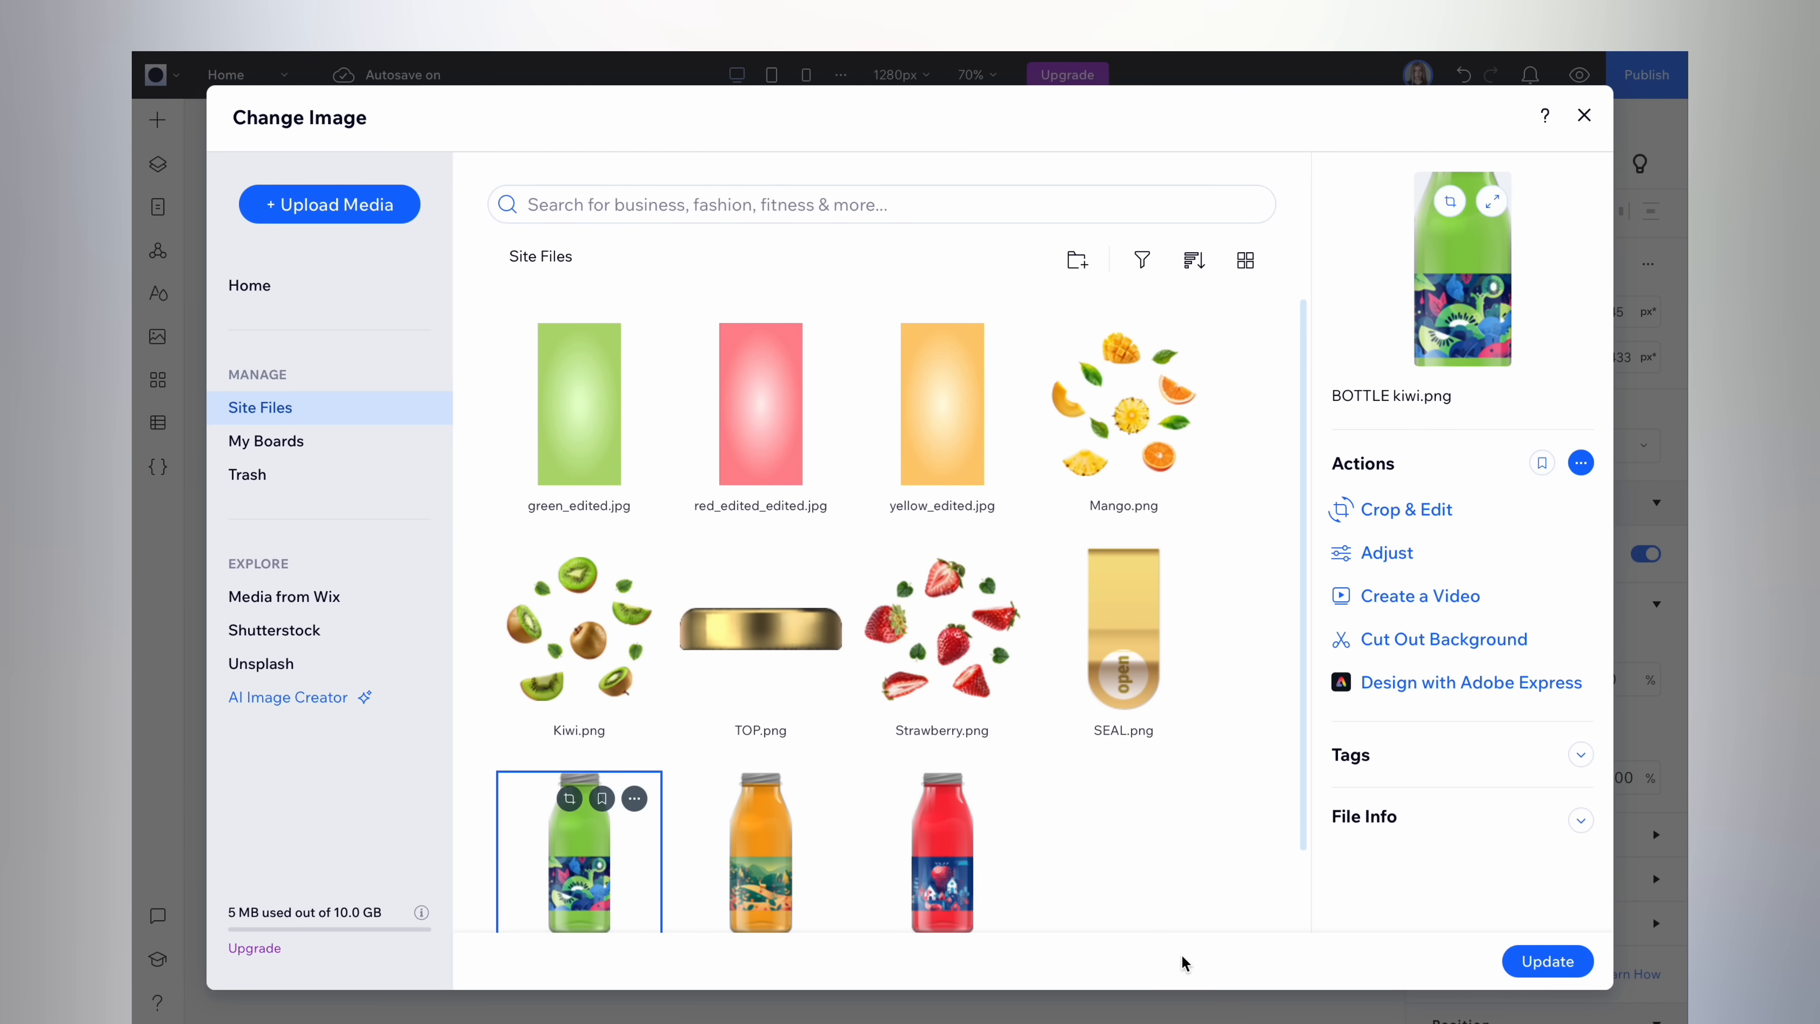
click(1525, 968)
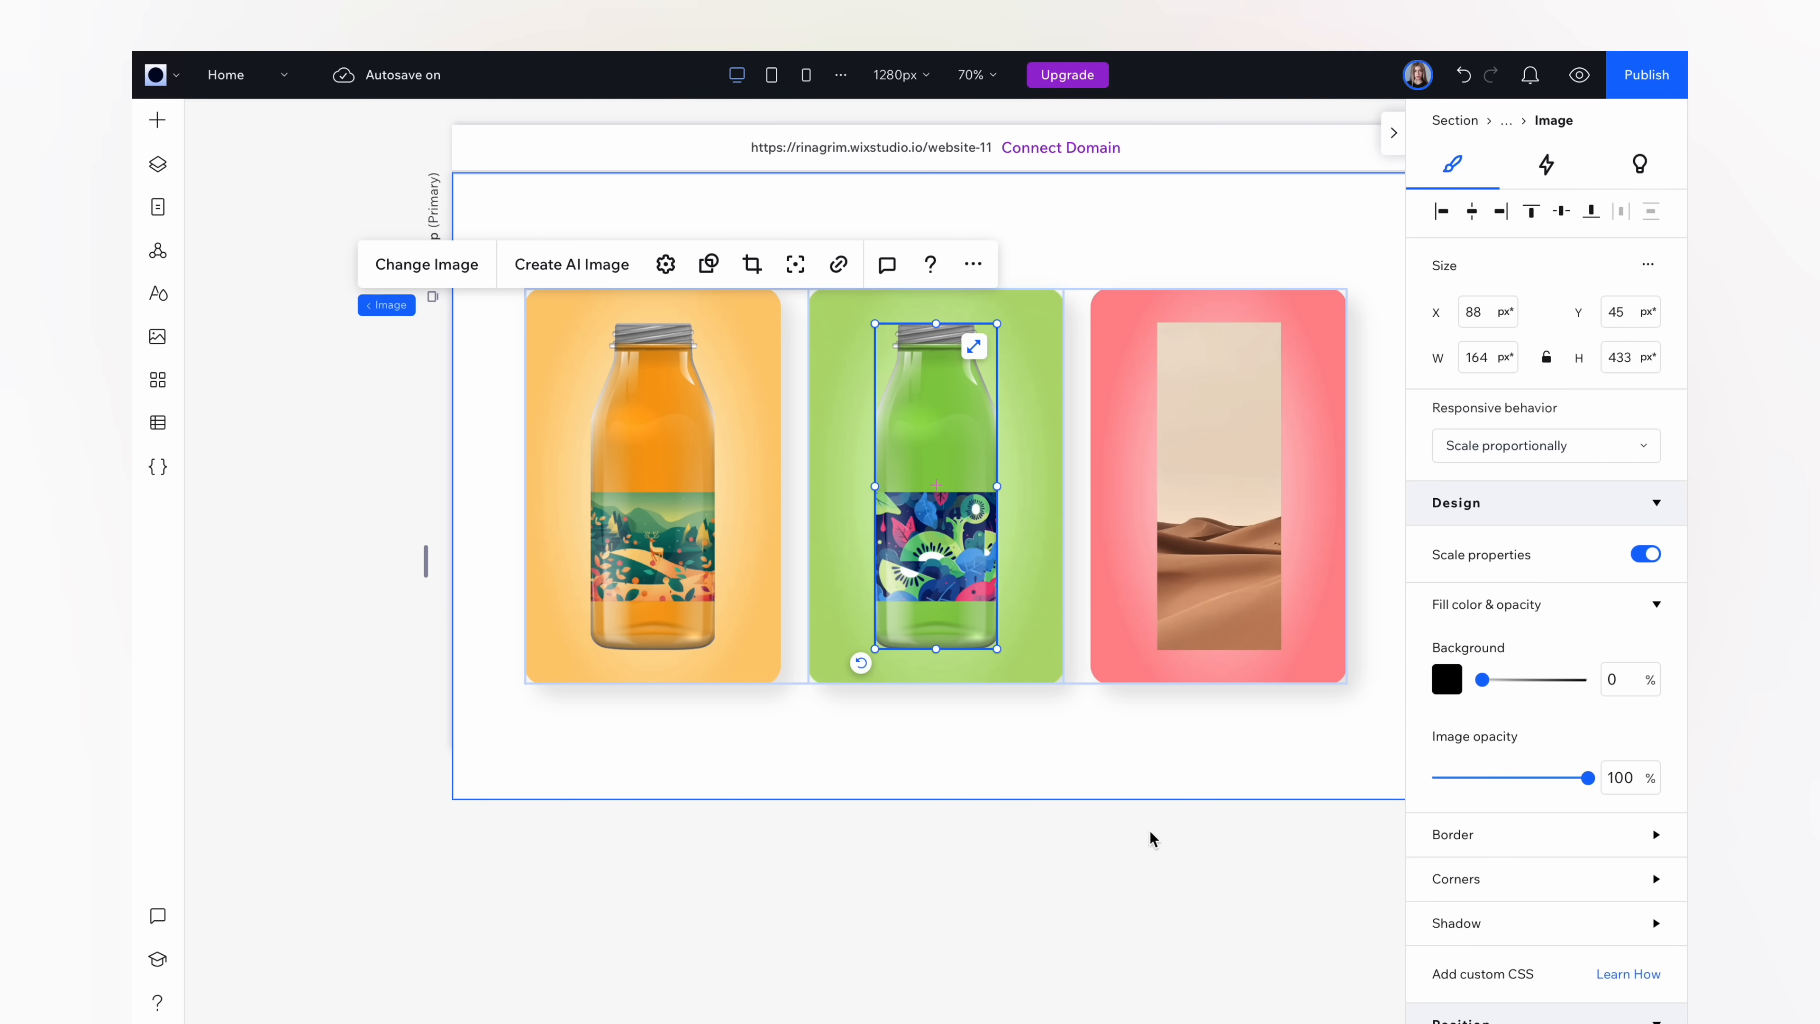
- Replace the third repeater item's placeholder image with BOTTLE strawberry.png from the site files
click(1234, 571)
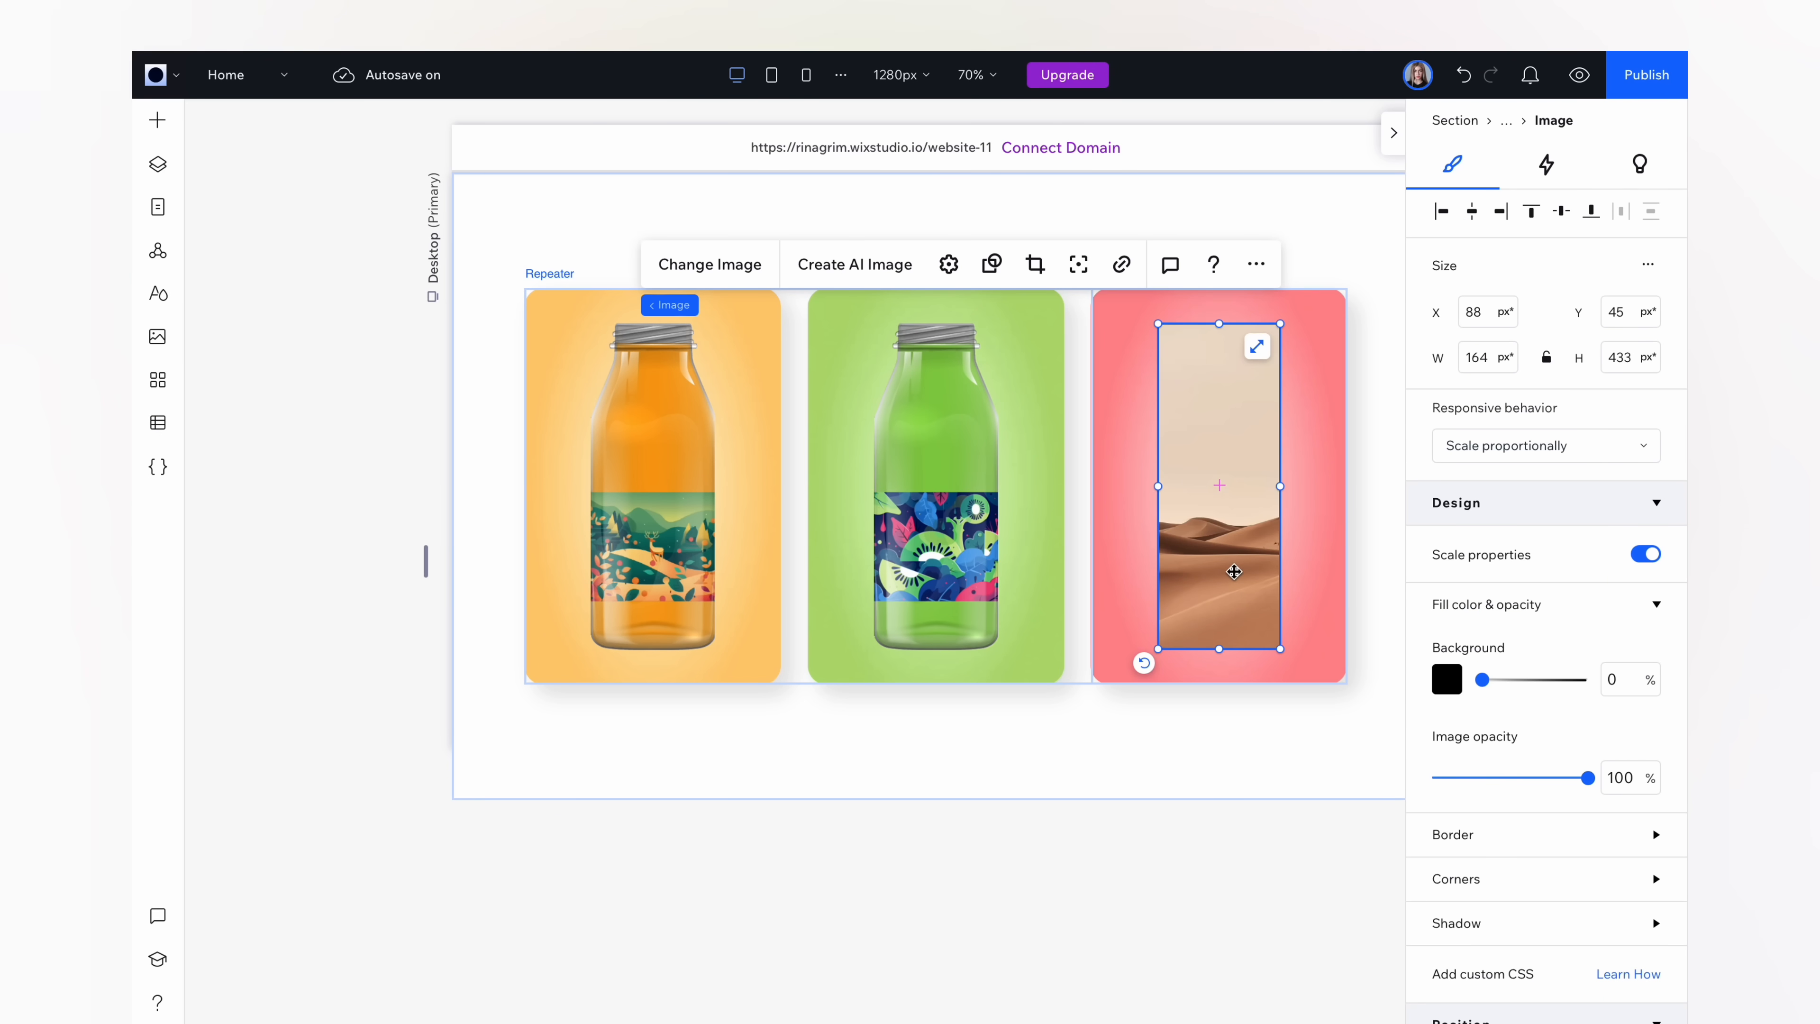
click(738, 276)
click(949, 916)
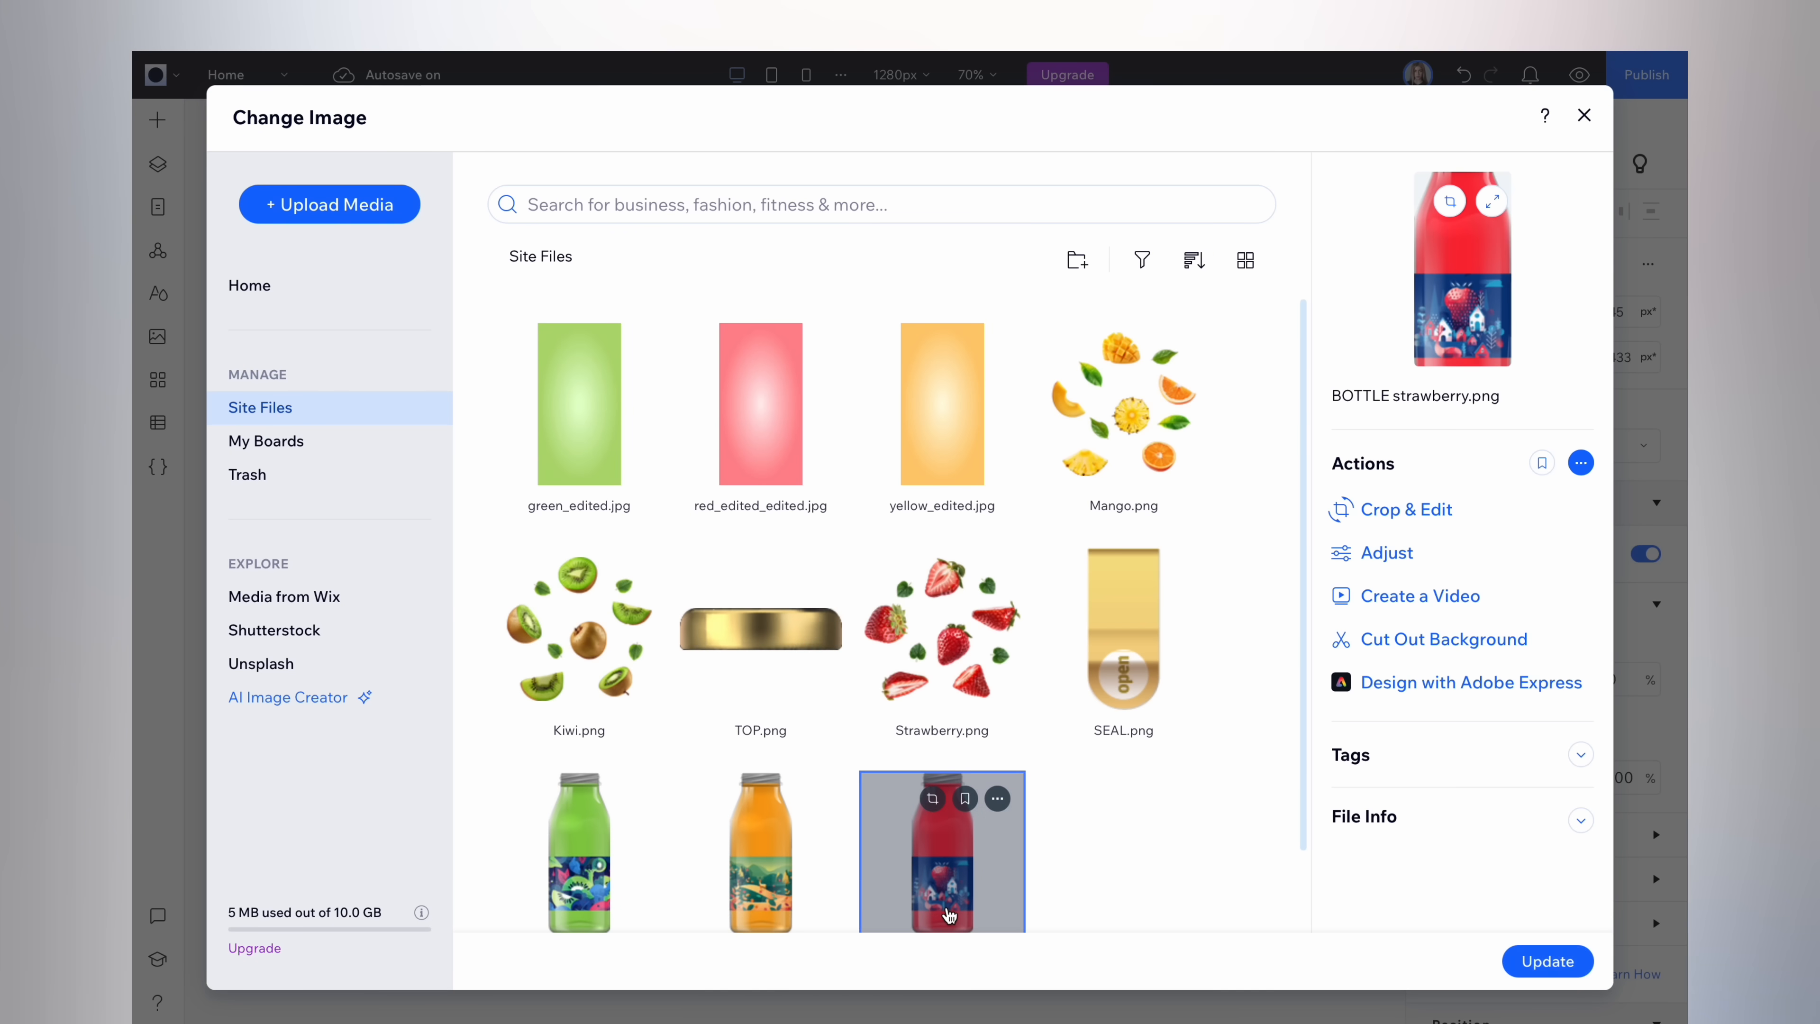
click(1545, 961)
scroll(1171, 852, right, 3)
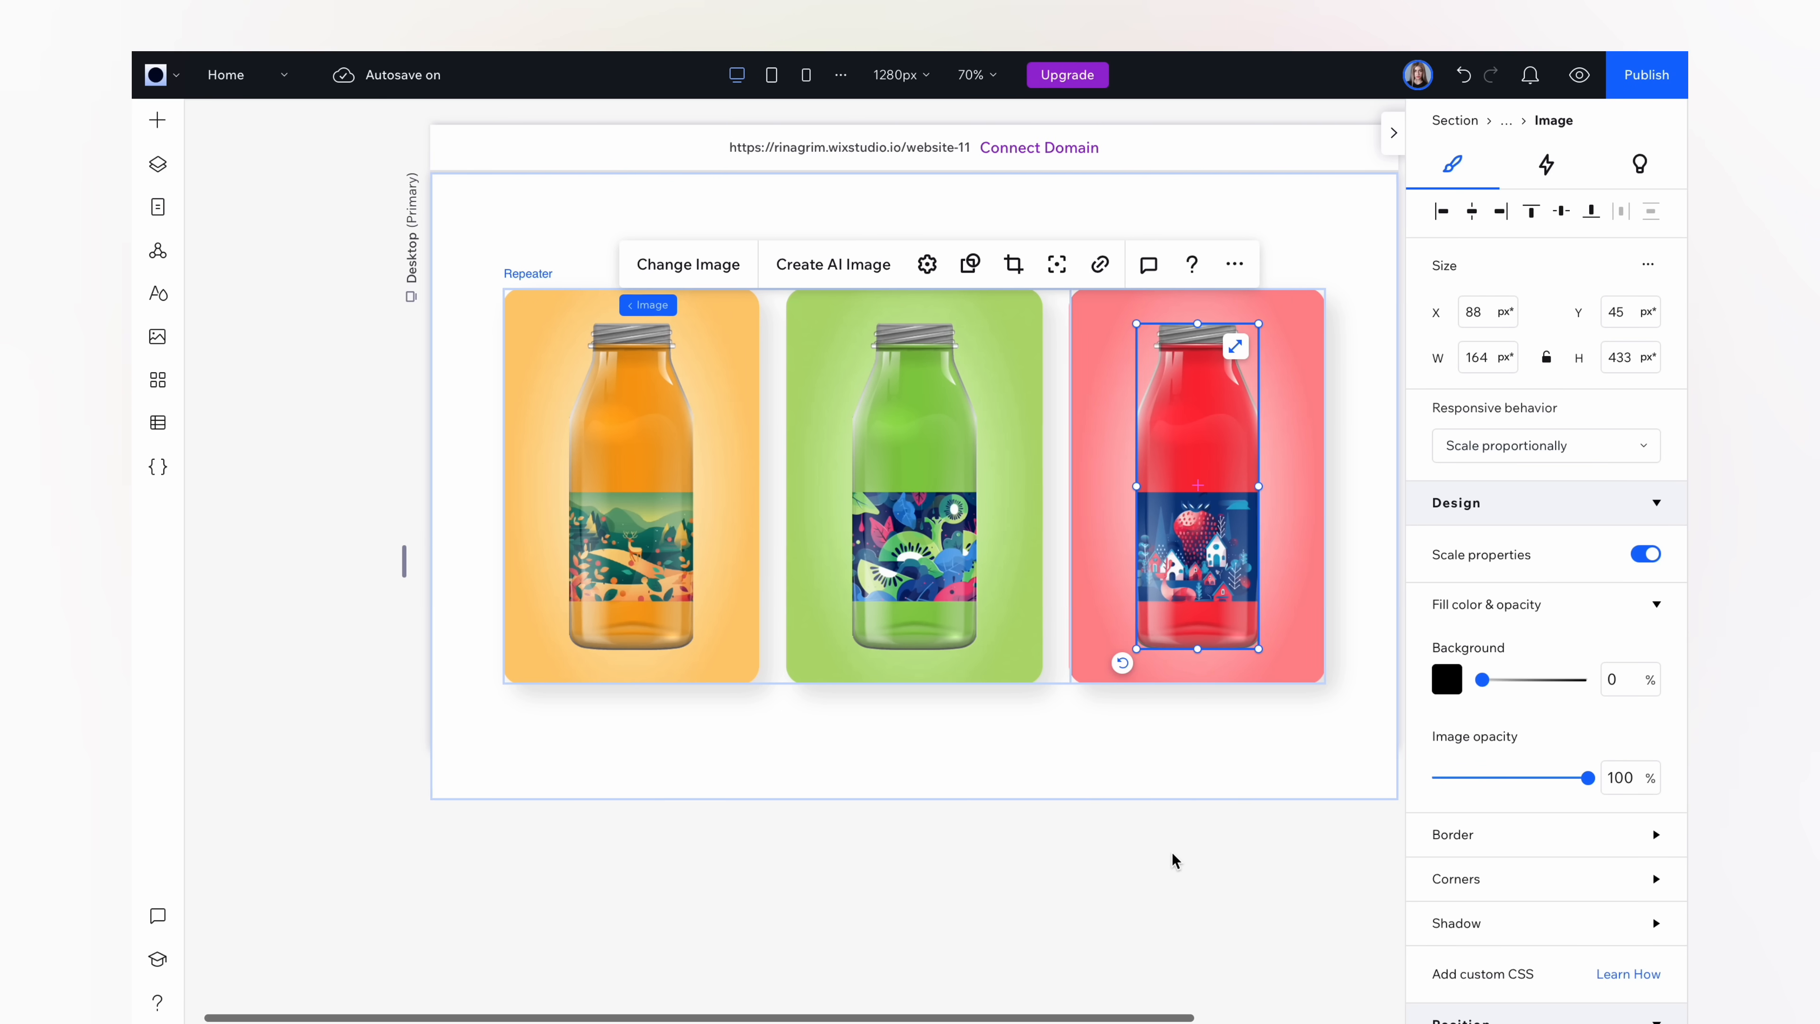
click(1171, 852)
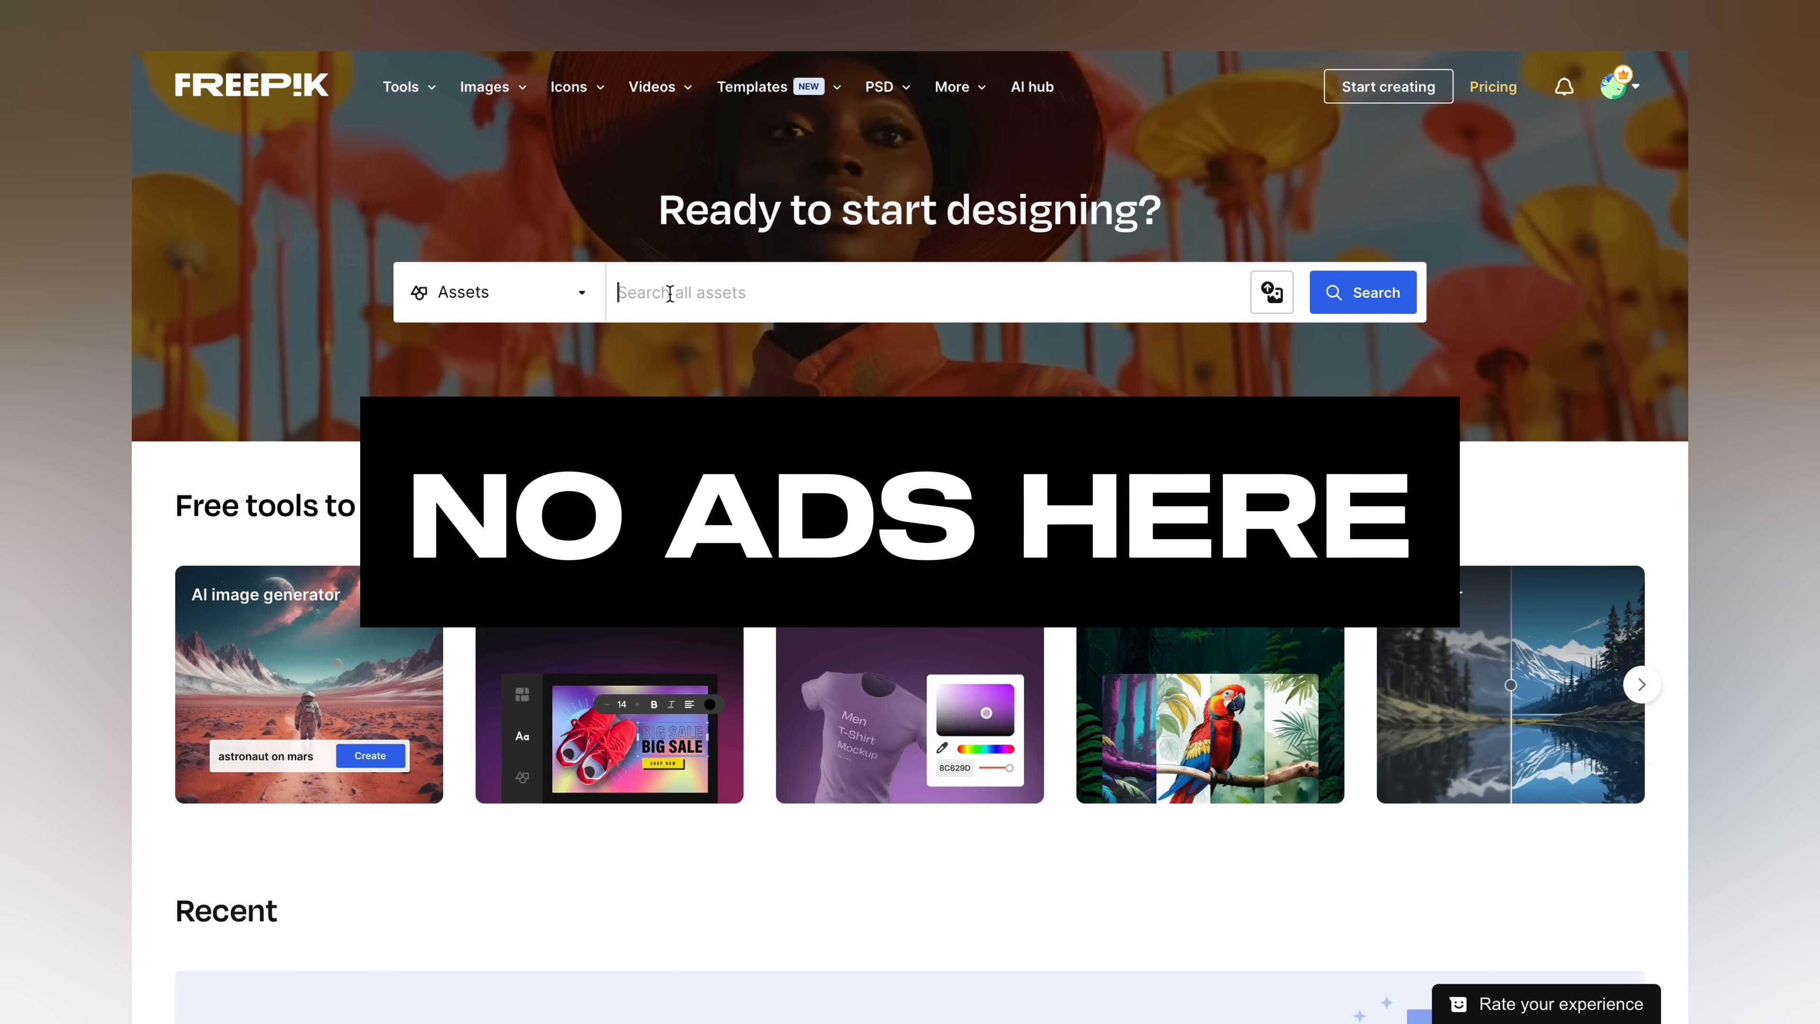
- Search Freepik for "juice bottle" and browse the results filtered to mockups
text(juice bottl)
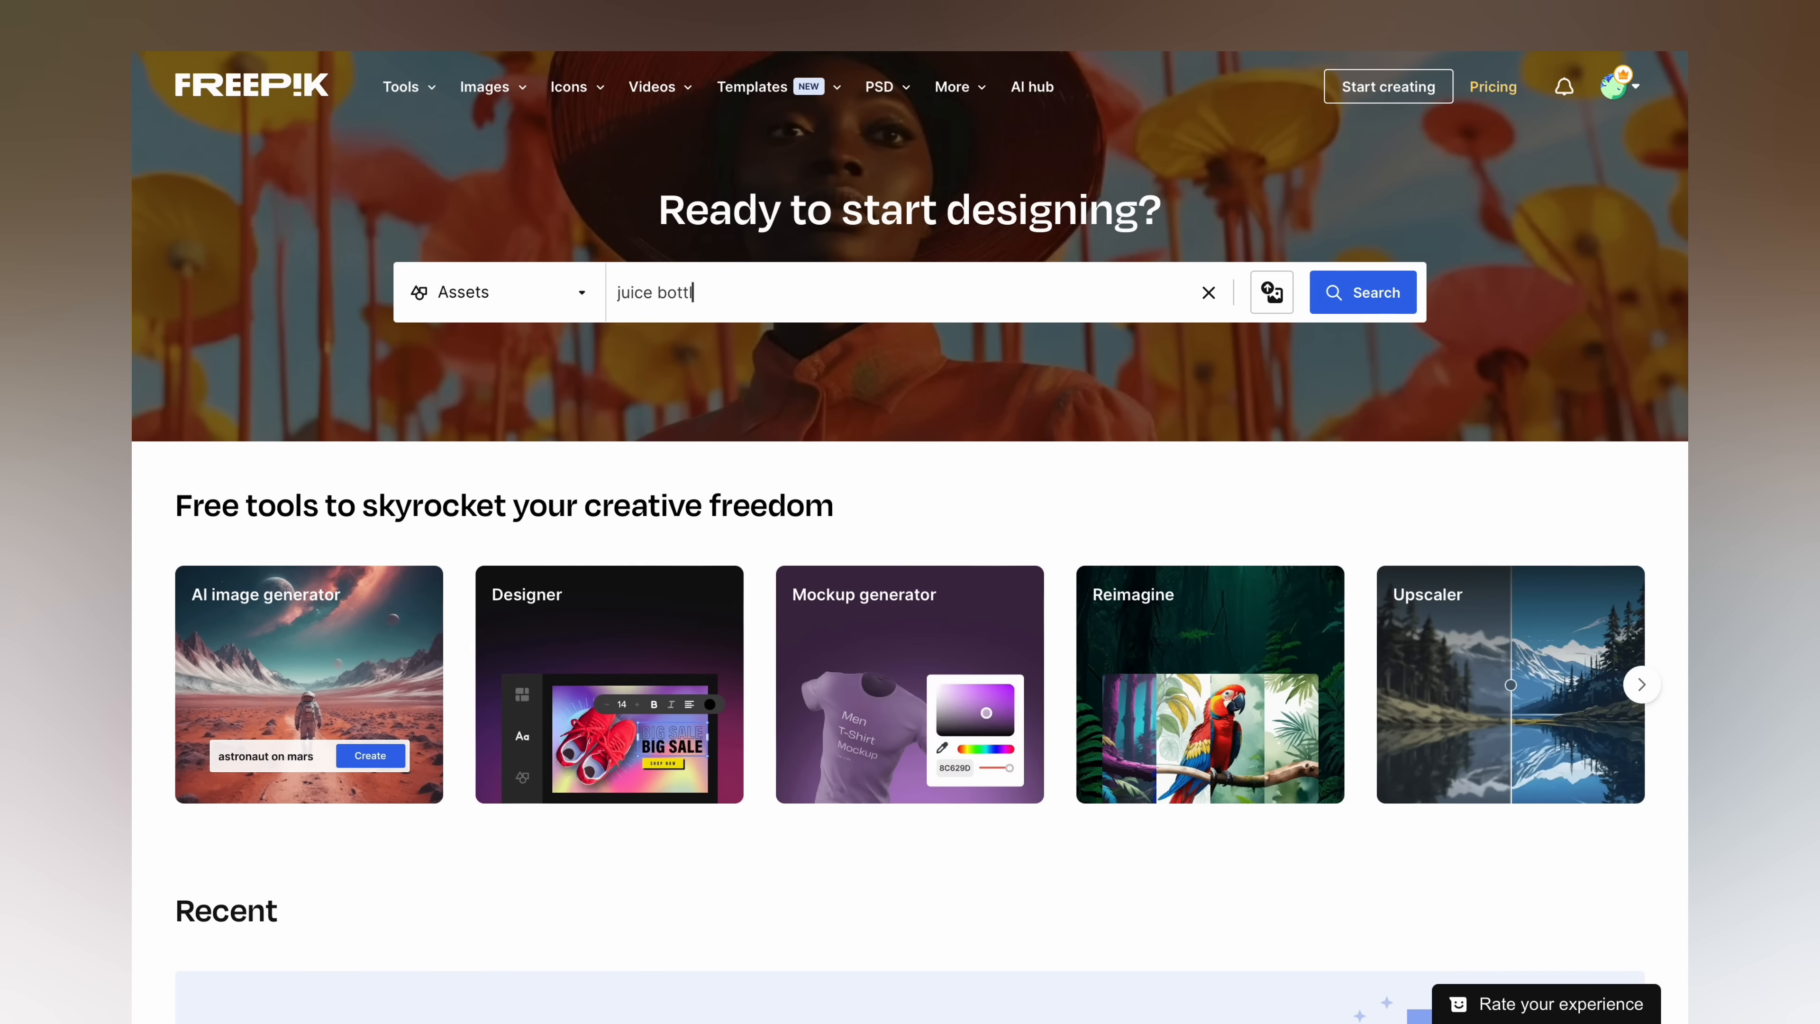
text(e)
key(Return)
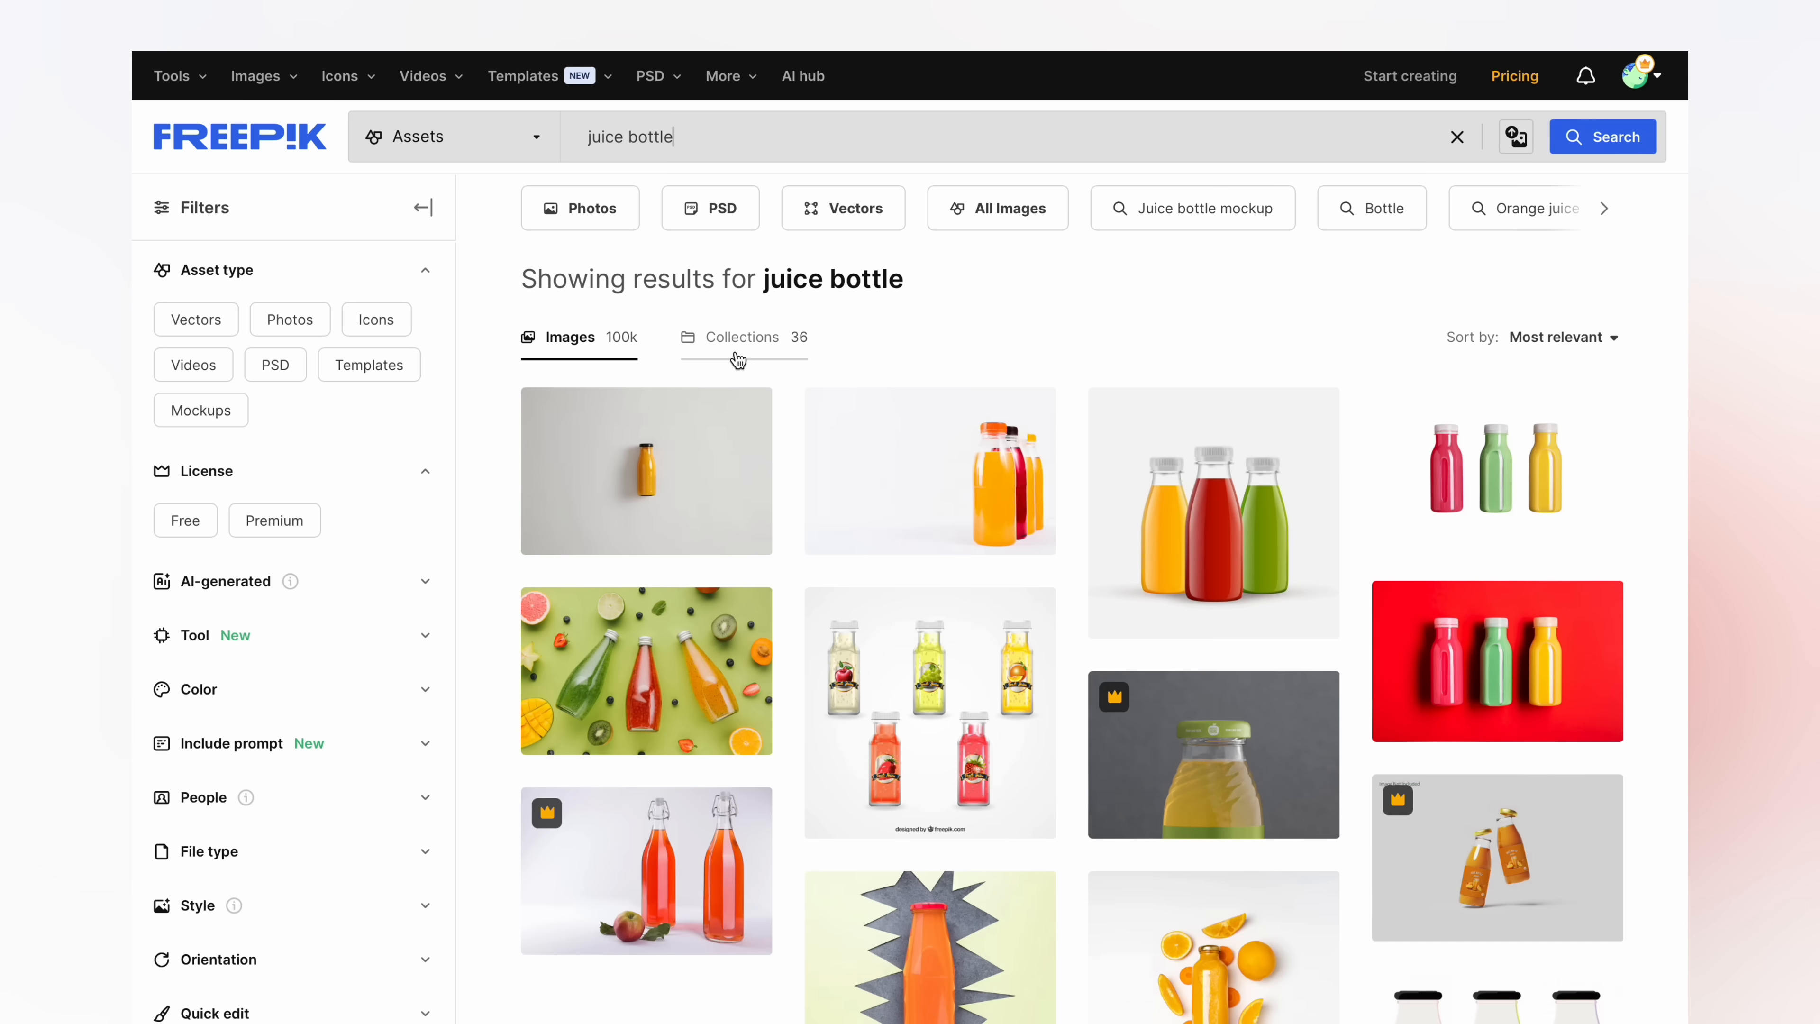
click(209, 426)
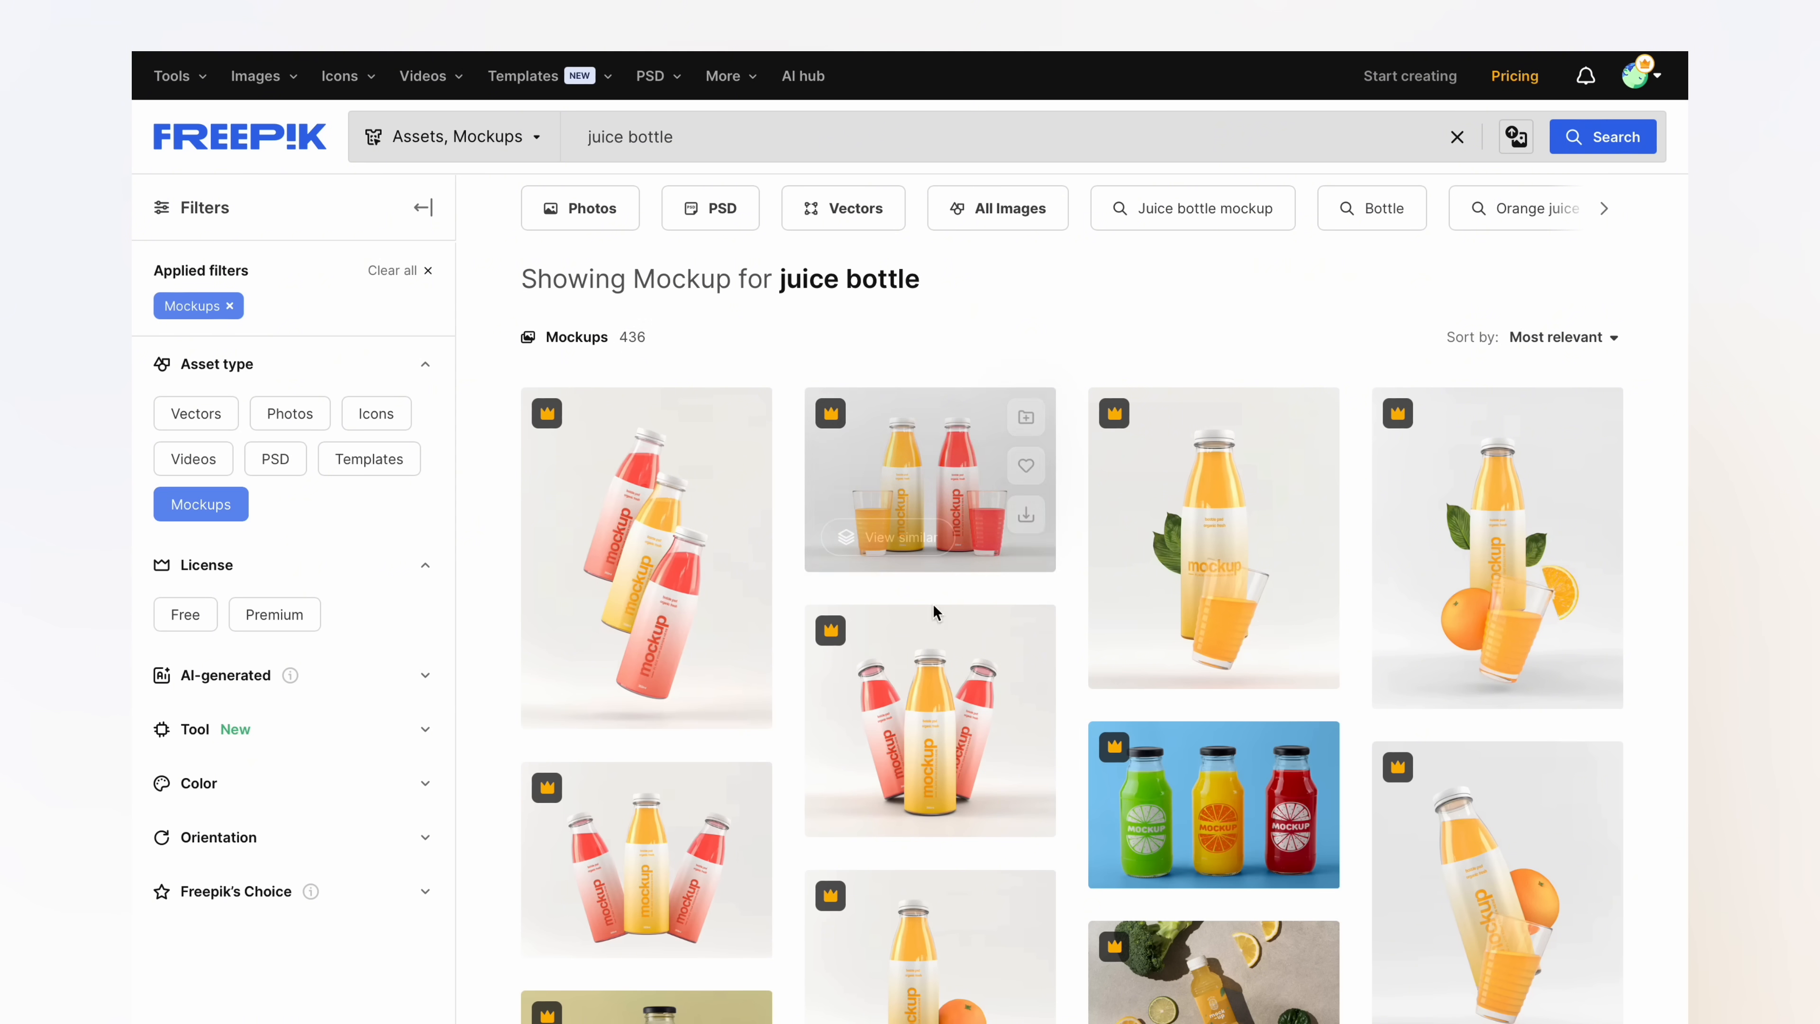
scroll(939, 624, down, 3)
scroll(946, 641, down, 20)
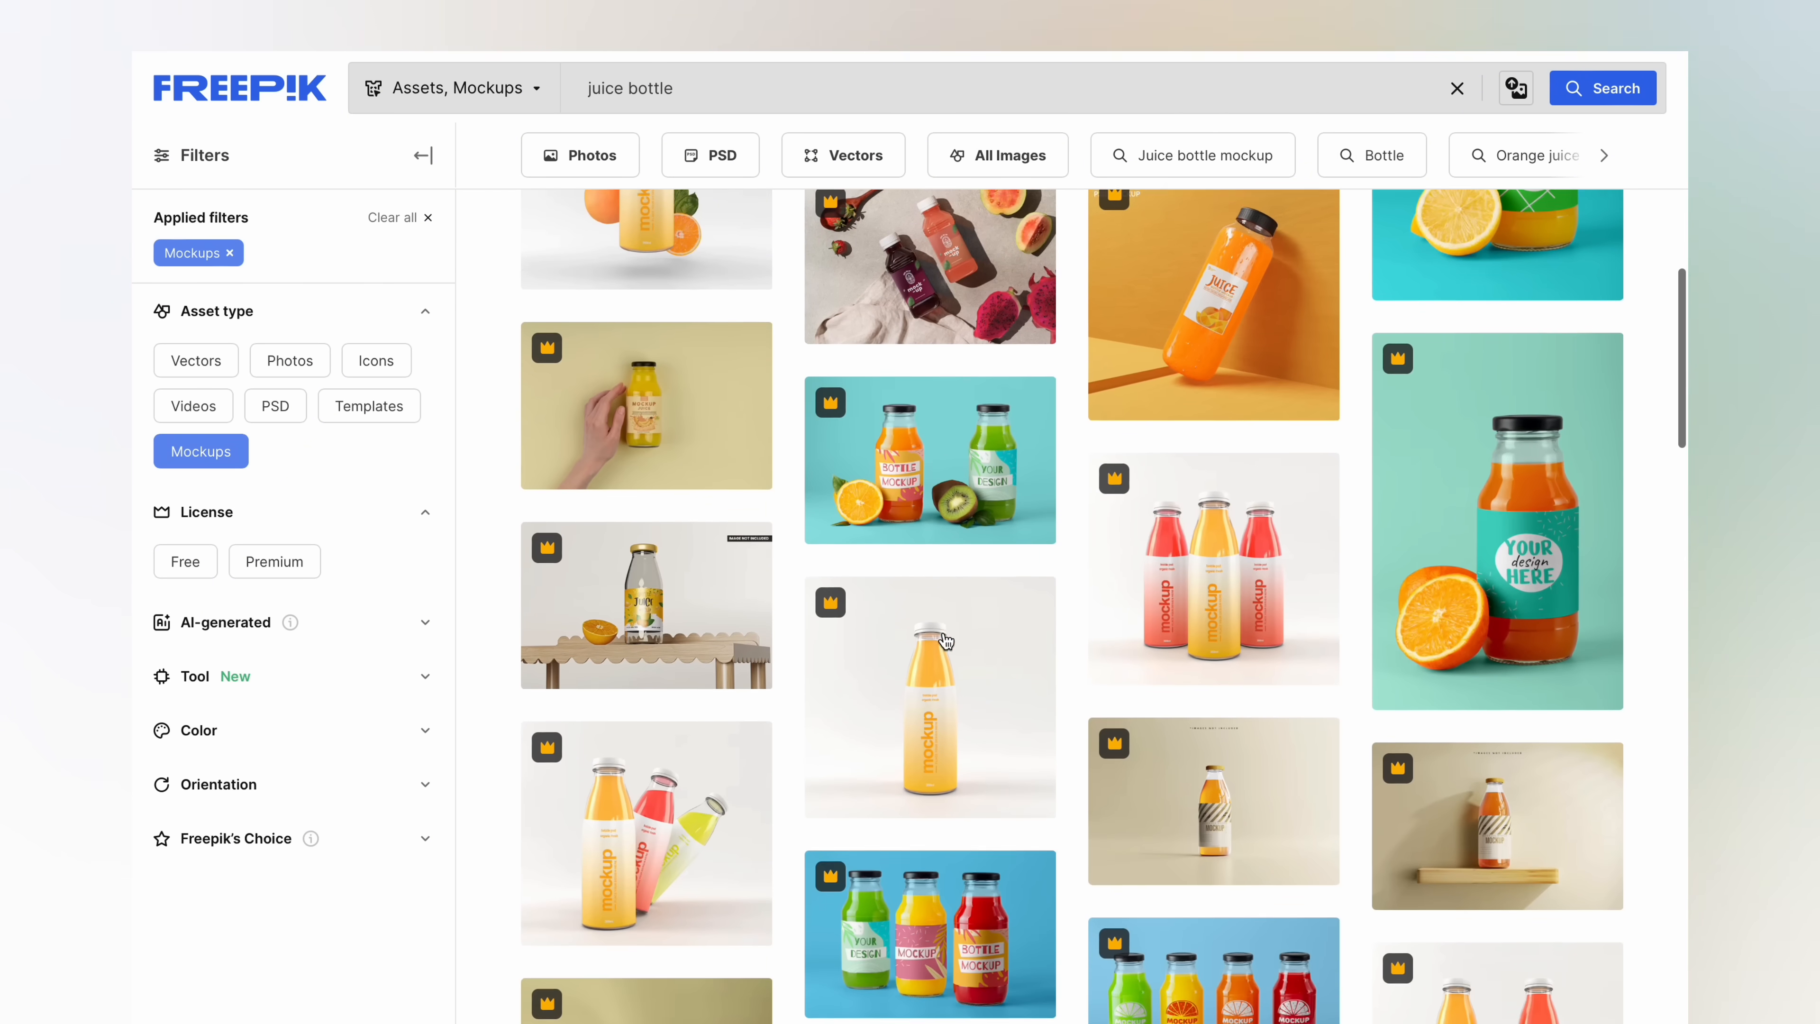
scroll(946, 641, down, 10)
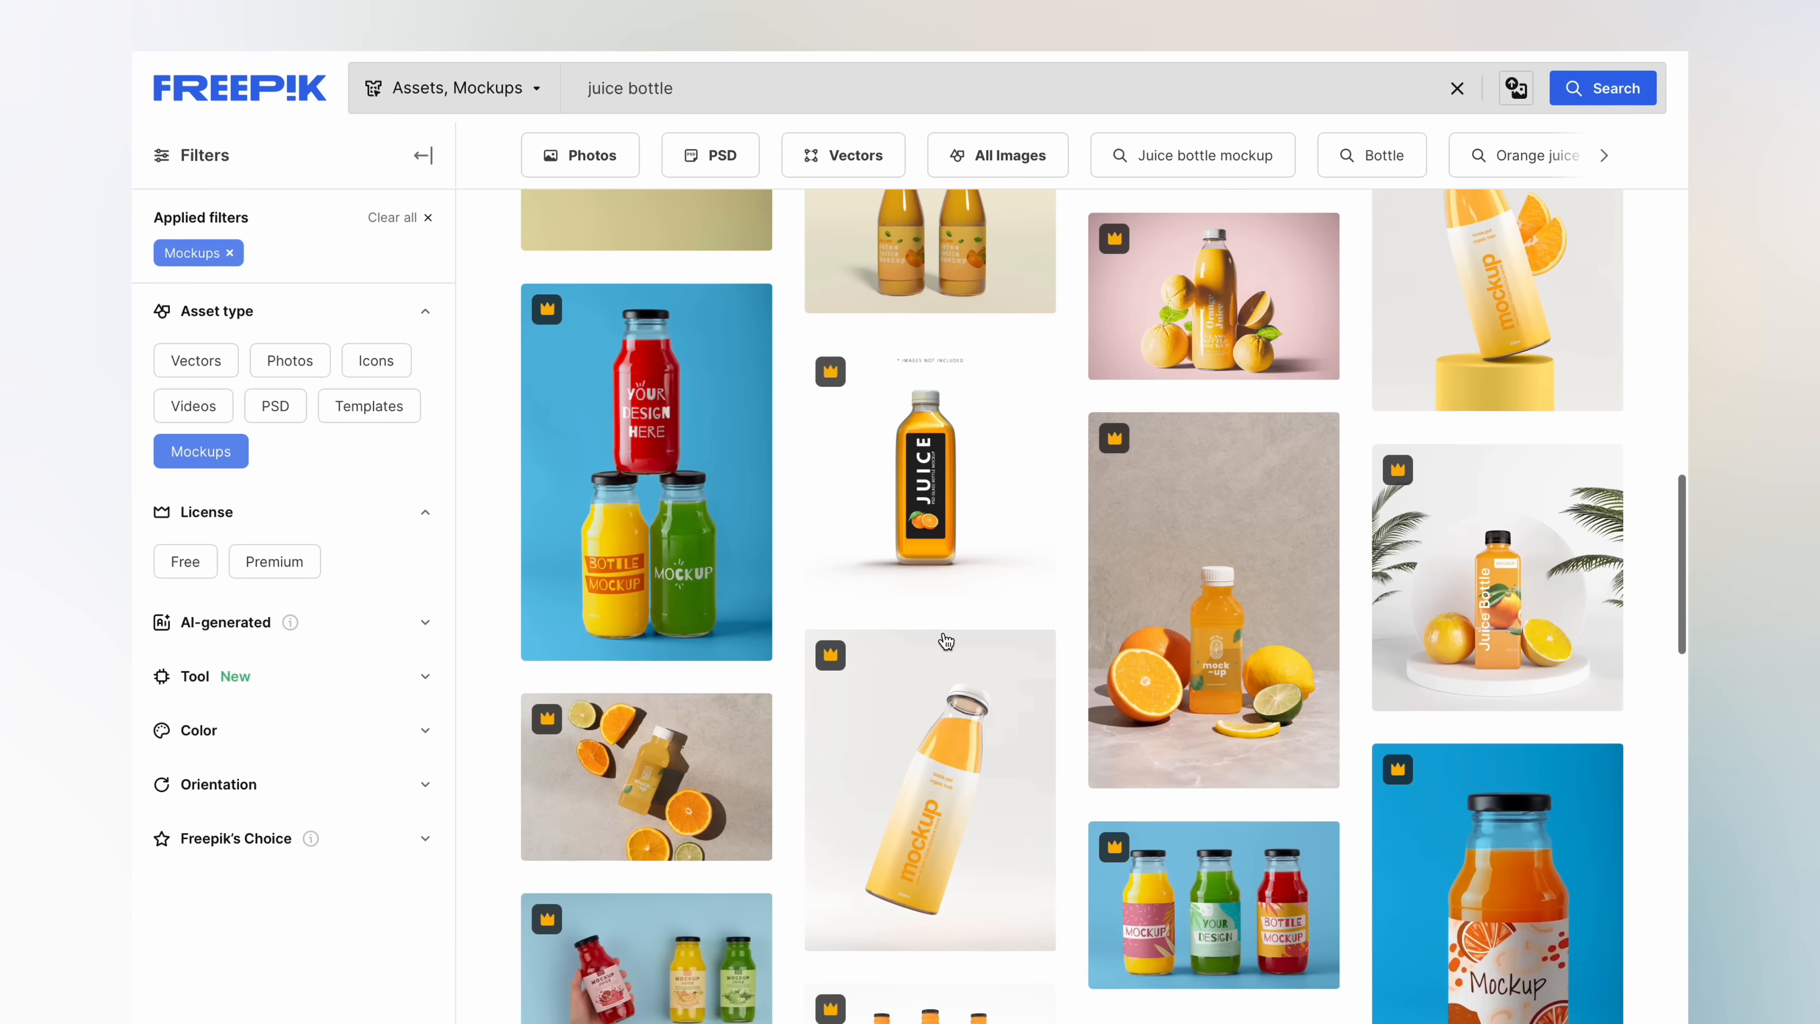
click(960, 556)
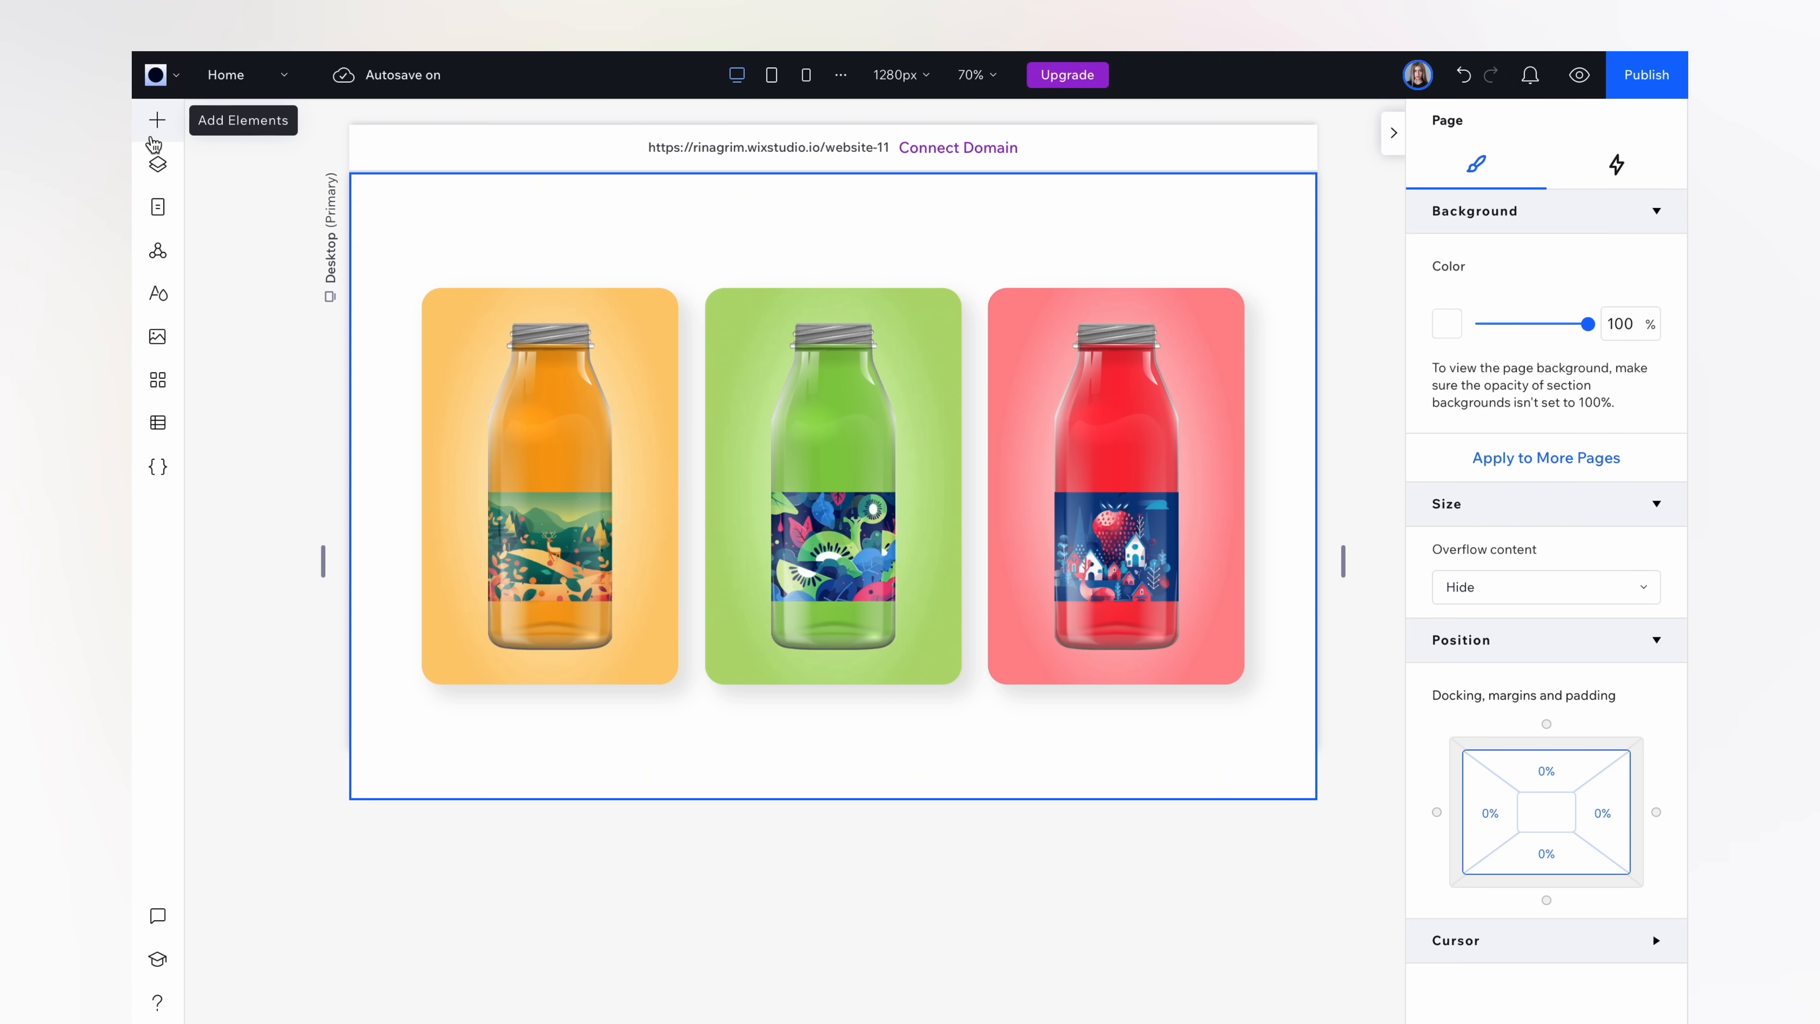
- In Wix Studio, add a second image at the top of the first repeater item and replace it with TOP.png
click(157, 120)
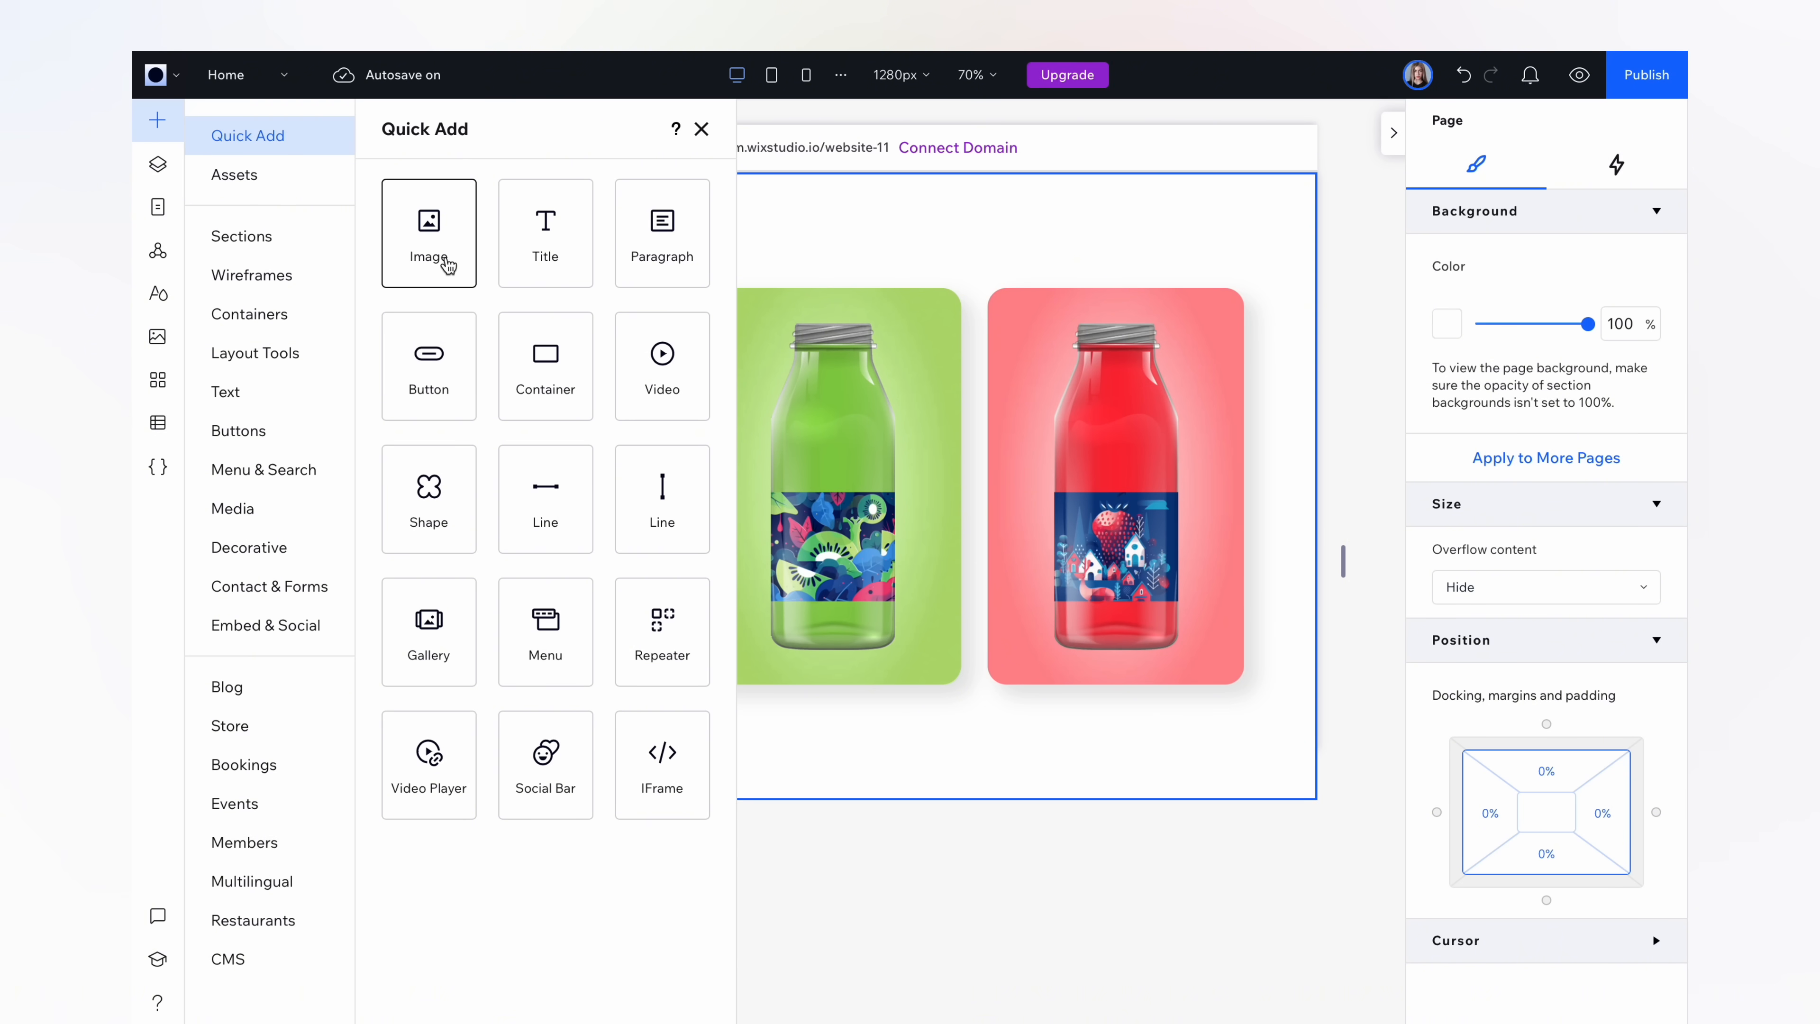
drag(447, 265, 558, 347)
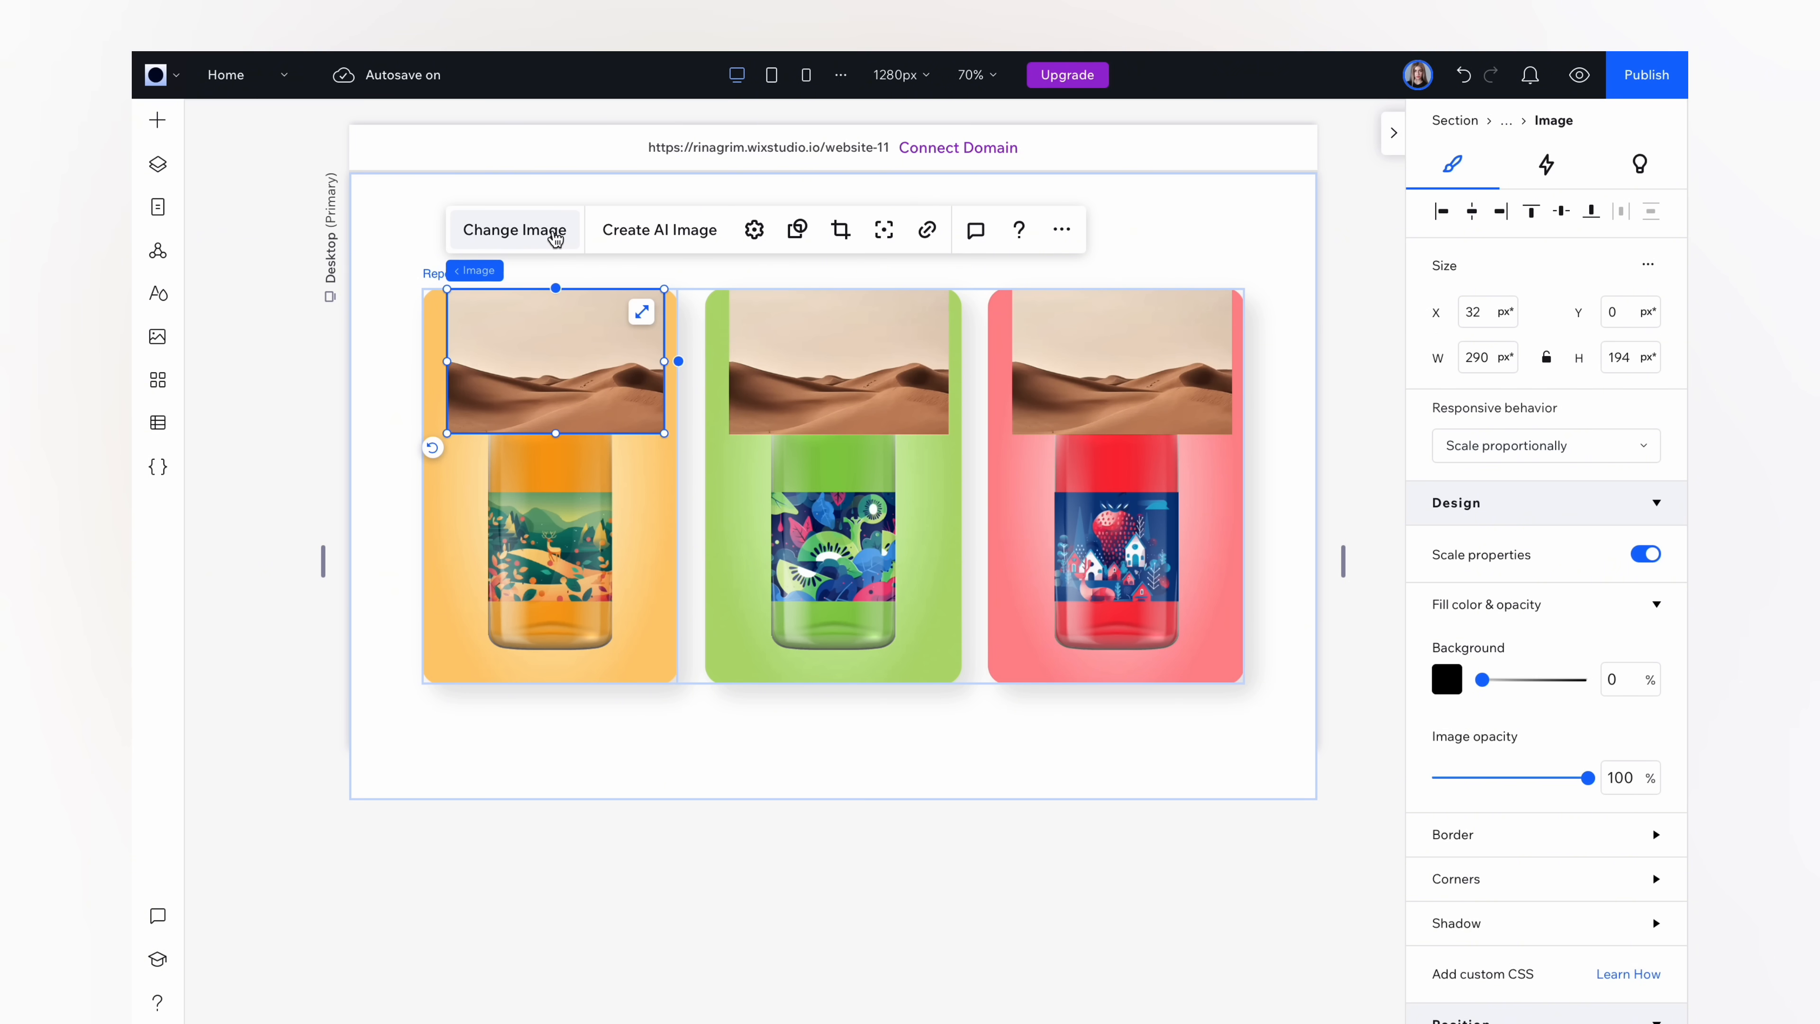
click(556, 239)
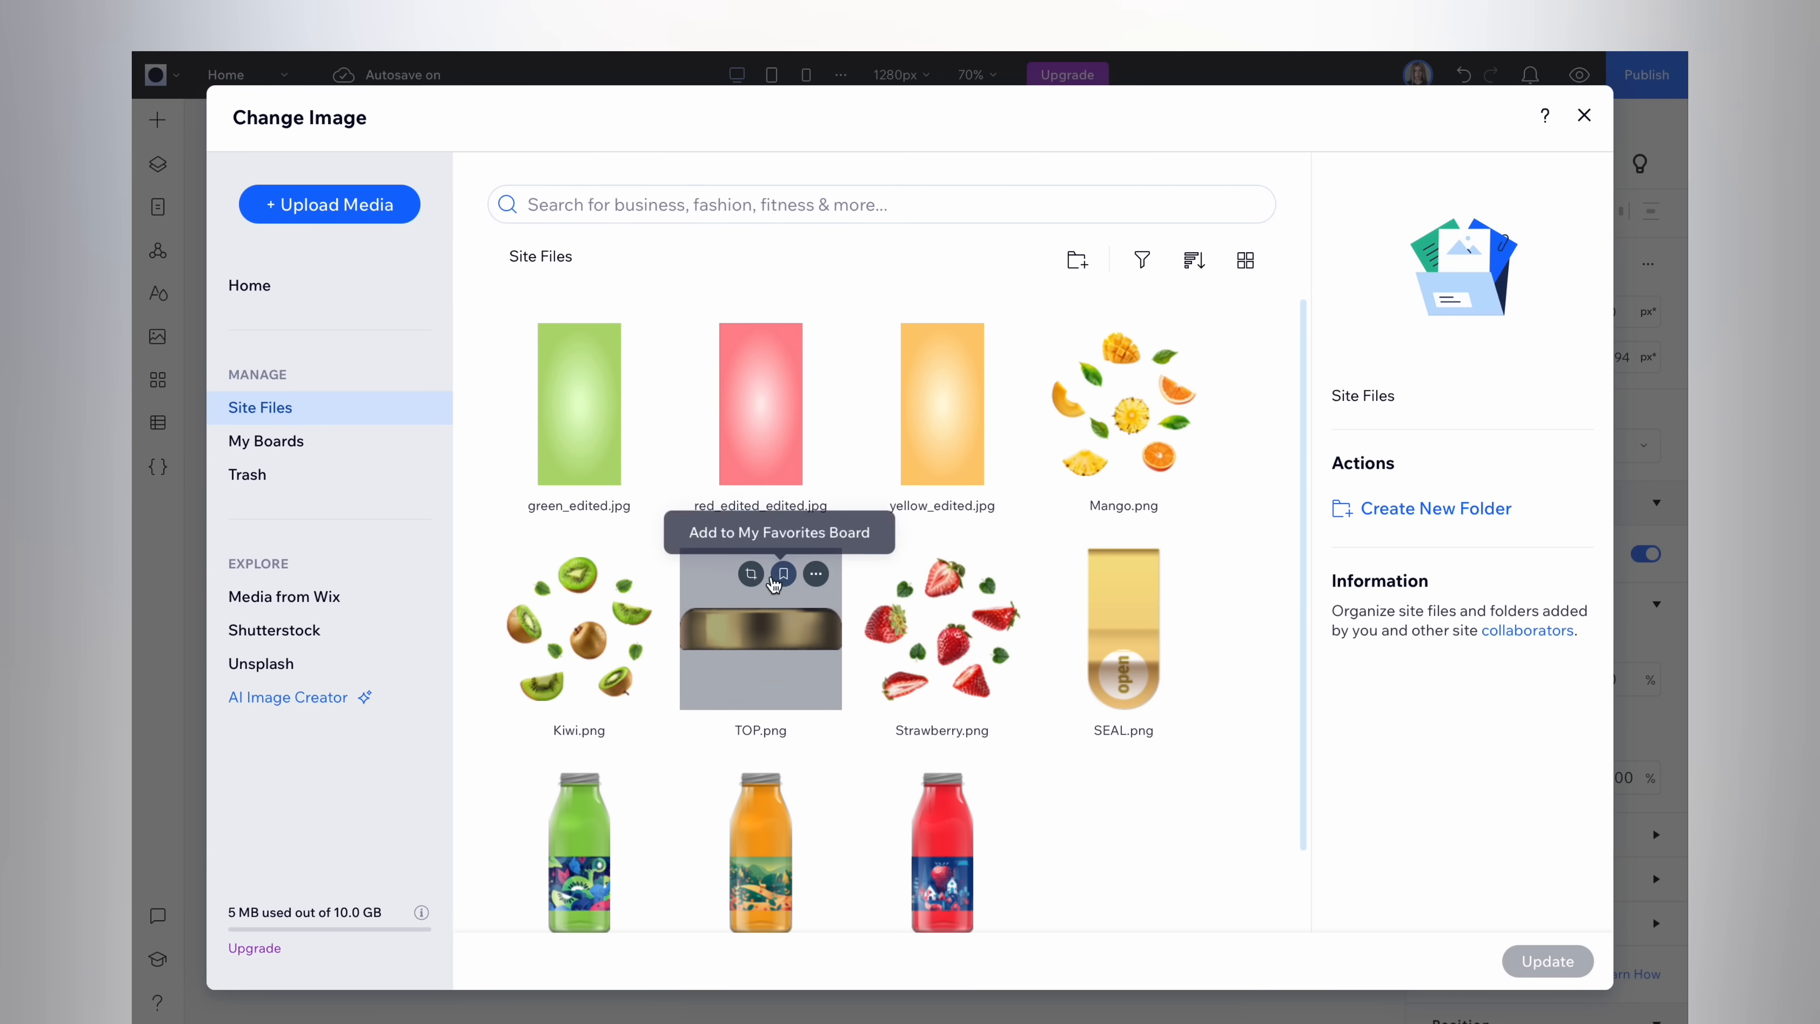
click(778, 670)
click(1564, 958)
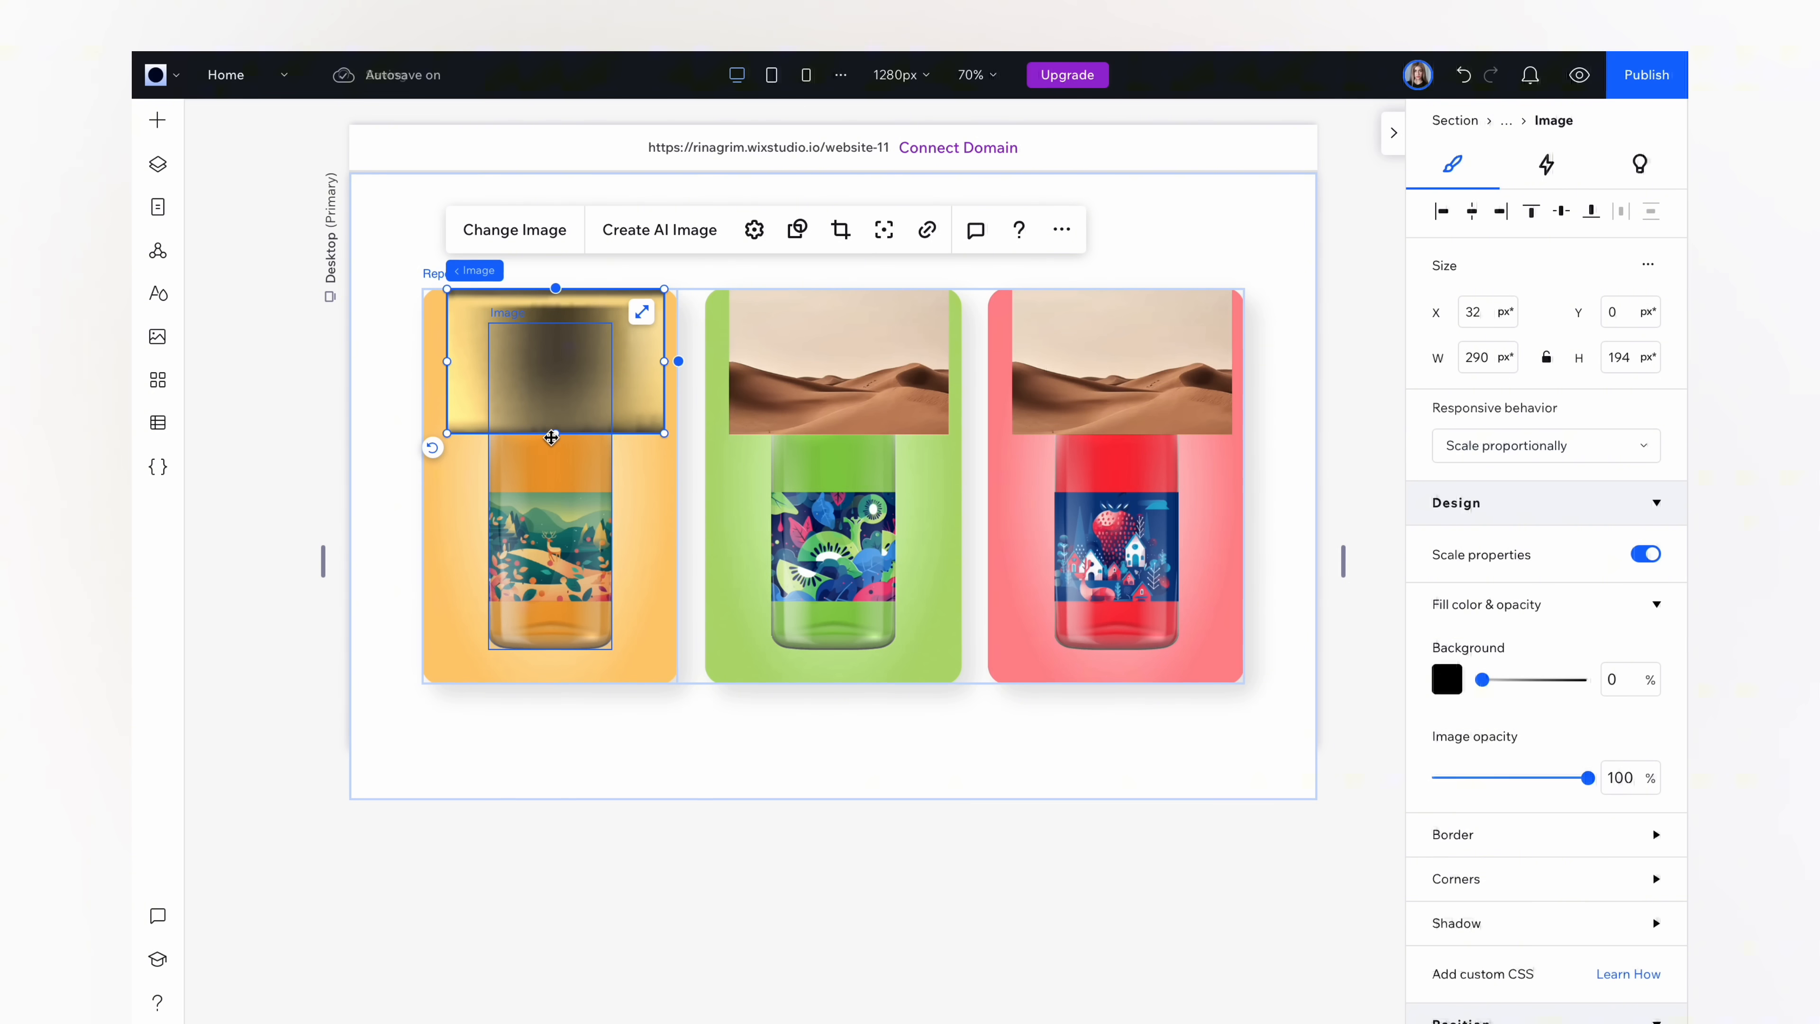
- Shrink the gold cap image to 120 × 34 px and fit it over the orange bottle's lid
drag(555, 435, 554, 342)
drag(447, 290, 551, 327)
drag(495, 314, 549, 327)
click(703, 215)
- Replace the placeholder image over the green bottle's lid with TOP.png from the site files
click(868, 334)
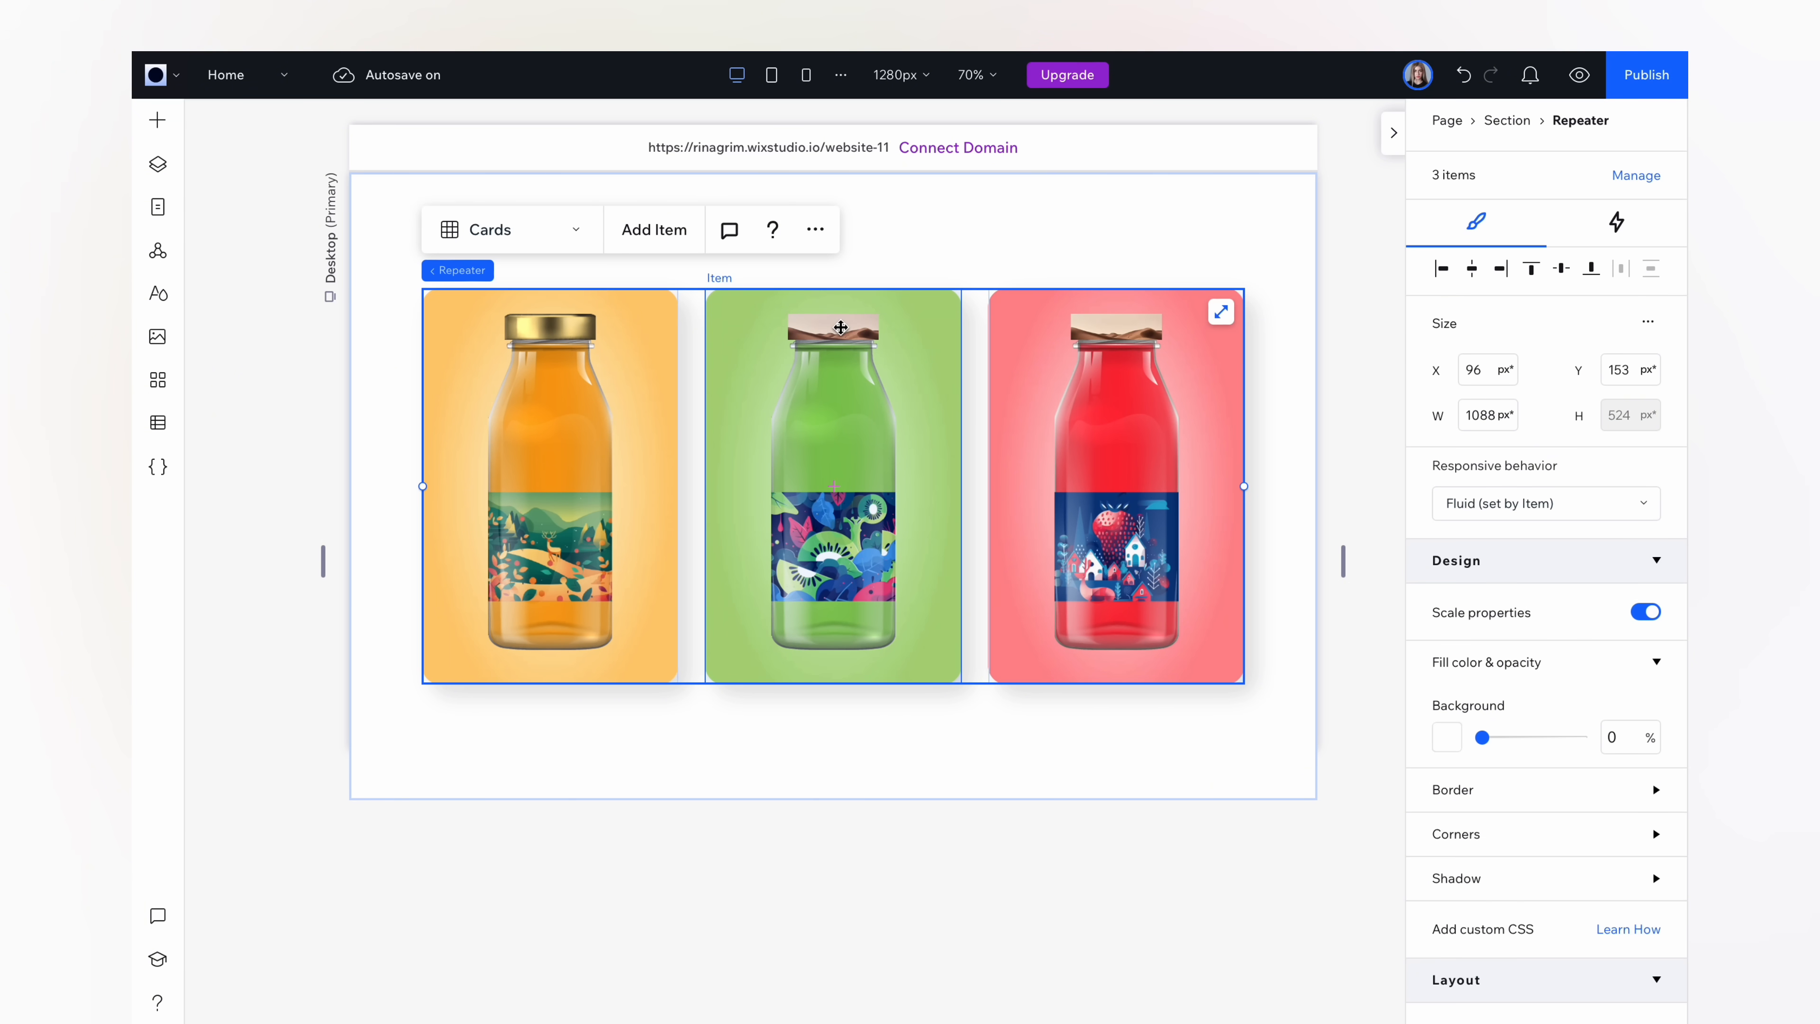
click(824, 332)
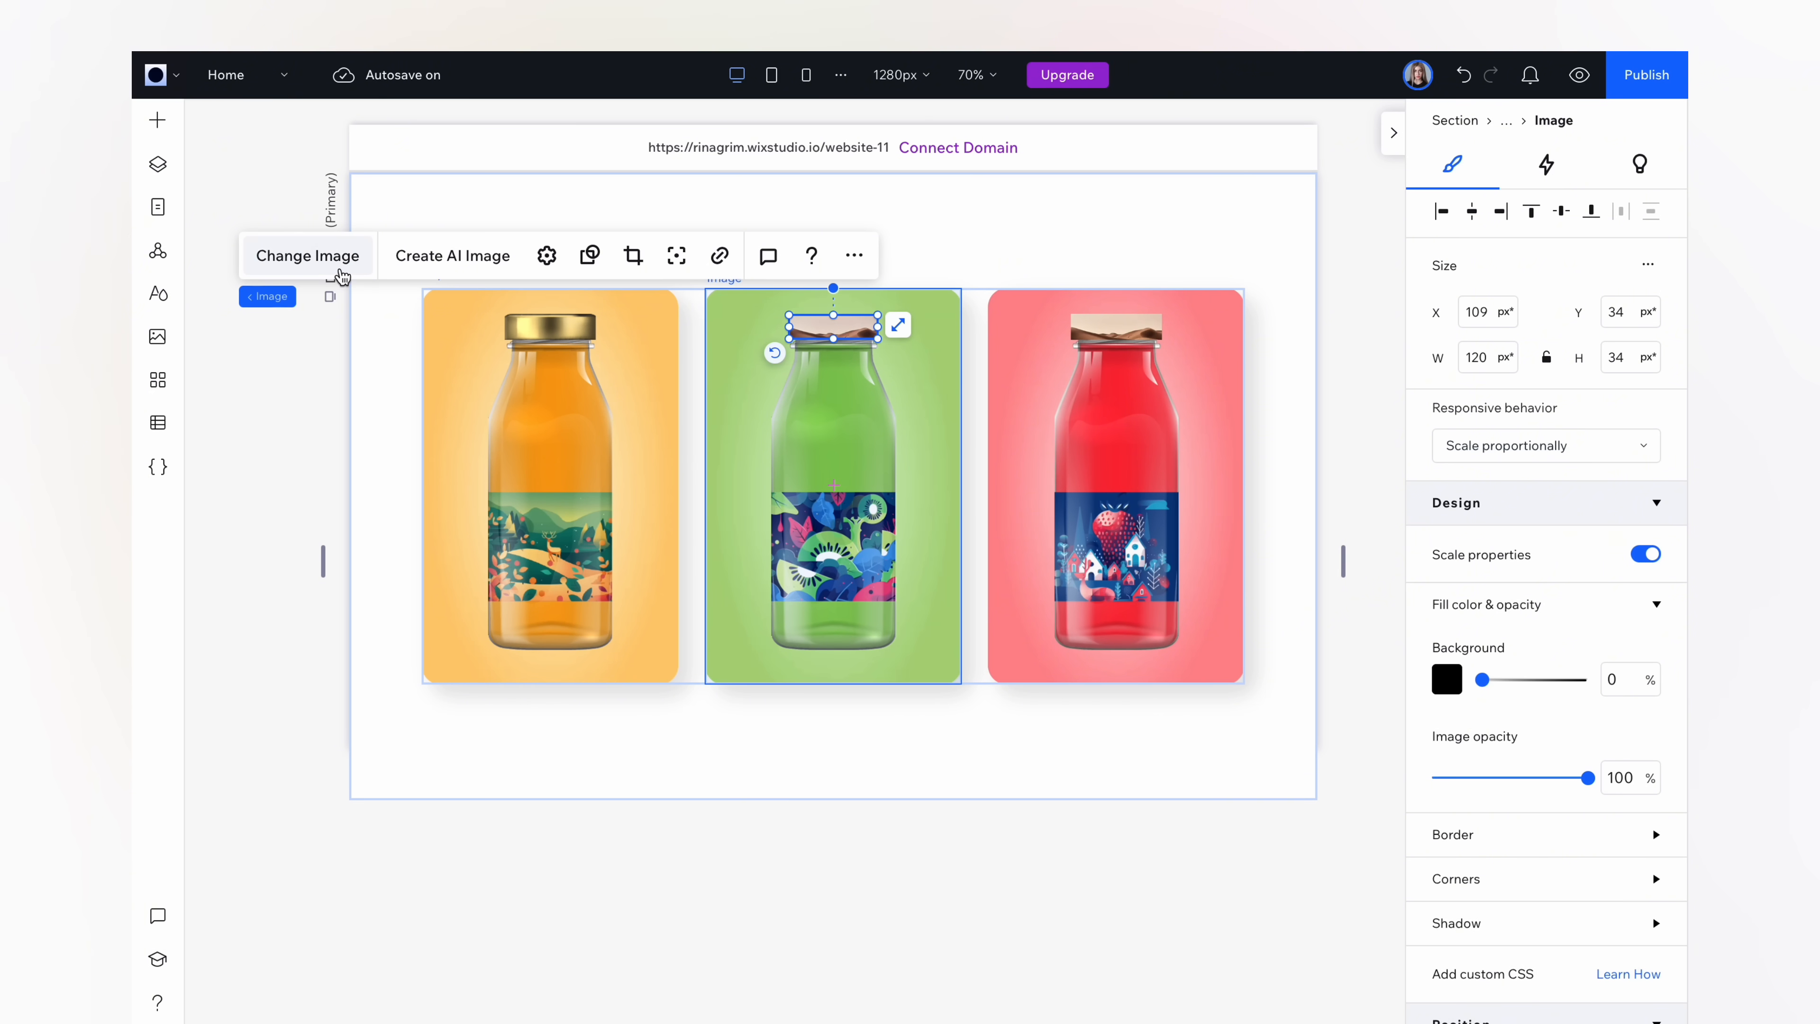
click(305, 252)
click(723, 653)
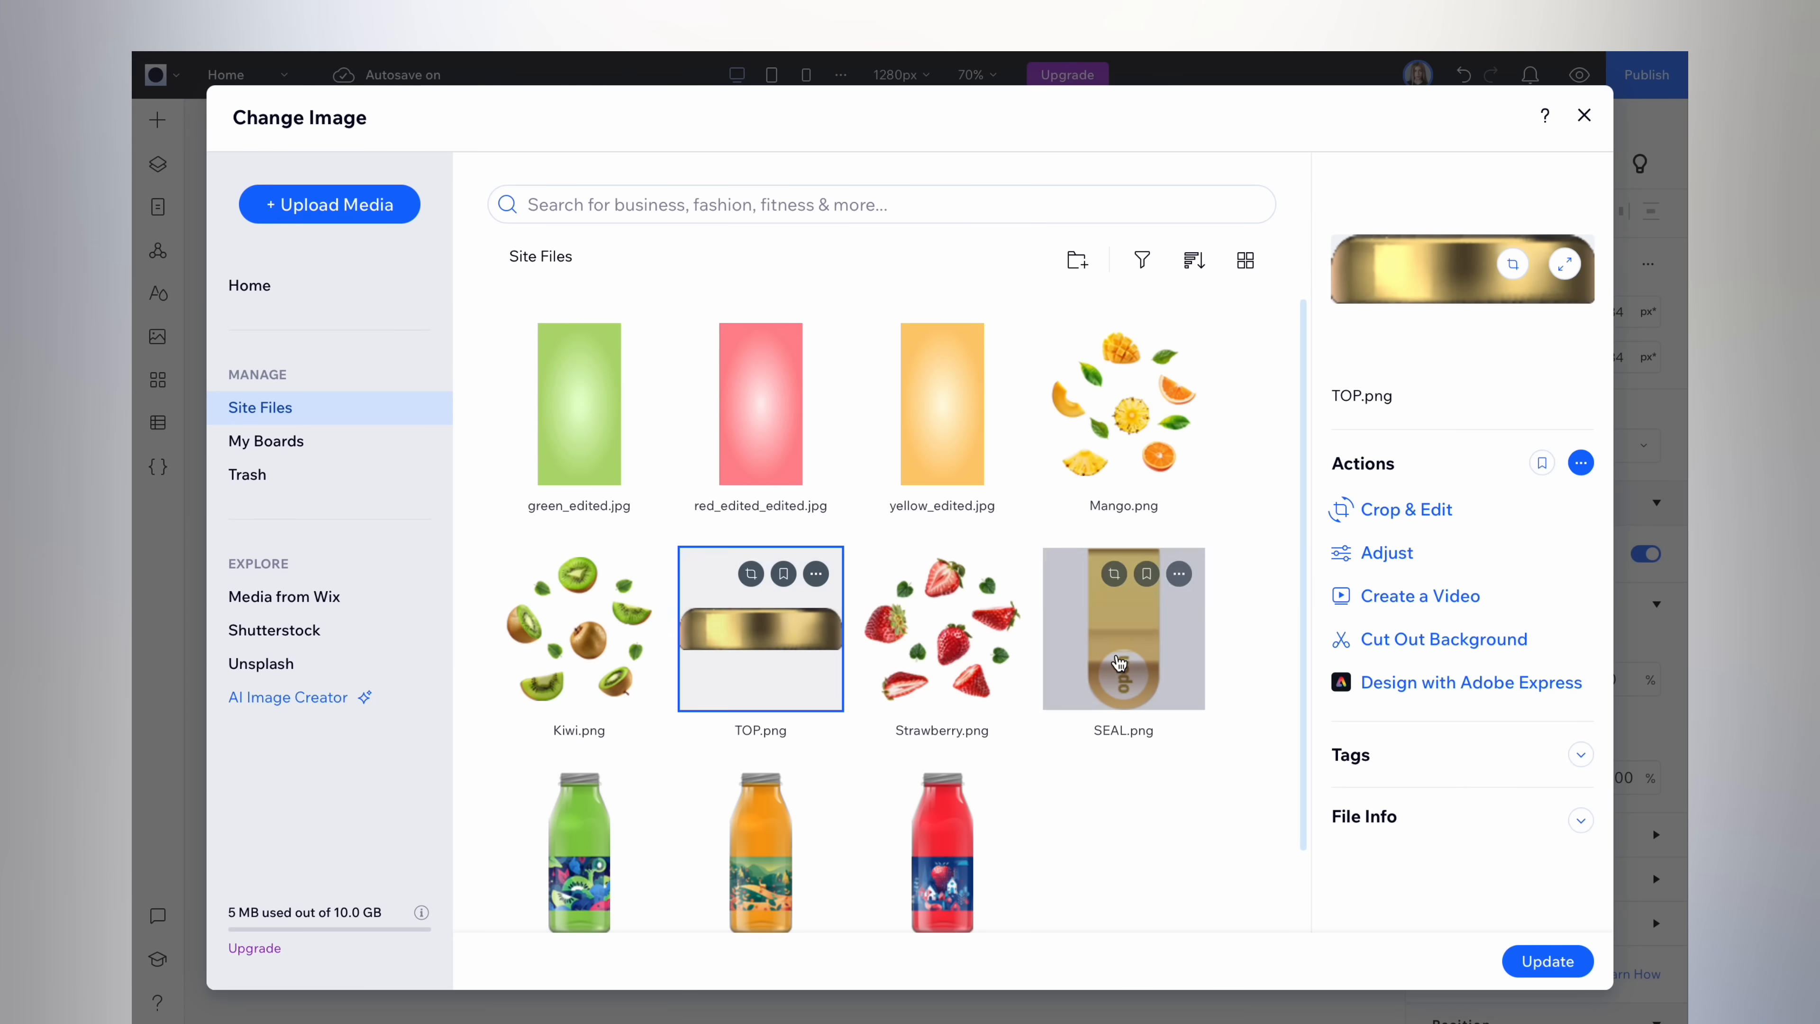
click(1539, 968)
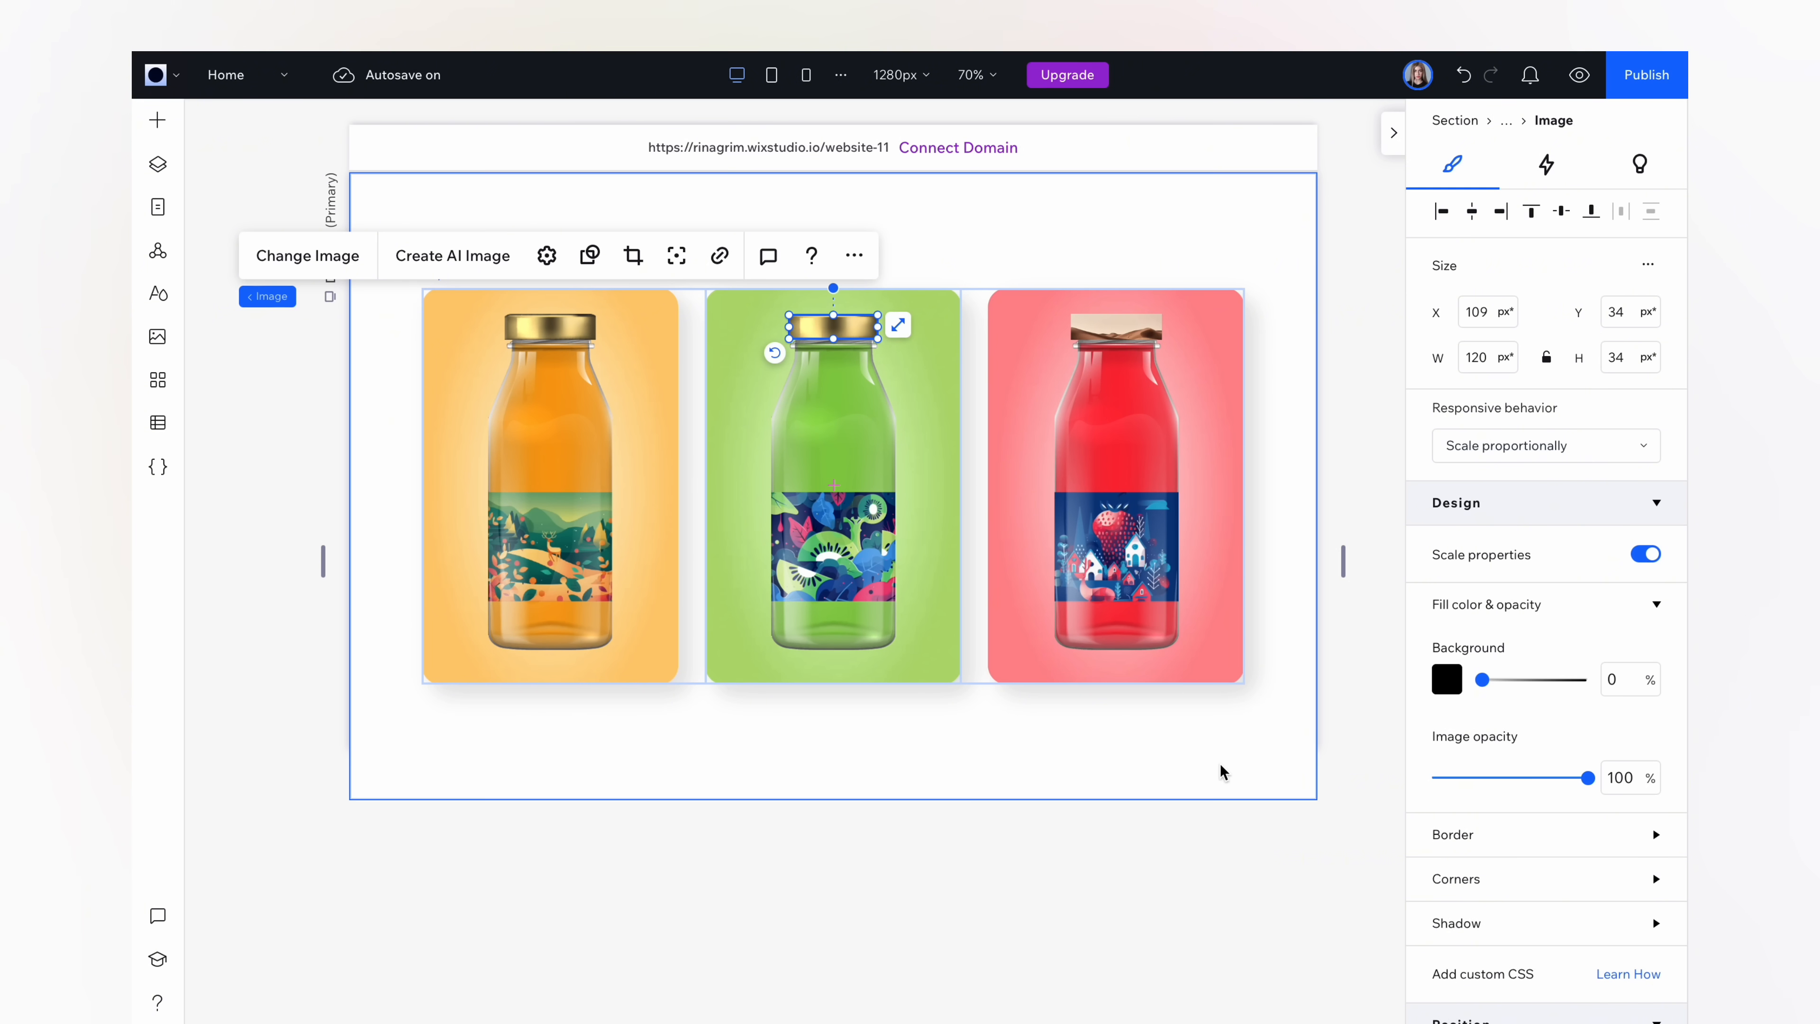
- Replace the placeholder image over the red bottle's lid with TOP.png from the site files
click(1134, 328)
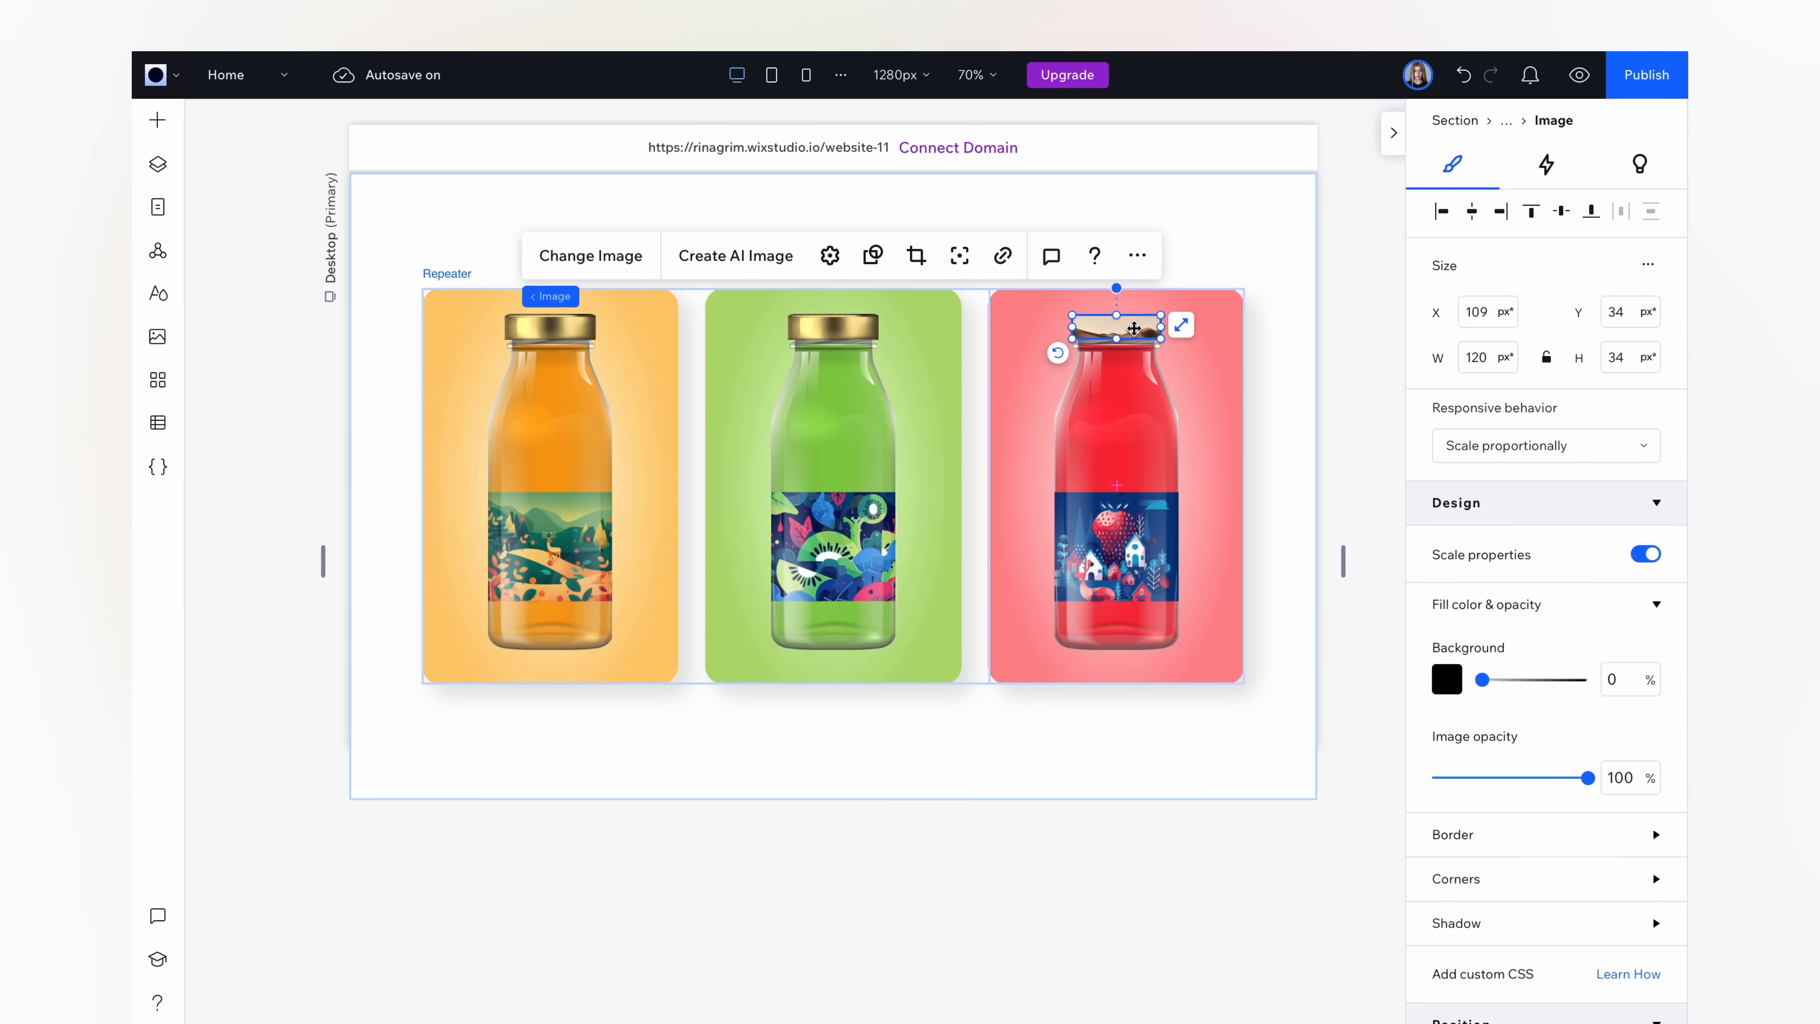
click(621, 269)
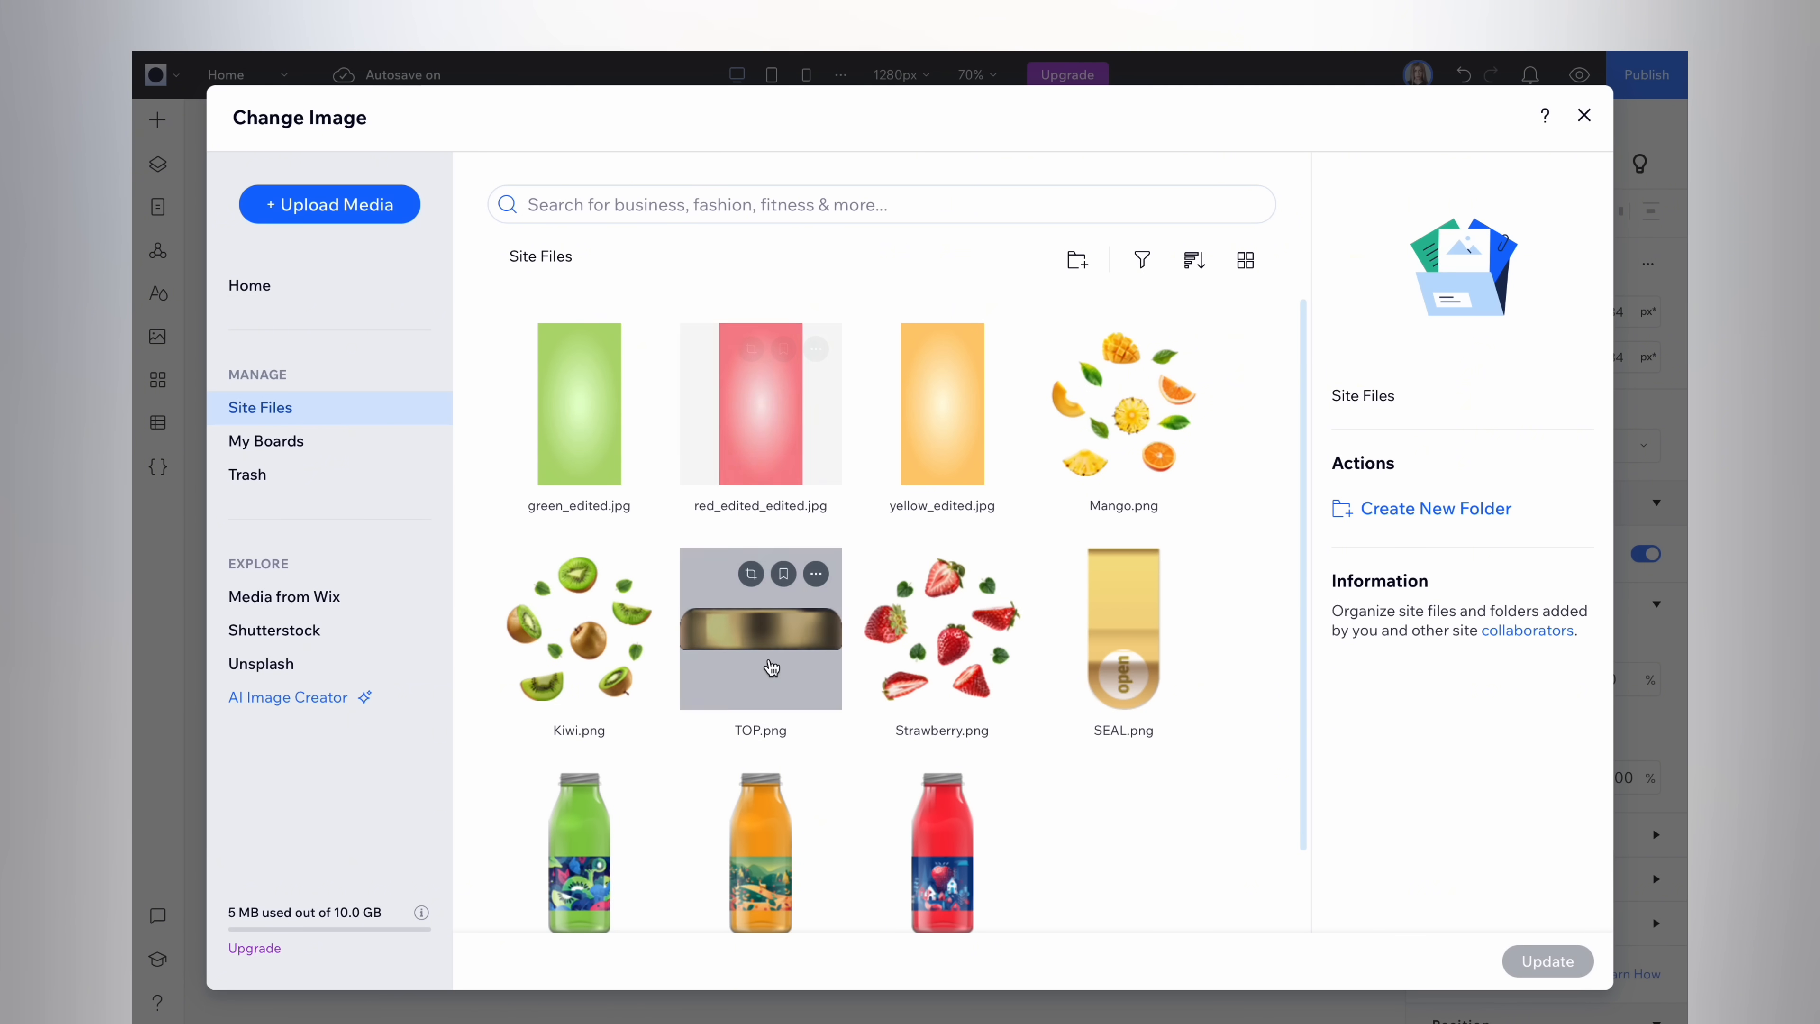
click(760, 645)
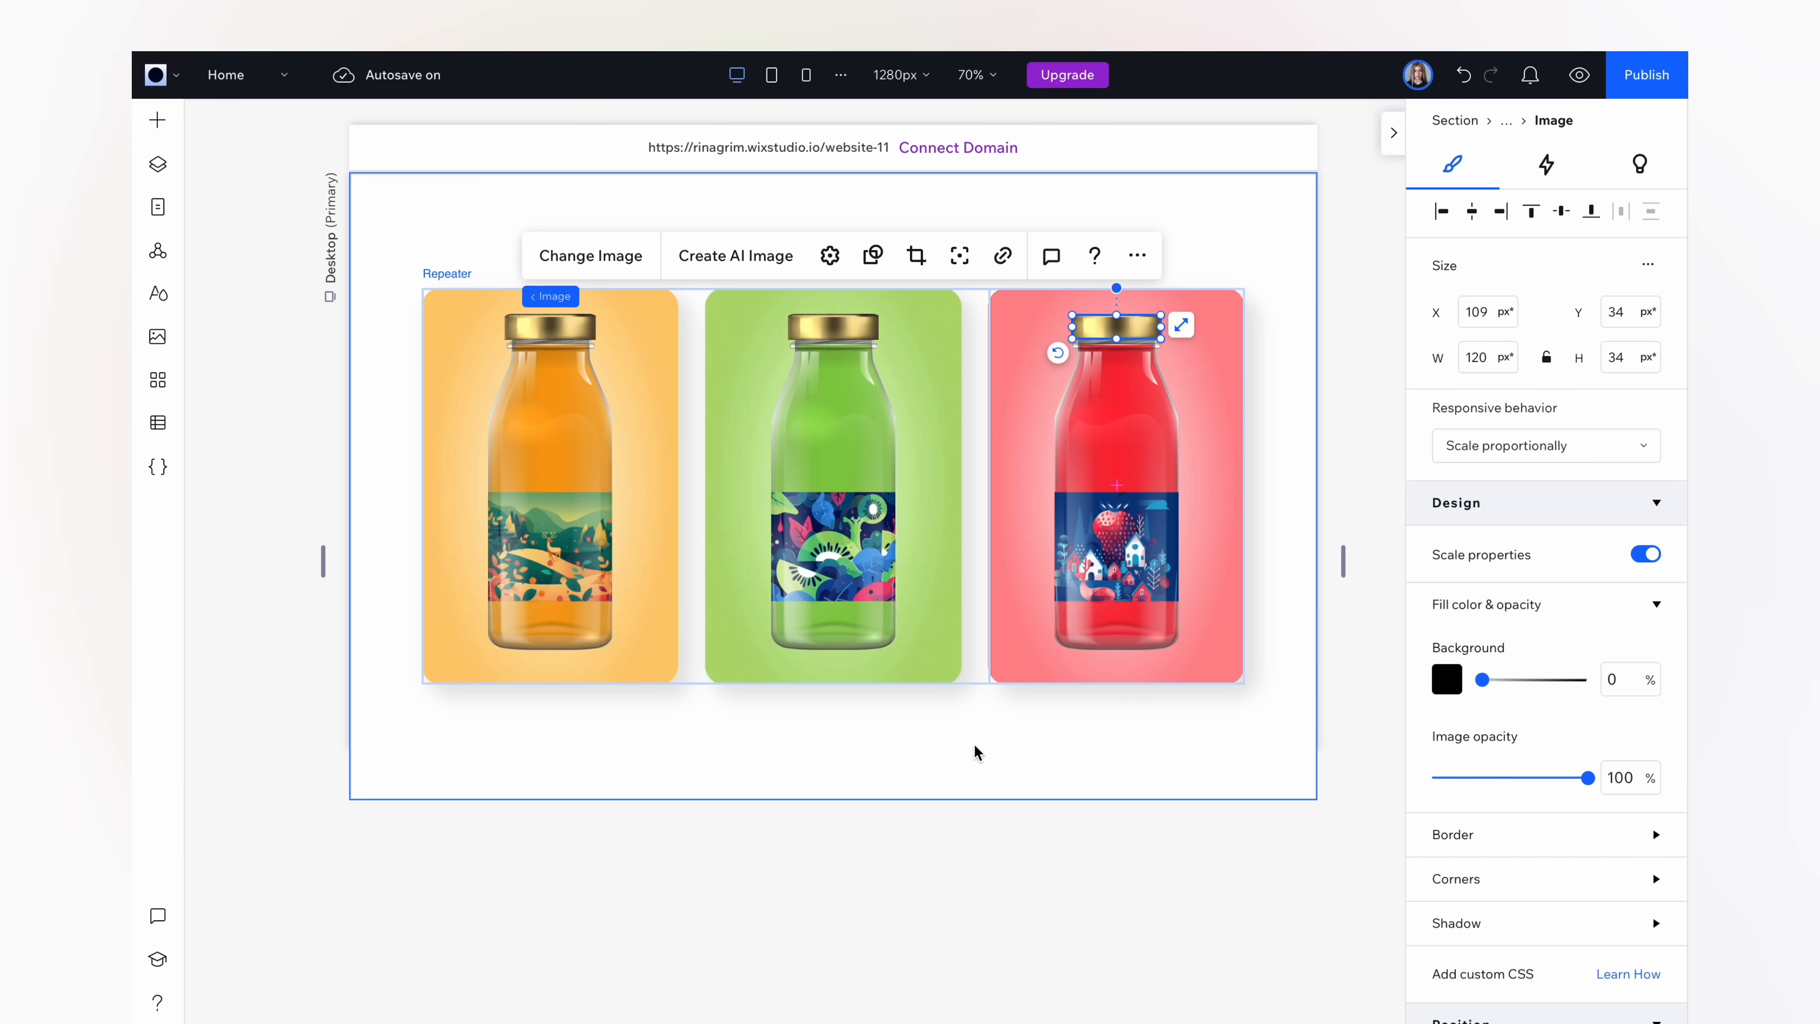
click(974, 749)
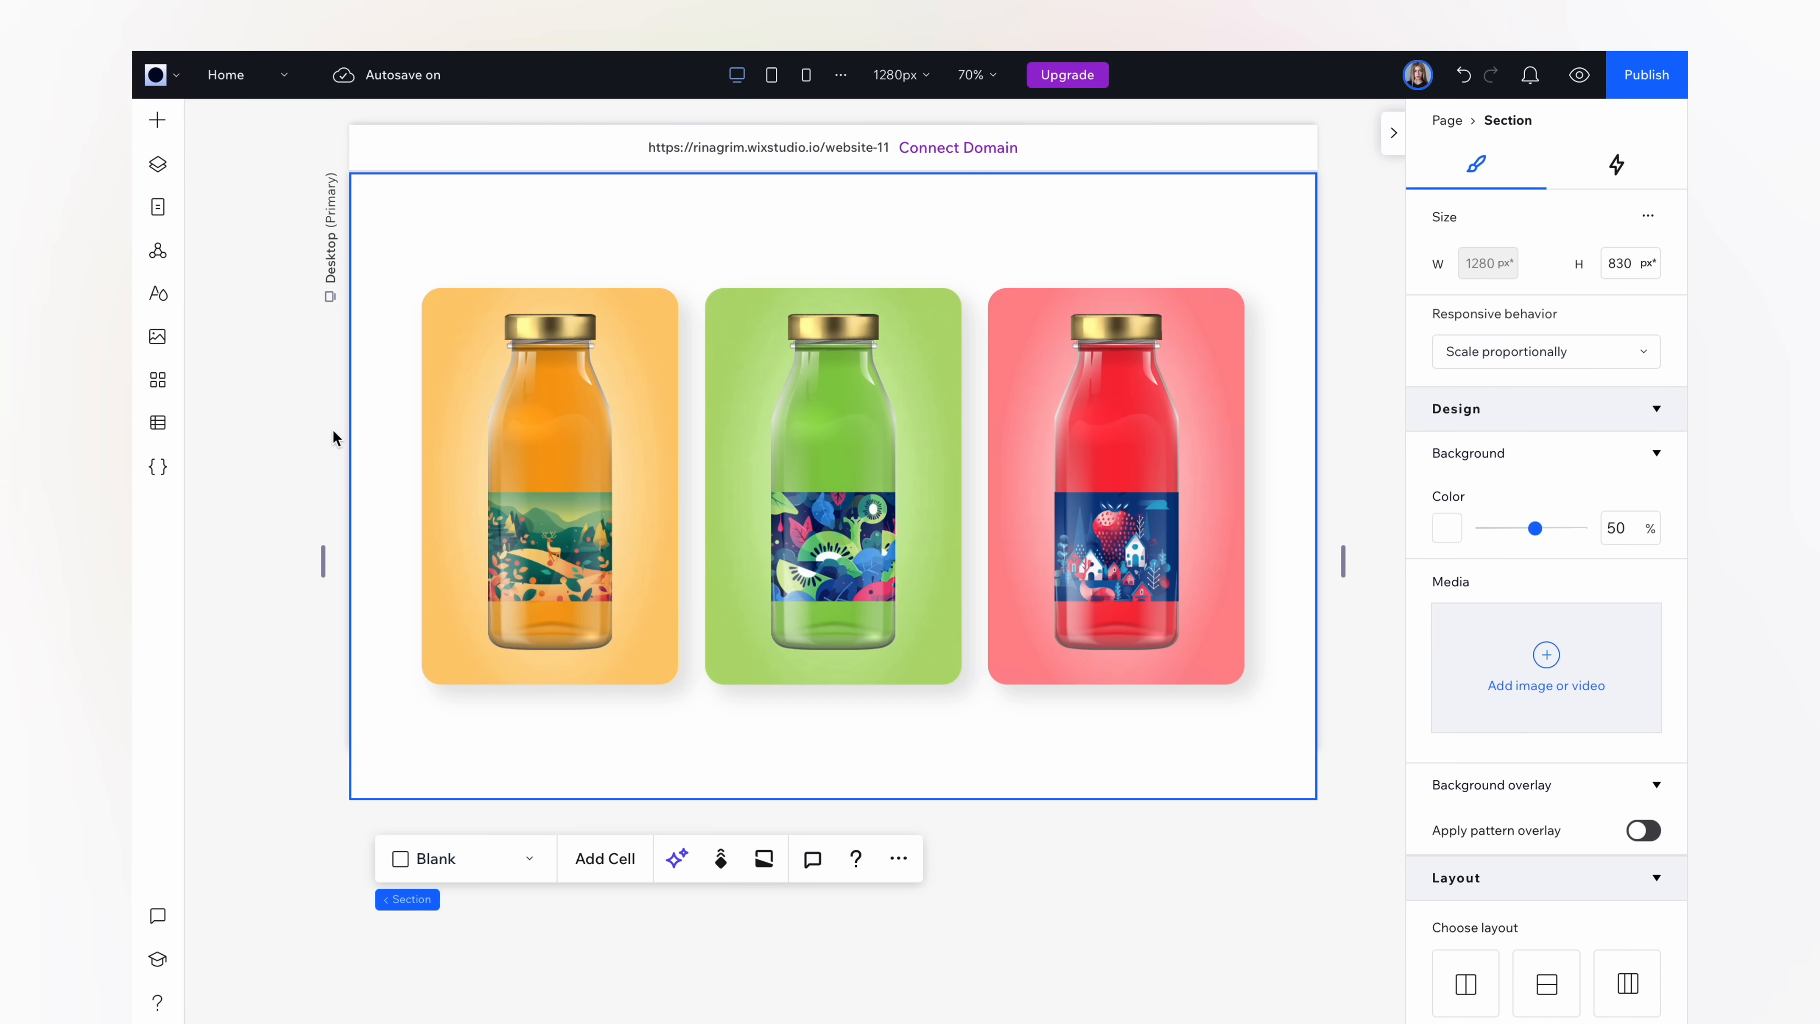
- Add another image to the first repeater item, over the orange bottle, and replace it with Mango.png from the site files
click(159, 123)
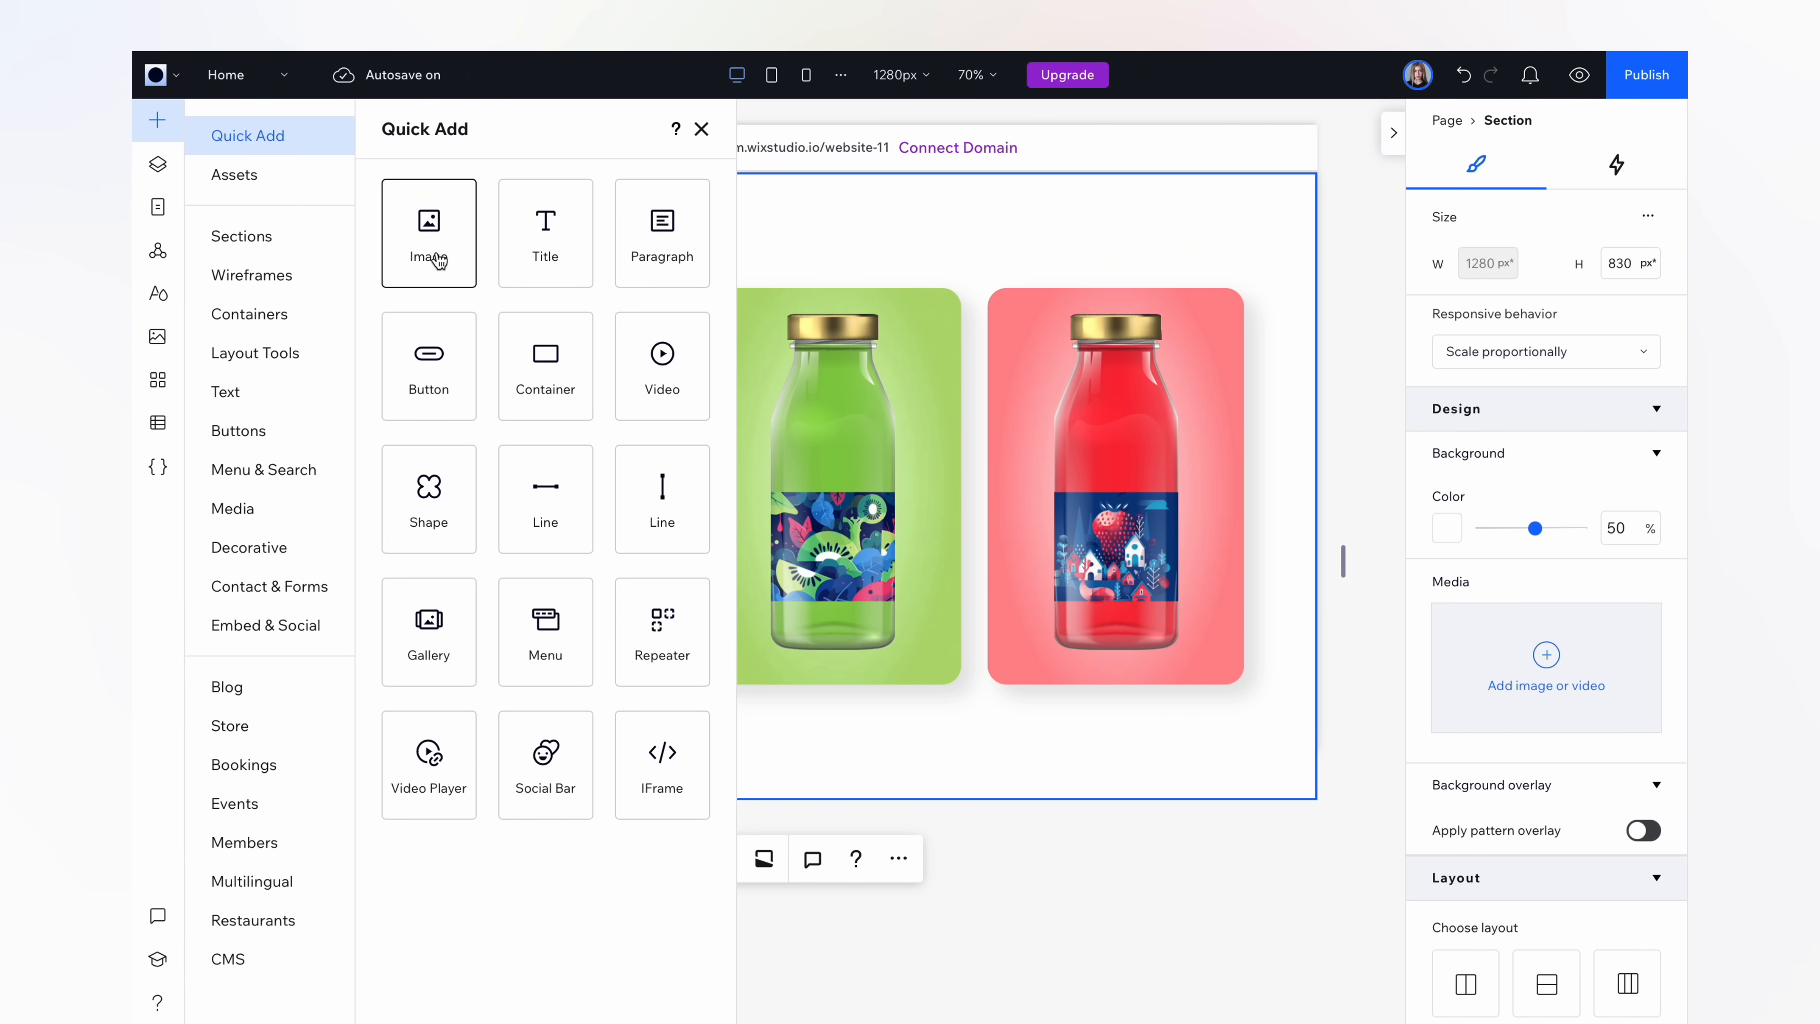
drag(435, 256, 647, 501)
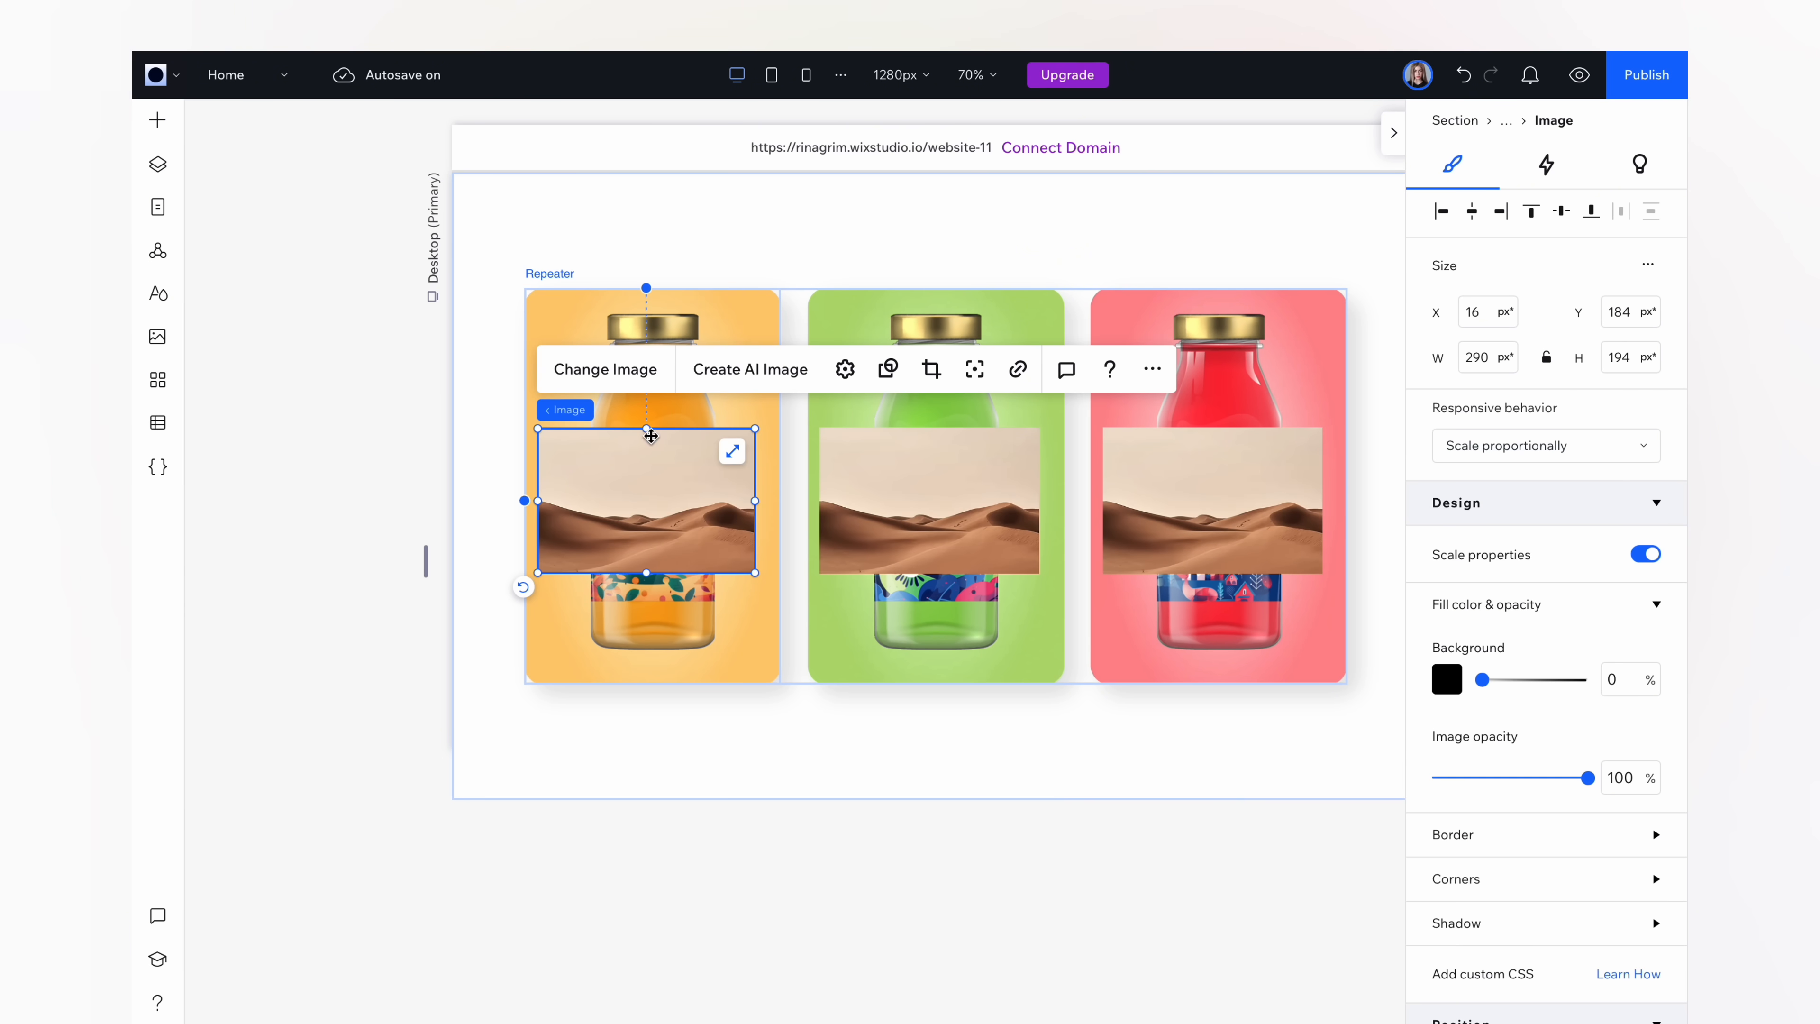
drag(646, 423, 646, 354)
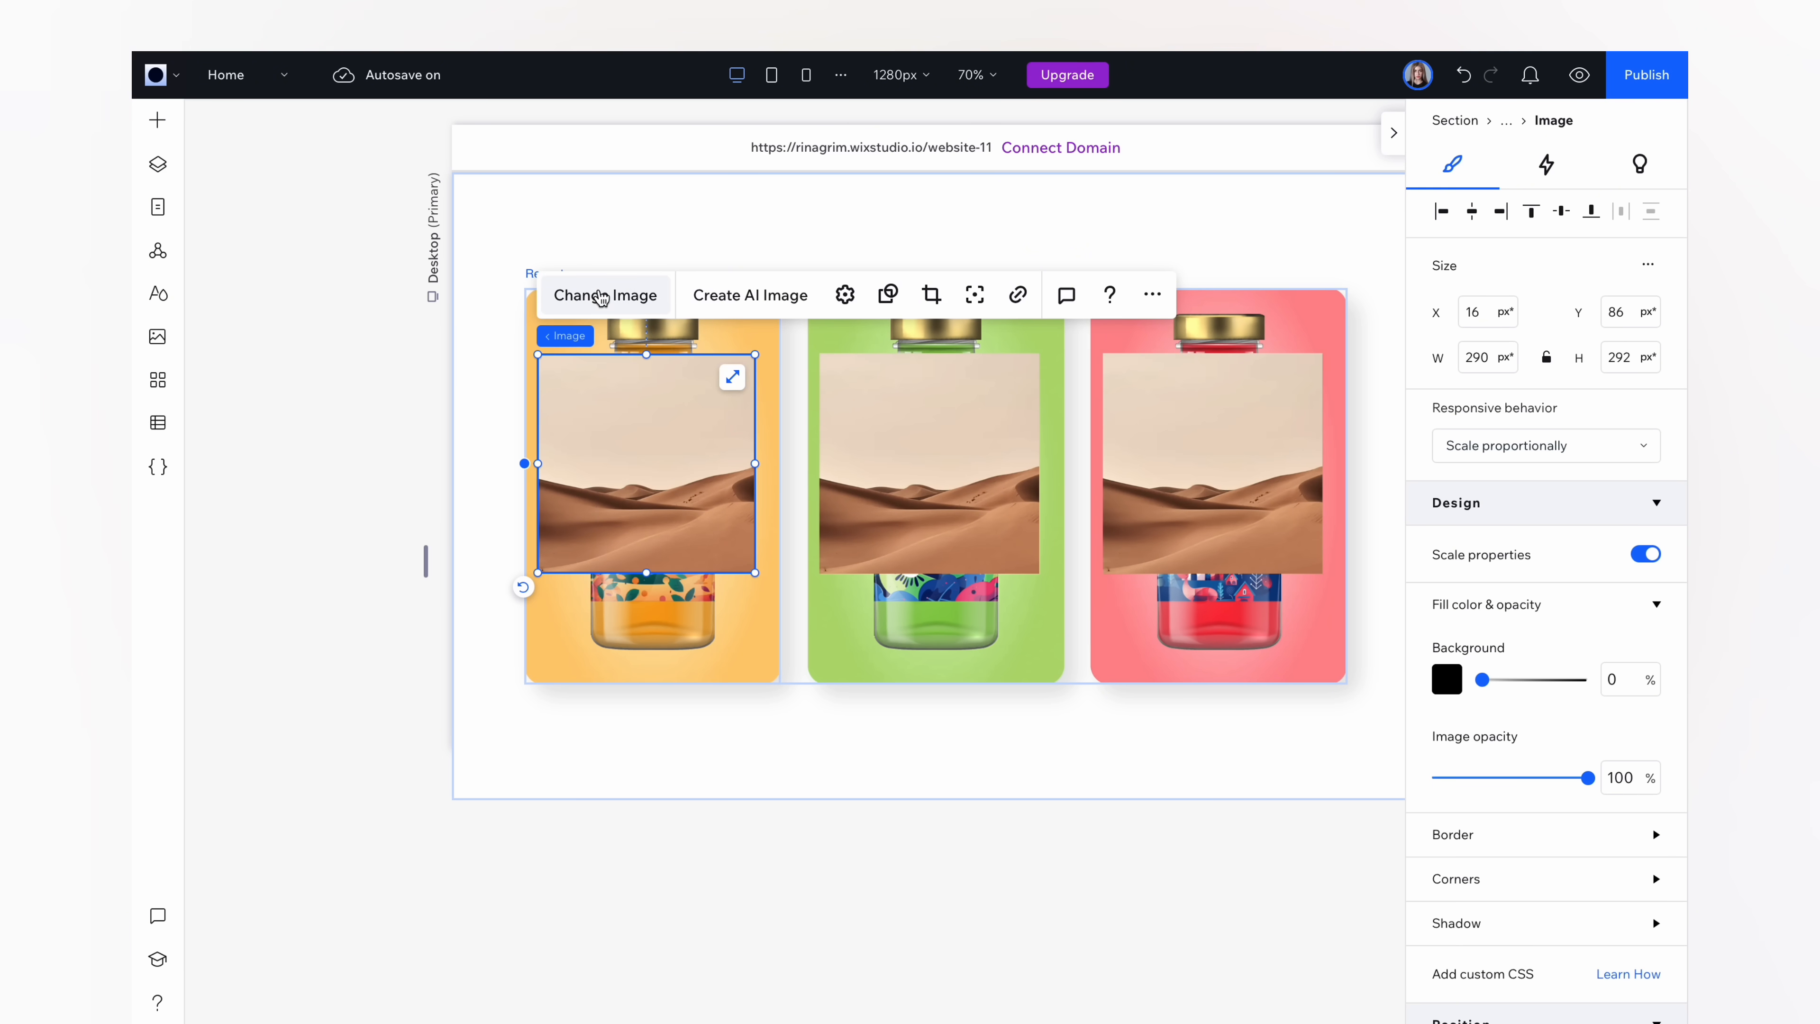
click(636, 304)
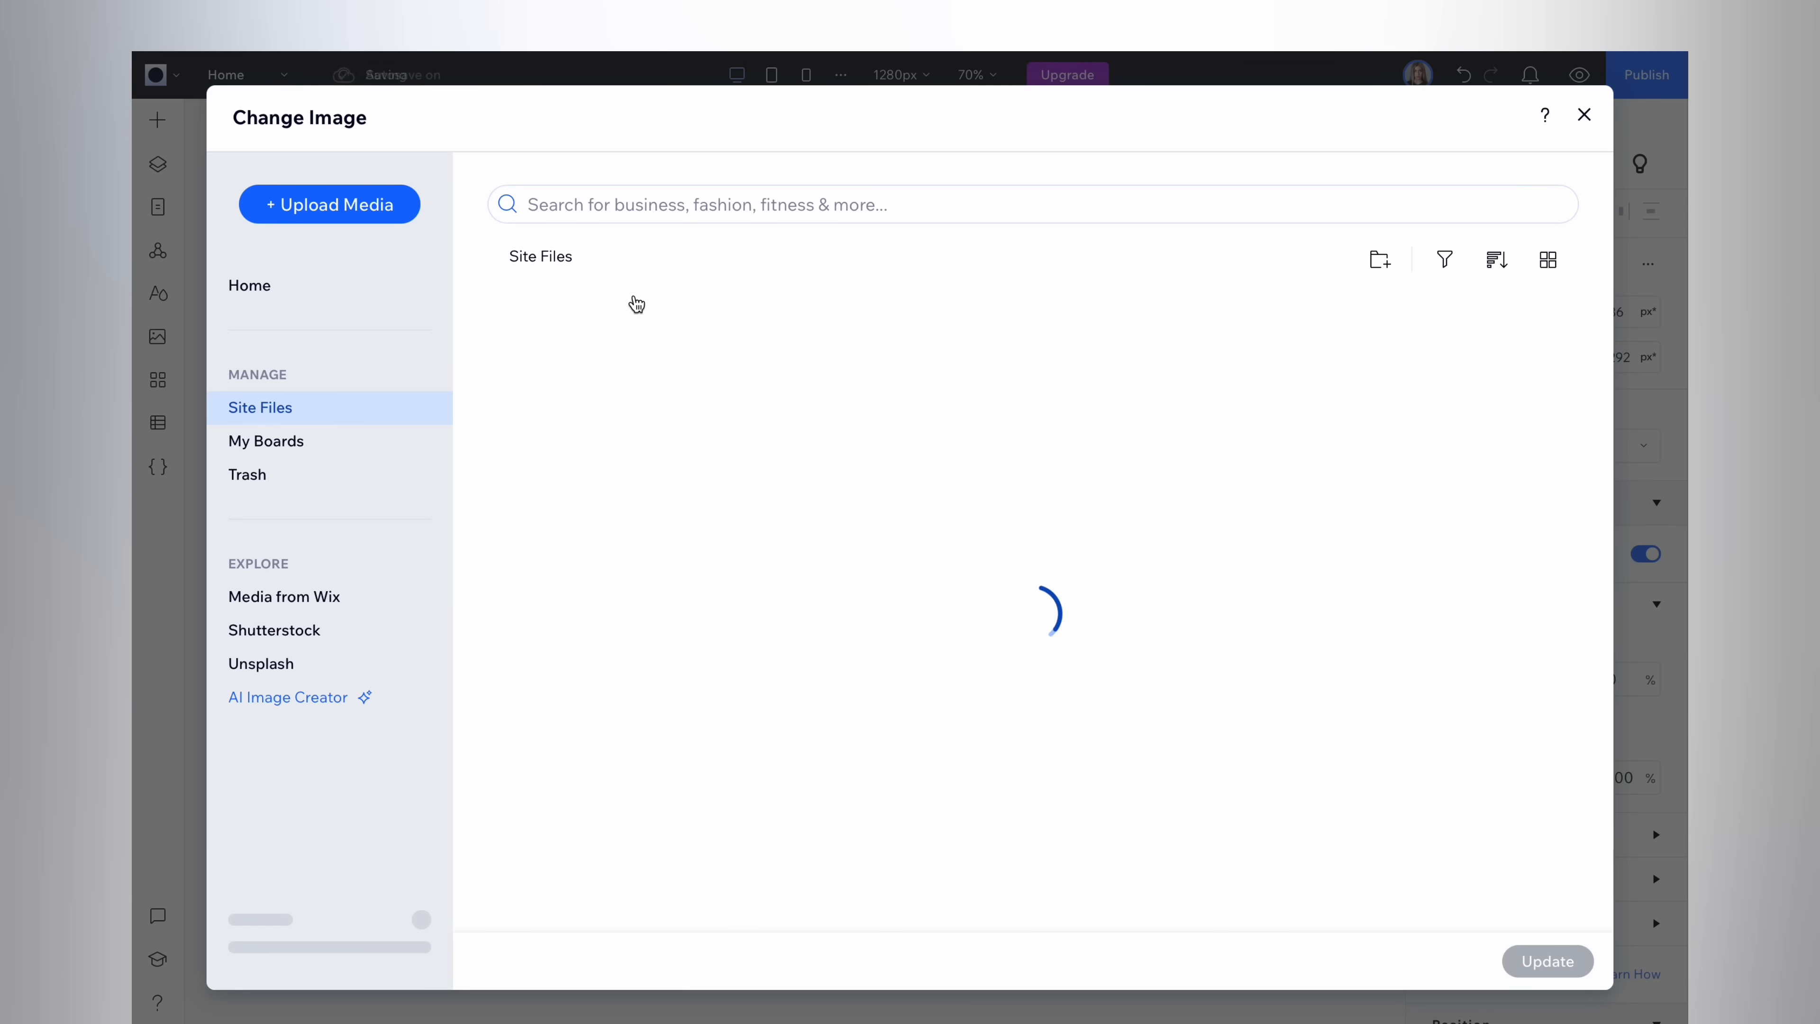
click(1107, 439)
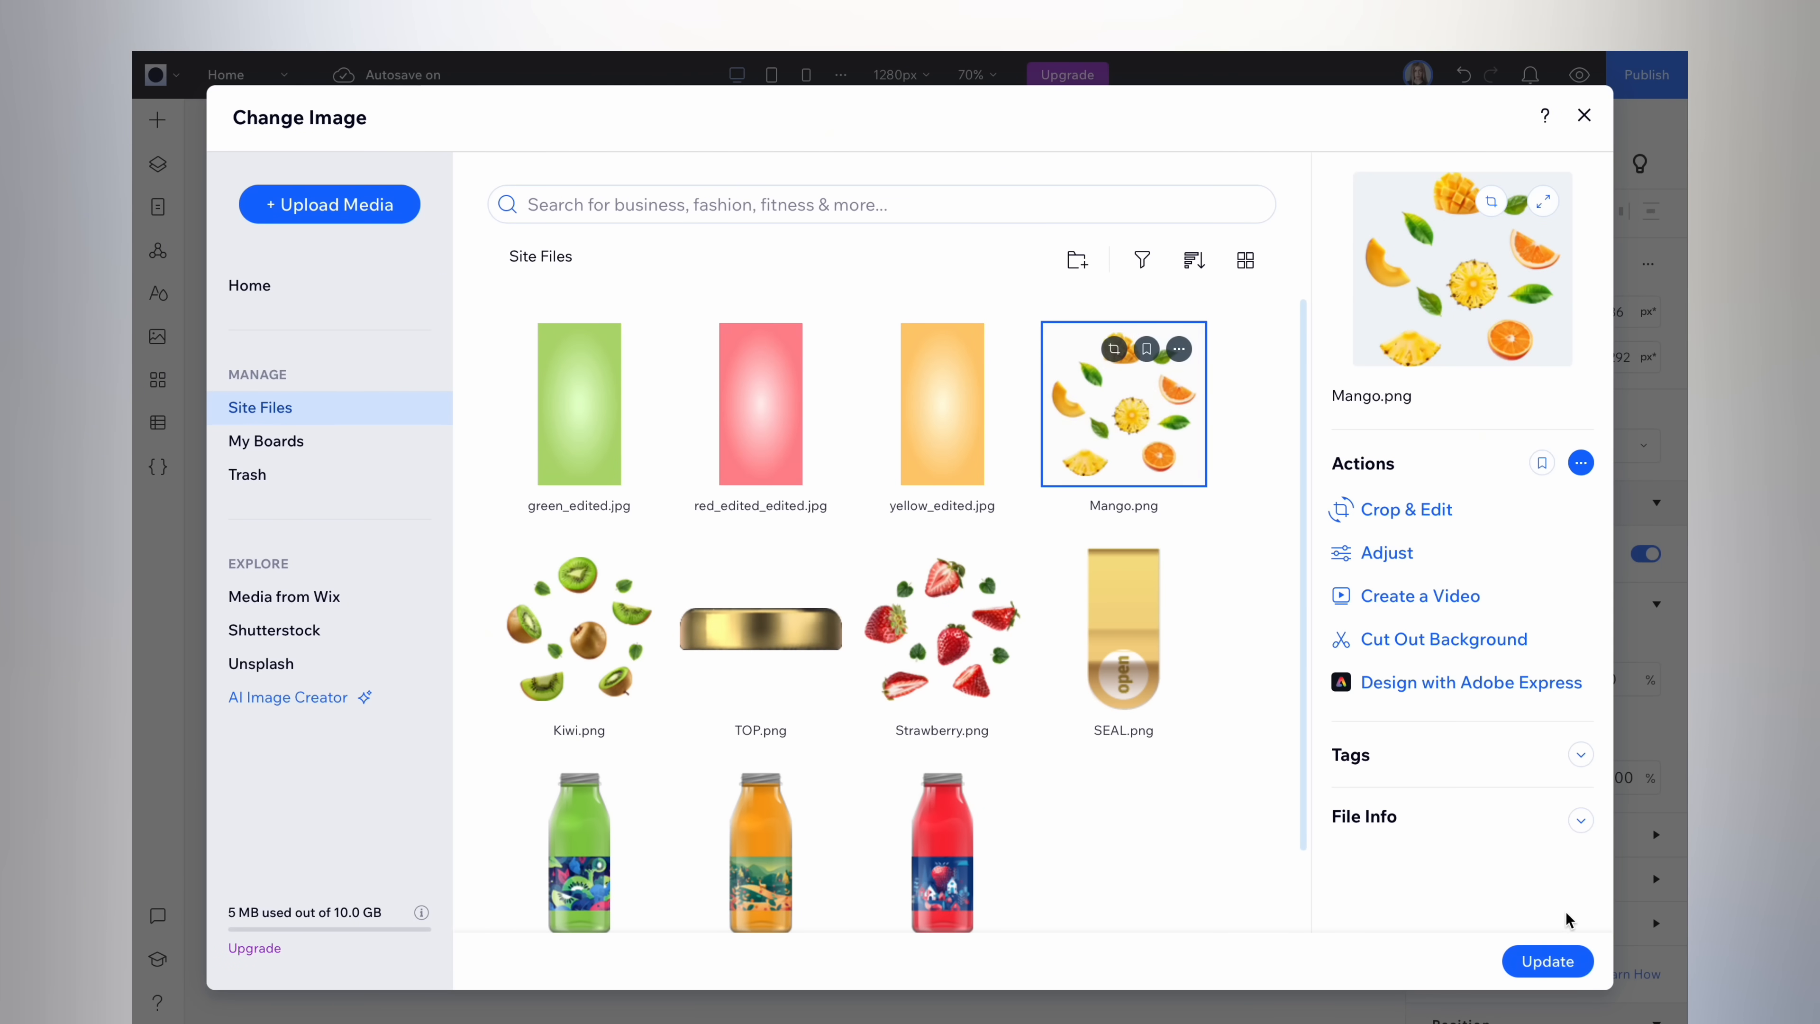
click(1531, 964)
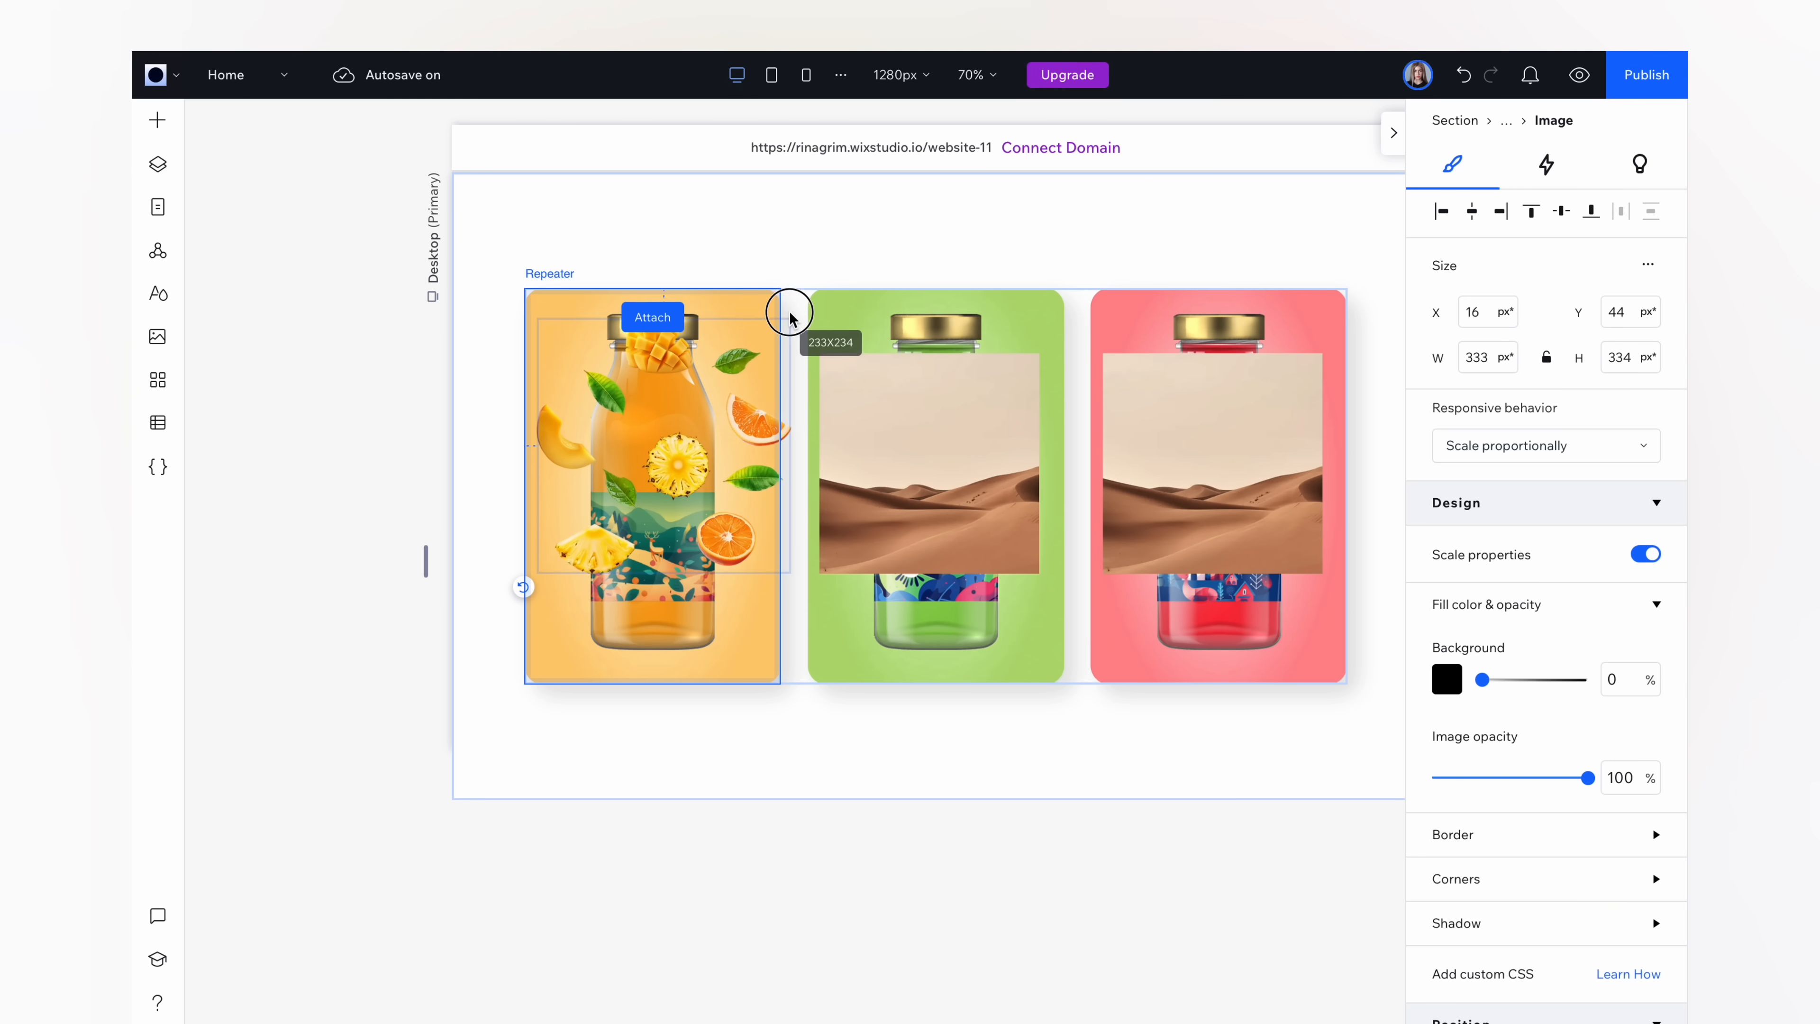
- Enlarge the mango image to 383 × 384 px, centre it horizontally in its card and move it up to Y -40 px
drag(537, 312, 496, 294)
click(1473, 214)
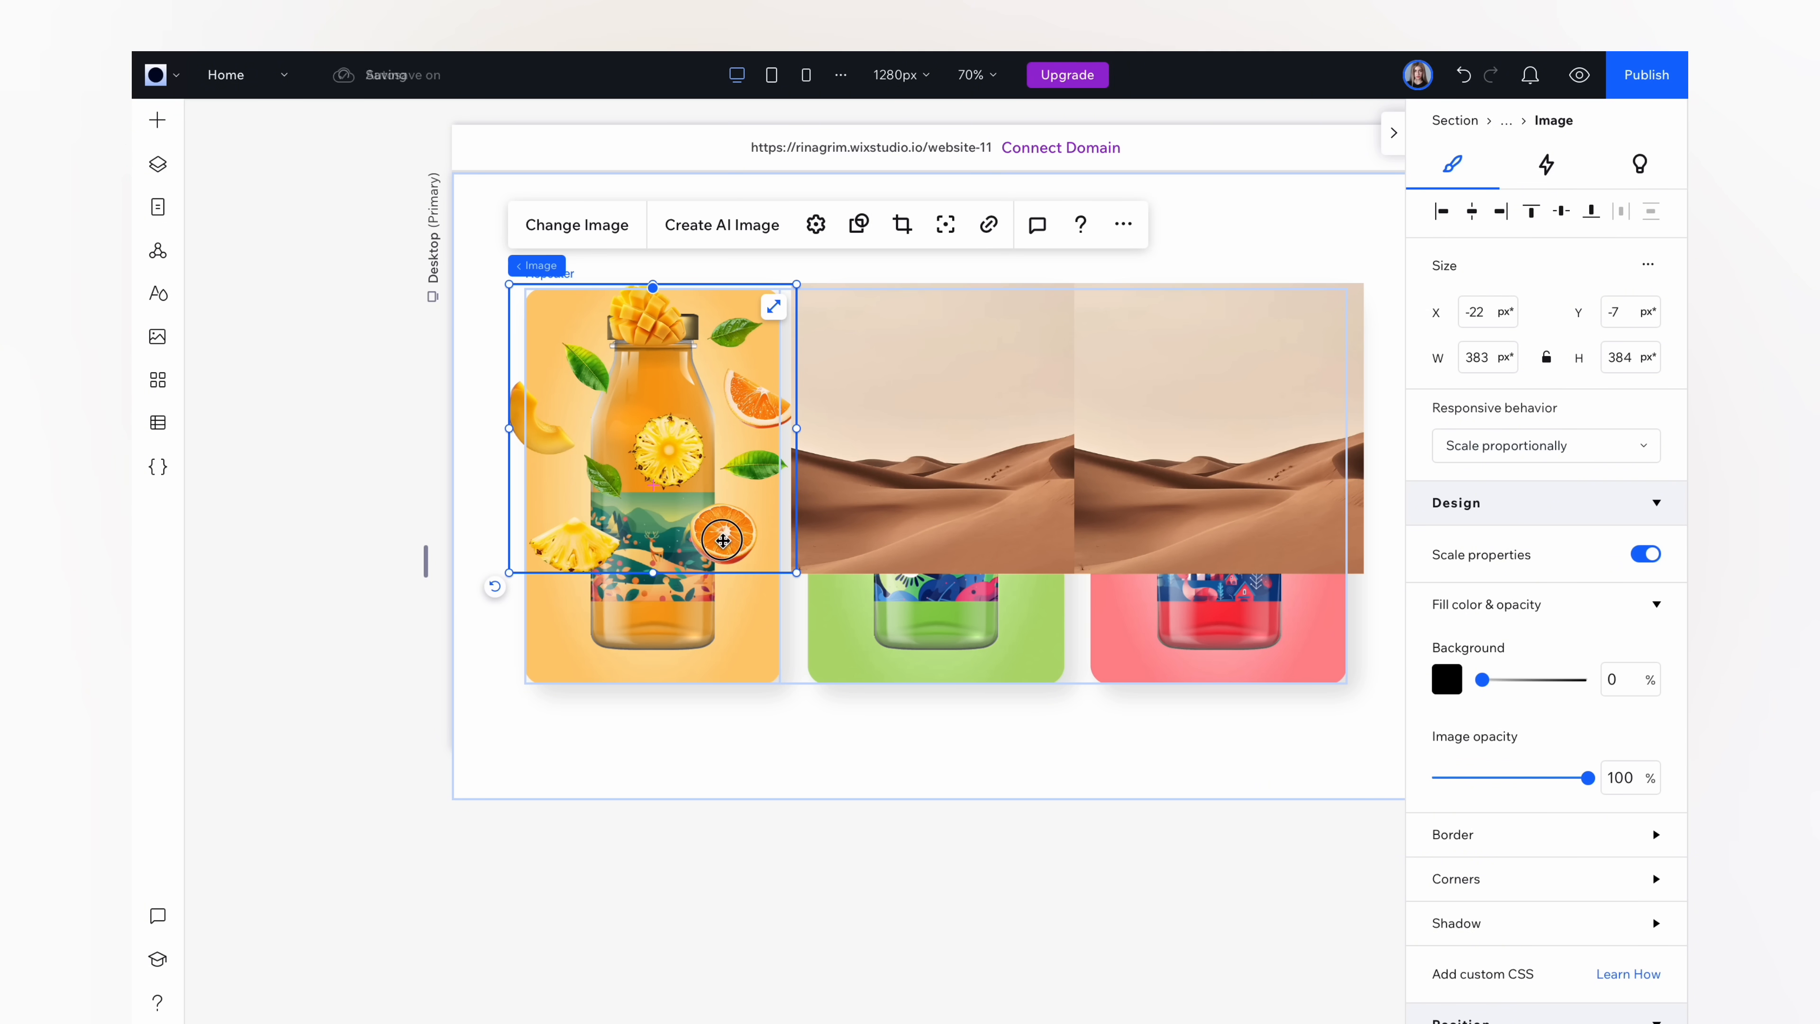
drag(723, 539, 665, 453)
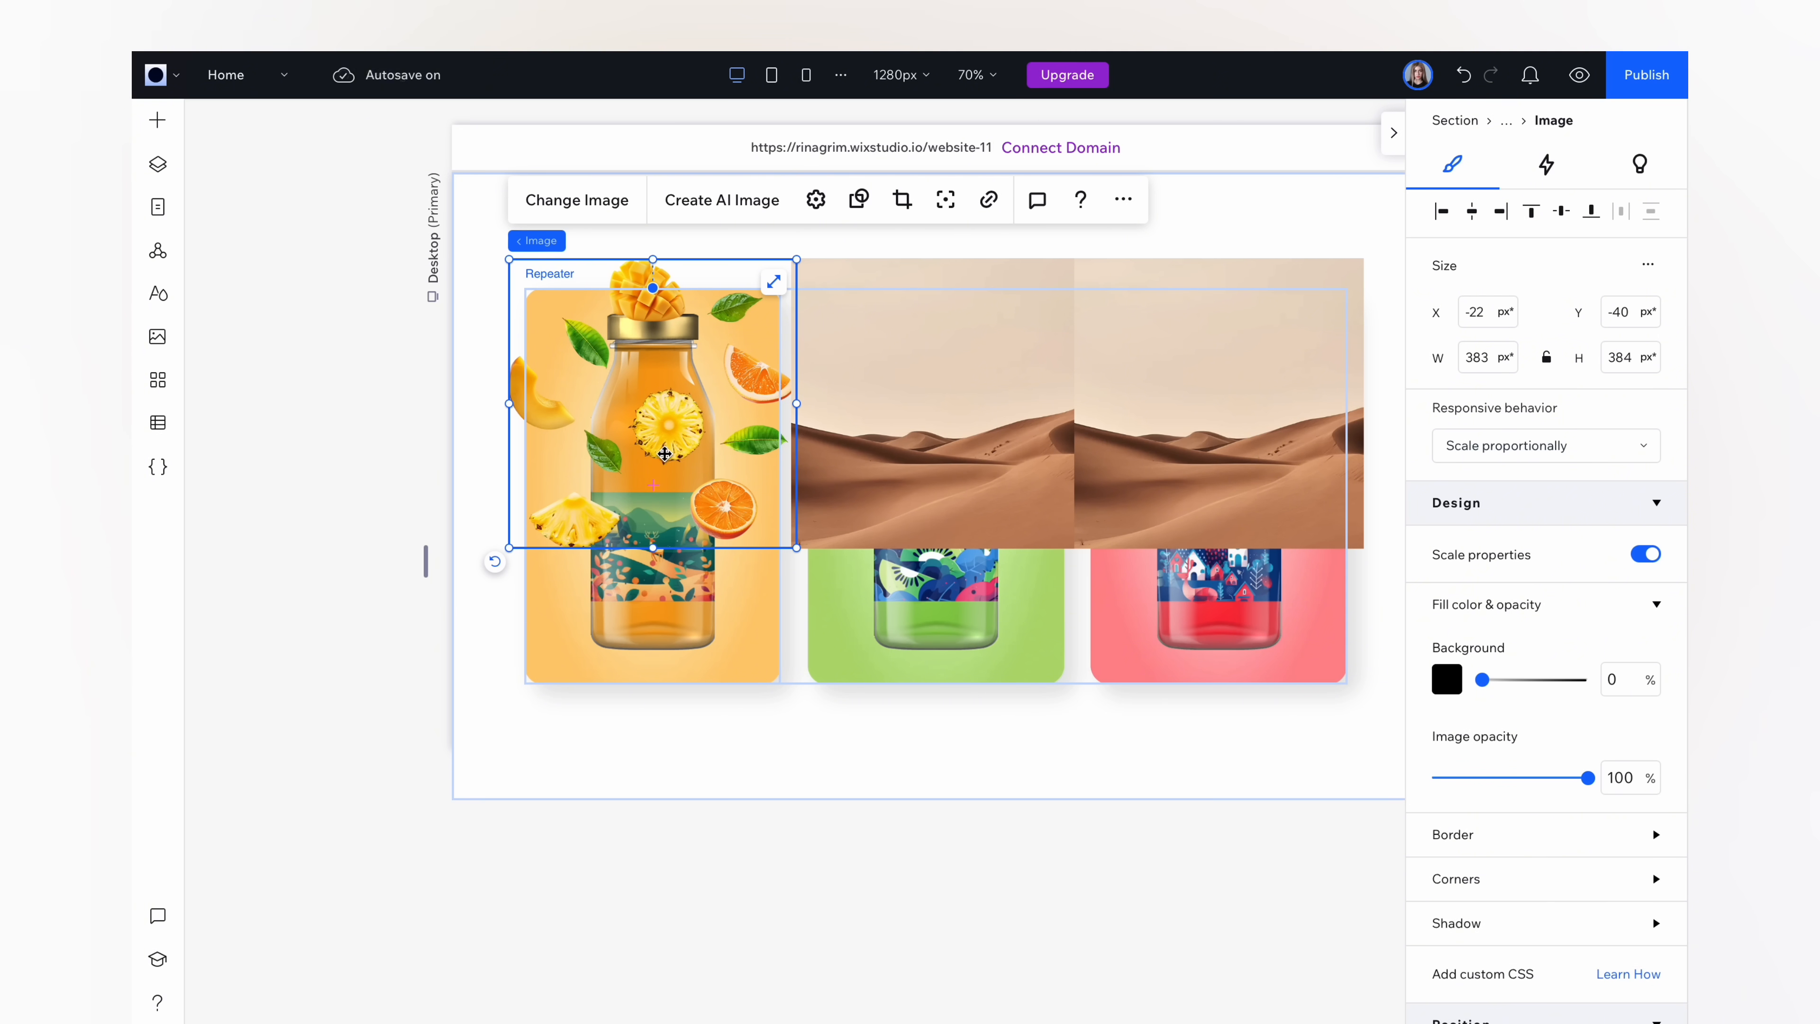
- Replace the placeholder image over the green bottle with Kiwi.png from the site files
click(966, 389)
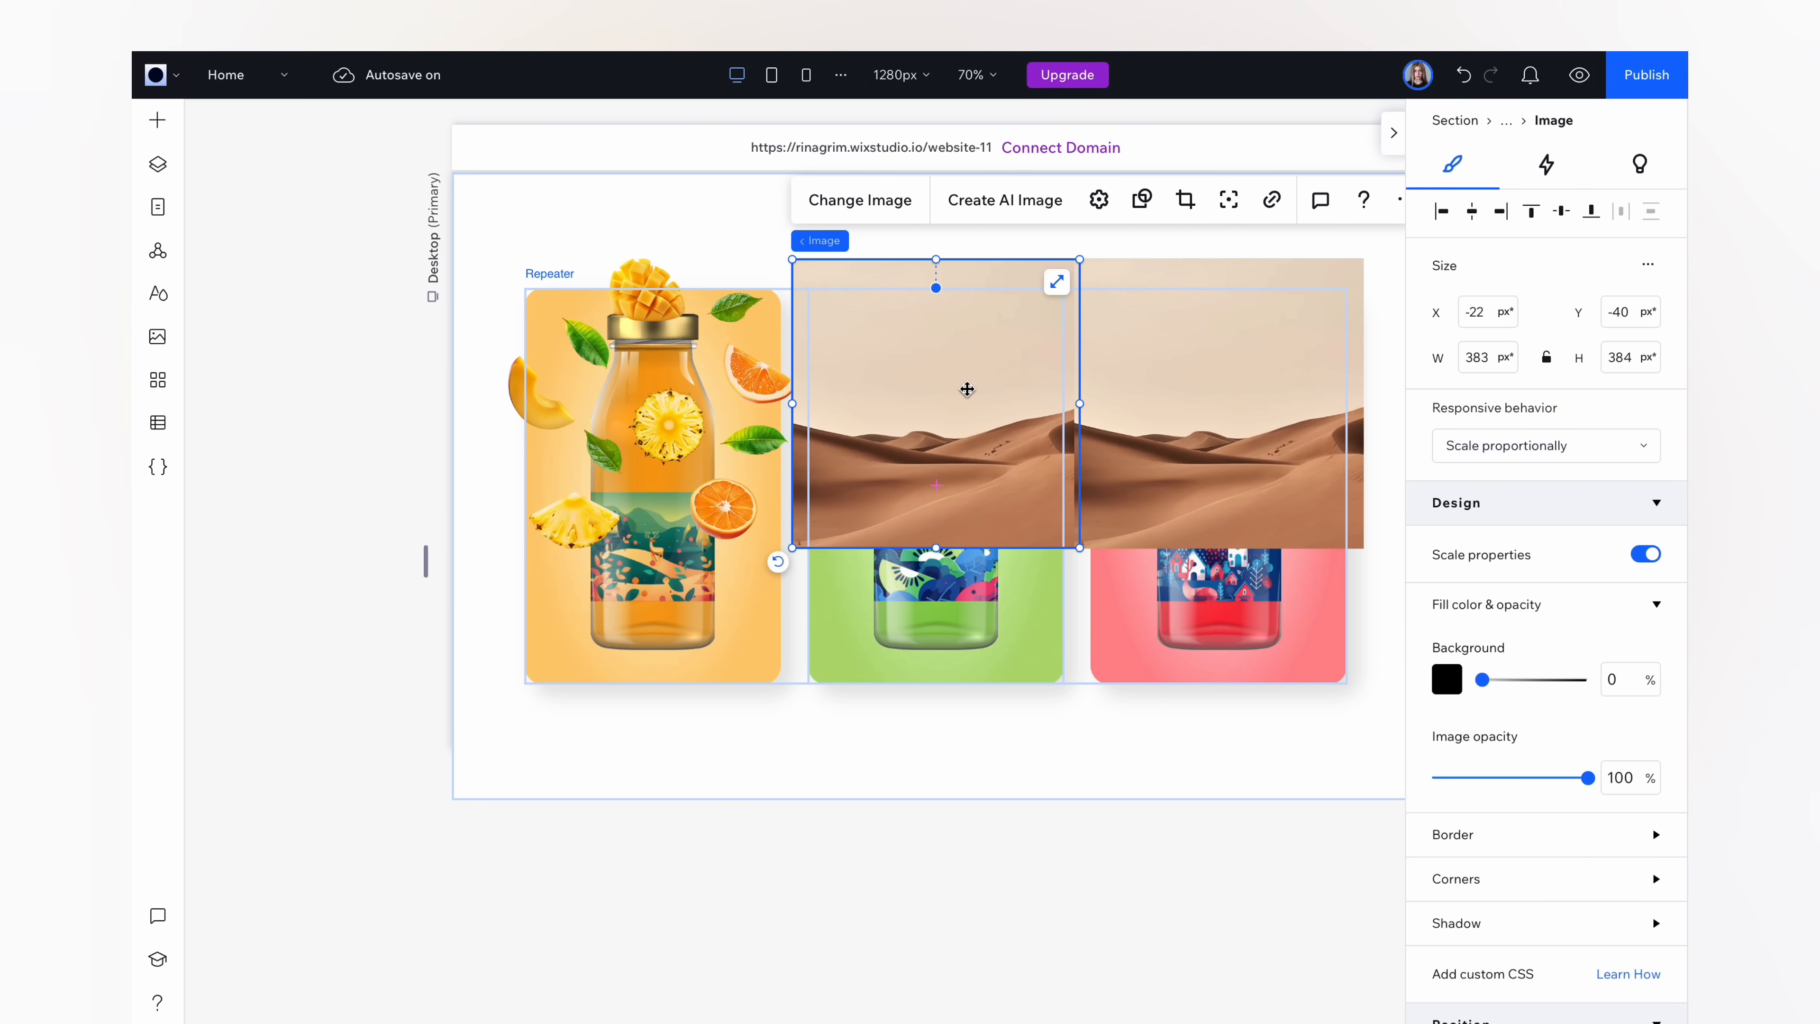
click(876, 200)
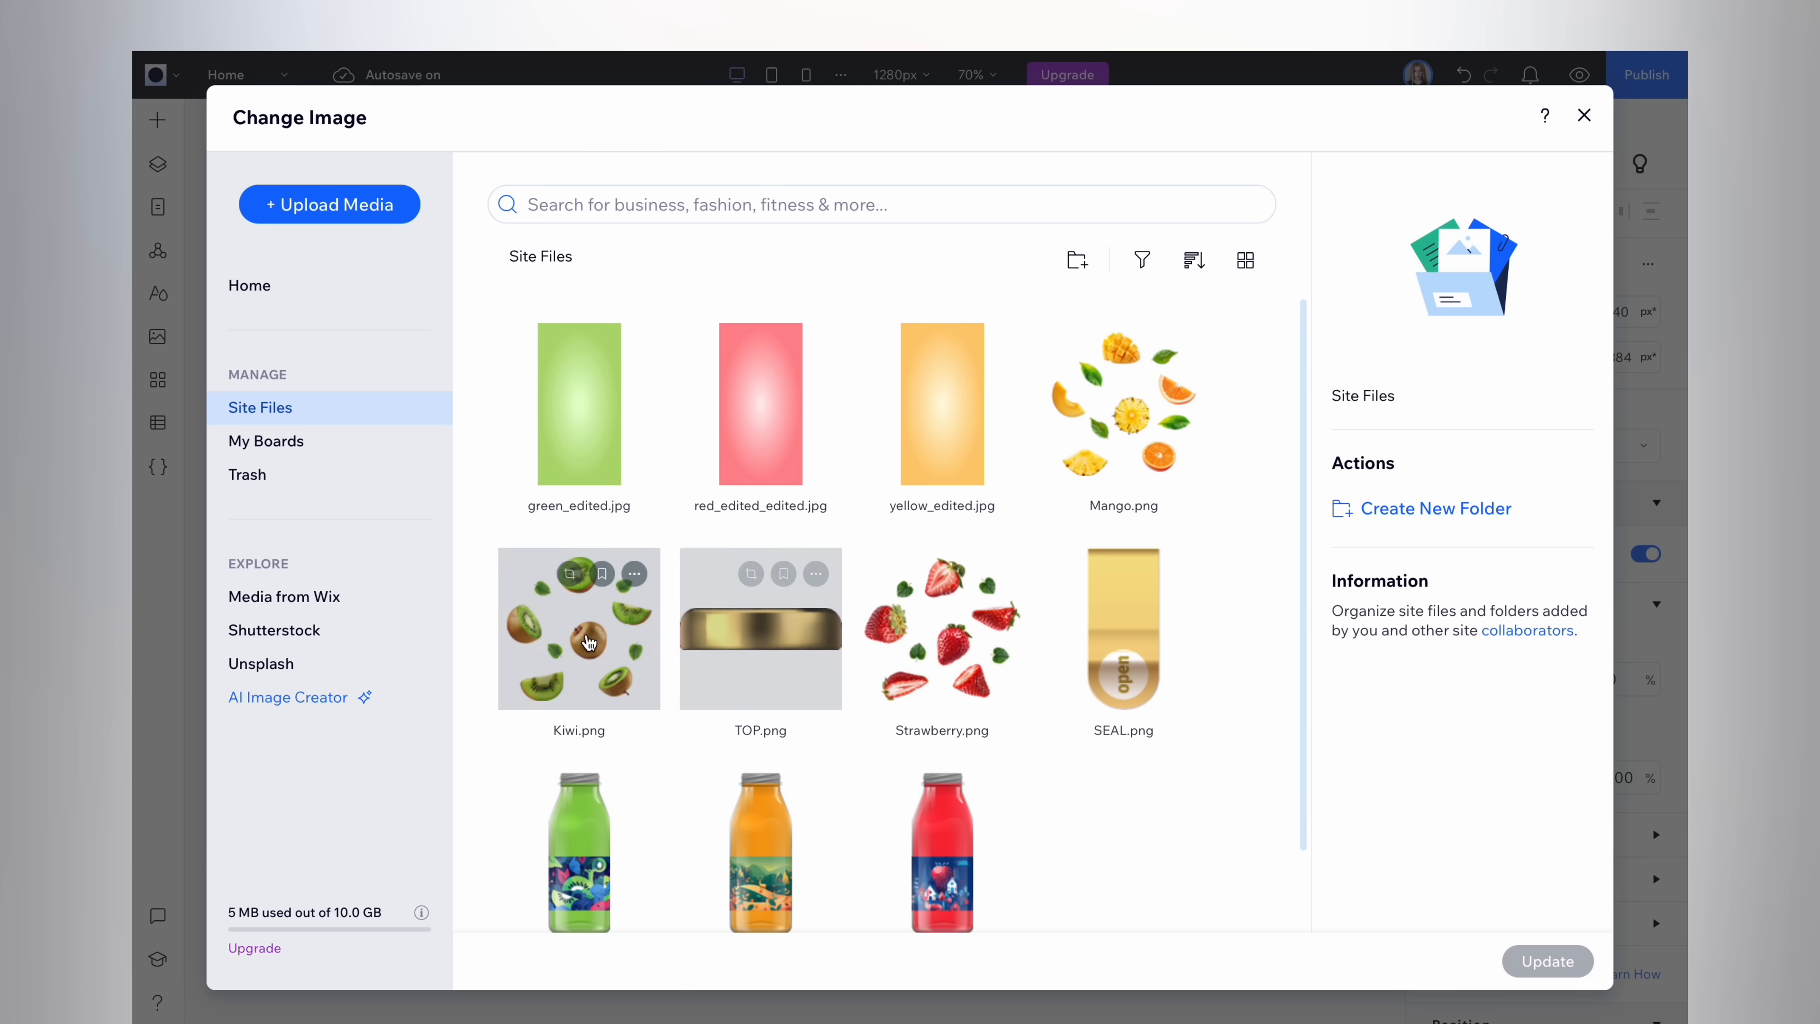
click(1541, 961)
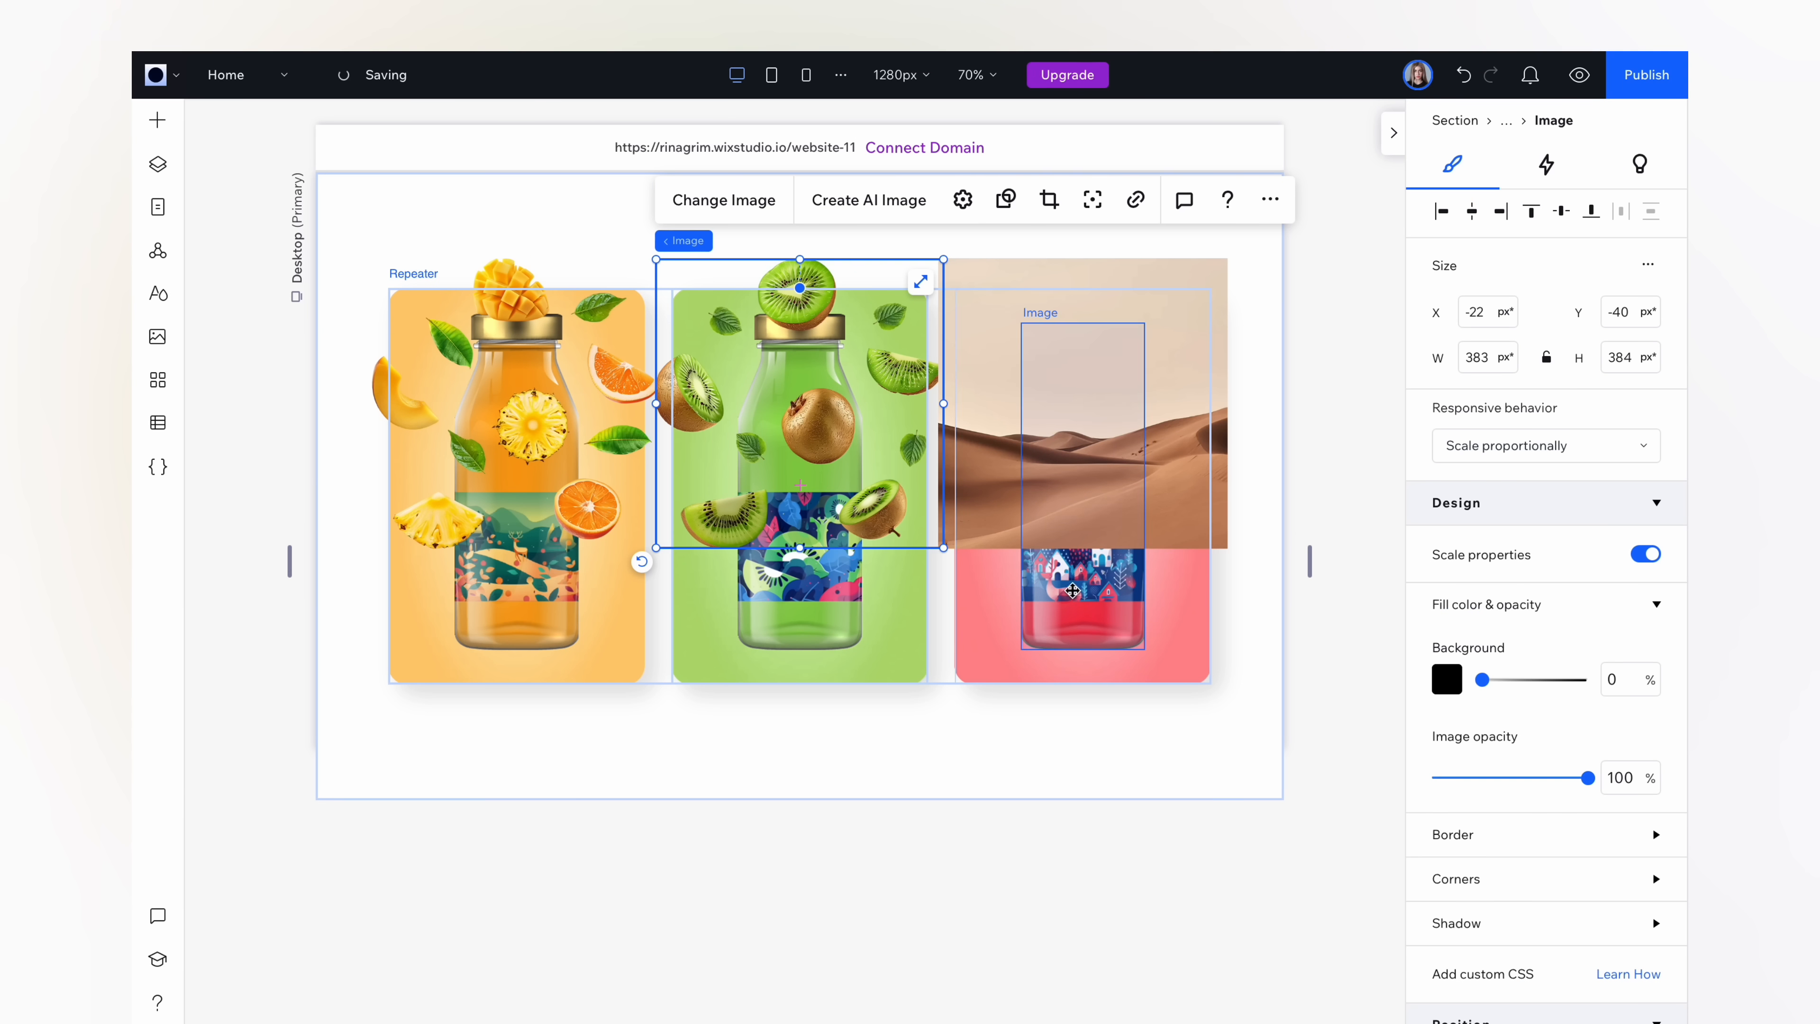
- Replace the placeholder image over the red bottle with Strawberry.png from the site files
click(1079, 502)
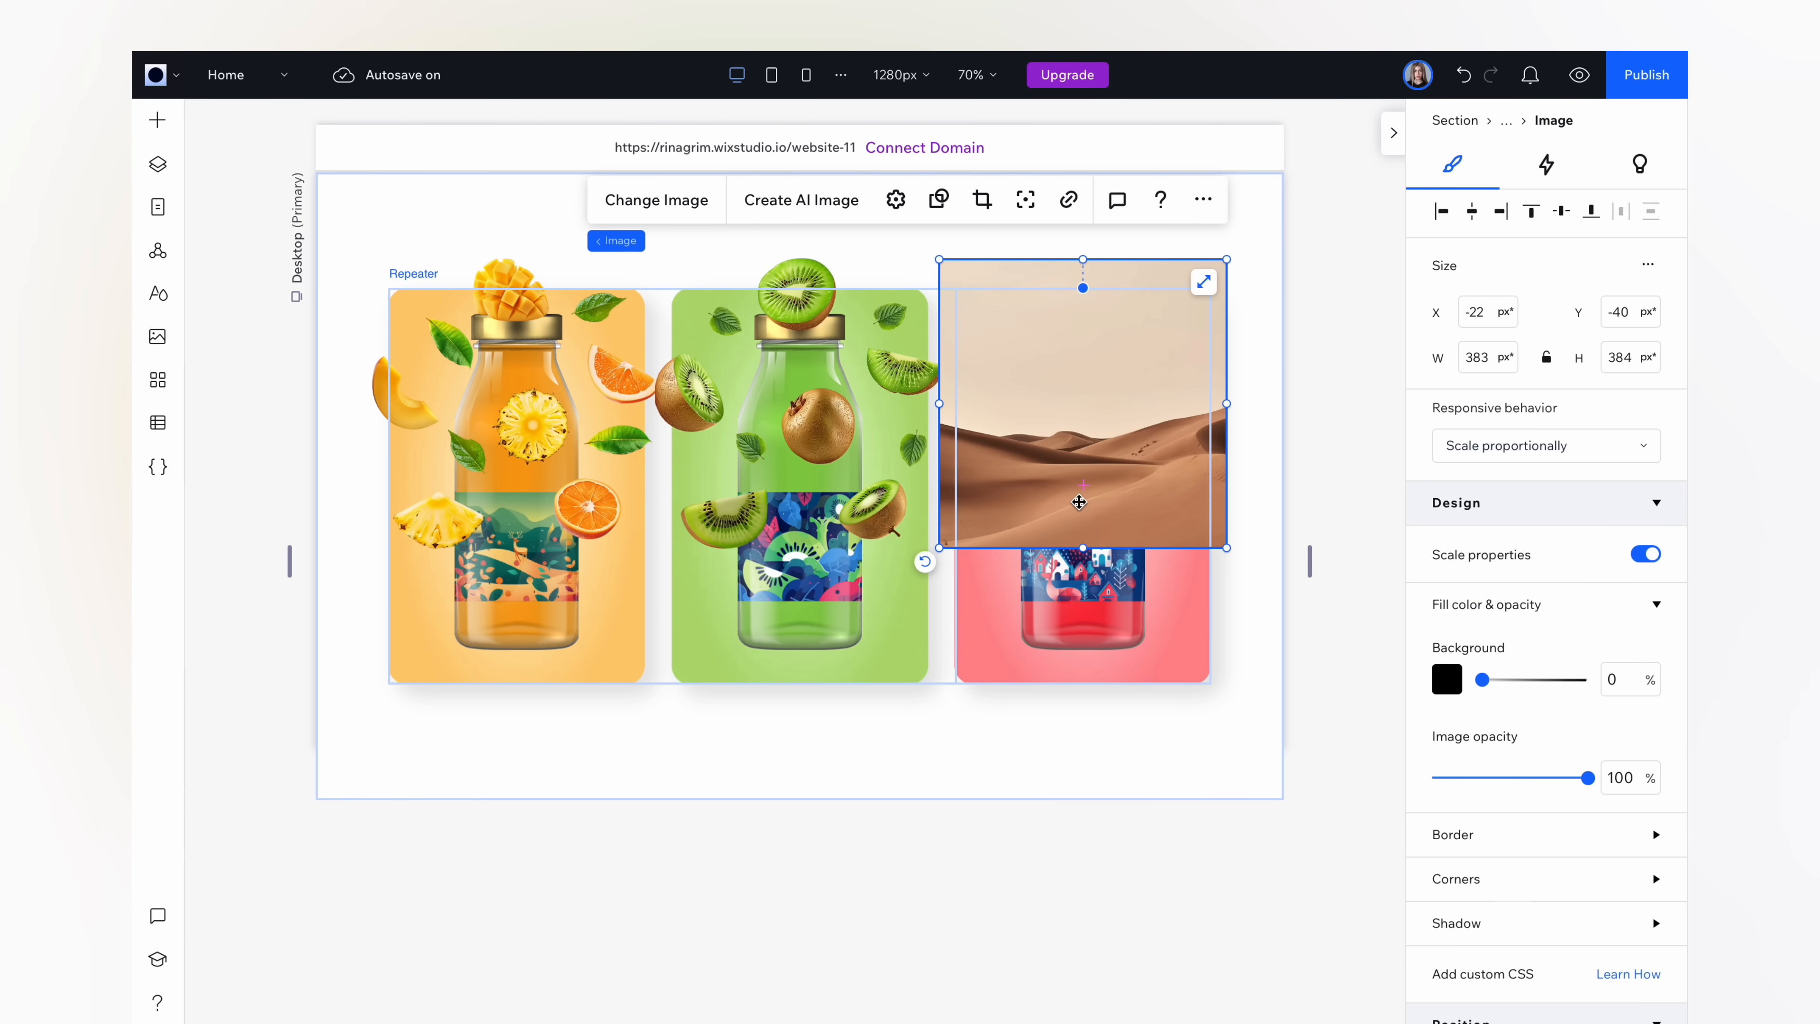
click(682, 215)
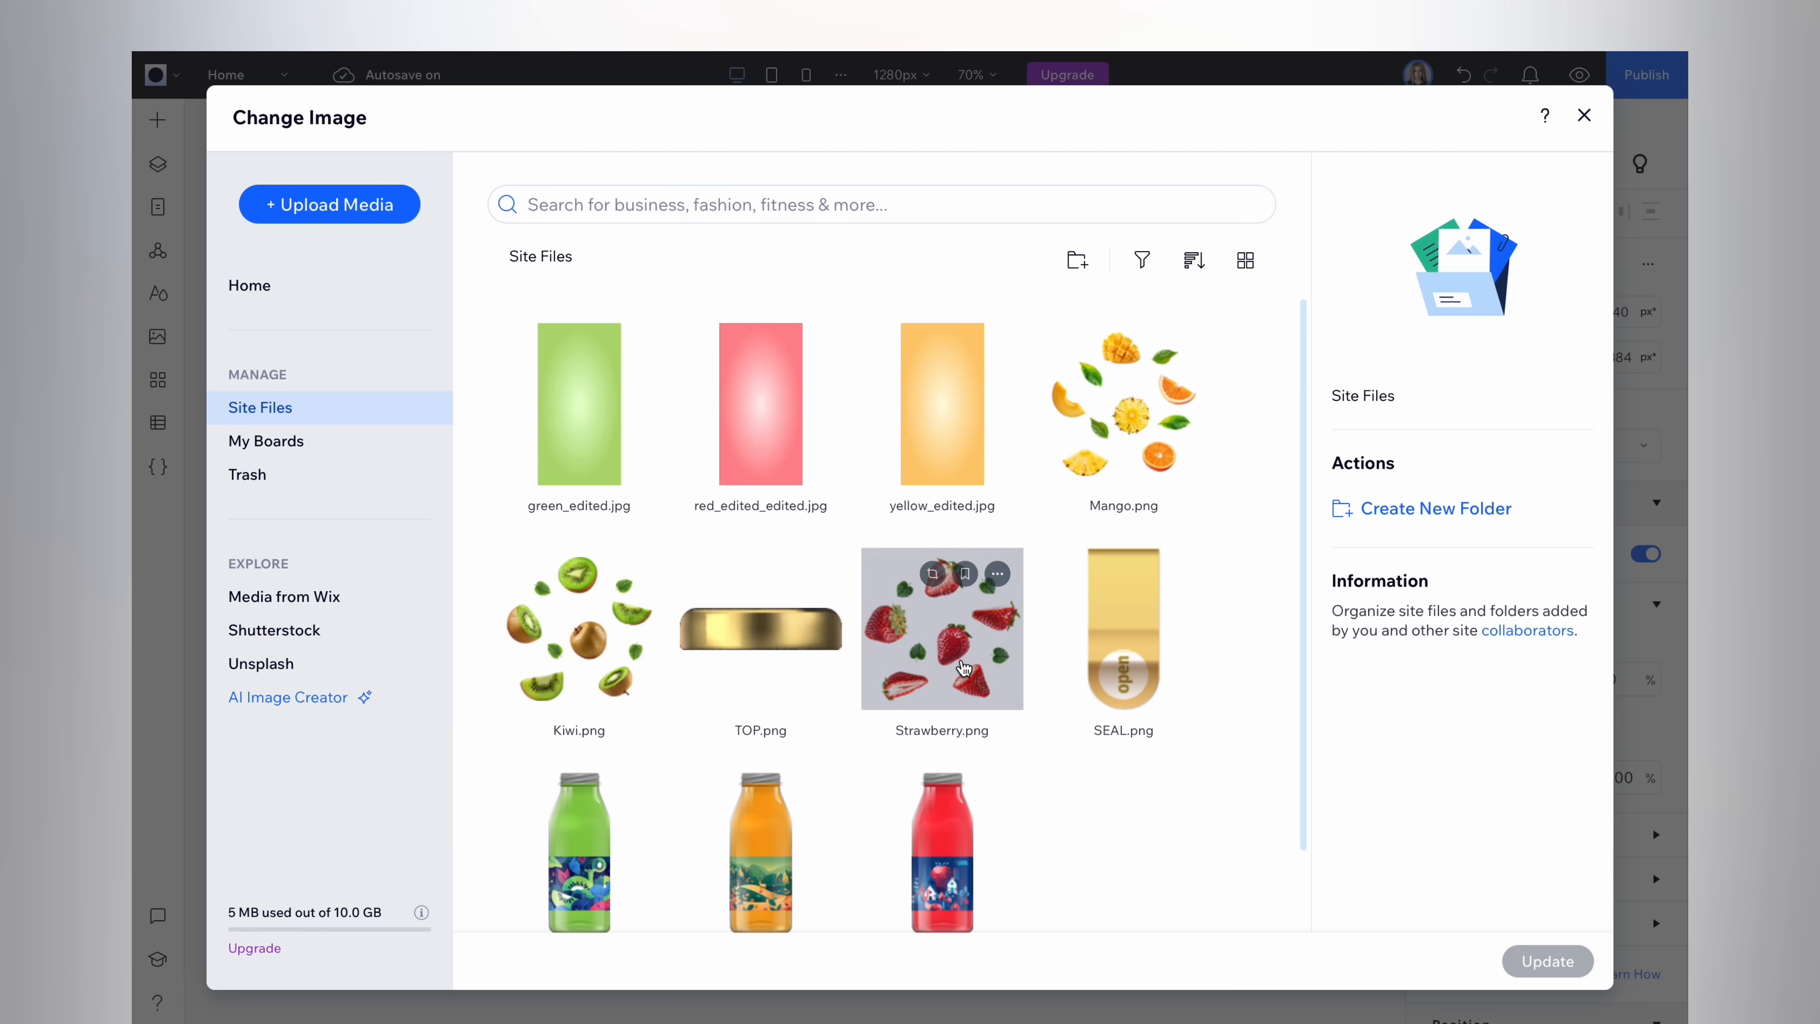
click(987, 694)
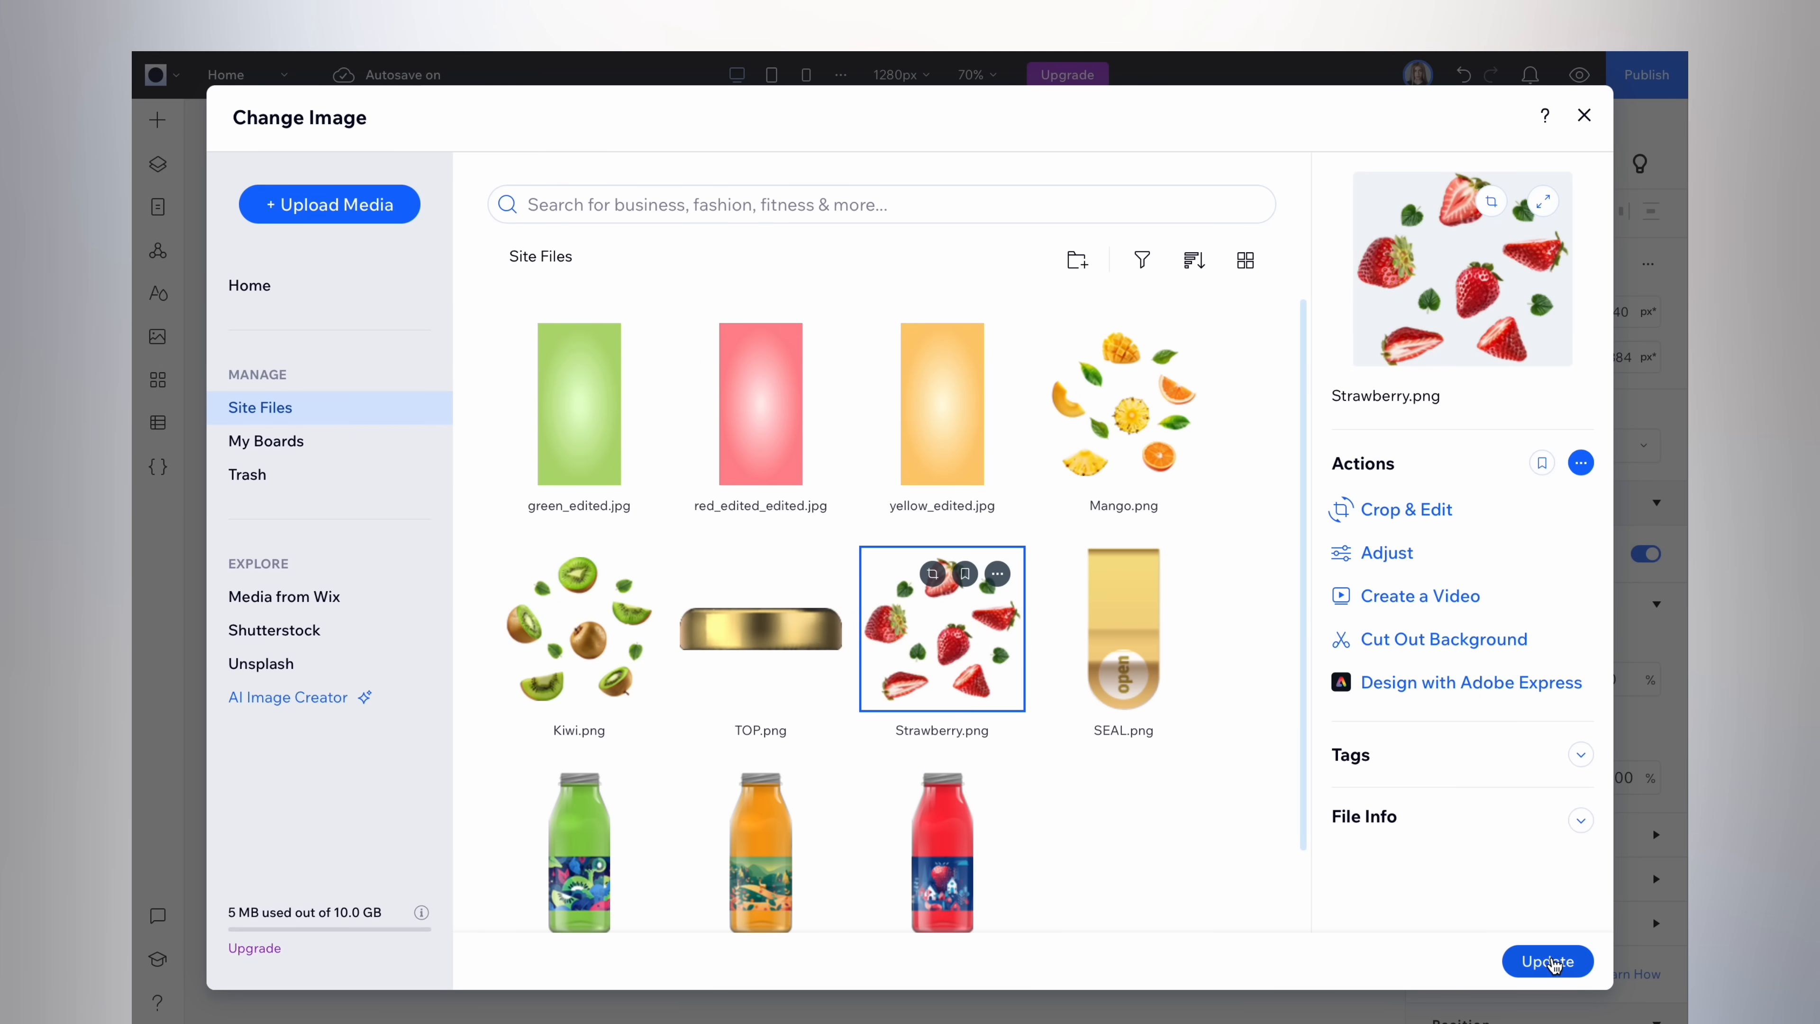
click(1548, 961)
click(622, 681)
click(610, 755)
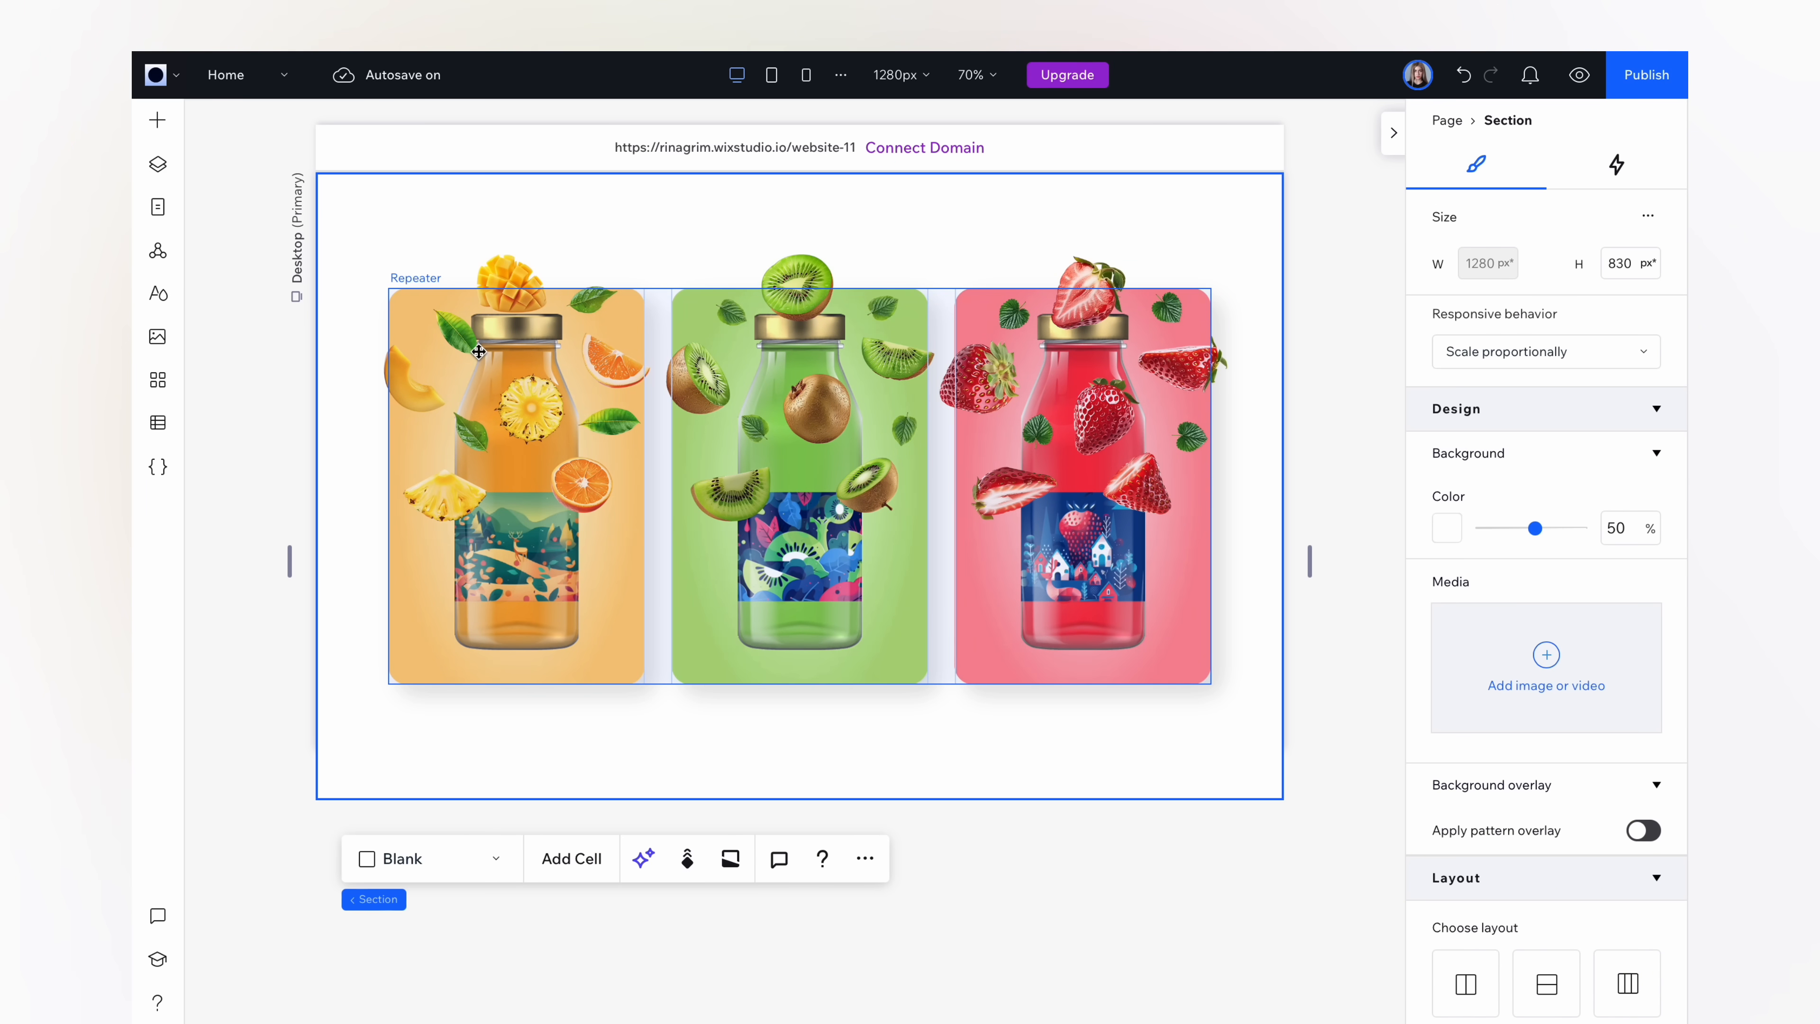
- Reorder the first repeater item's layers so the fruit image sits behind the bottle, just above the gradient background
click(157, 167)
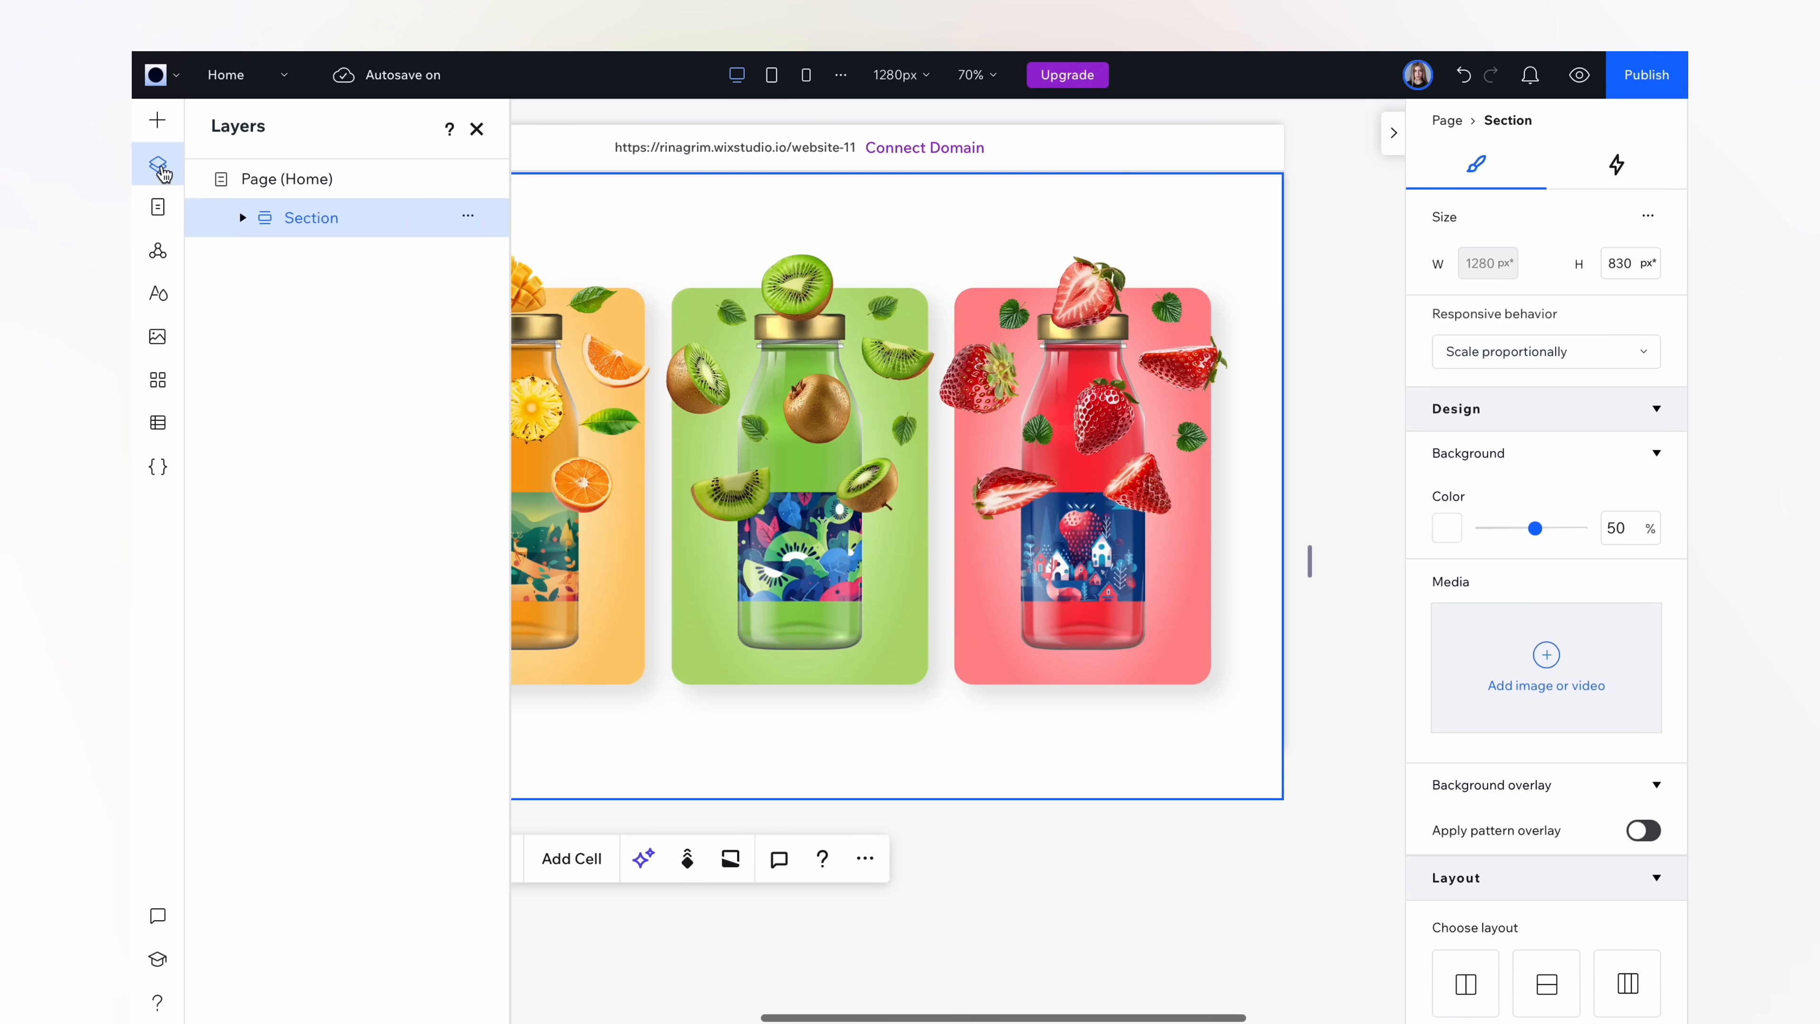
click(244, 217)
click(265, 255)
click(286, 295)
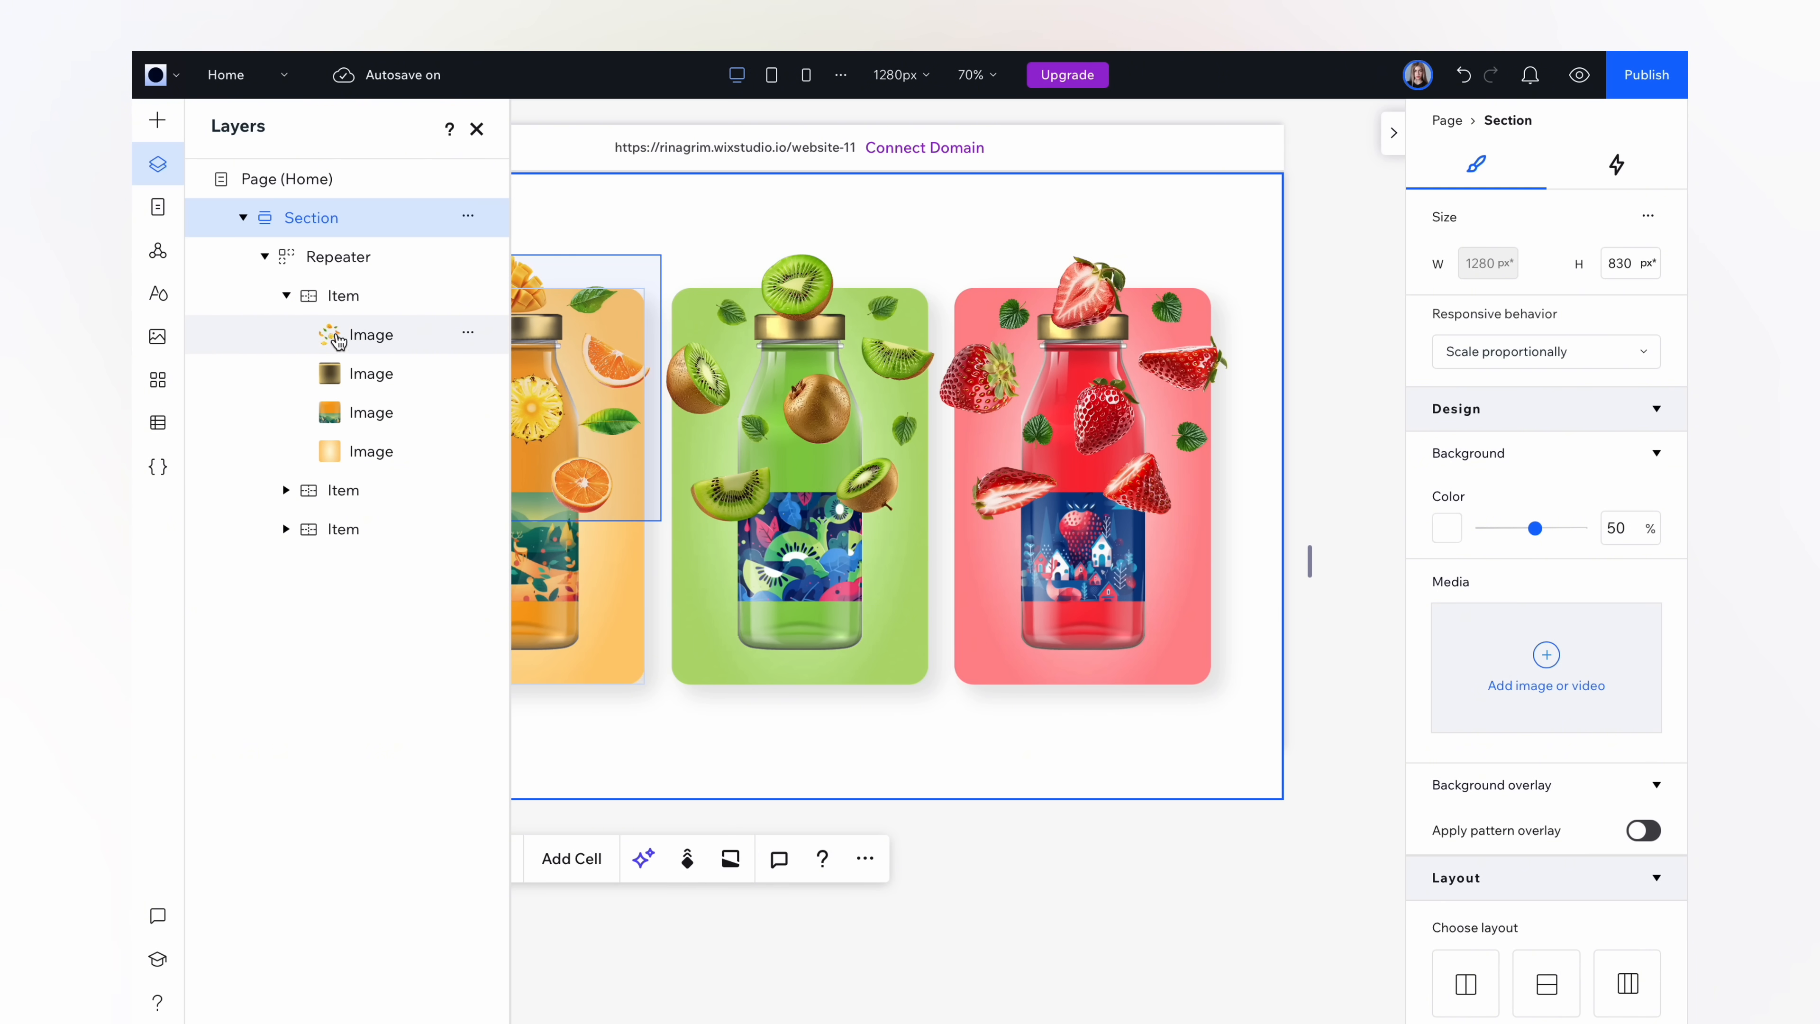
drag(342, 339, 361, 420)
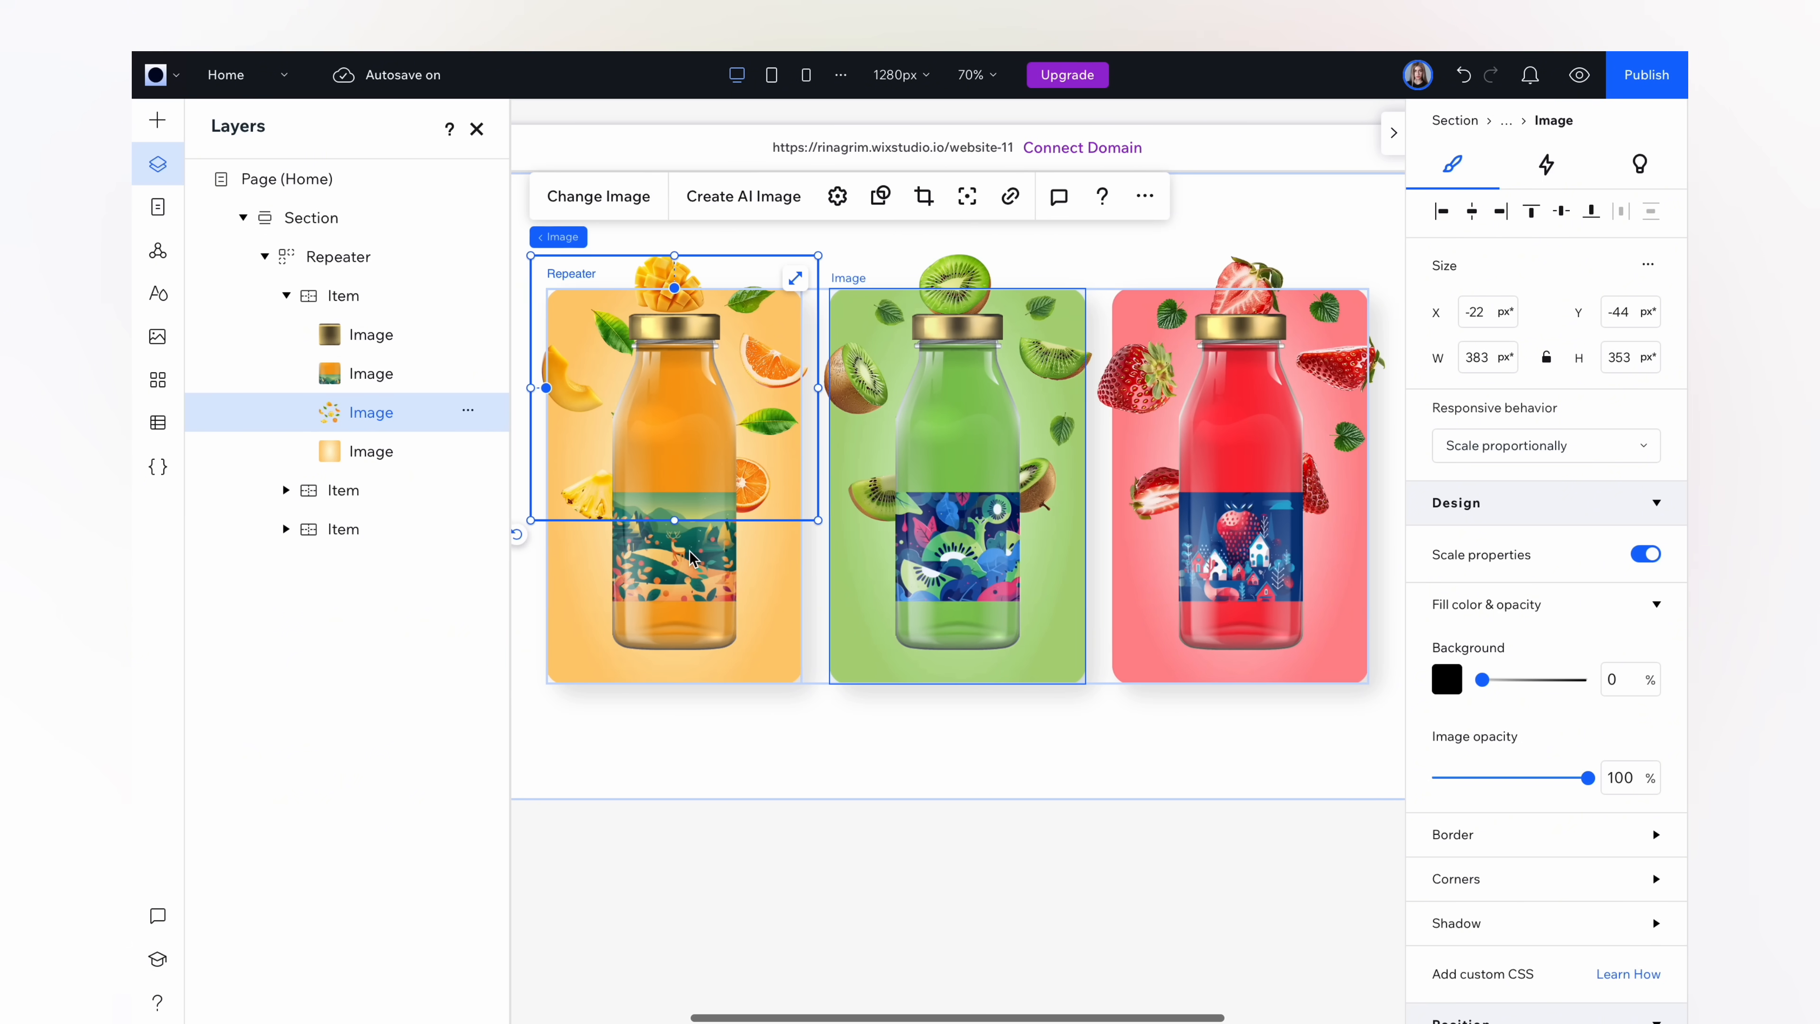
- Rename the fruit image layer as "splash elements" and the bottle image layer as "juice bottle"
double_click(371, 413)
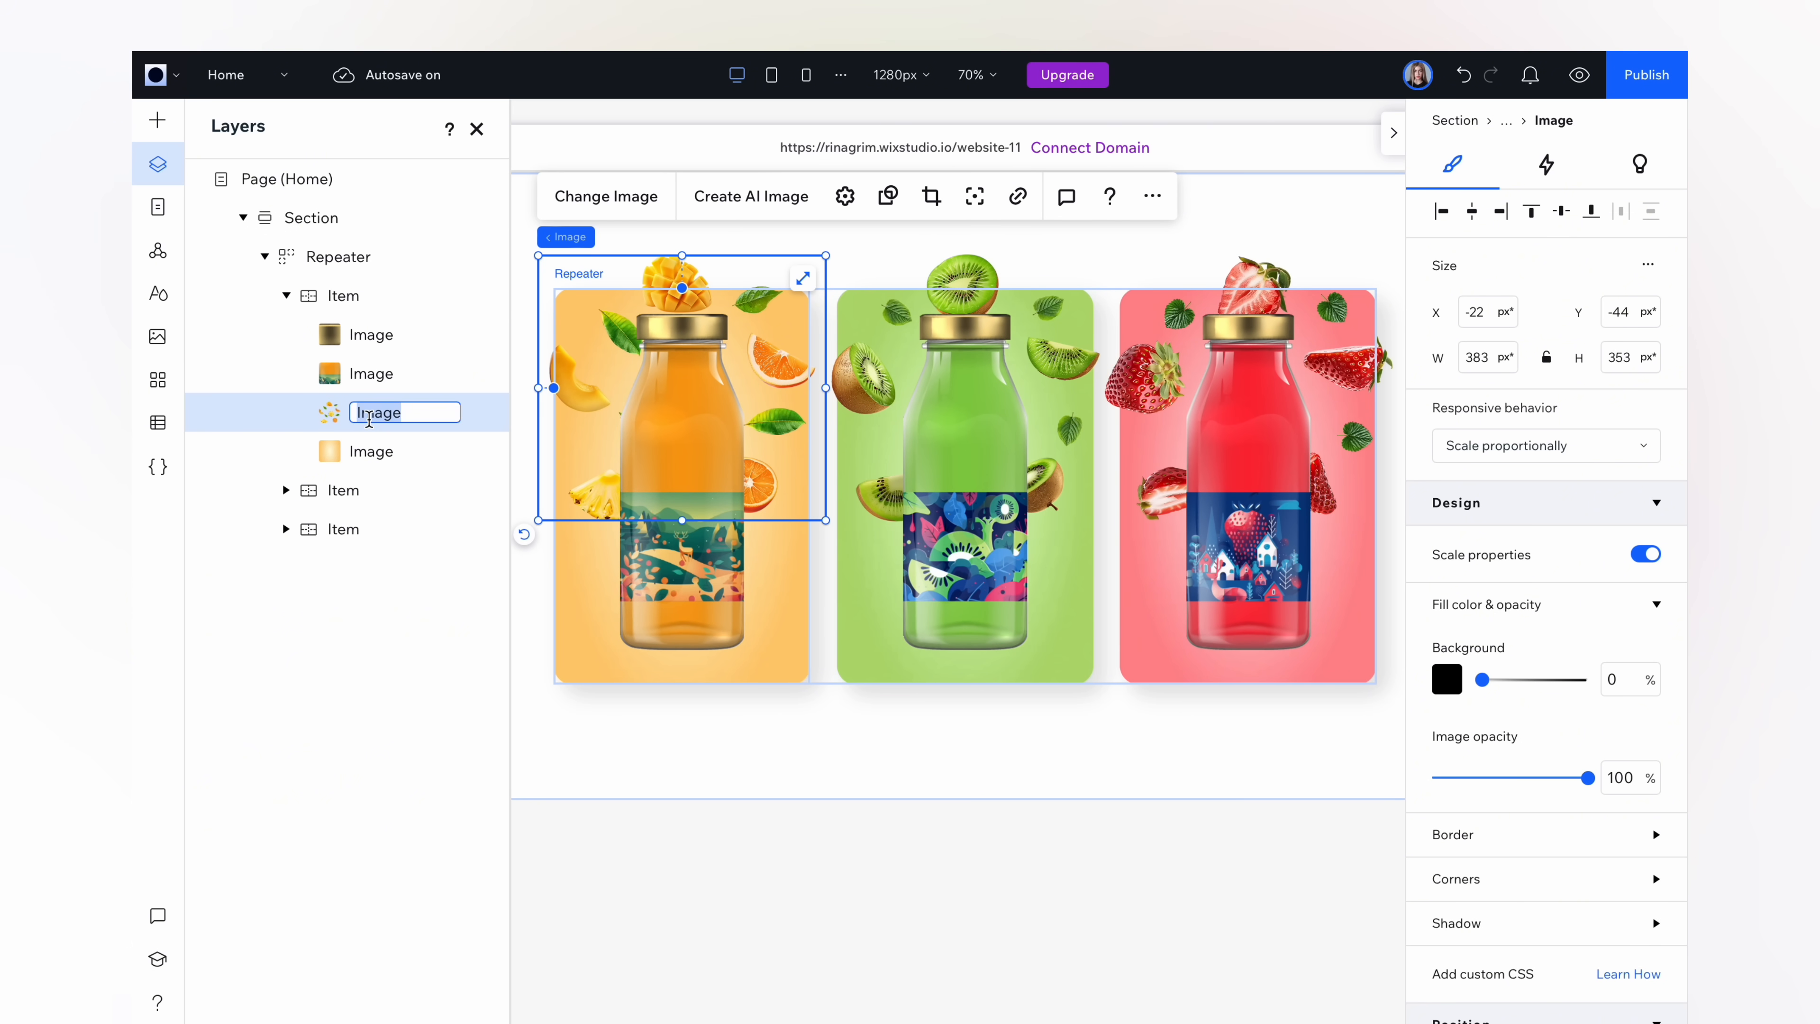
text(sp)
text(lash elements)
click(369, 382)
double_click(370, 385)
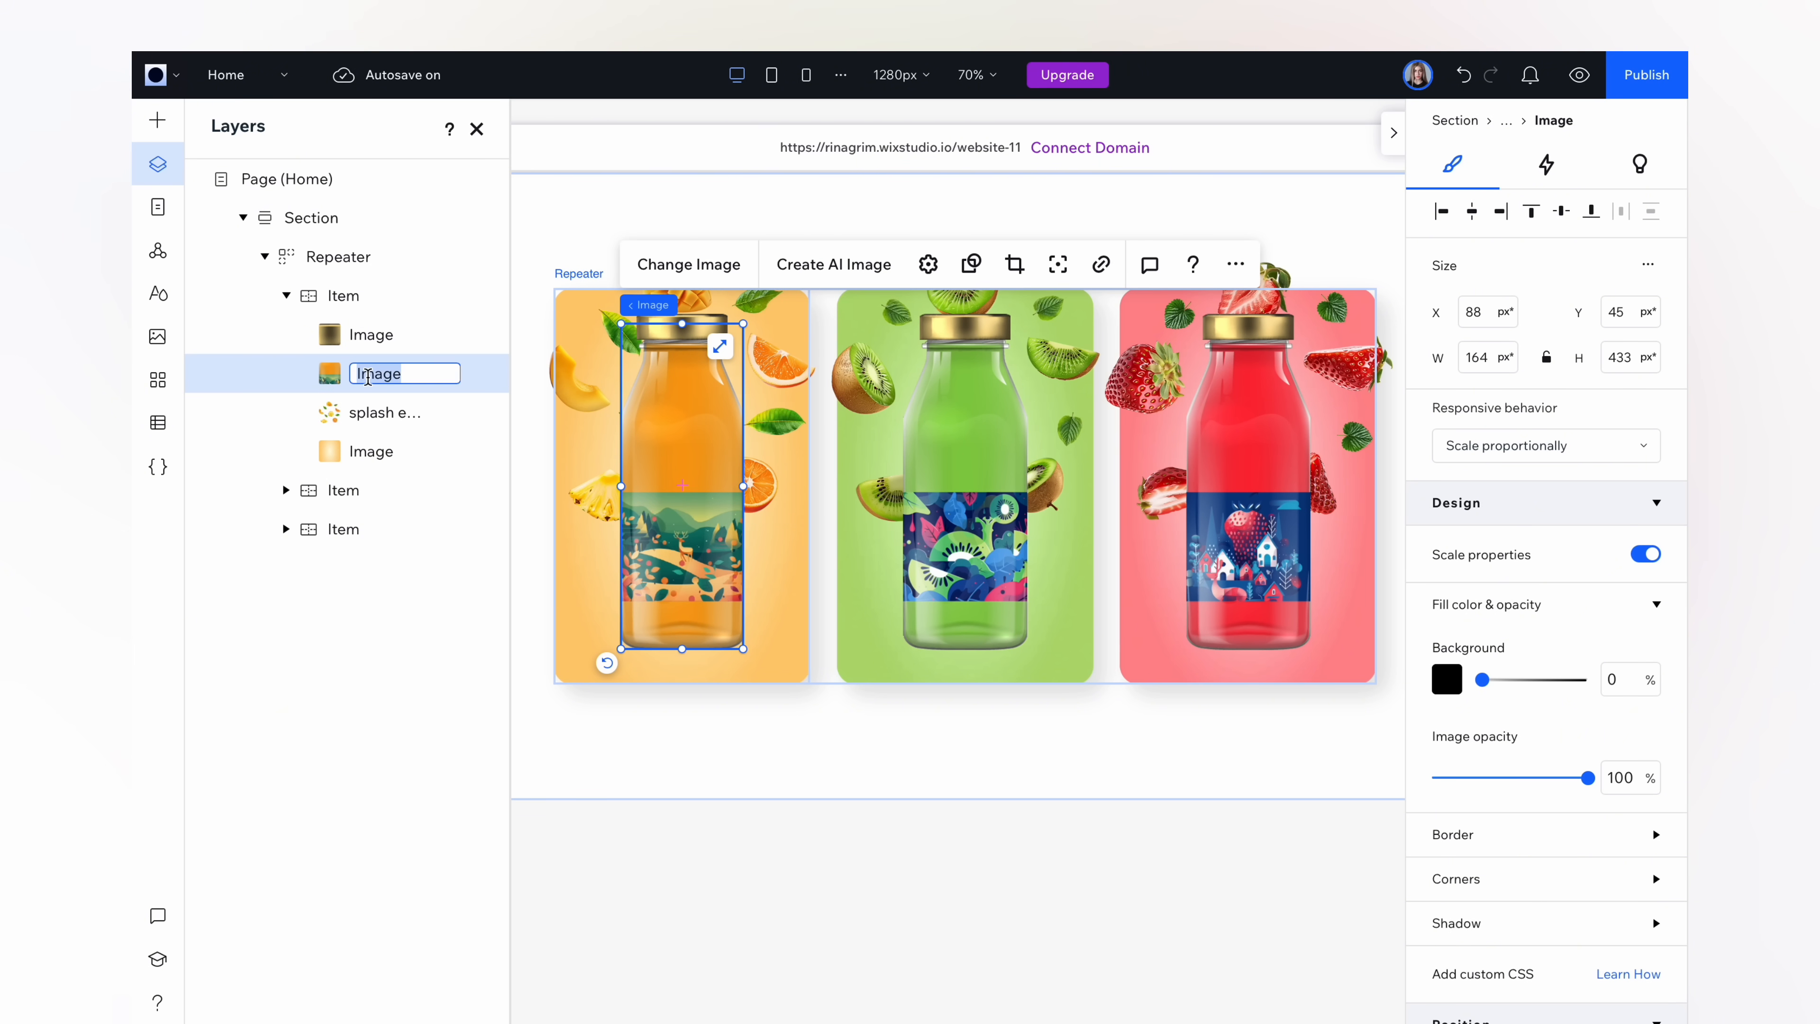
text(juice bottle)
- Rename the gold lid's image layer as "cap" and close the layer list
click(372, 338)
double_click(372, 343)
text(c)
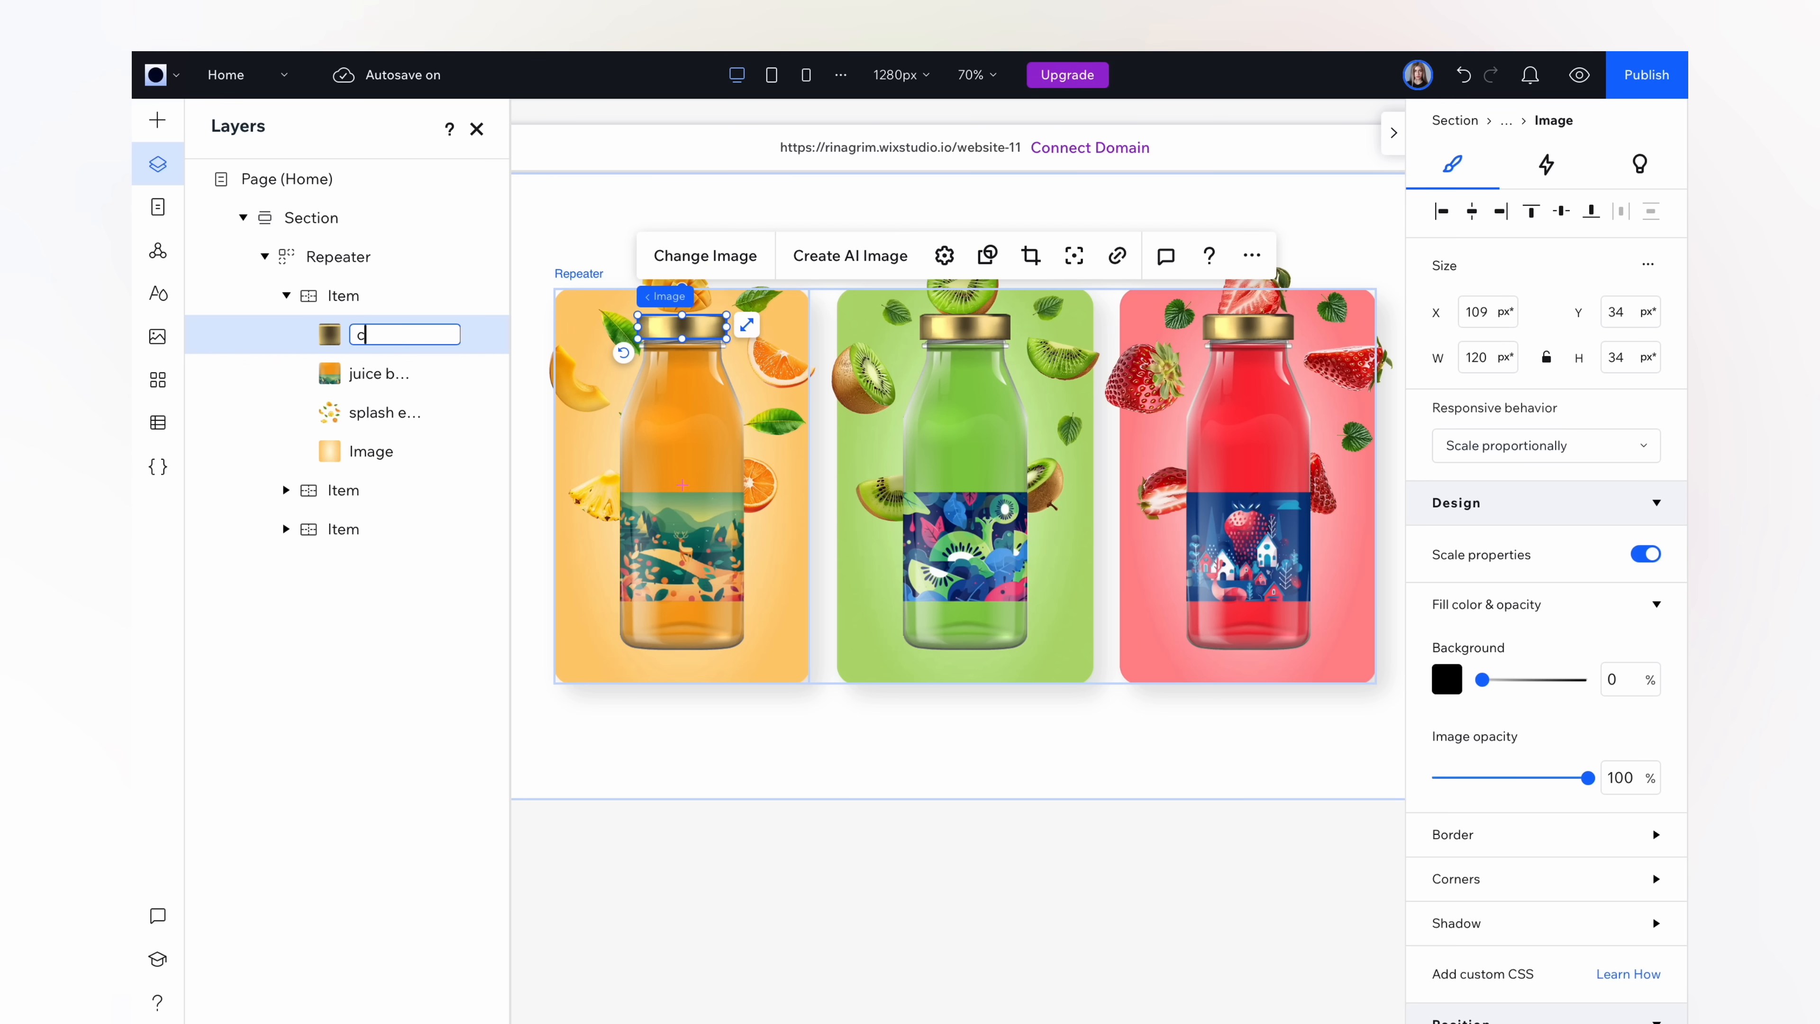
text(ap)
click(396, 703)
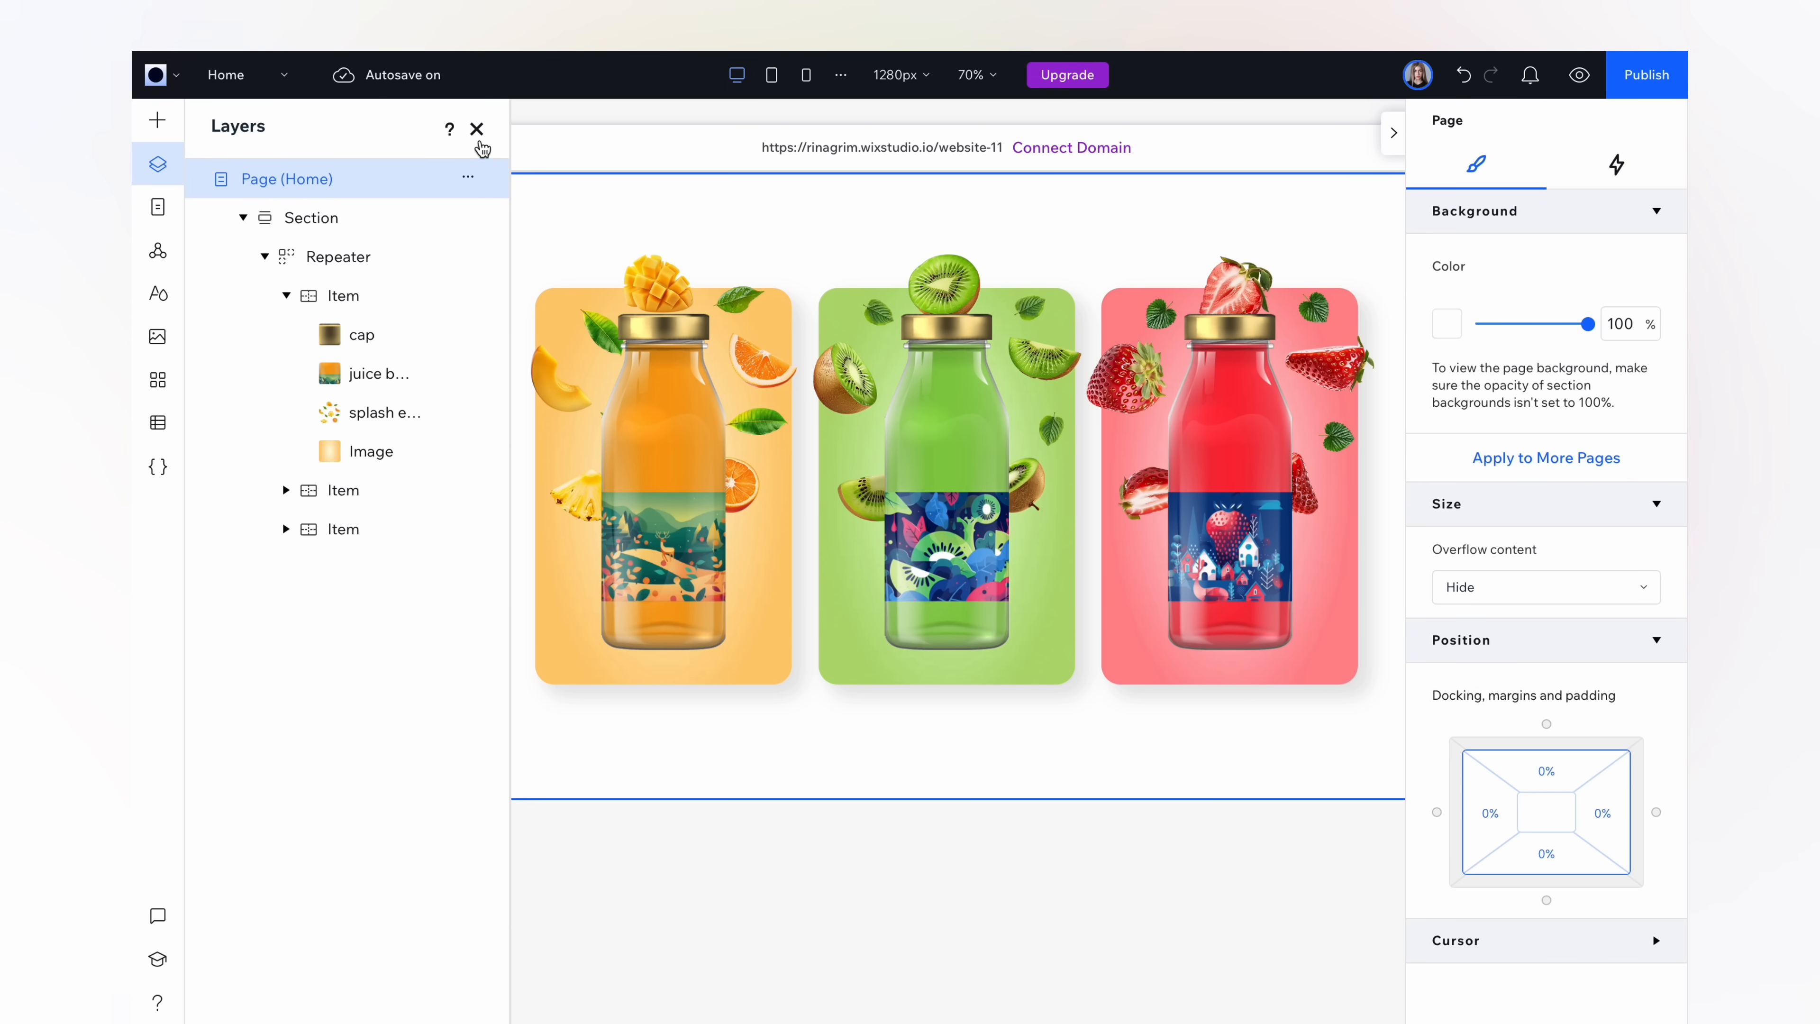
click(477, 131)
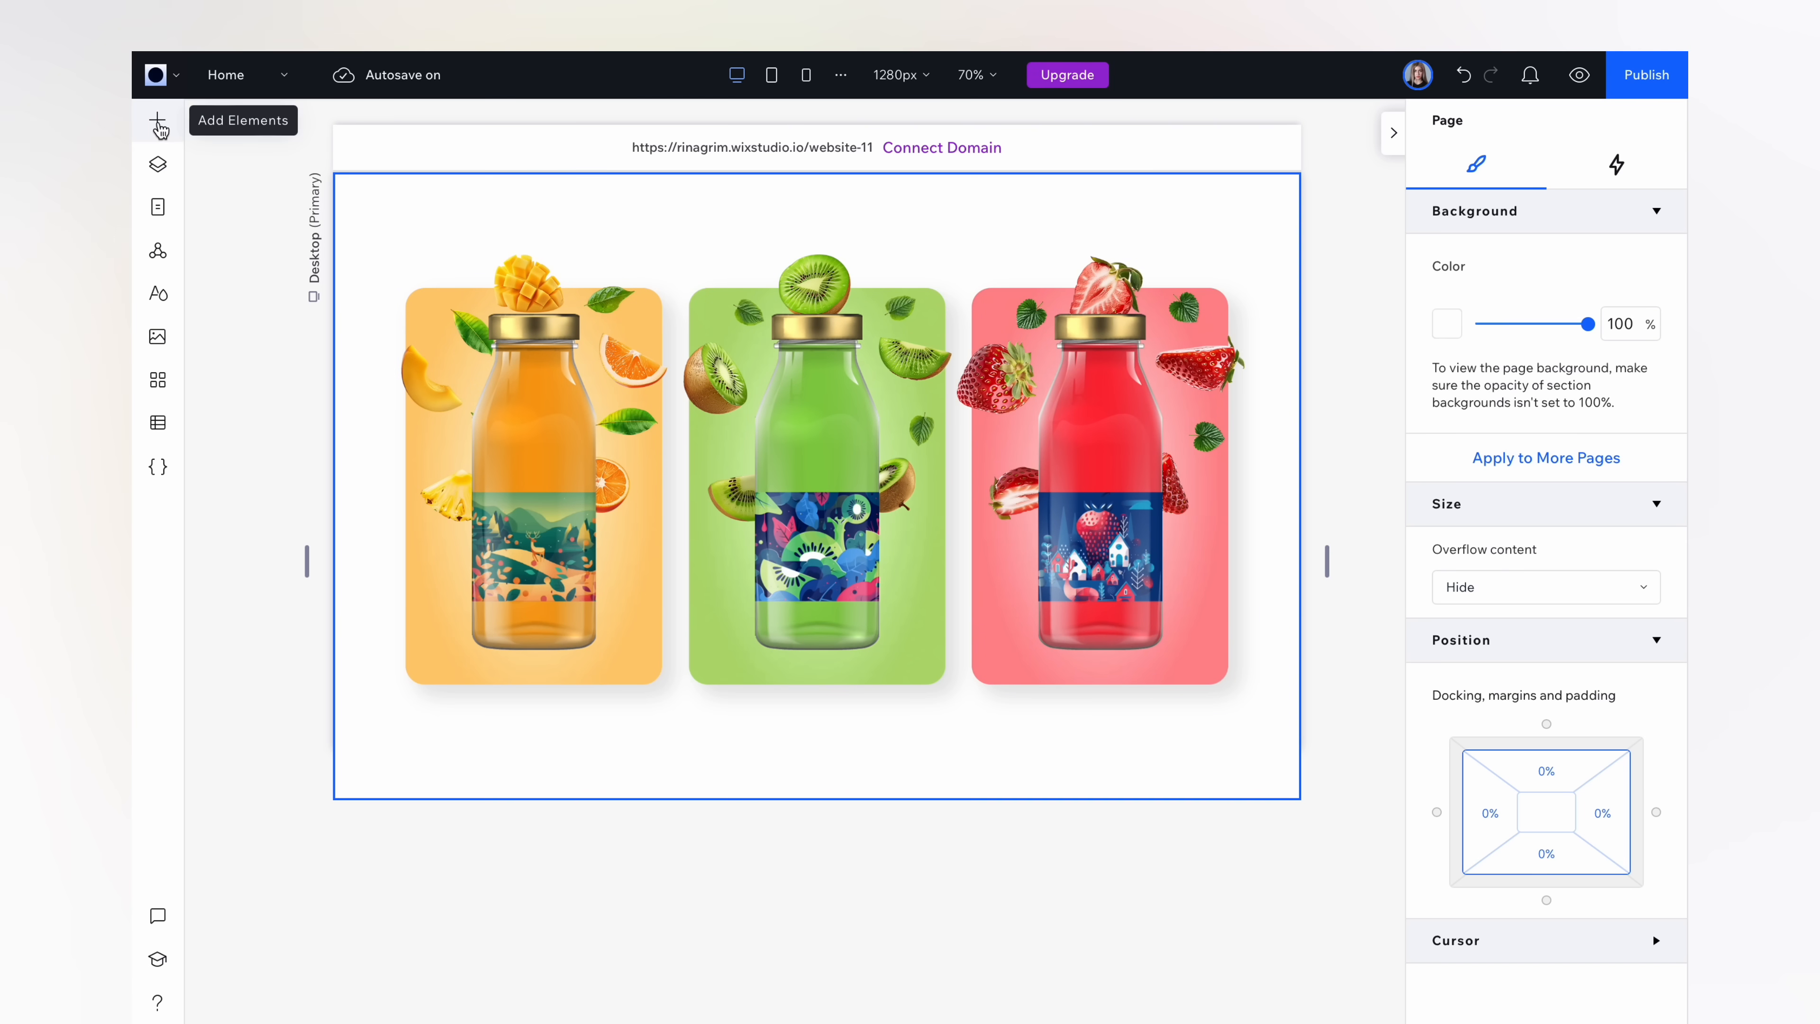
- Add a button to the first repeater item, centred over the bottle's lower end, and increase its height to 65 px
click(158, 120)
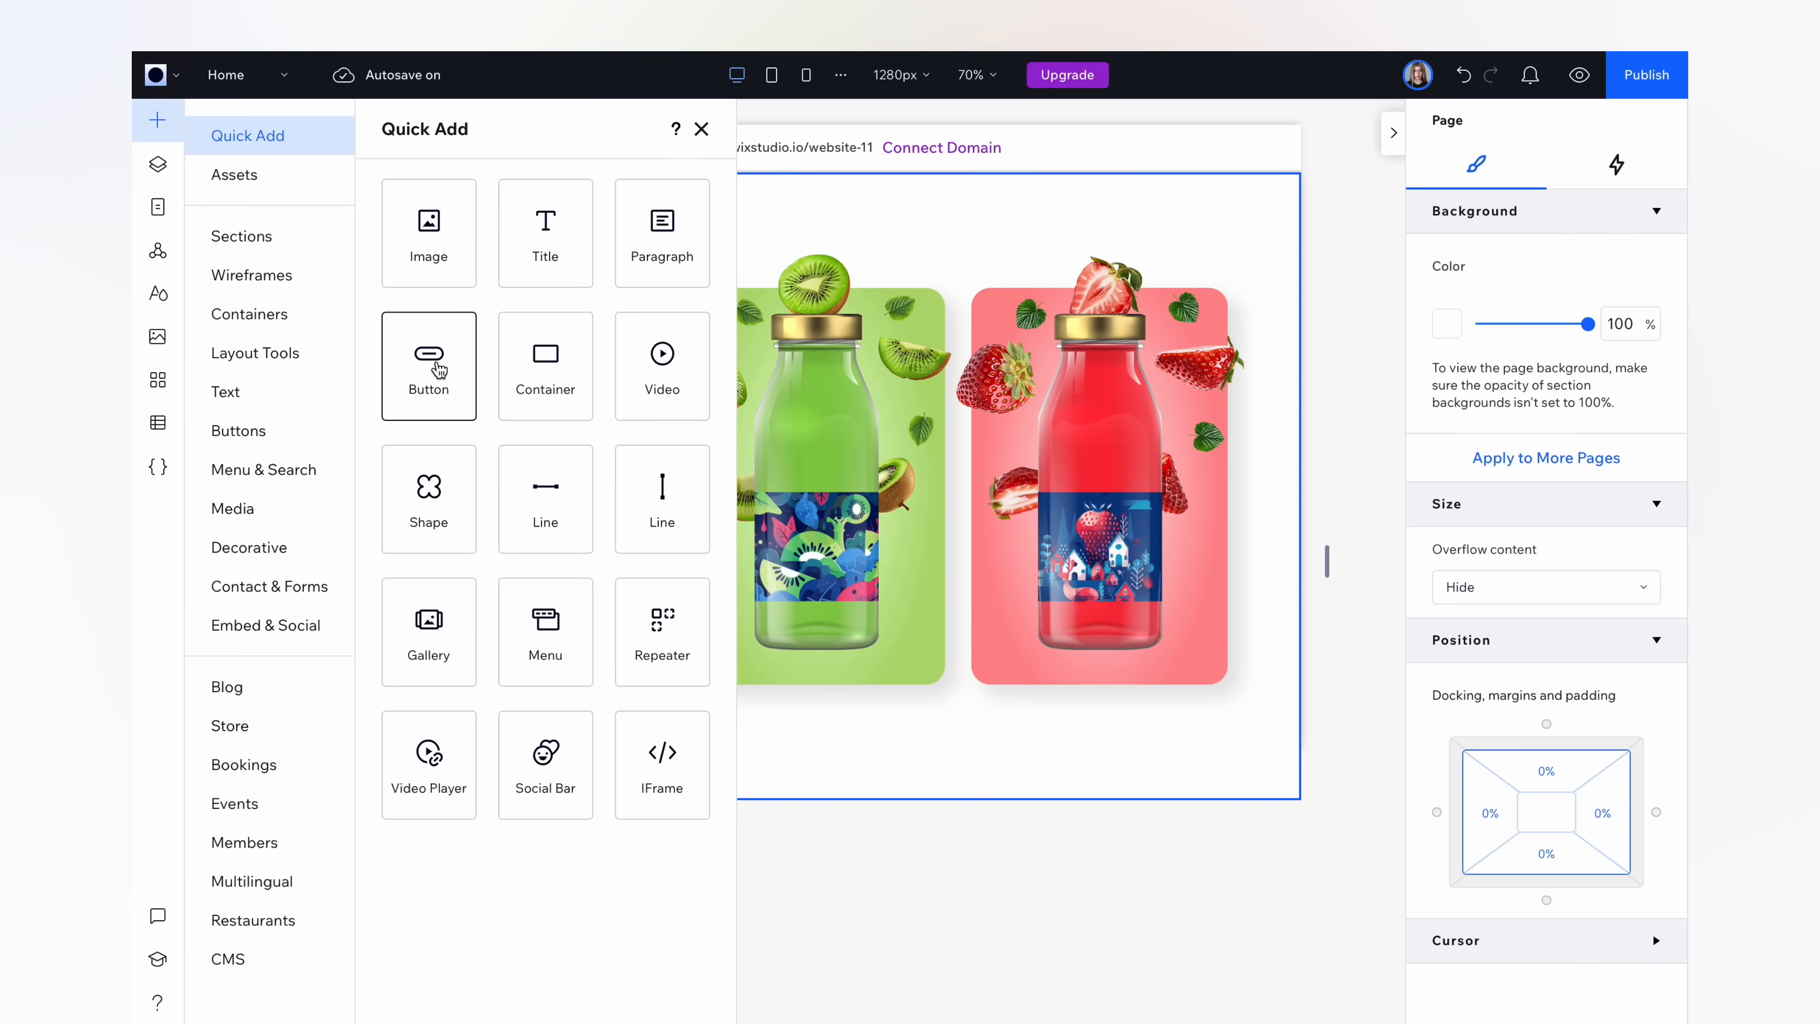
drag(439, 372, 654, 642)
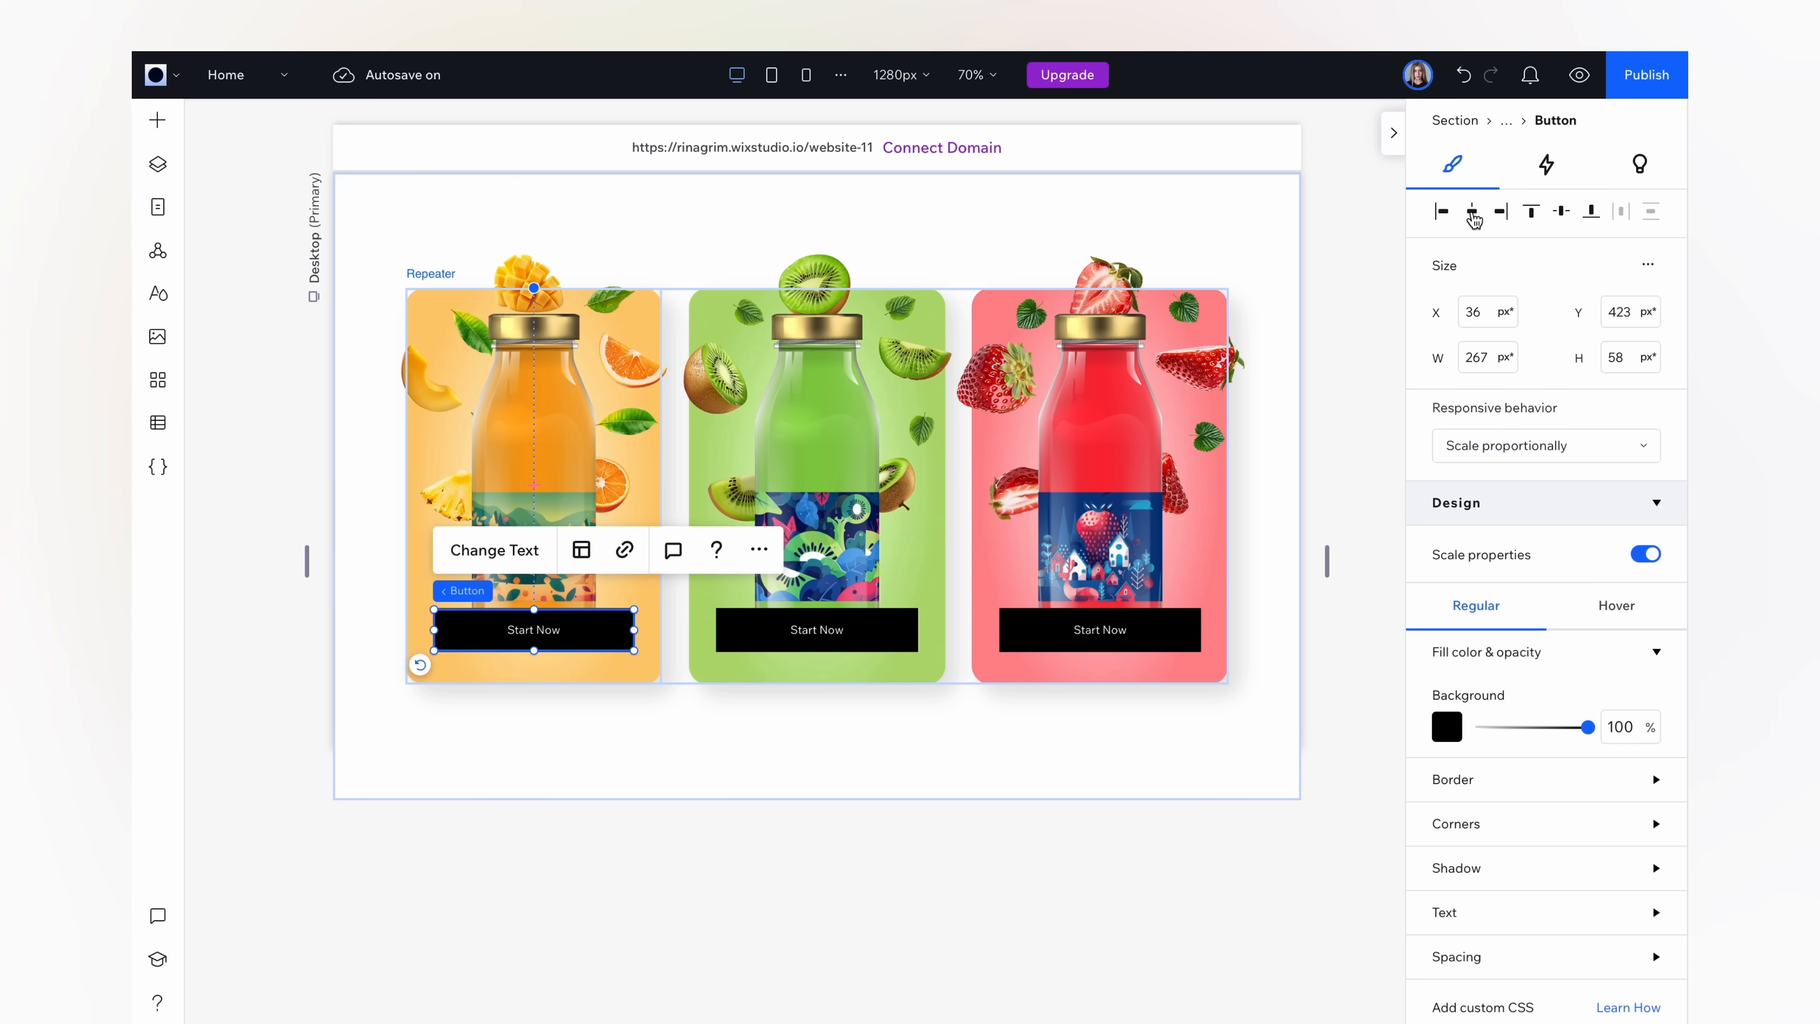
drag(529, 642, 533, 660)
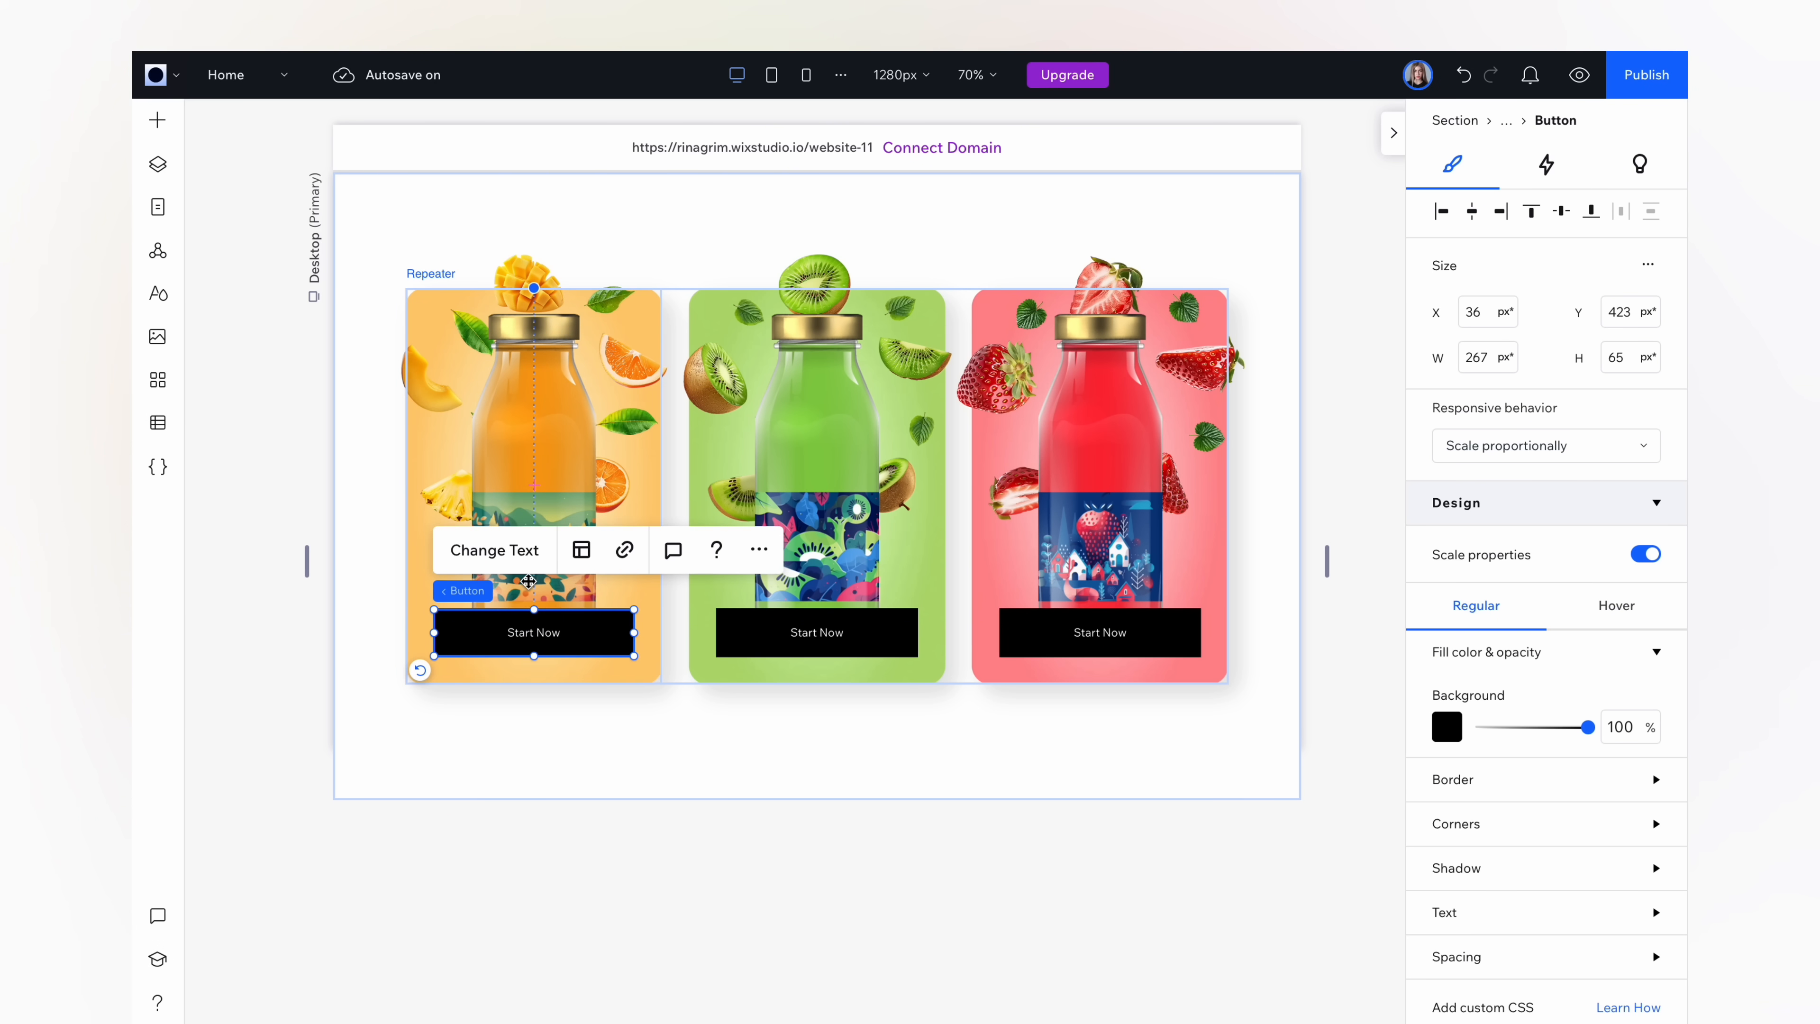
- Change the orange card's button text to "Buy Now"
click(516, 558)
text(Buy N)
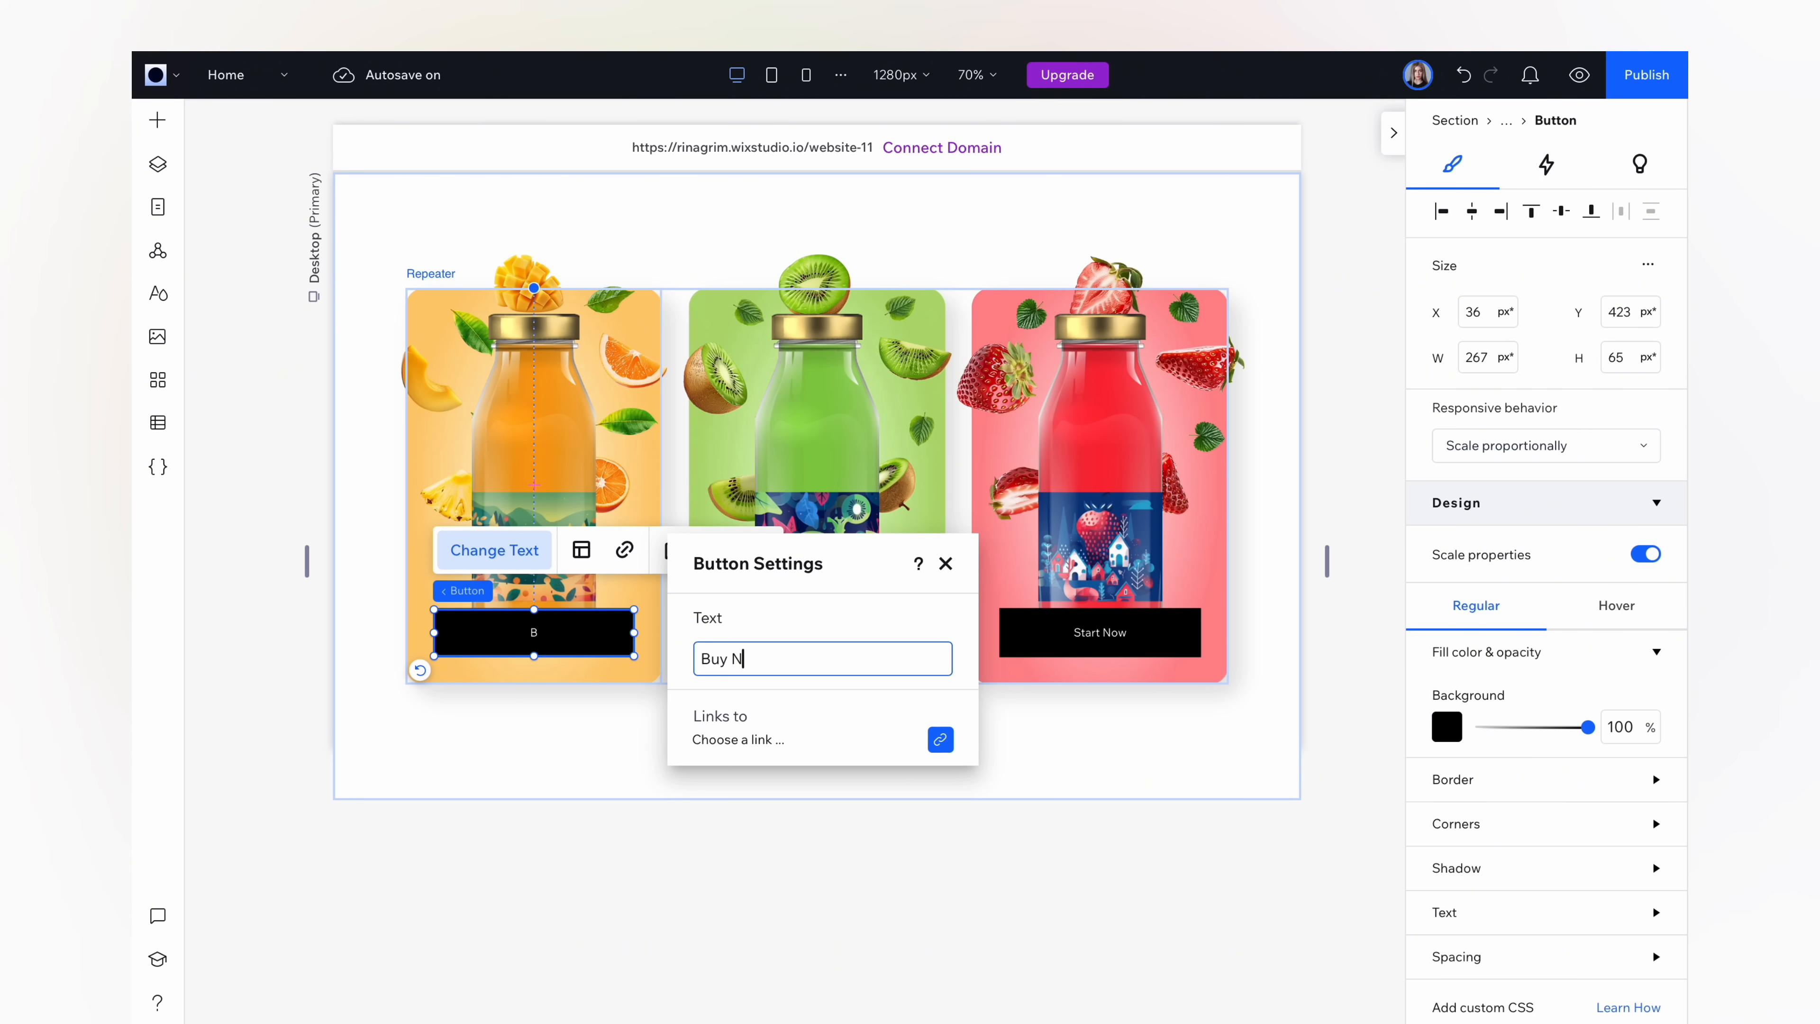
text(ow)
key(Return)
- Set the button's text font to Gloock
scroll(1510, 930, down, 3)
click(1465, 679)
scroll(1473, 702, down, 2)
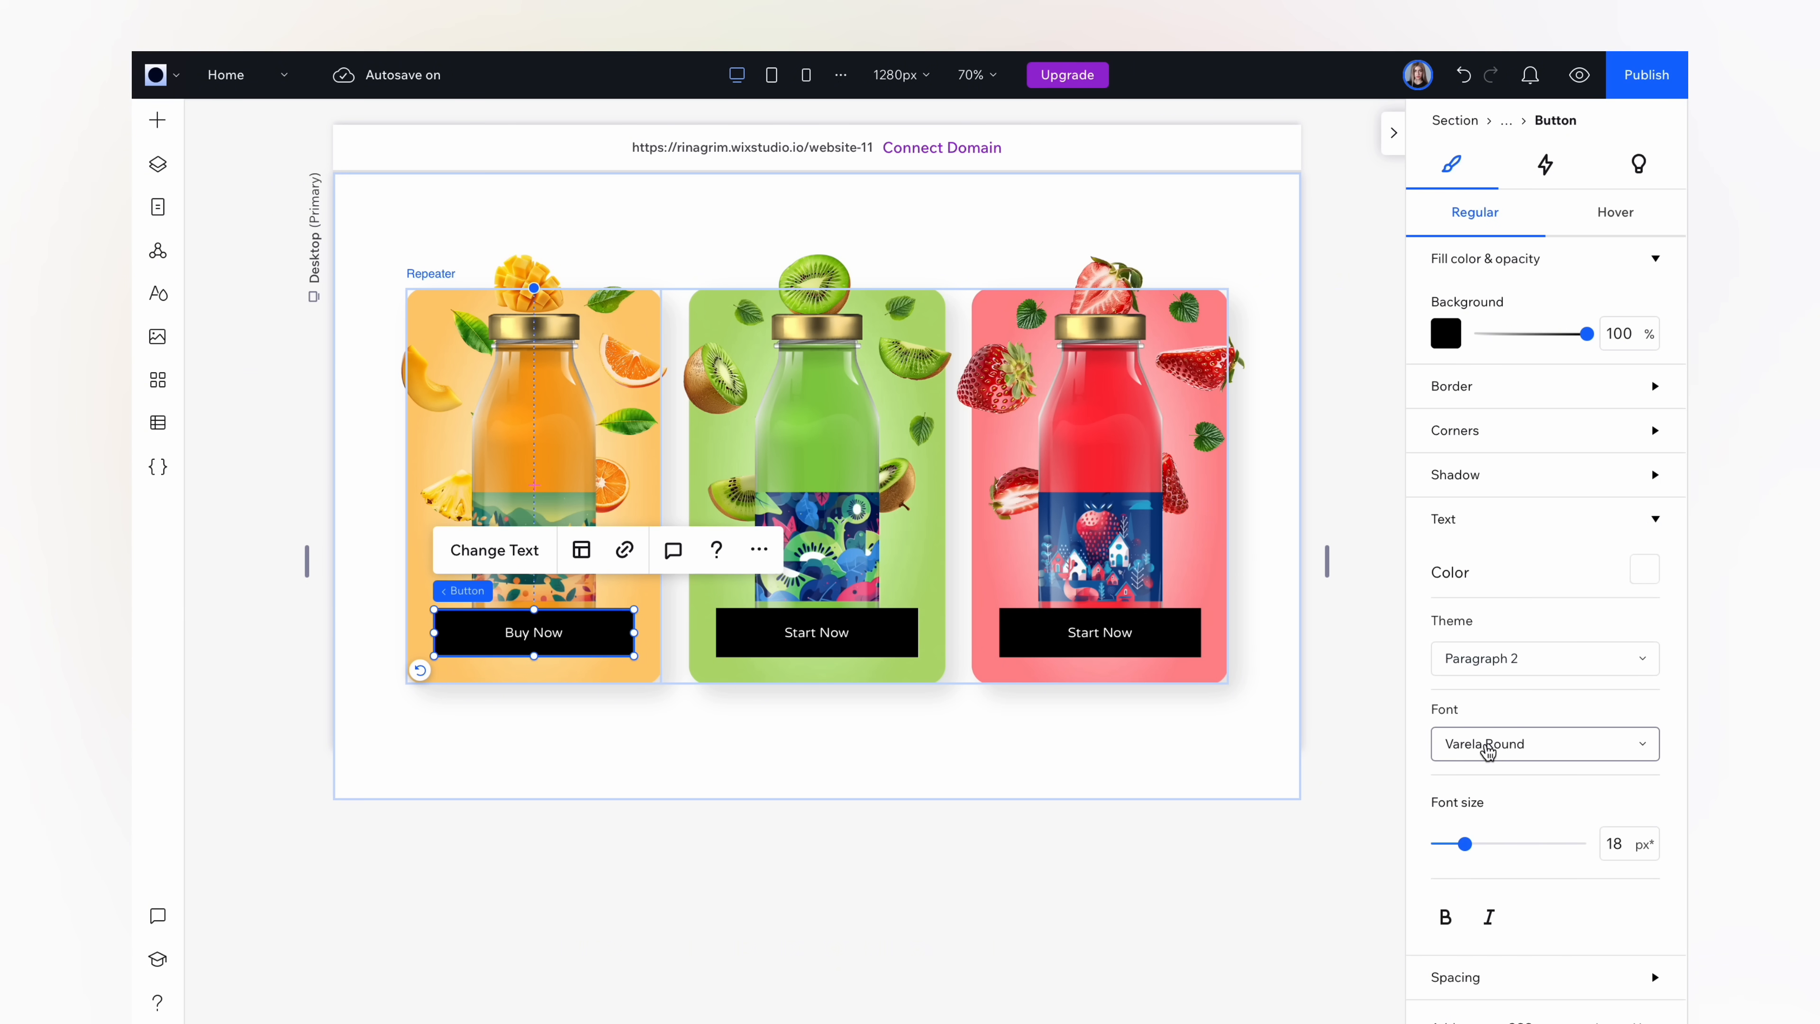
click(1488, 750)
text(Gloock)
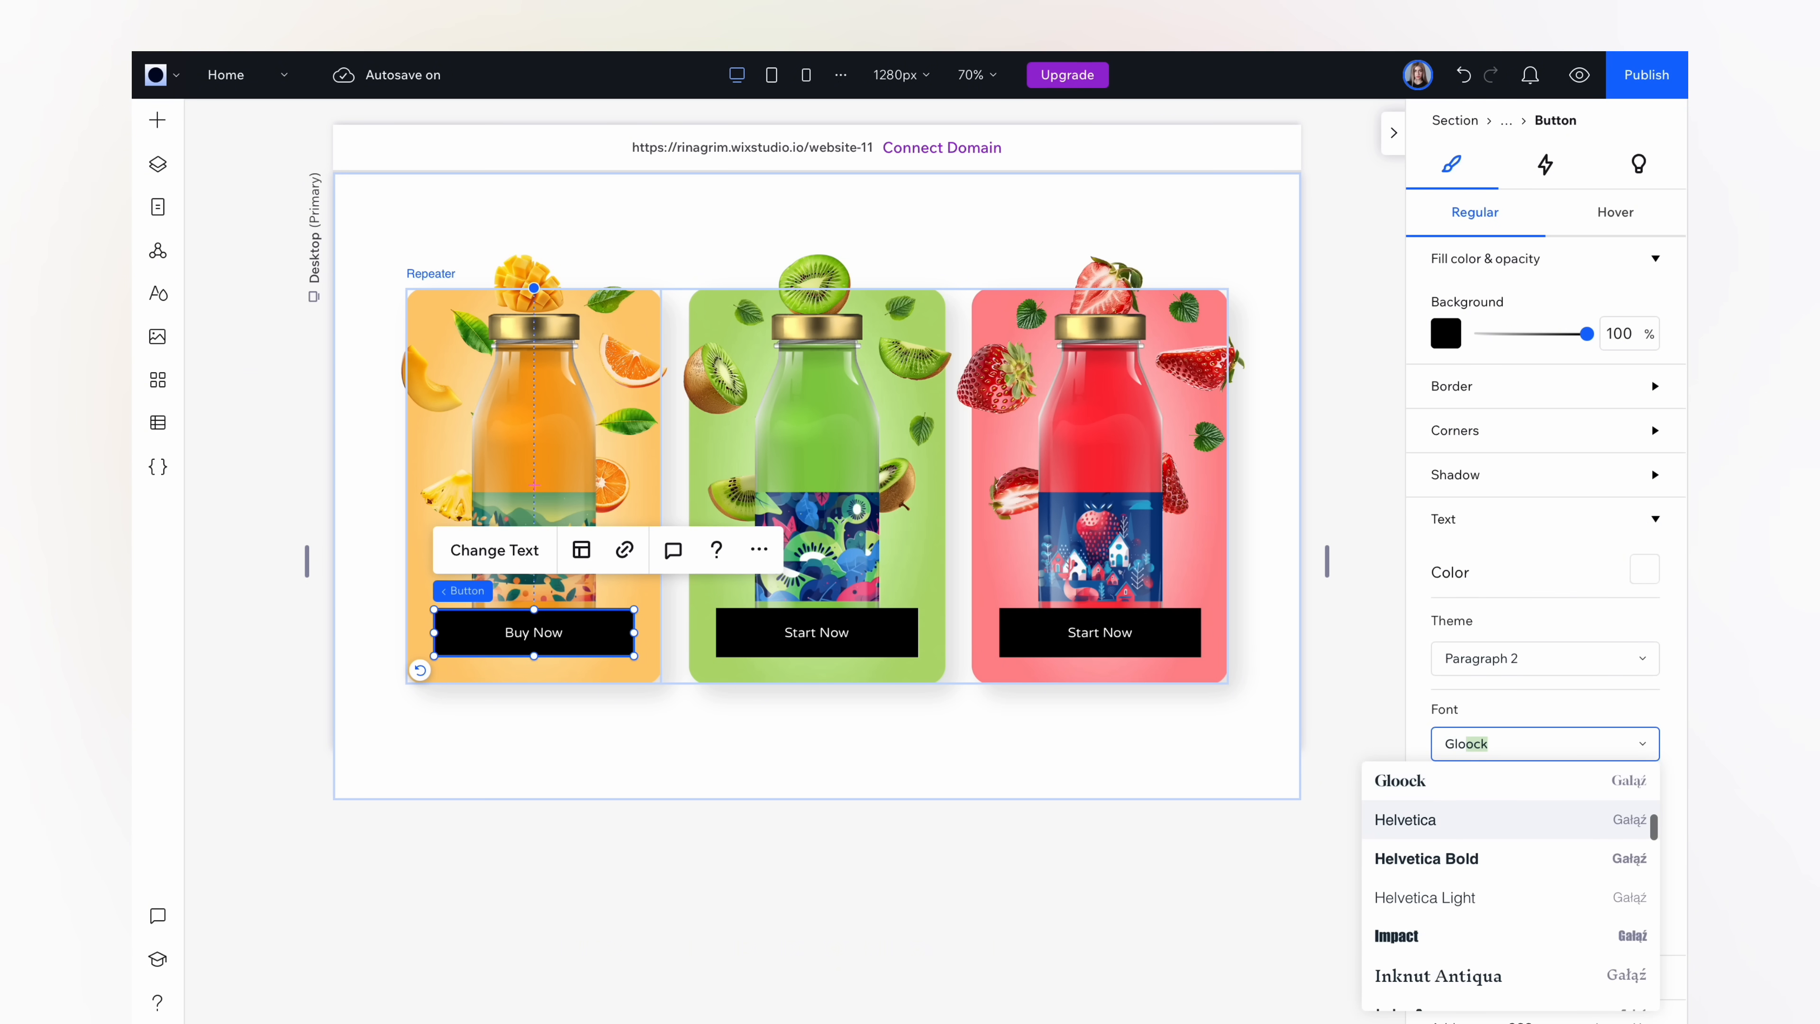
click(1380, 788)
- Round all four corners of the button with a 15 px radius
click(1533, 439)
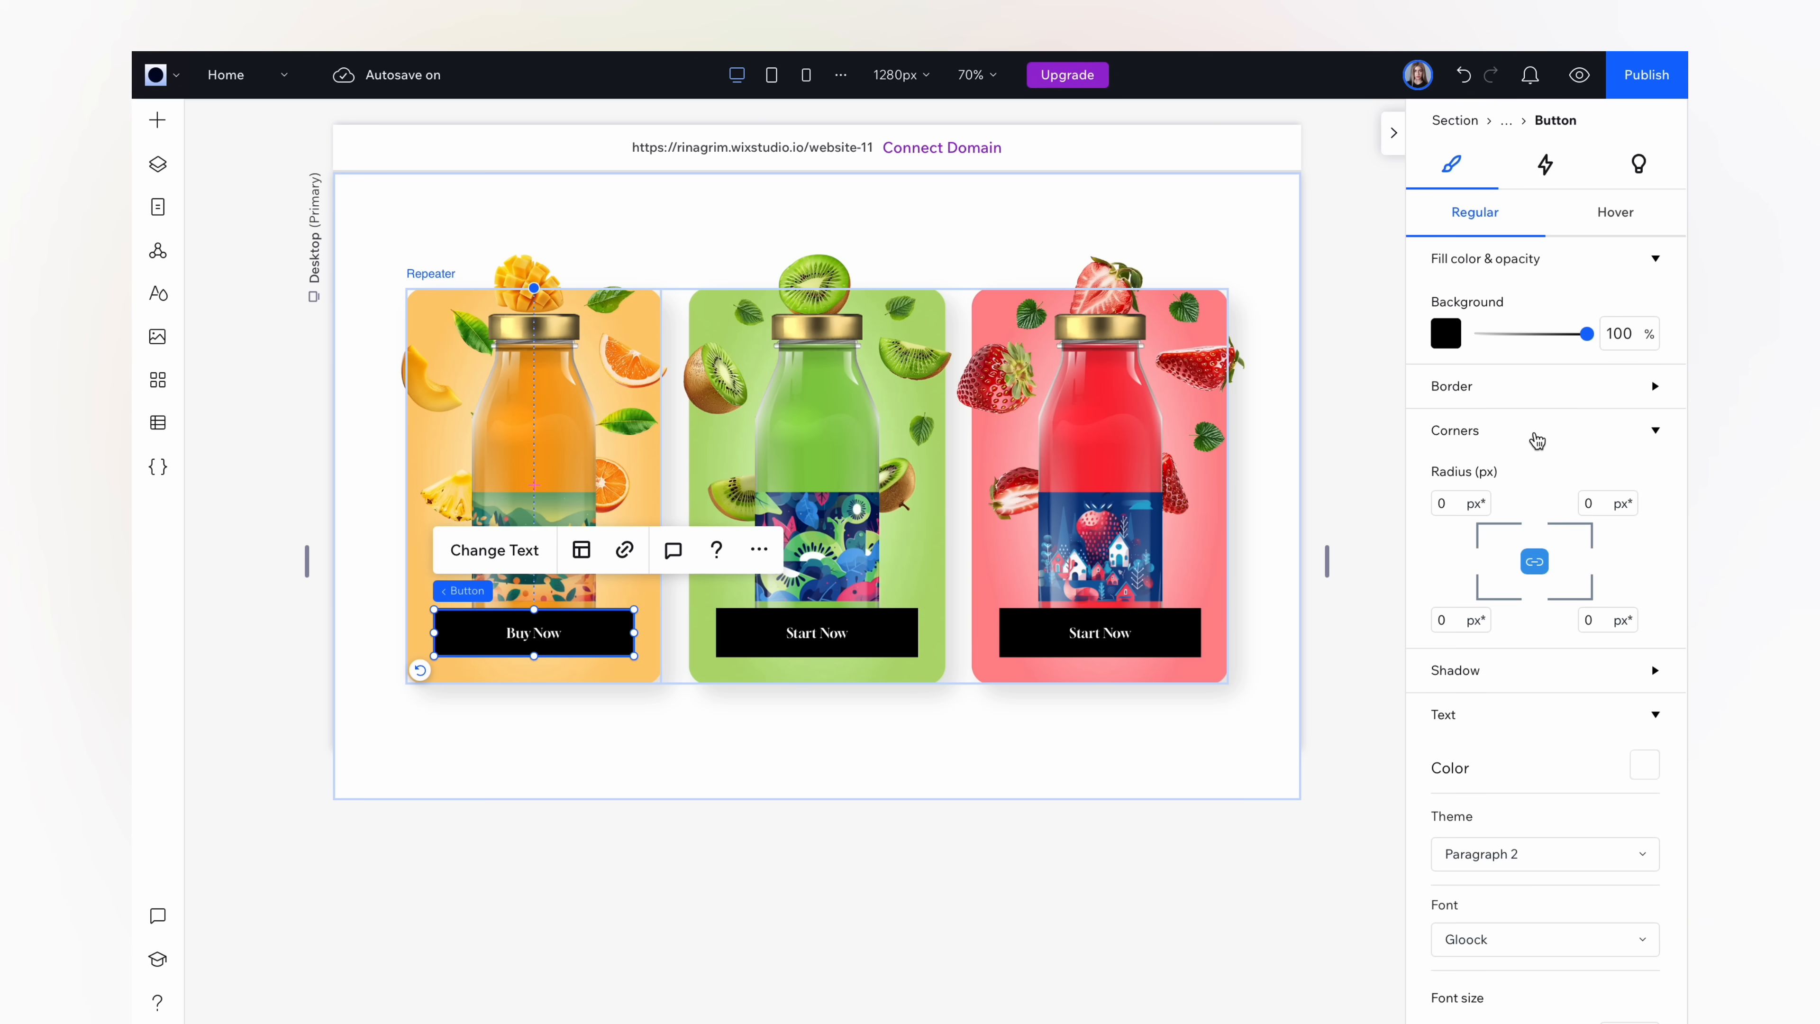
click(1444, 502)
text(1)
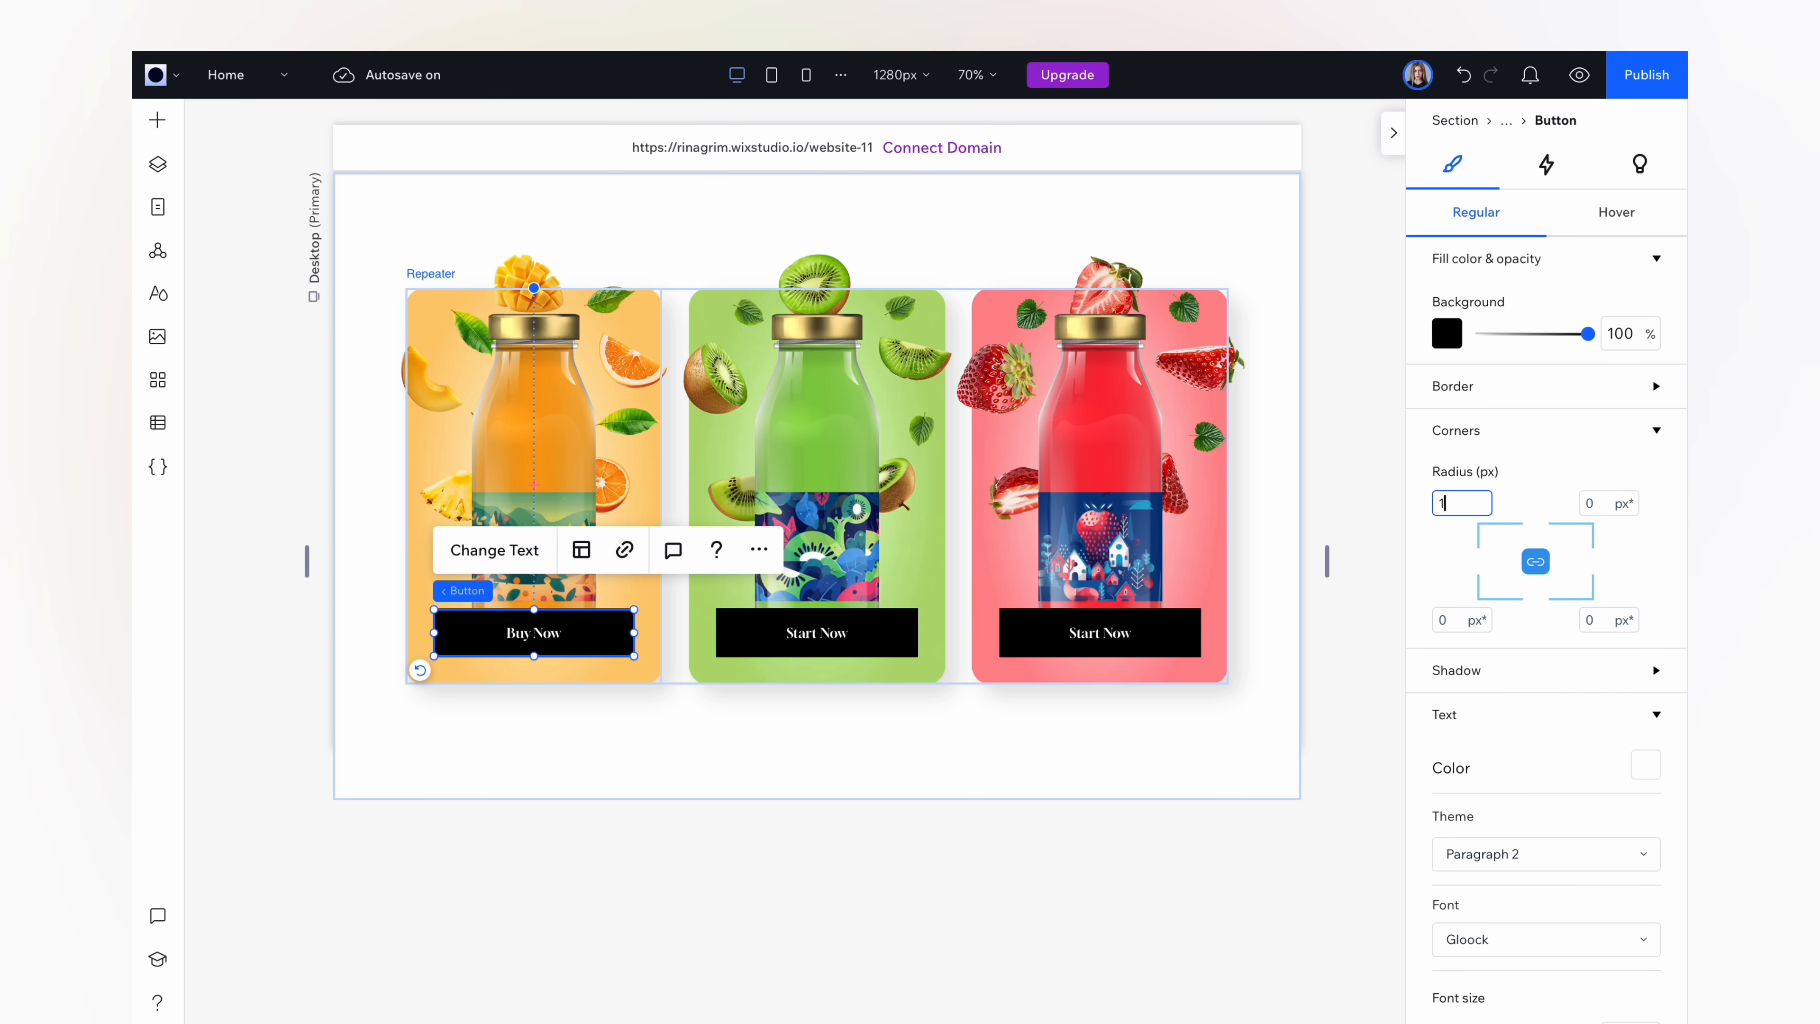
text(5)
key(Return)
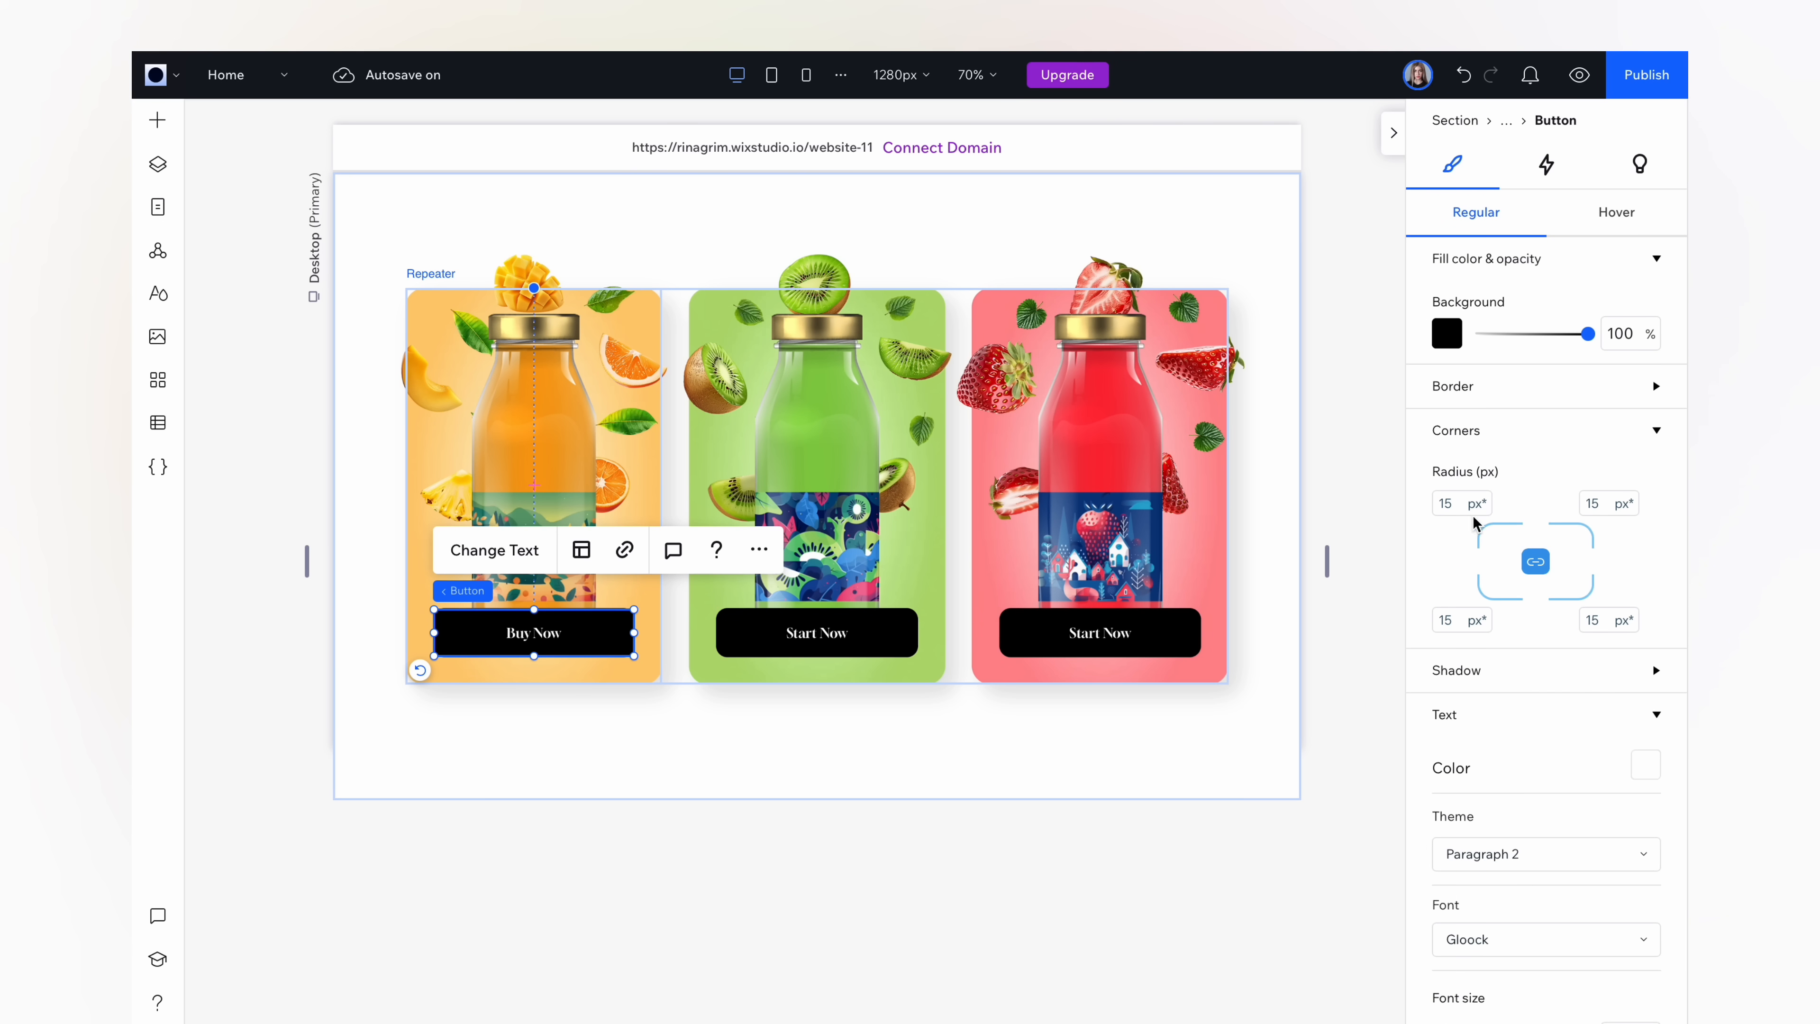
click(1472, 430)
- Set the button's background opacity to 0% and give it a white (#FFFFFF) border
drag(1587, 334, 1442, 333)
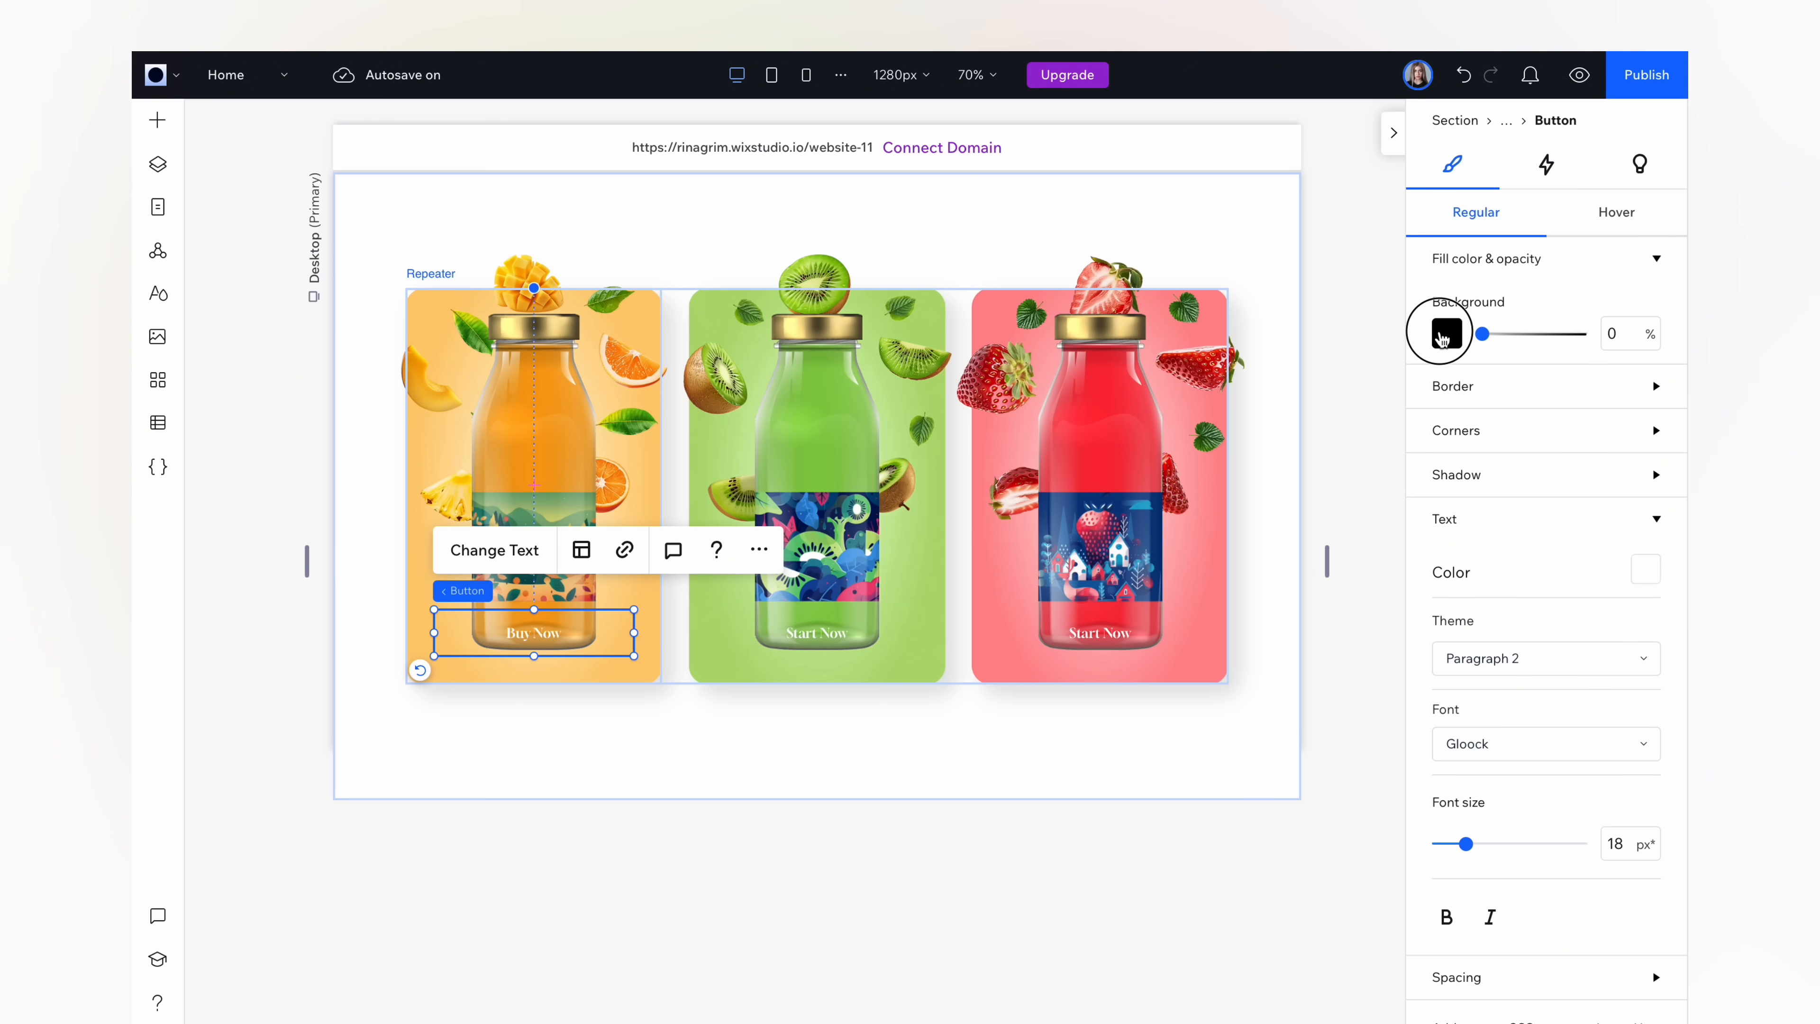
click(1475, 407)
click(1446, 463)
click(1473, 602)
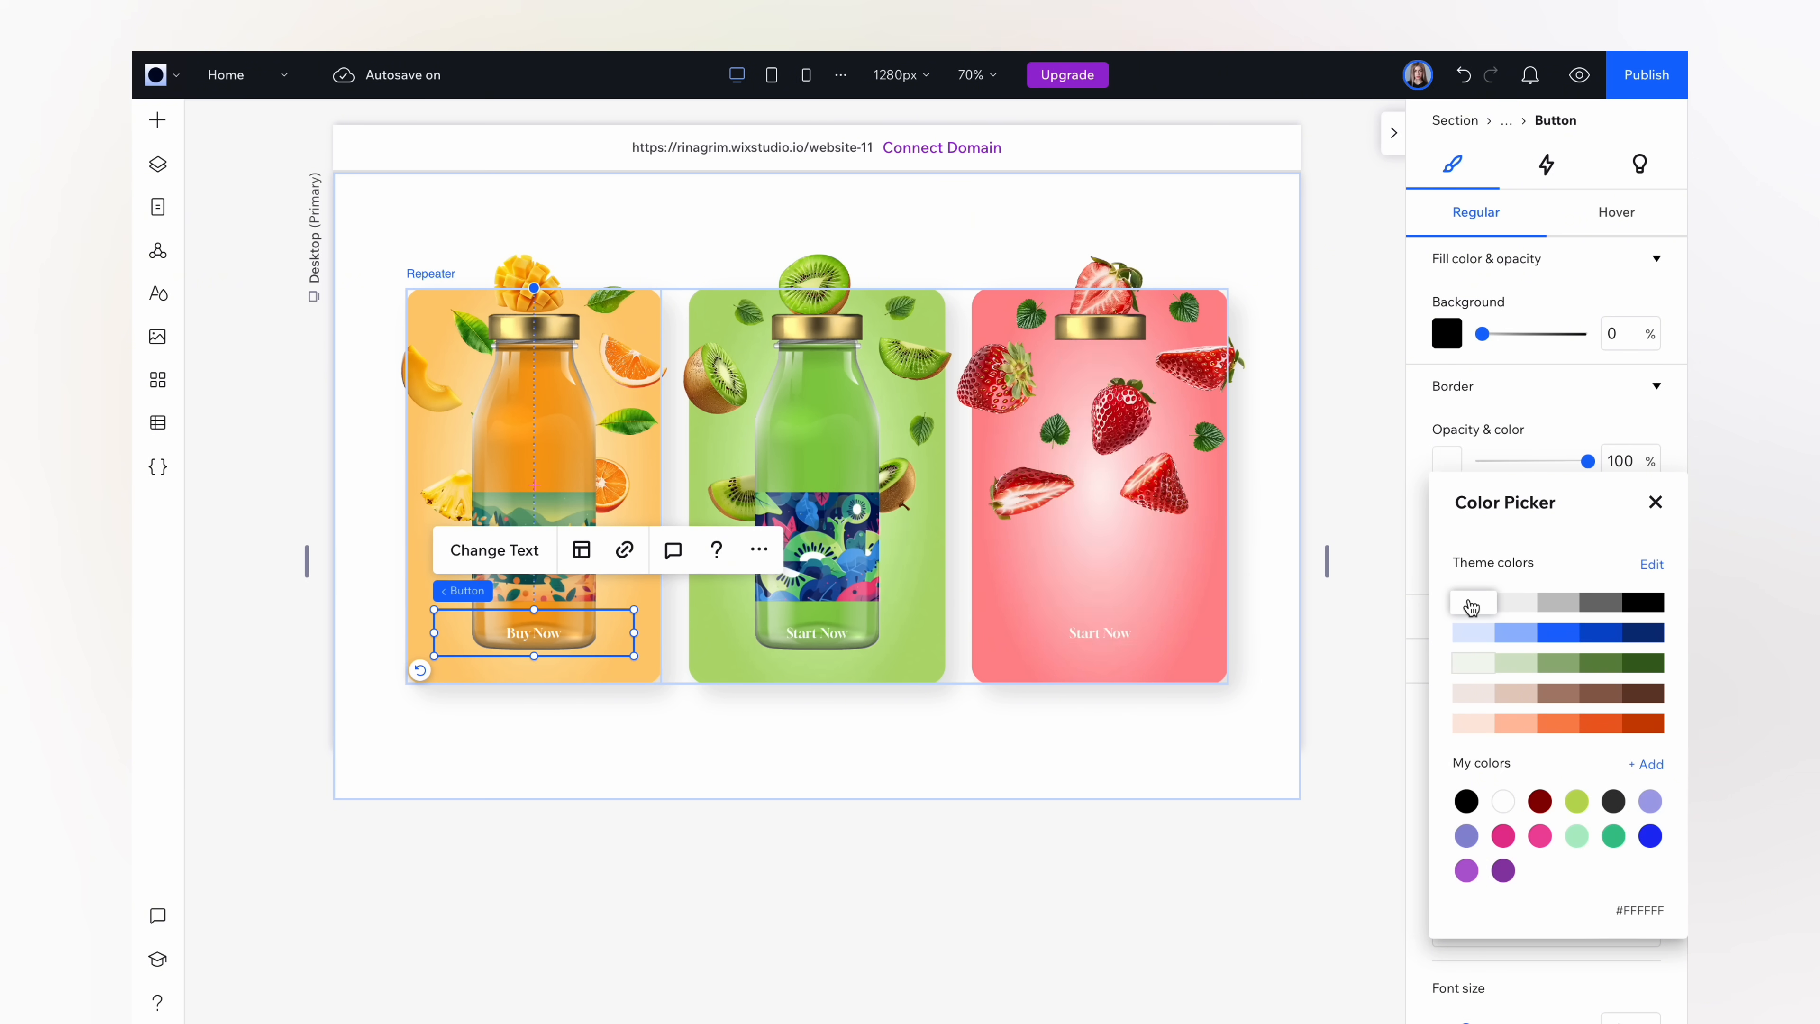
click(1656, 502)
click(1462, 560)
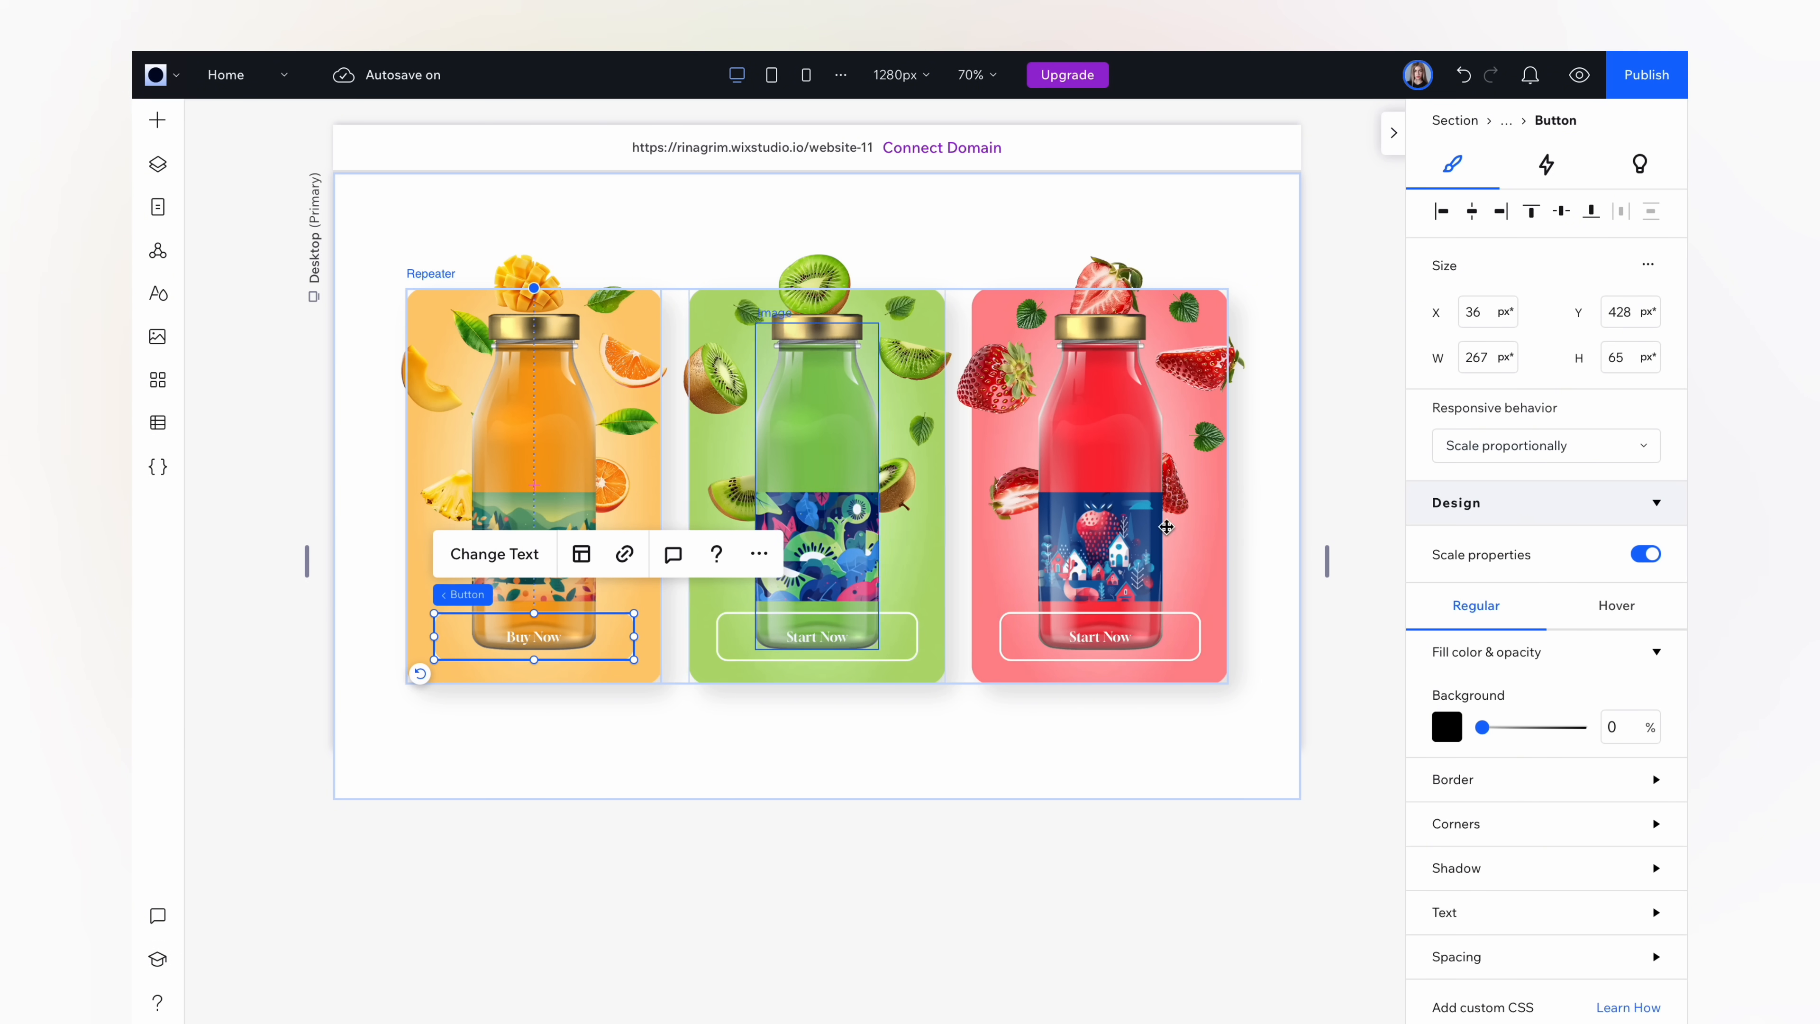
- Set the orange card's Buy Now button to a vertical position of 550 px and deselect it
click(1631, 312)
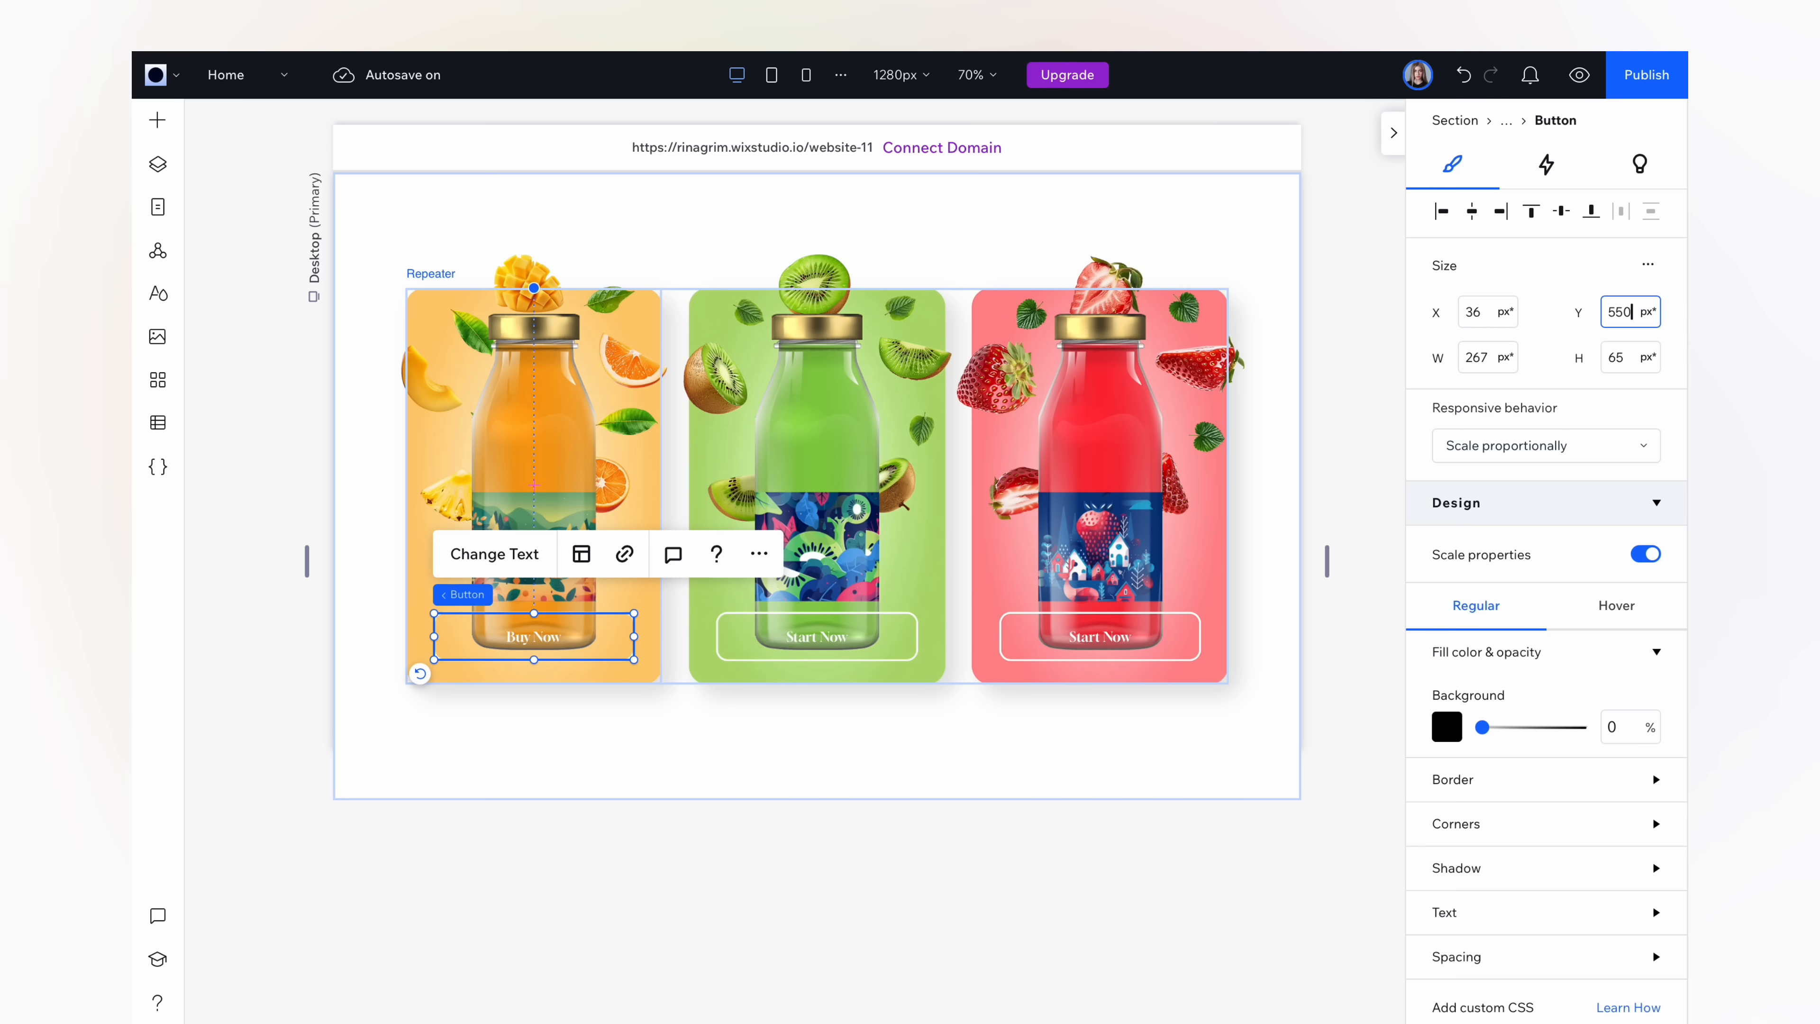
key(Return)
click(881, 851)
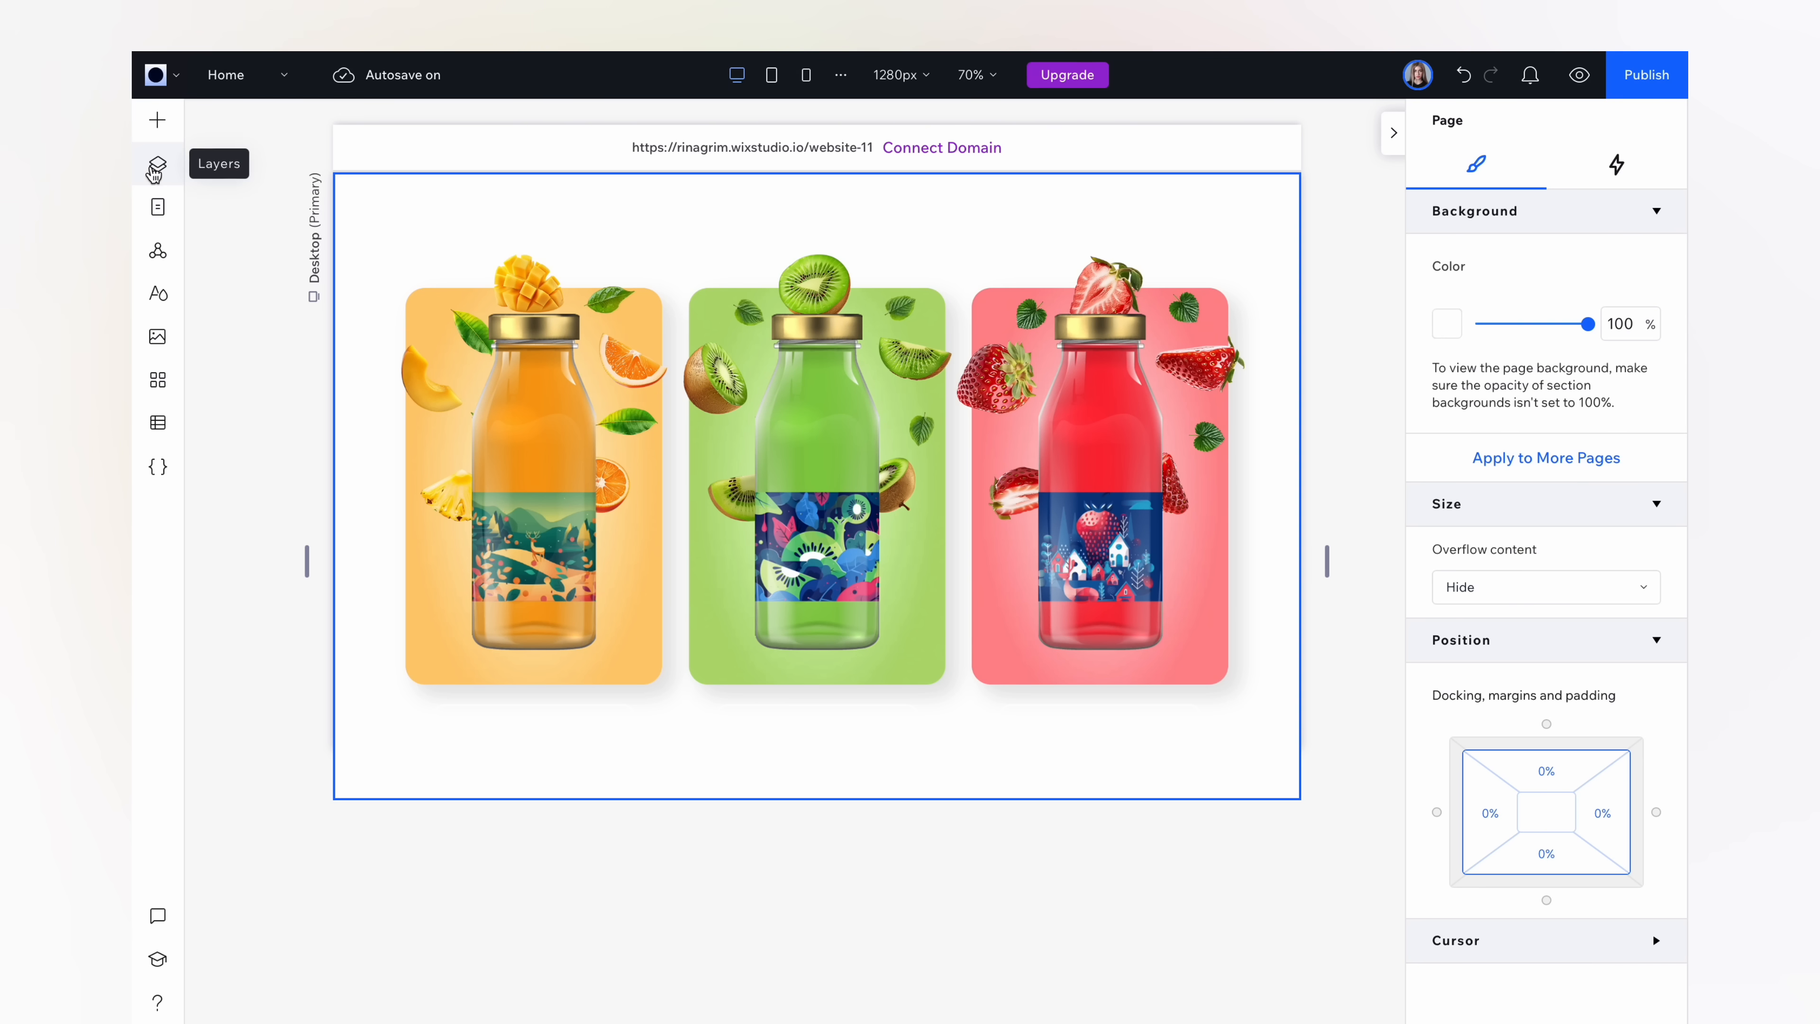
- Add a hover interaction to the first repeater item that starts a Move animation on the cap
click(158, 166)
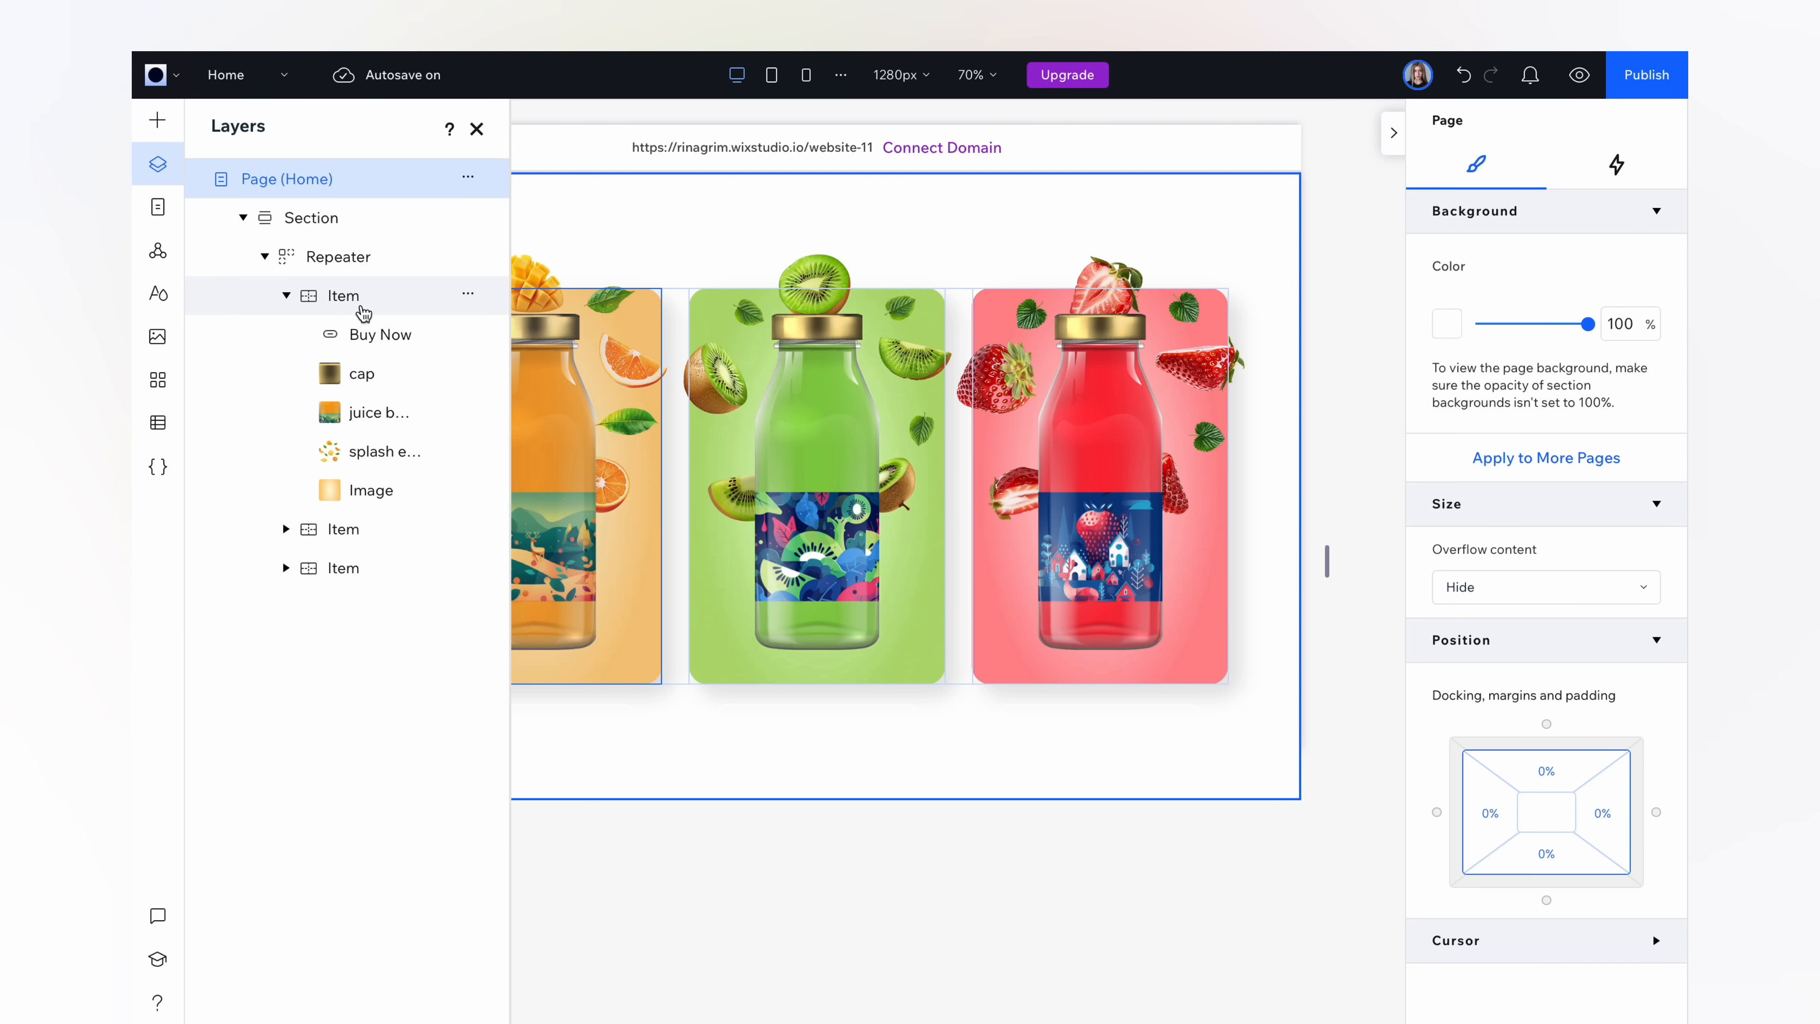
click(341, 300)
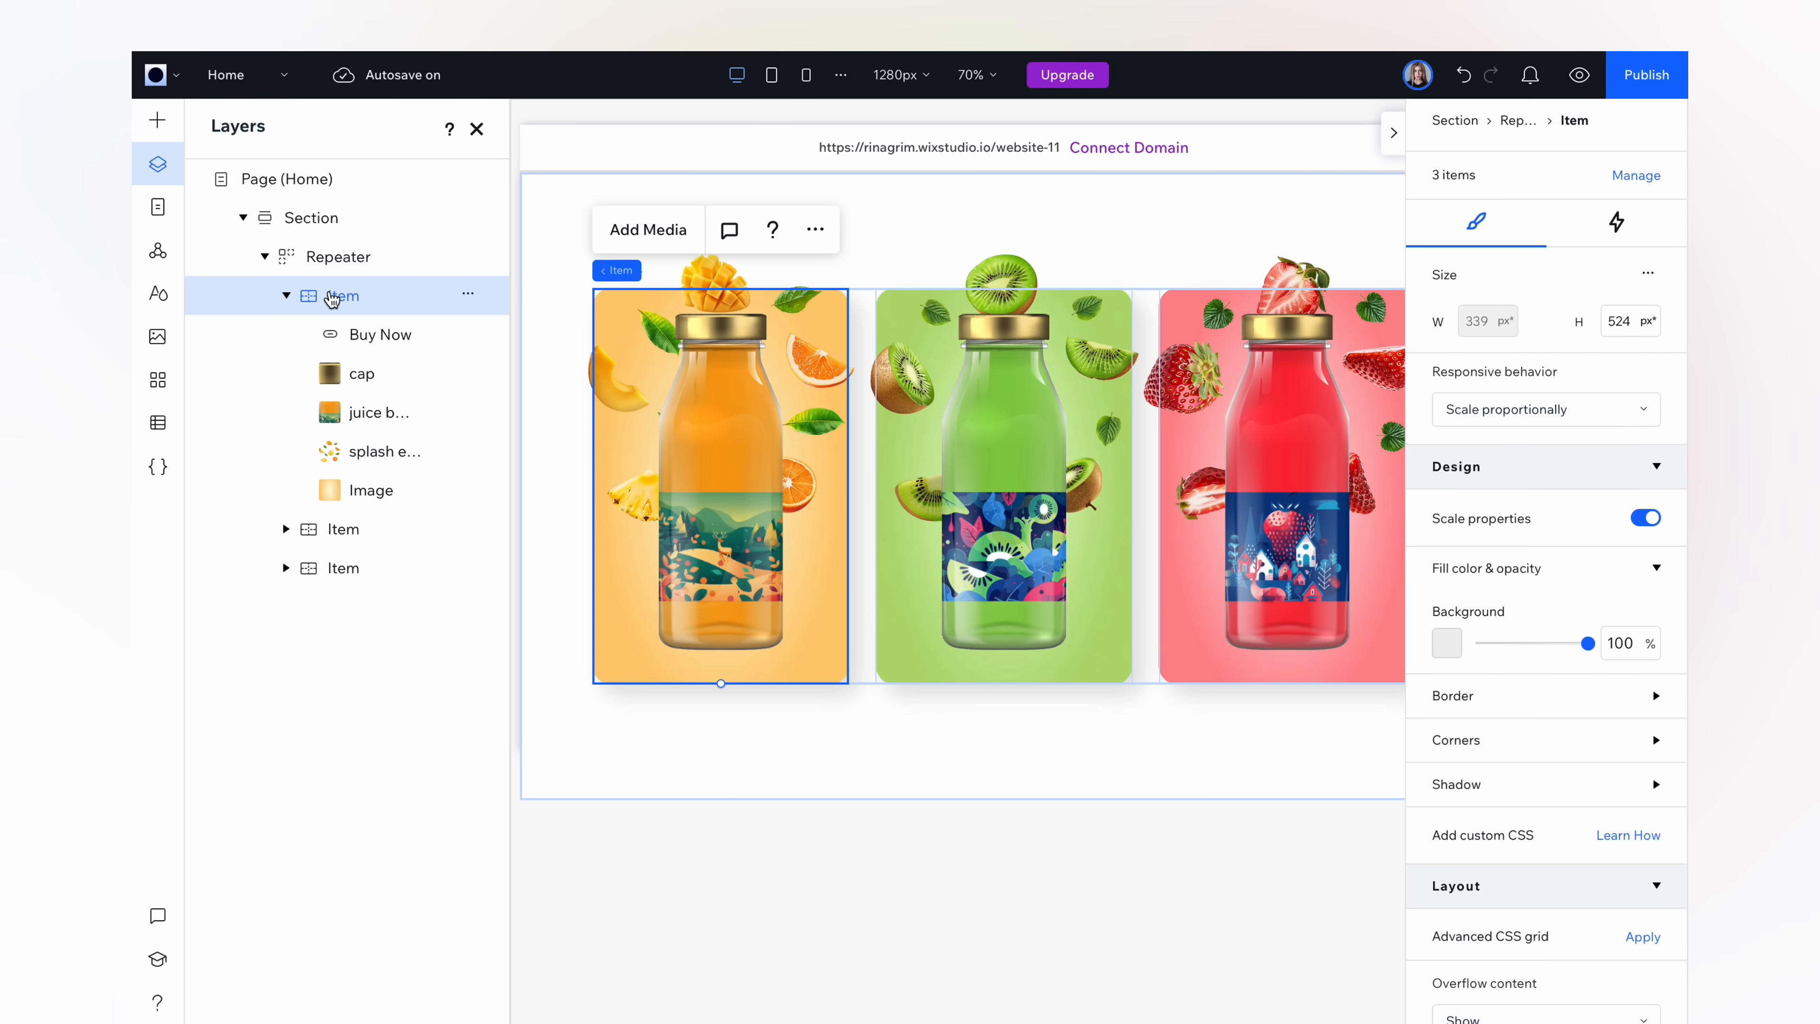
click(1620, 225)
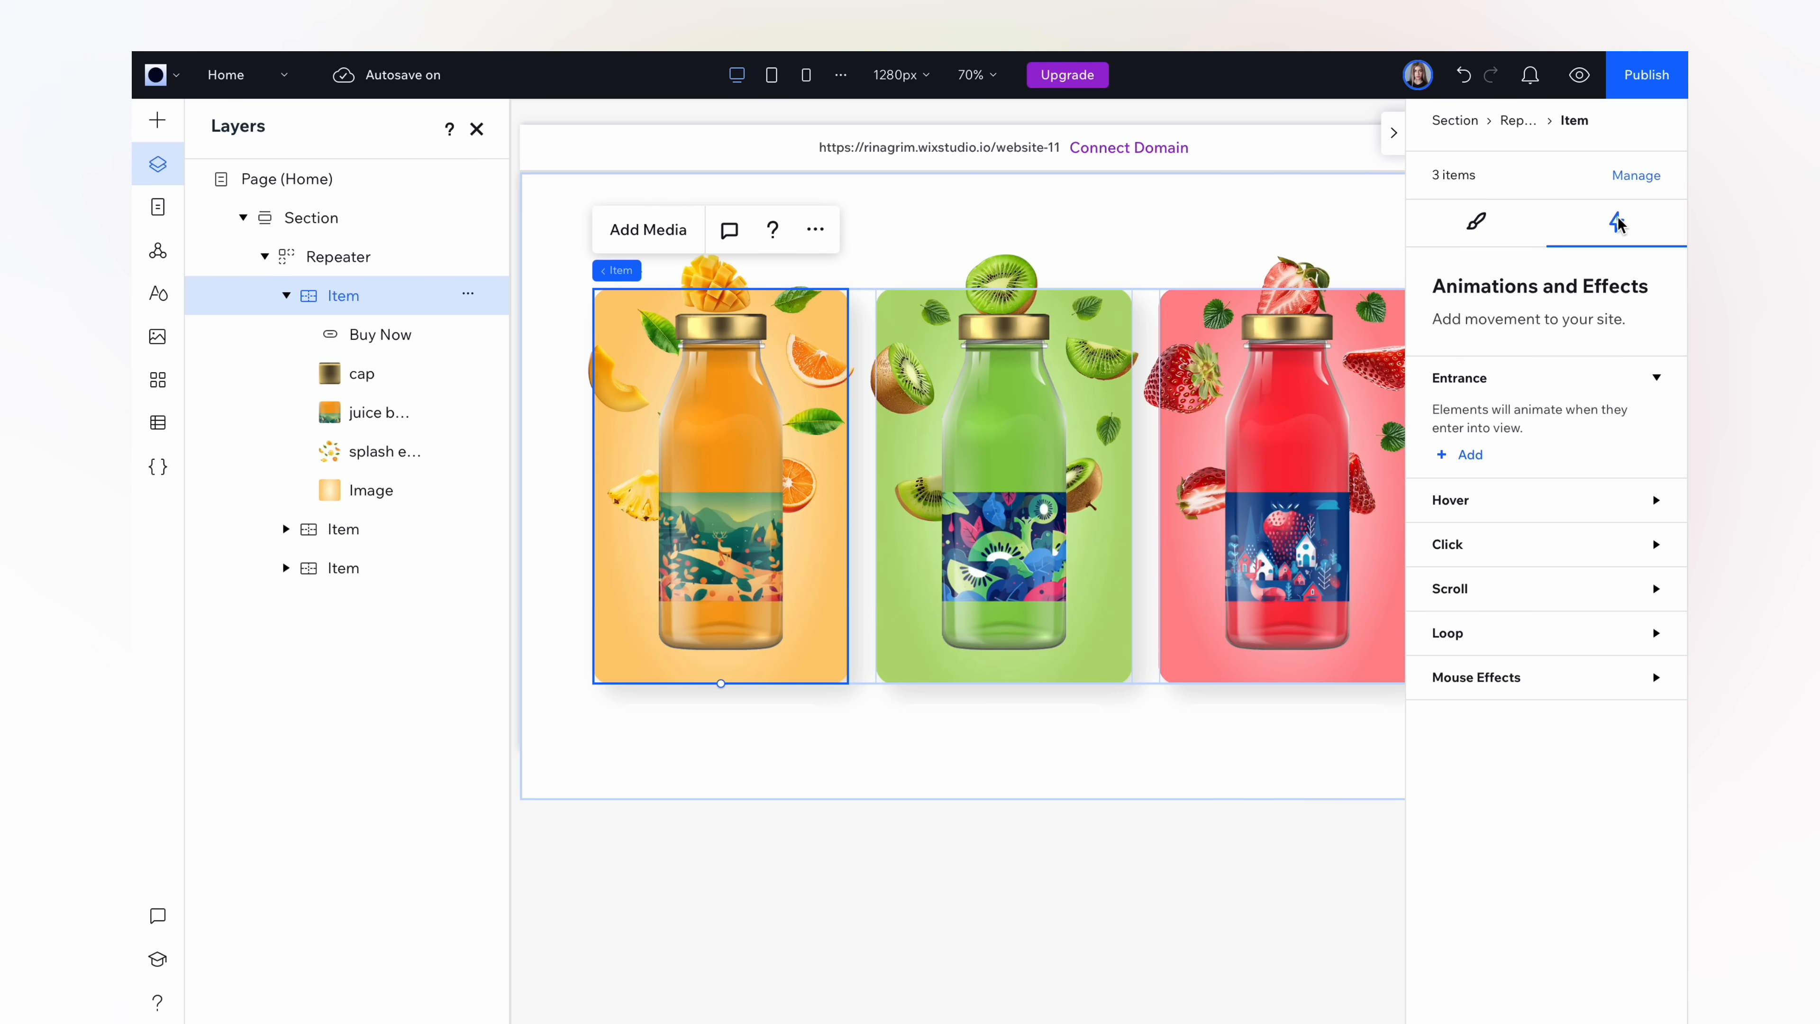
click(1523, 510)
click(1470, 578)
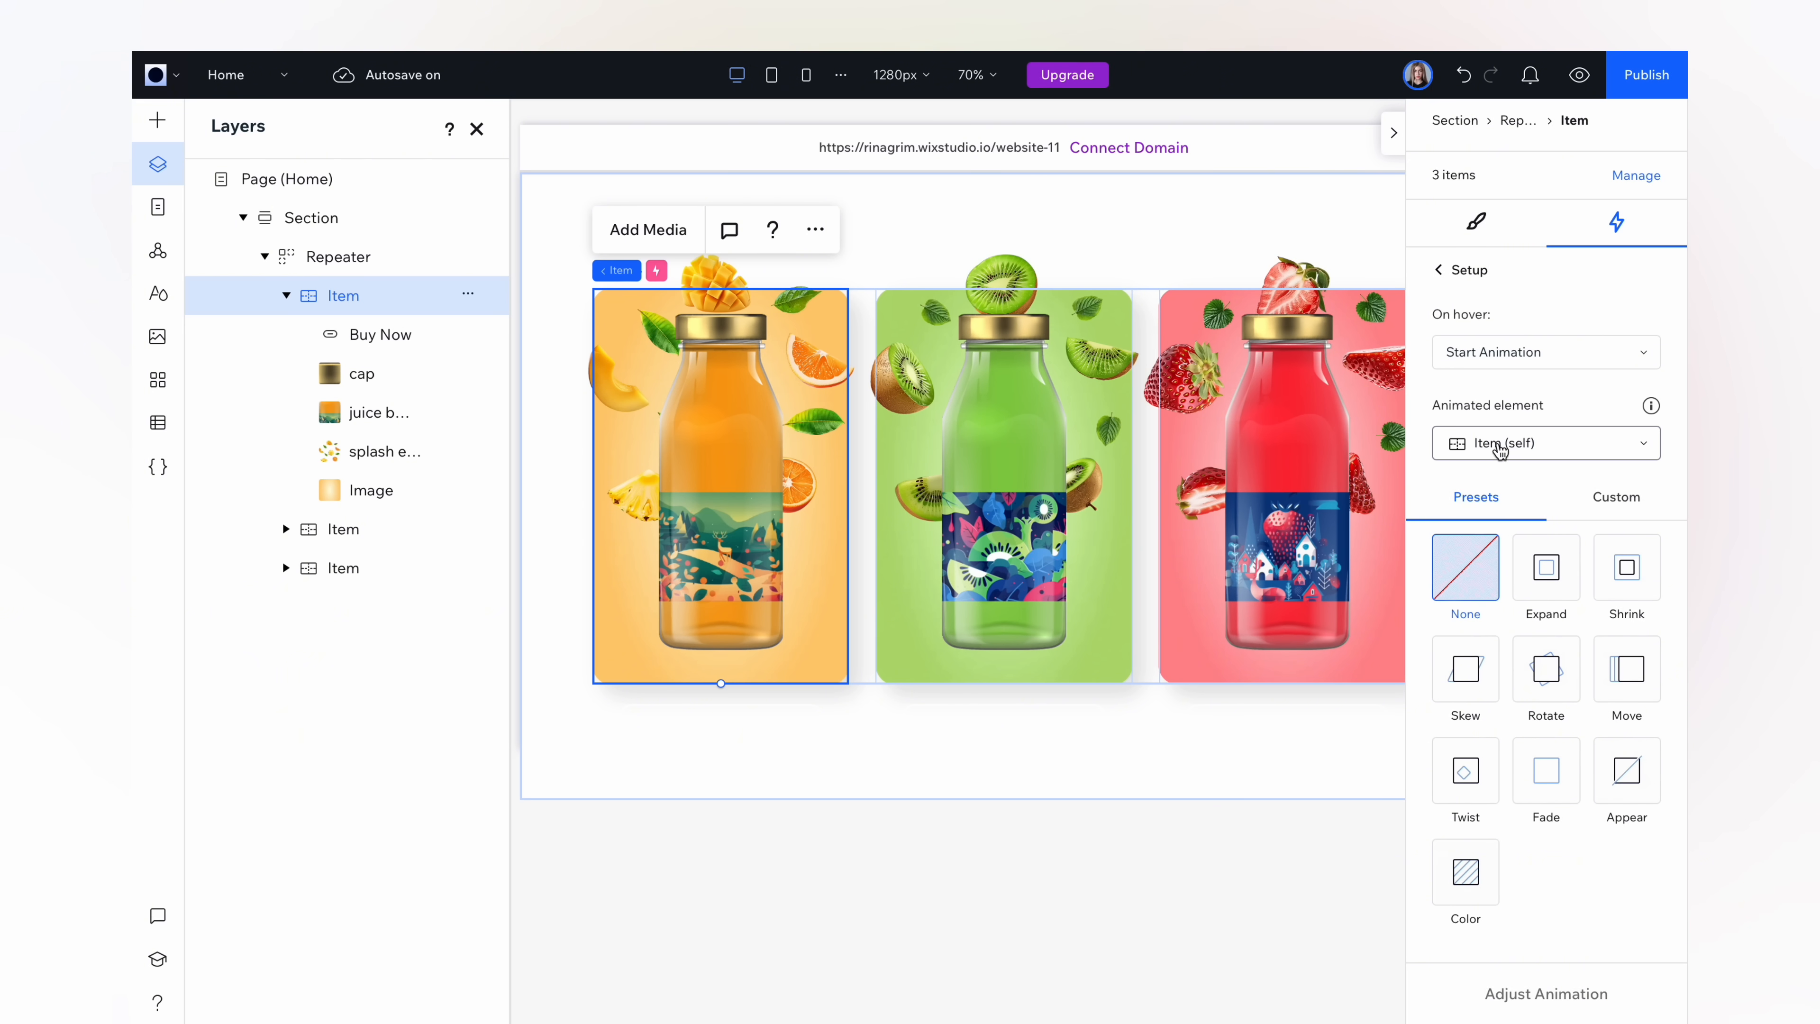
click(1531, 449)
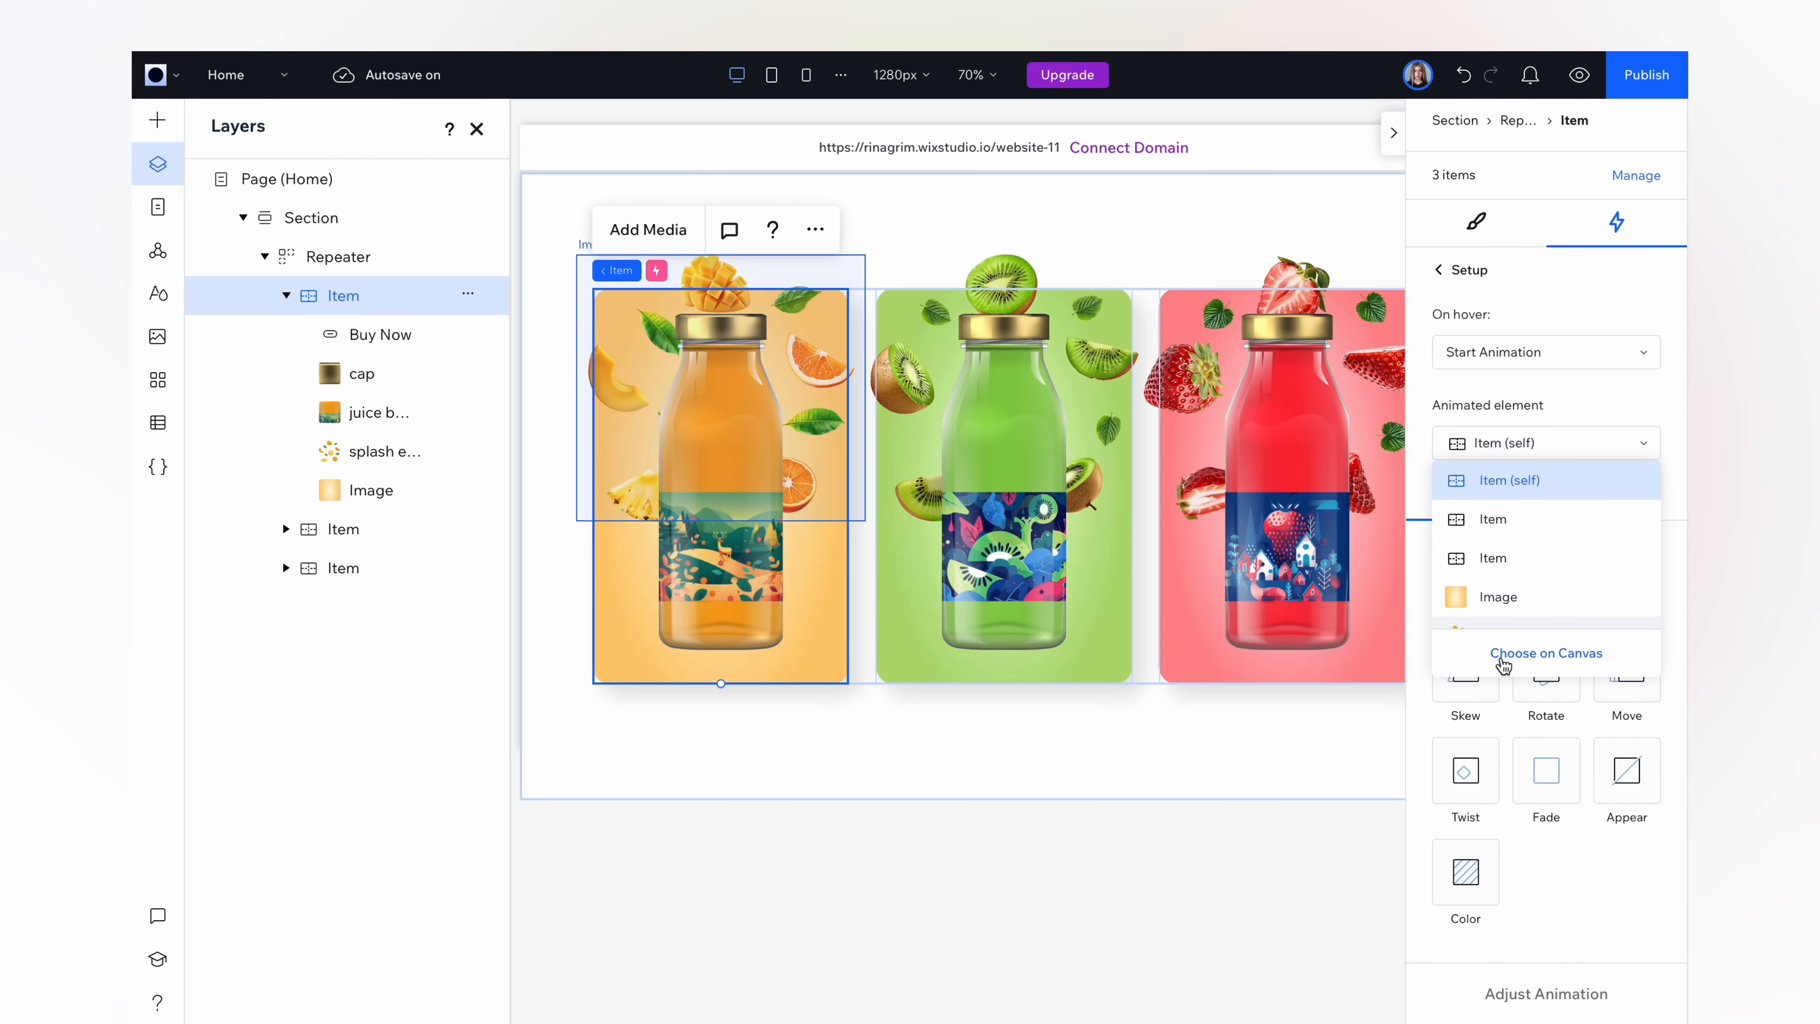
click(1546, 653)
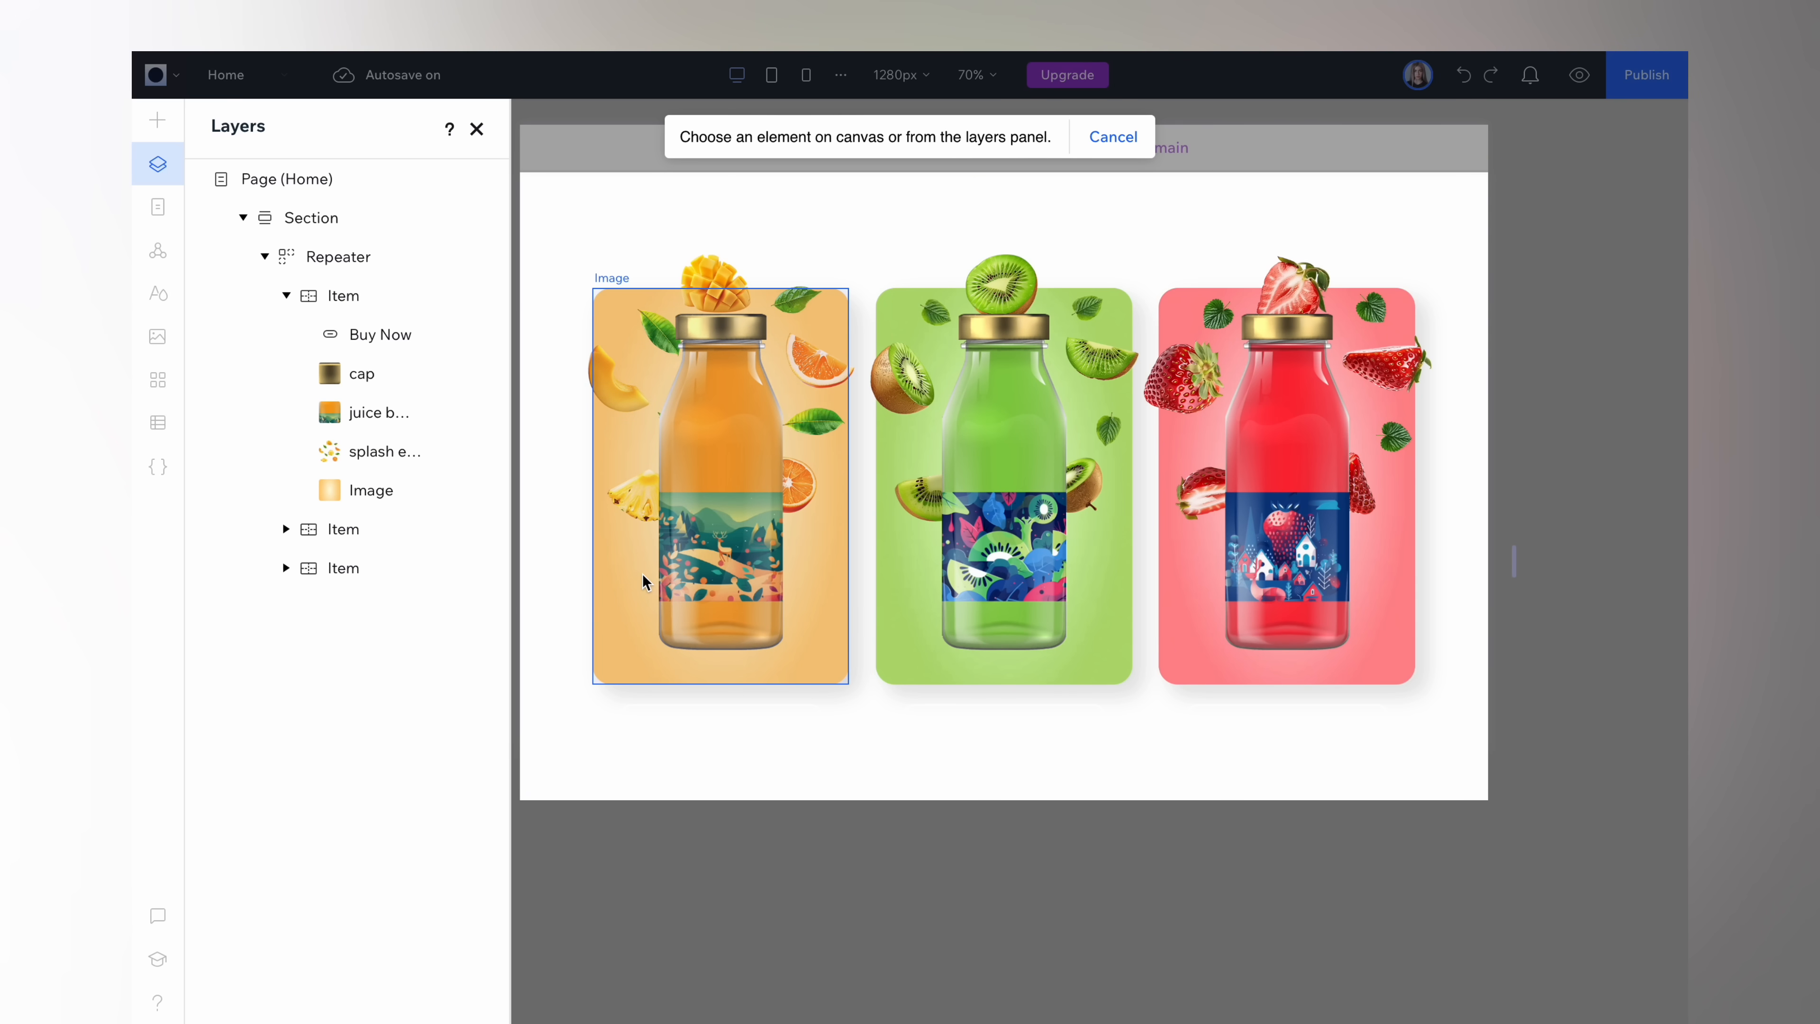
click(383, 382)
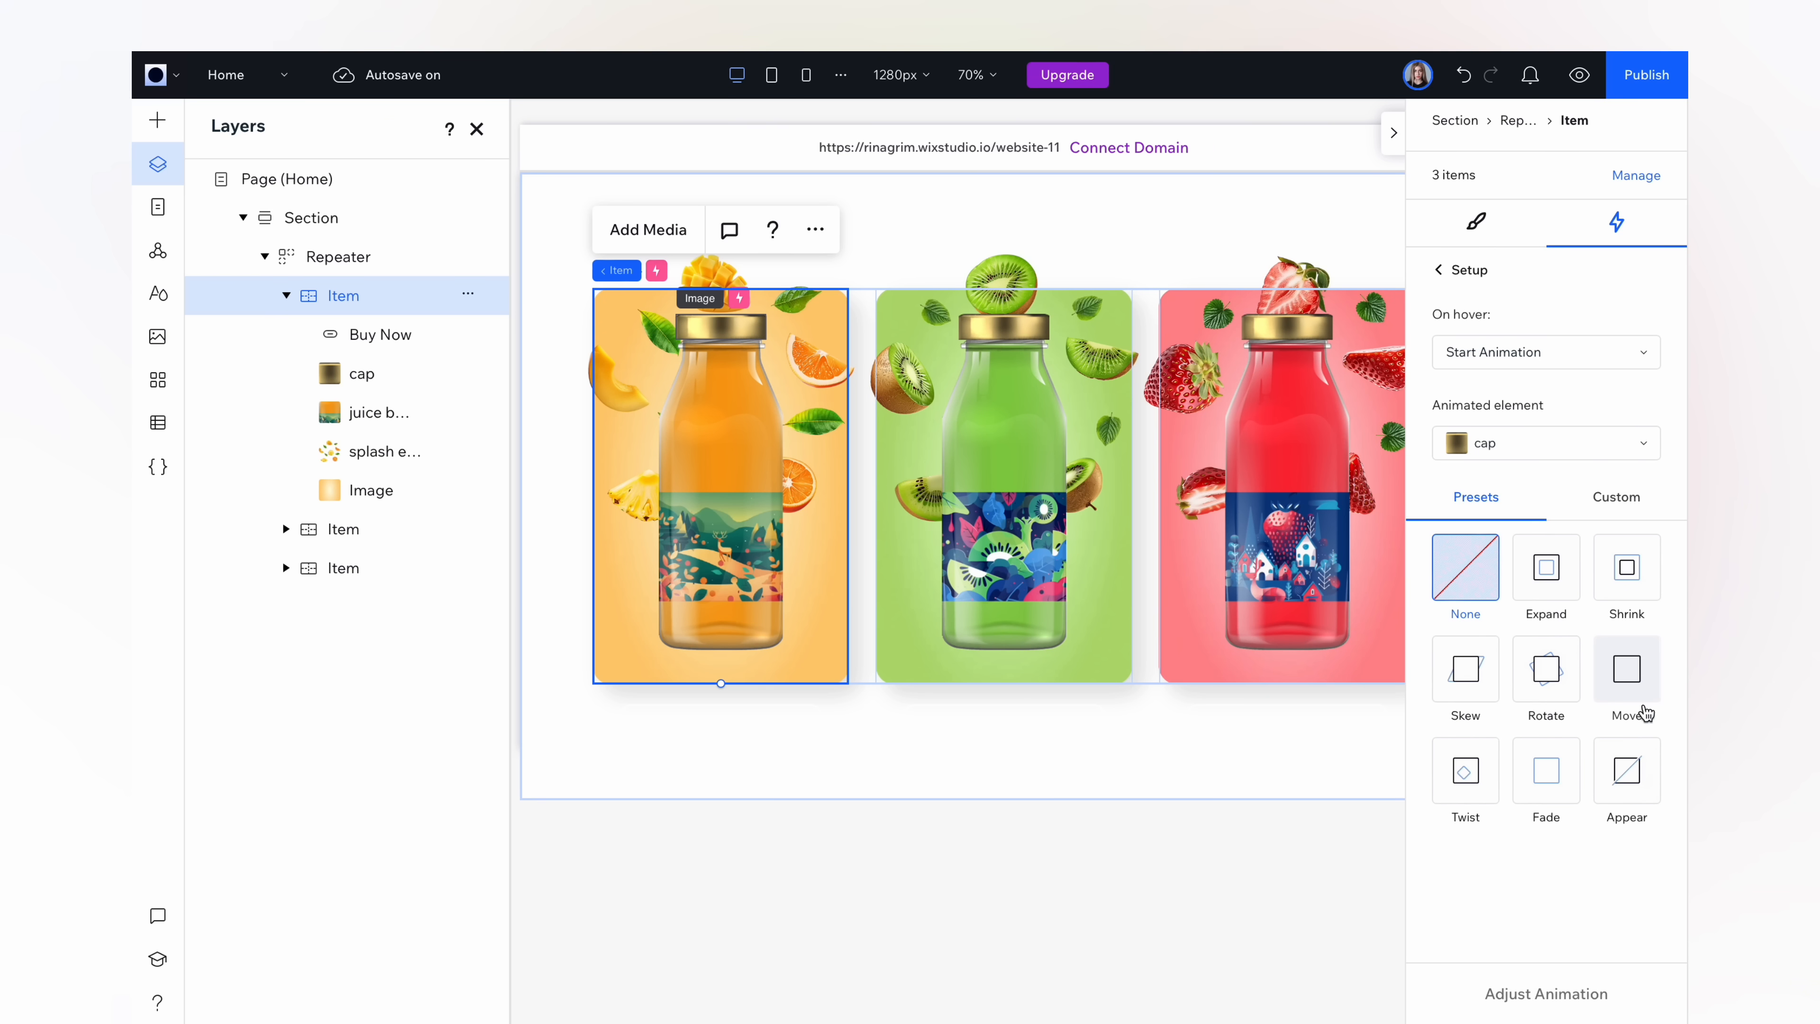
click(1633, 679)
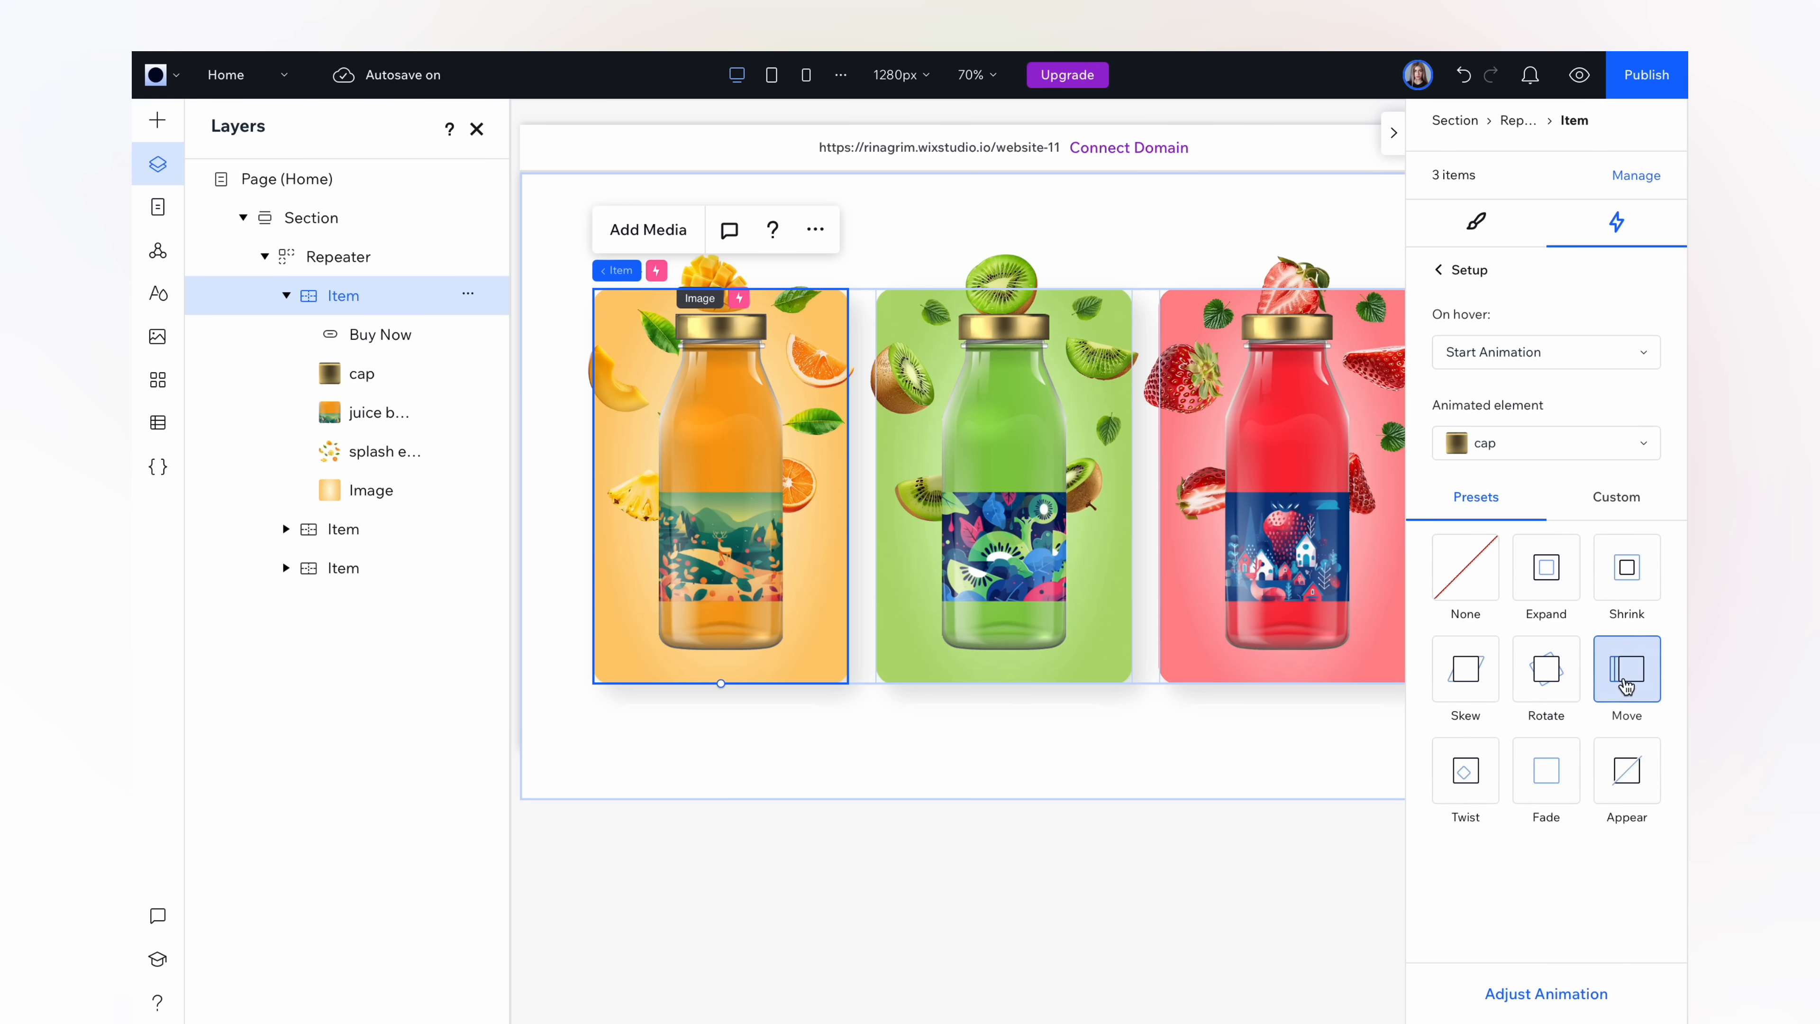
- Set the cap's Move animation to a distance of 140 px and a duration of 0.5 s, and preview it
click(1579, 999)
click(1622, 608)
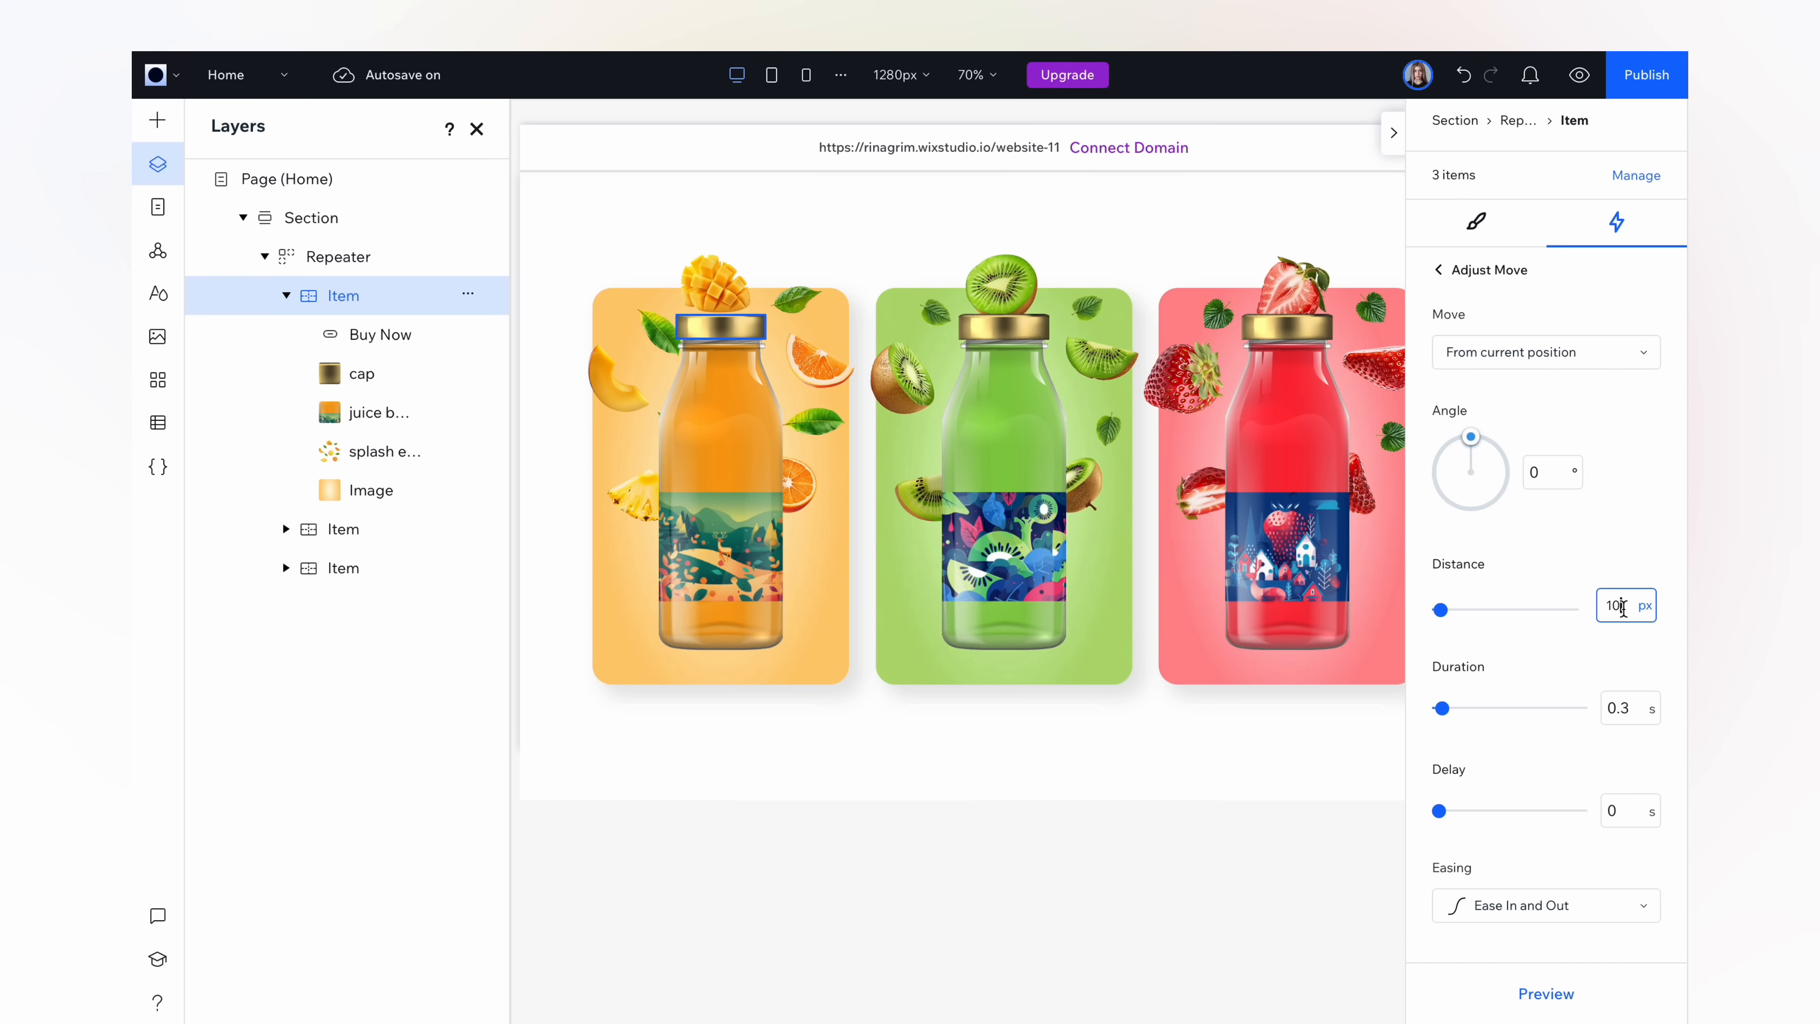
text(40)
click(1631, 709)
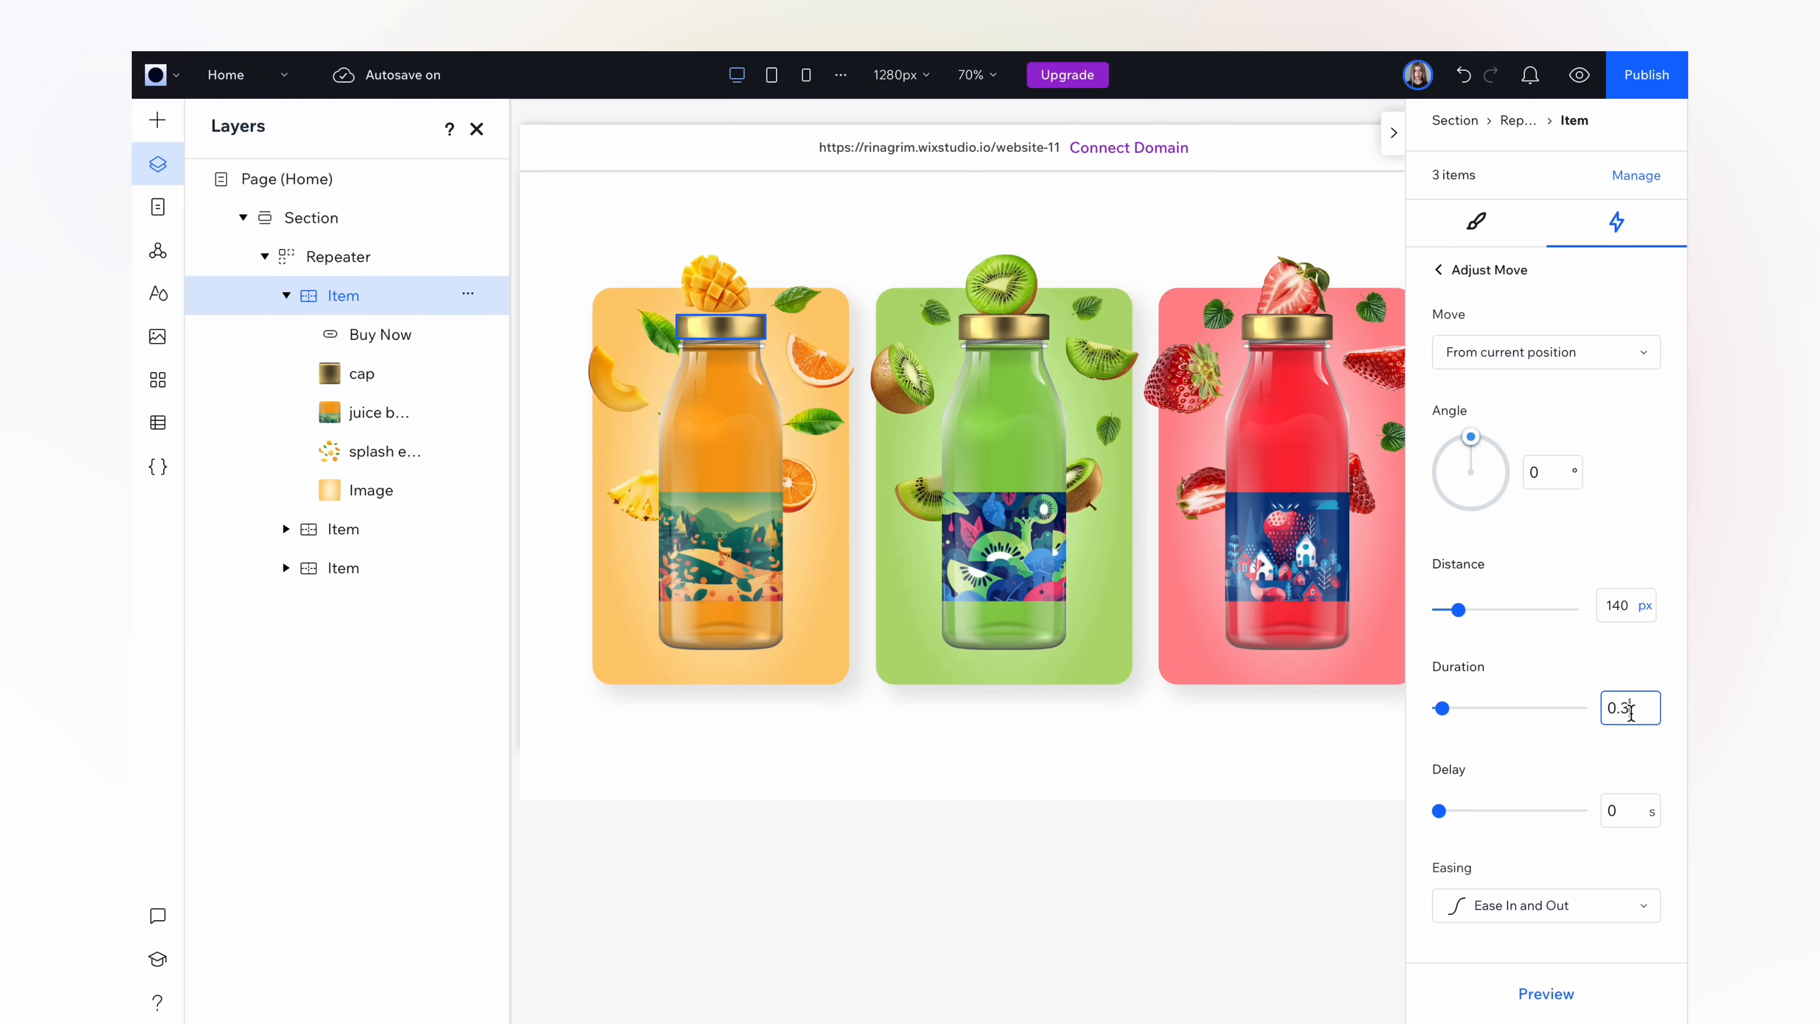
text(5)
click(1535, 1000)
click(1490, 273)
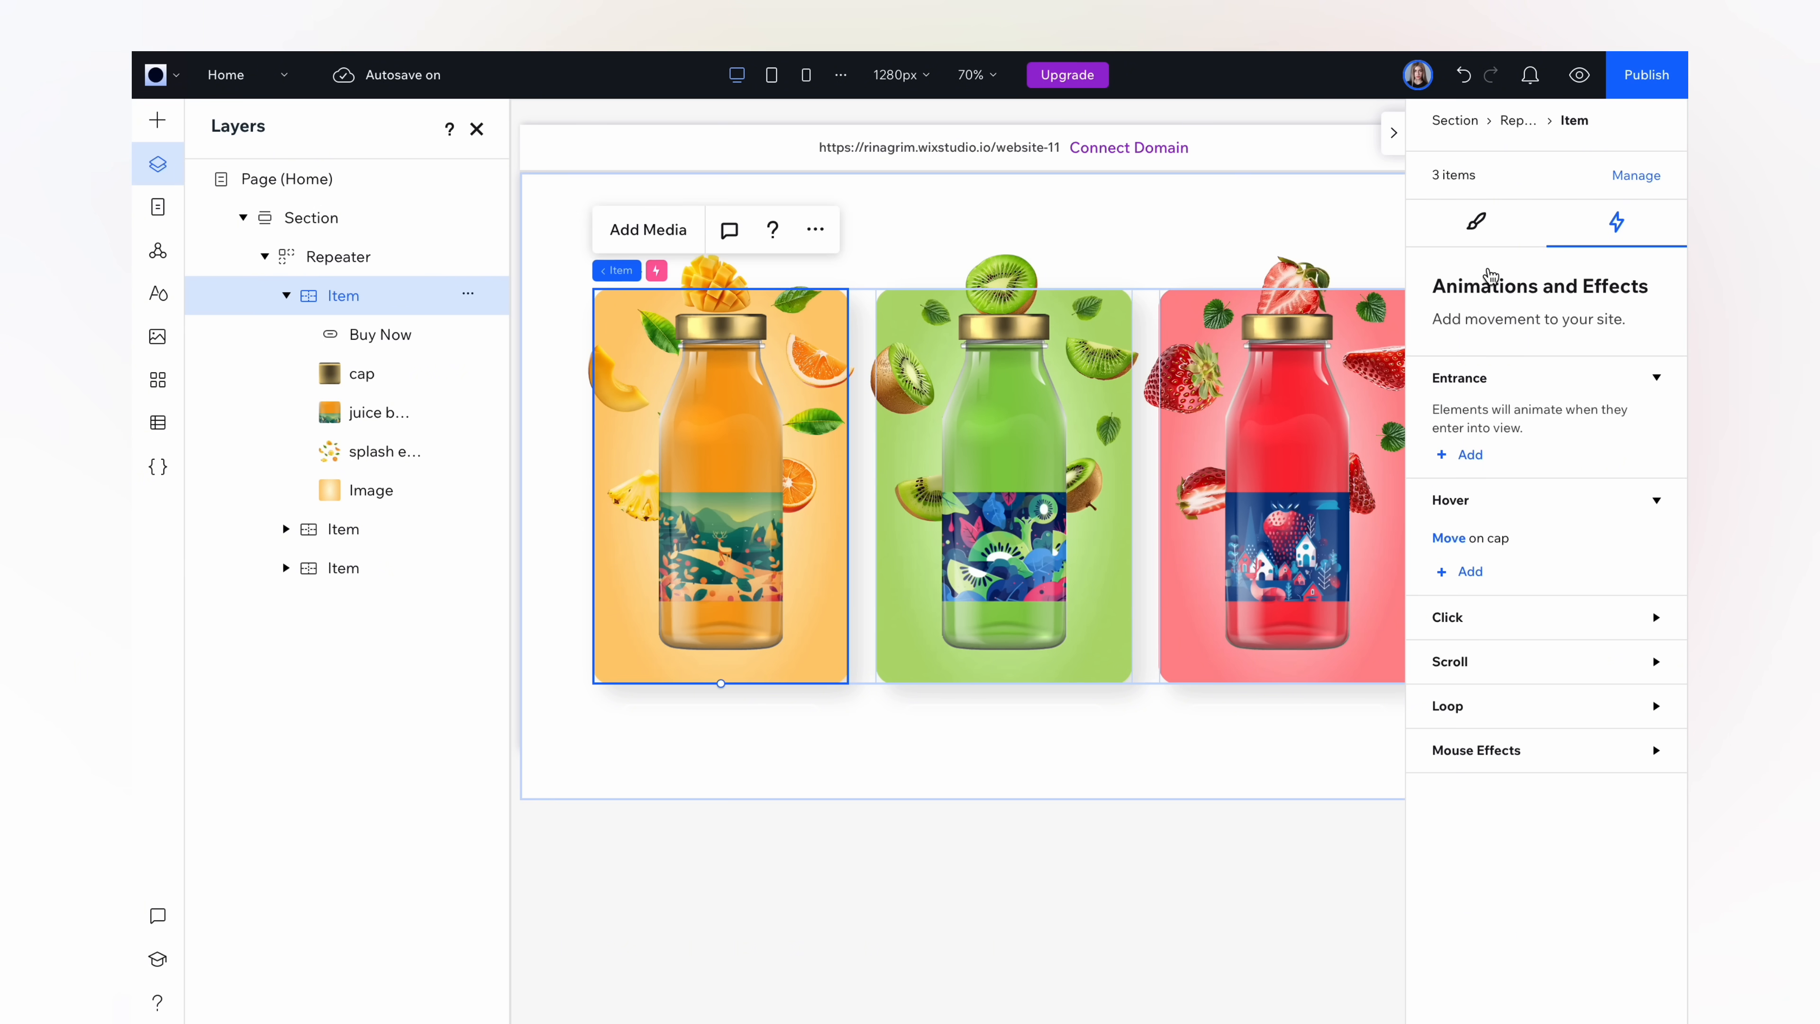
- Add a second hover interaction to the item that starts a Move animation on the juice bottle
click(1462, 573)
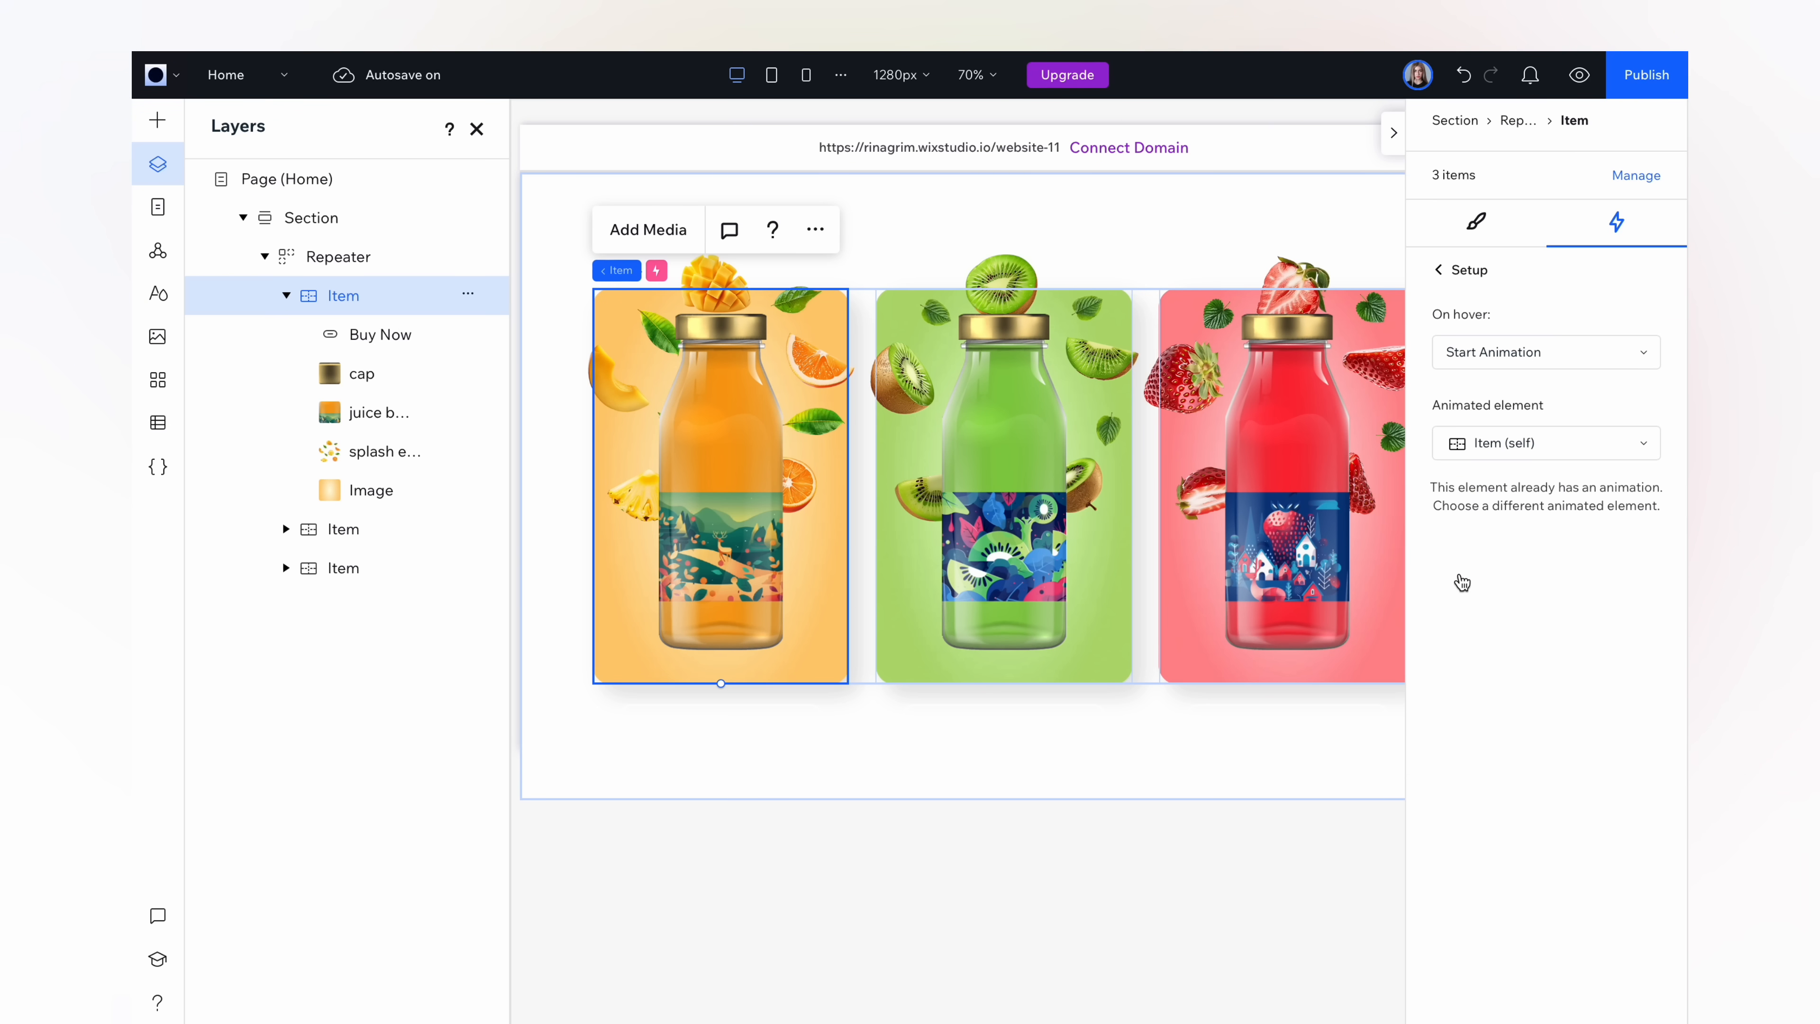
click(1495, 448)
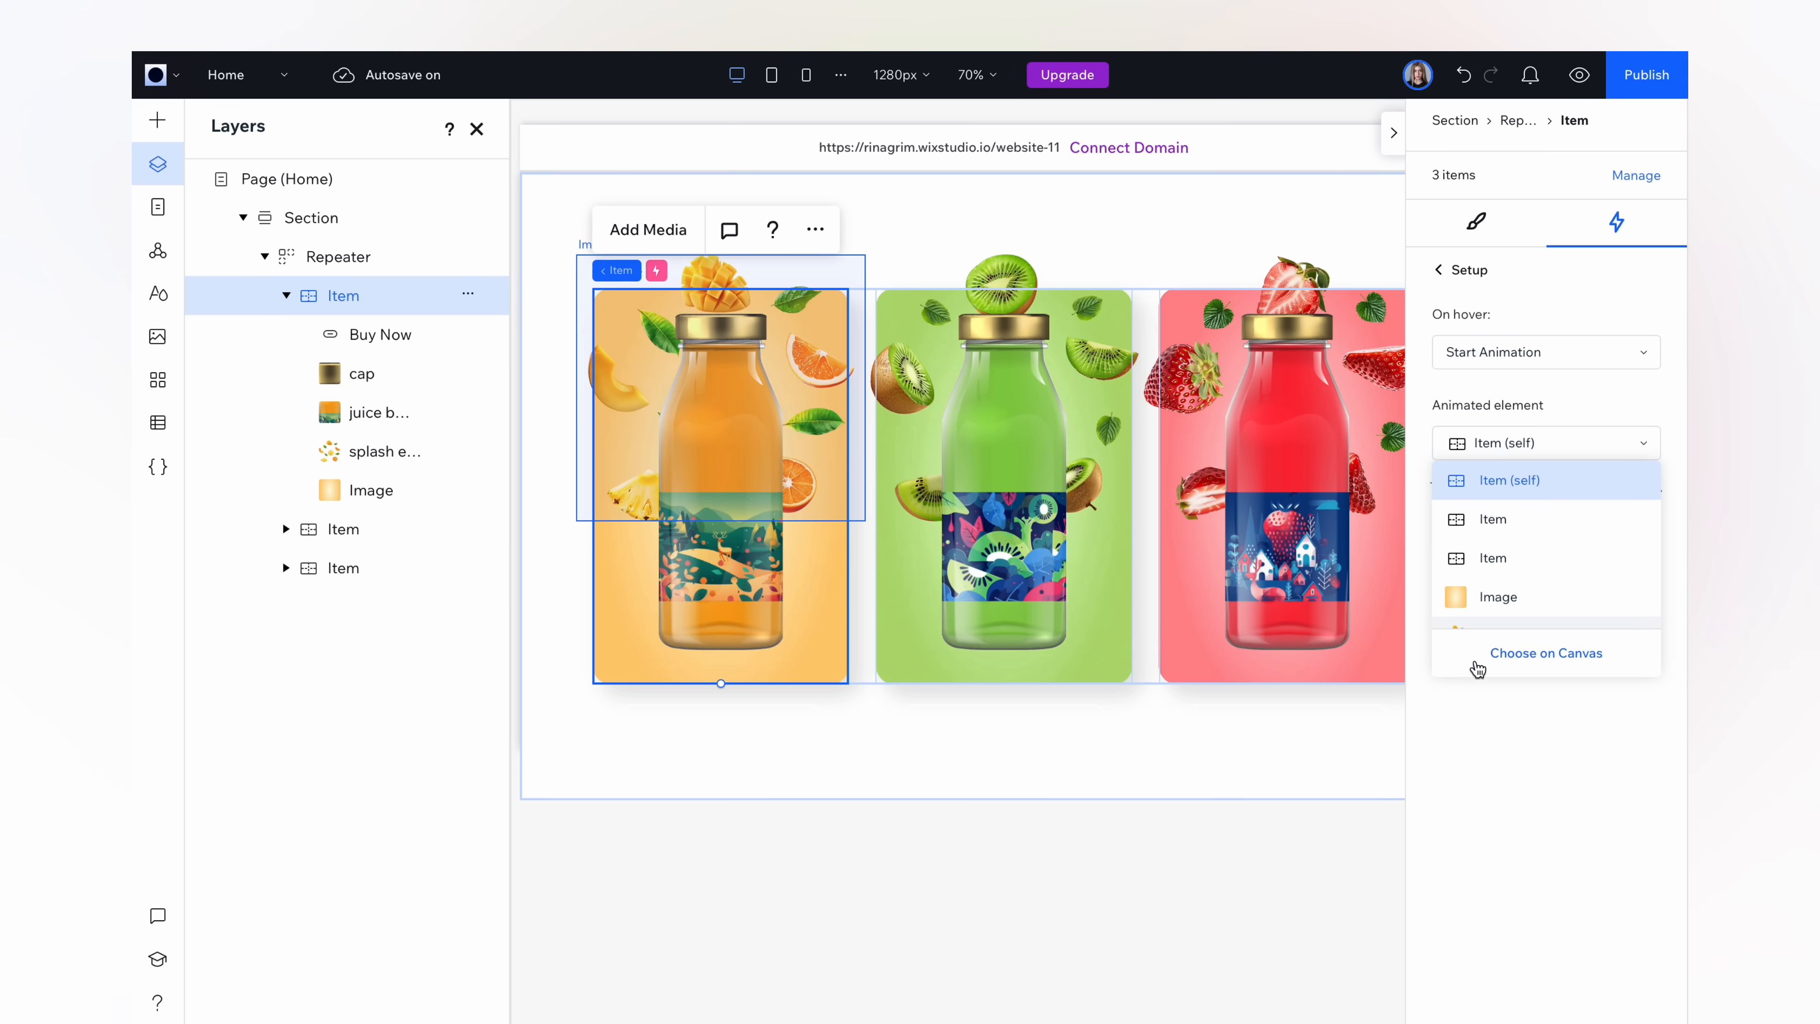
click(1582, 669)
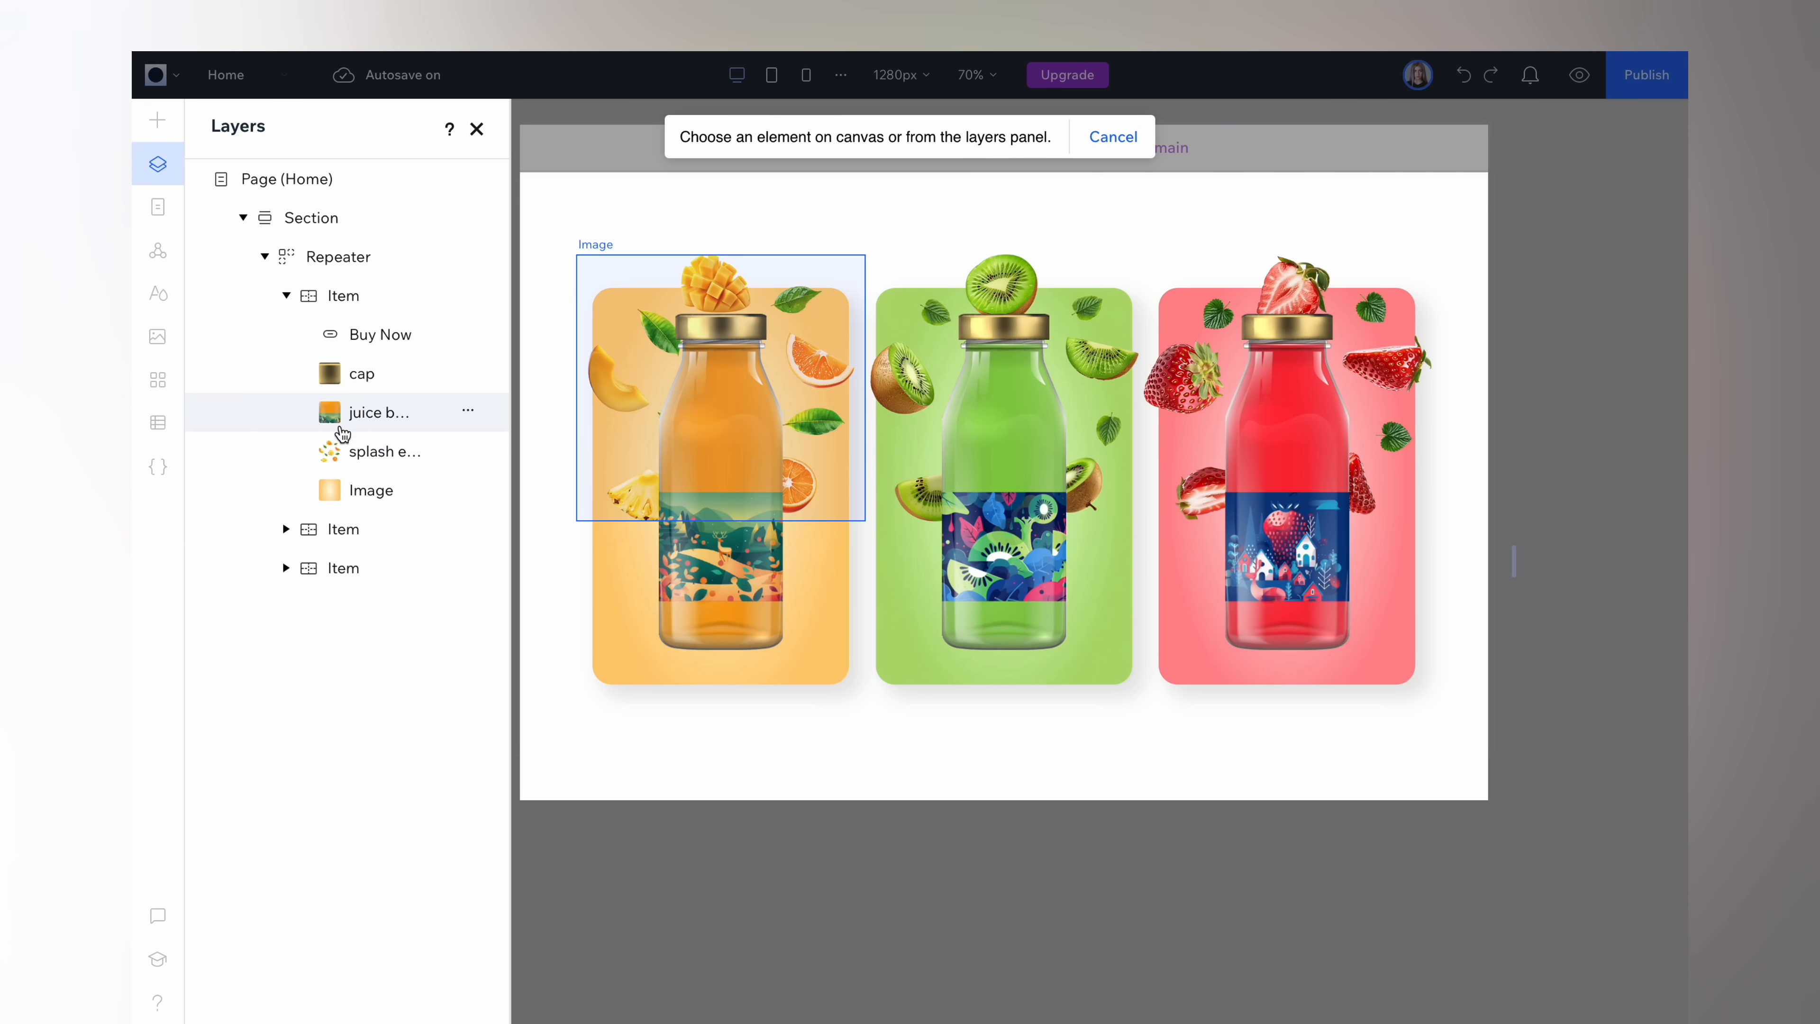
click(374, 417)
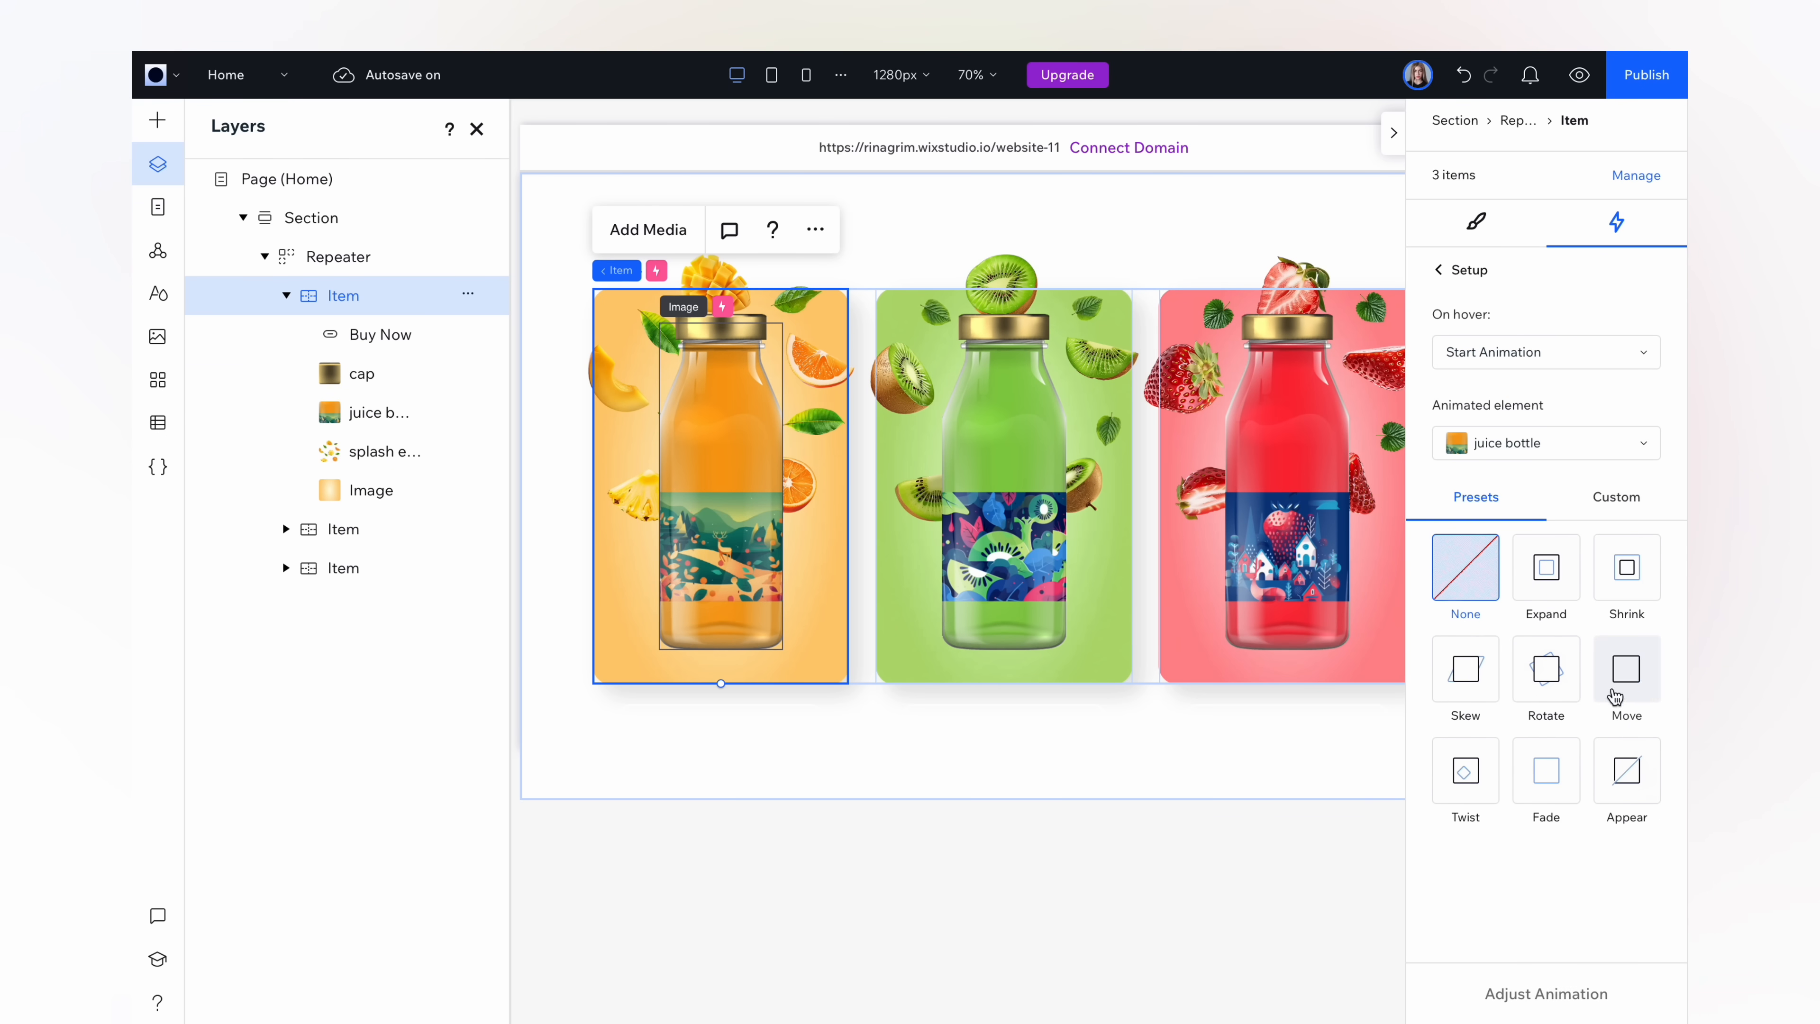
click(1627, 669)
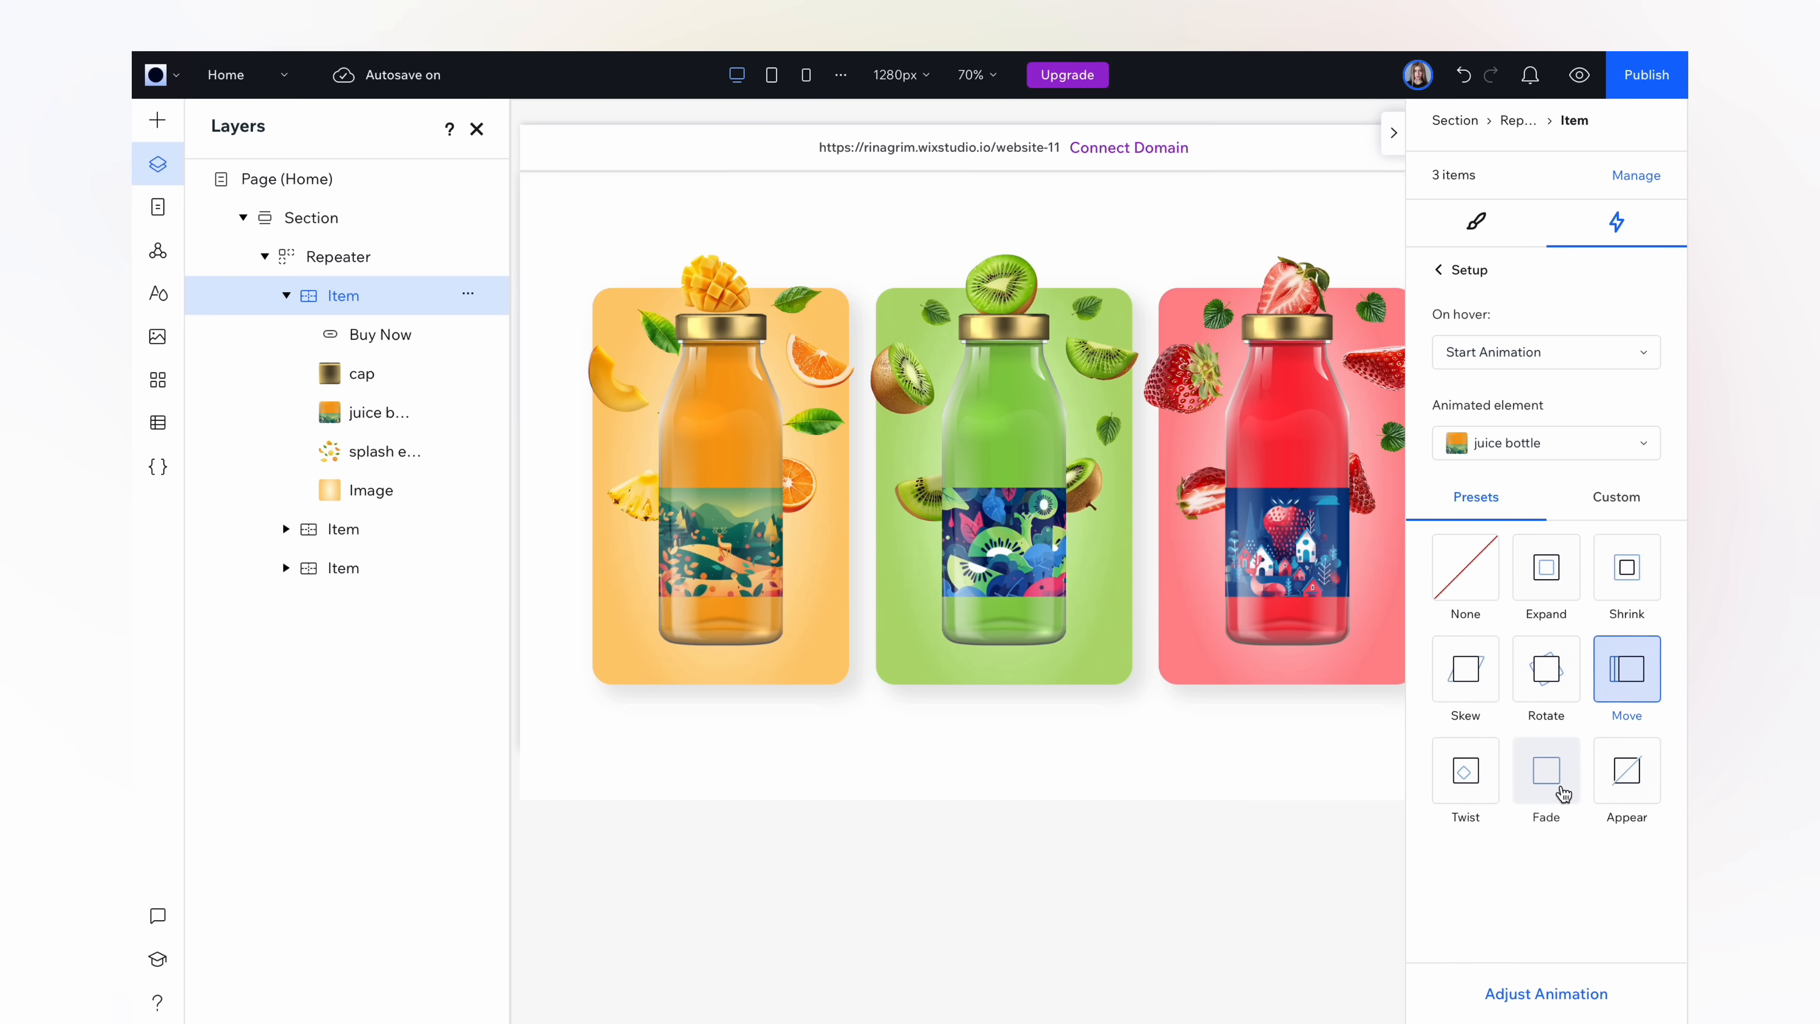
- Set the juice bottle's Move animation to a distance of 70 px and a duration of 0.5 s, and preview it
click(1510, 993)
click(1616, 606)
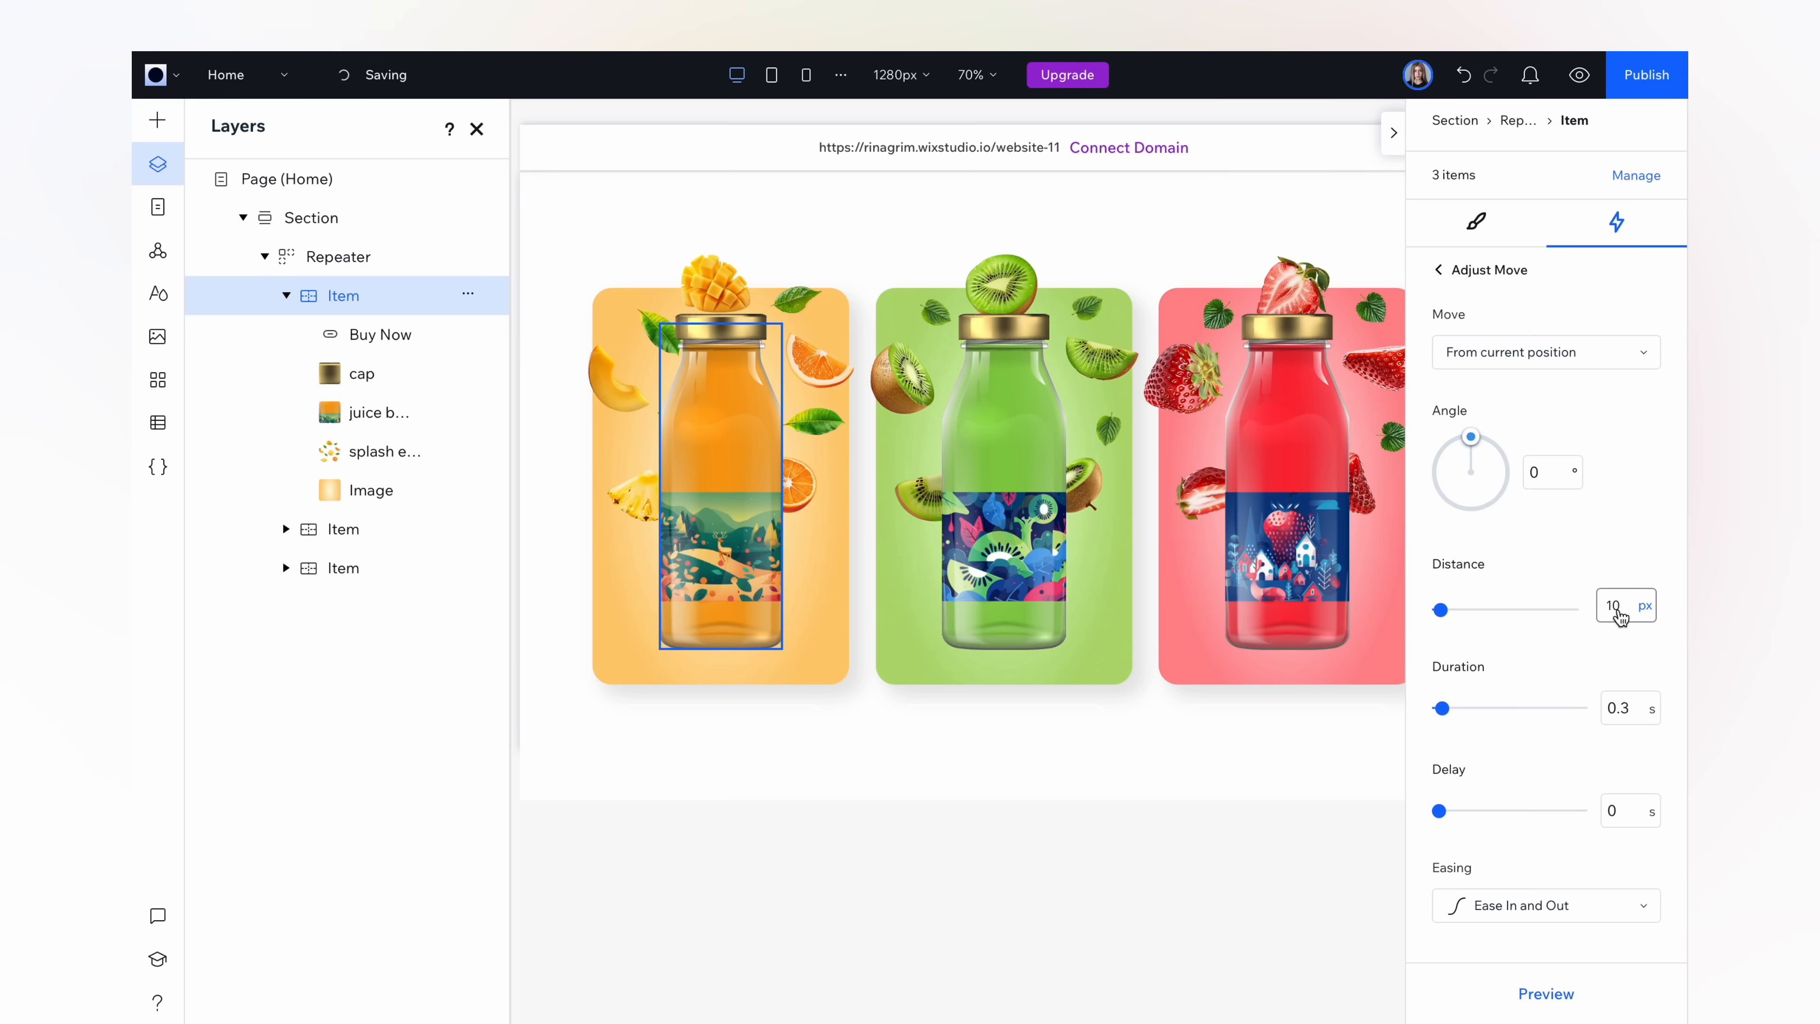
text(70)
click(1626, 709)
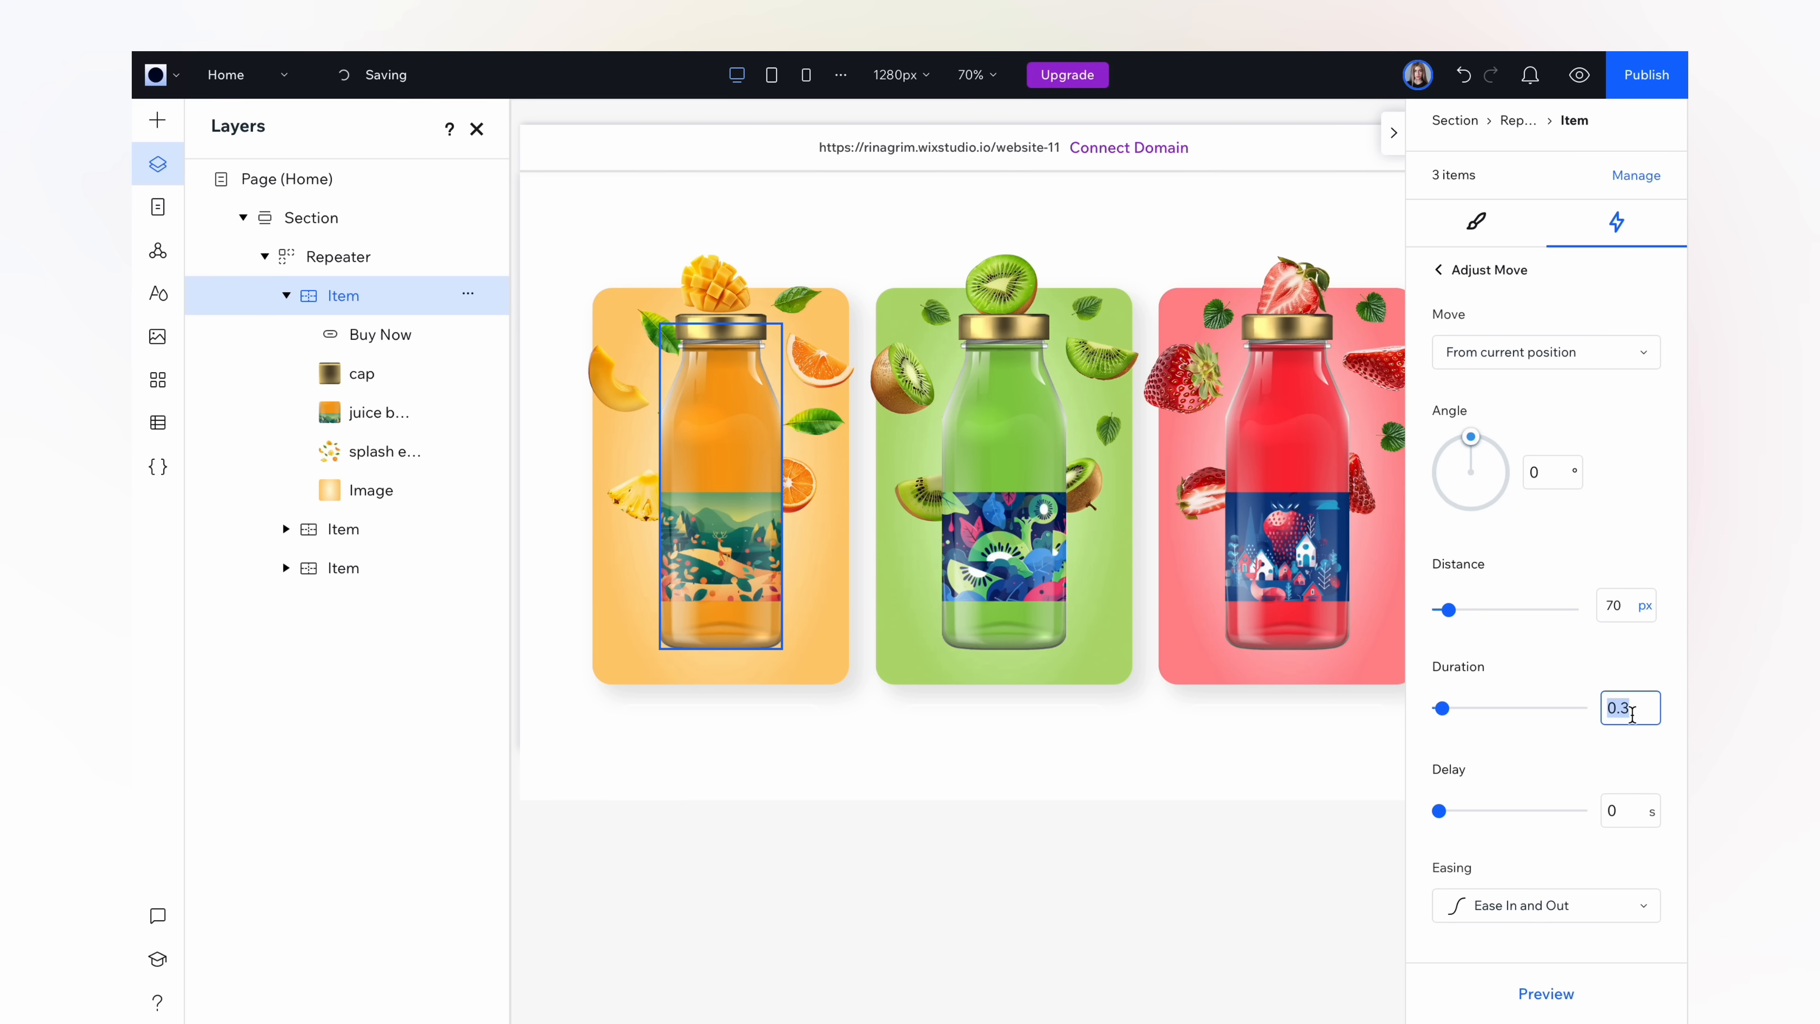
text(0.5)
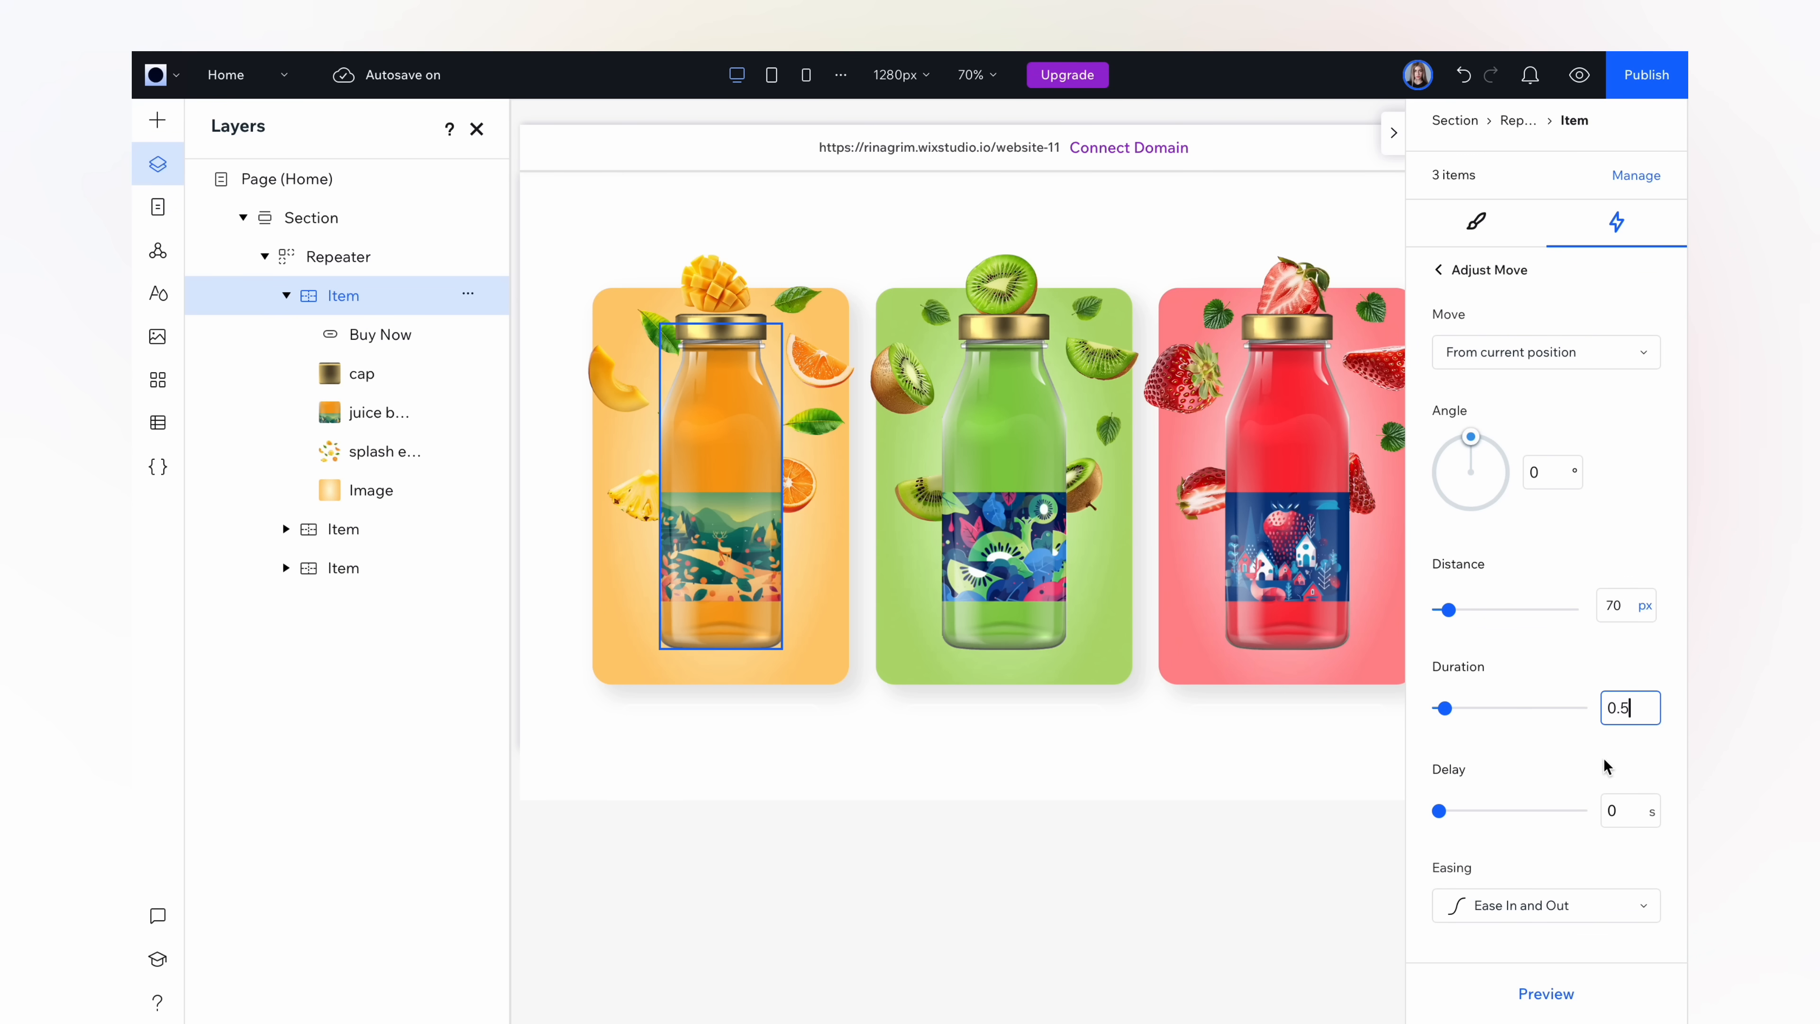
click(1545, 996)
click(1437, 269)
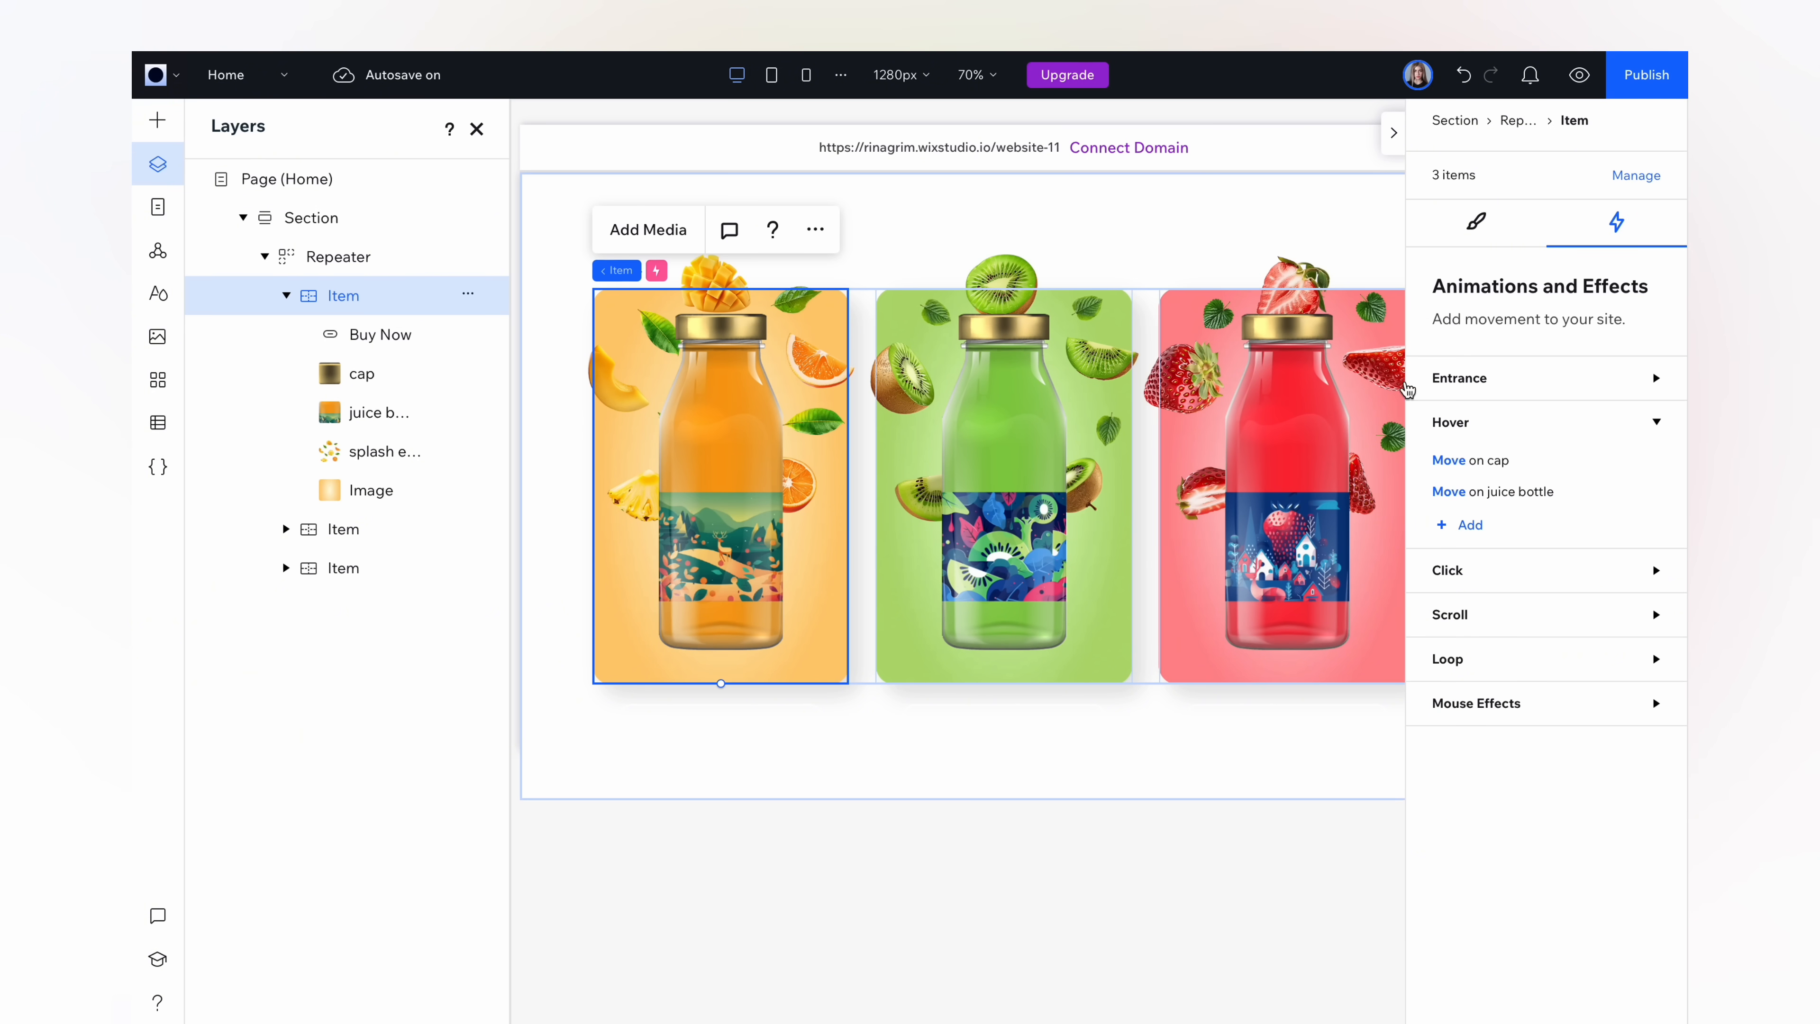
- Add a hover Twist animation on the splash elements to the item, twisting in to current position
click(1465, 524)
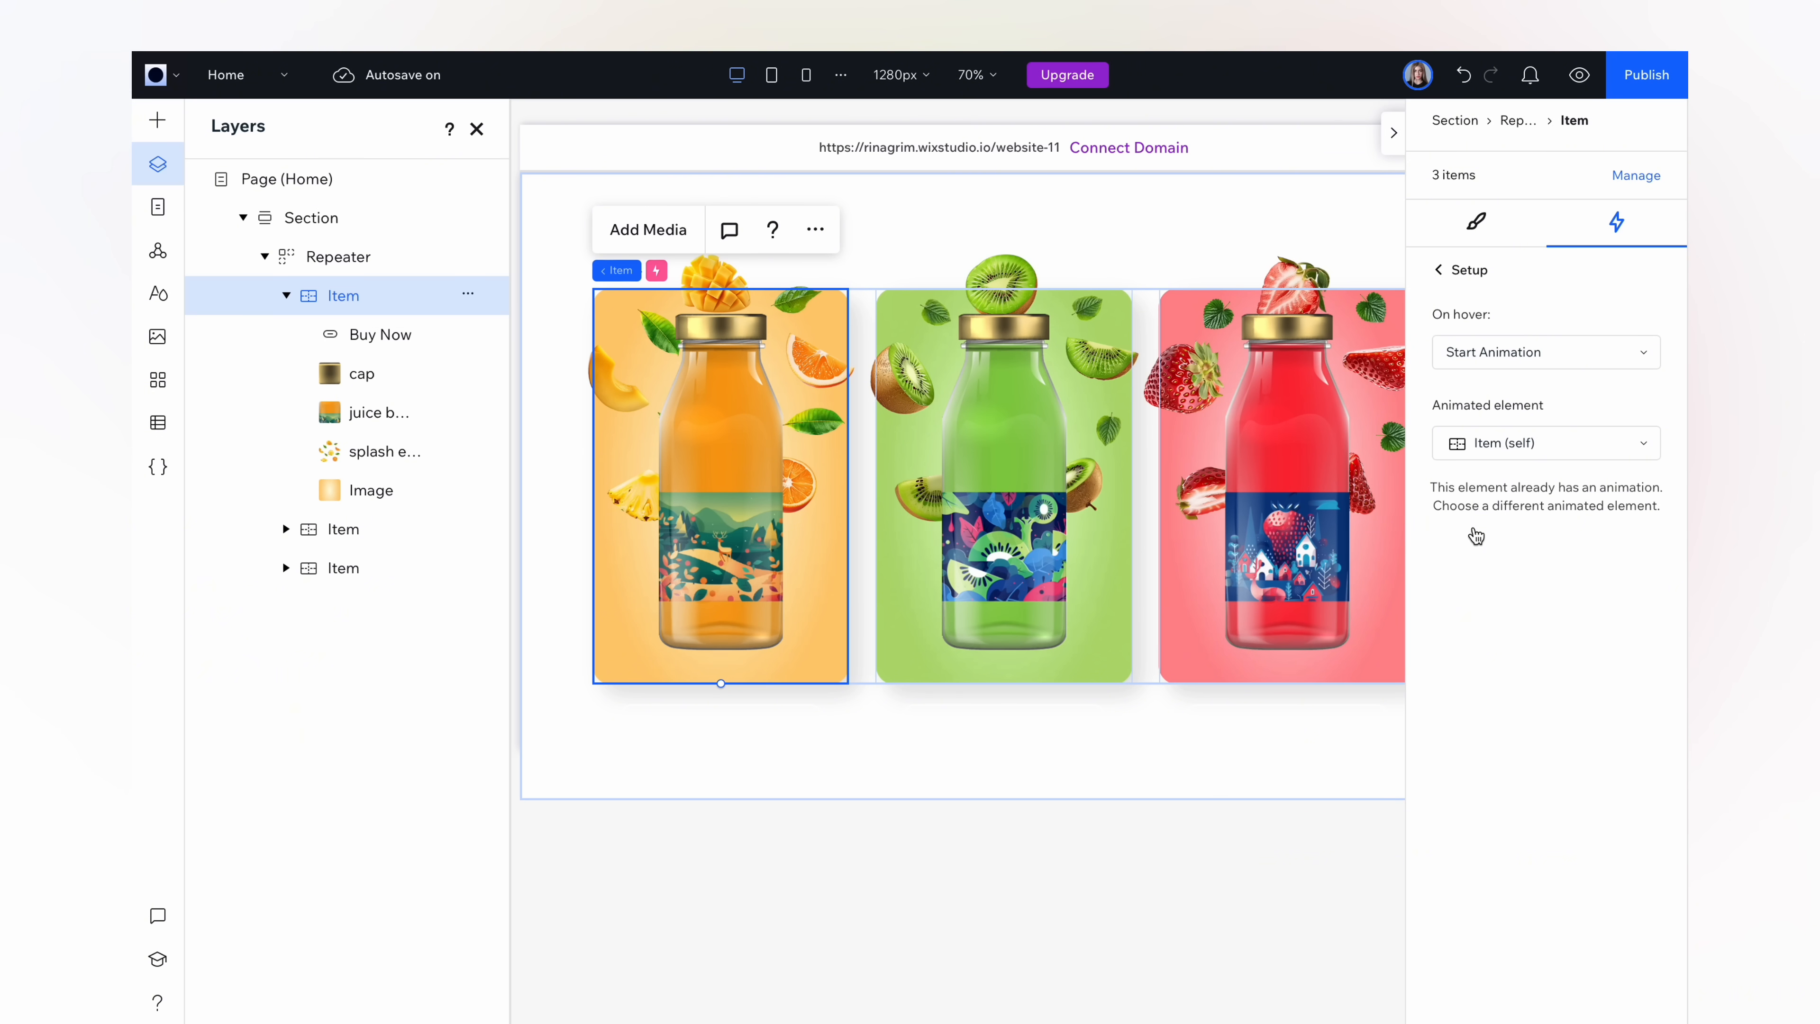
click(1528, 445)
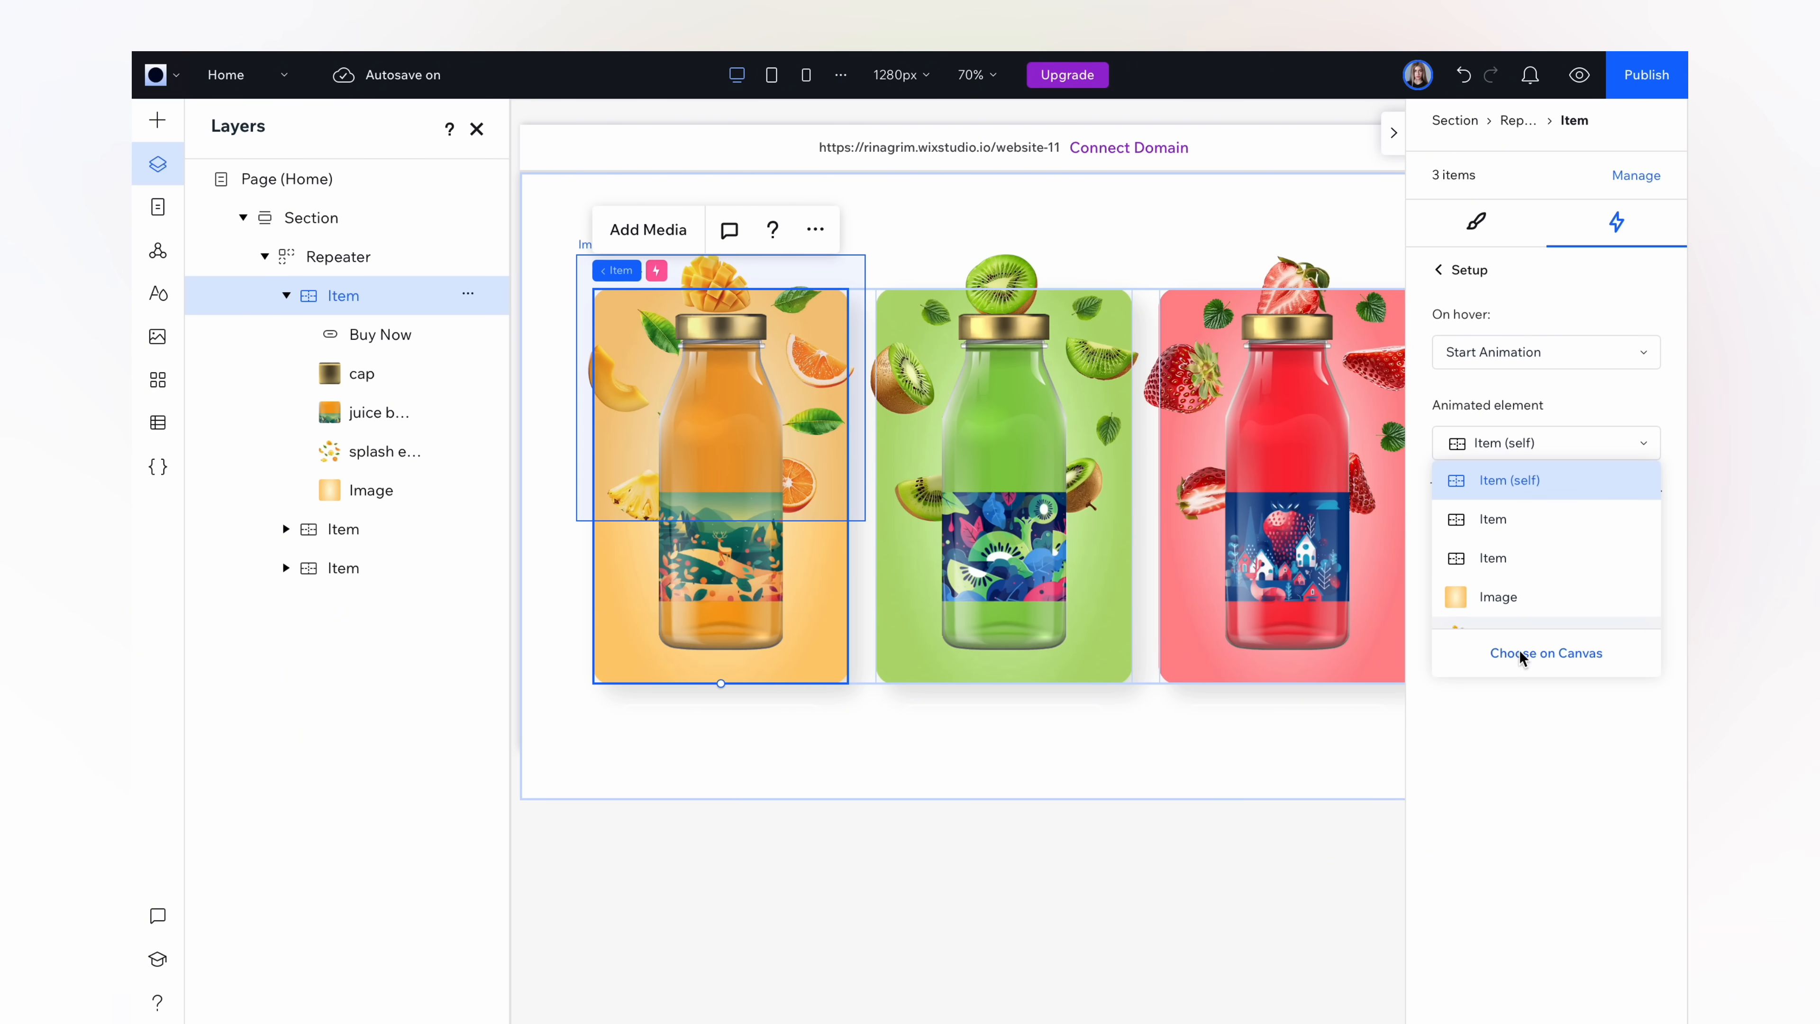
click(1522, 653)
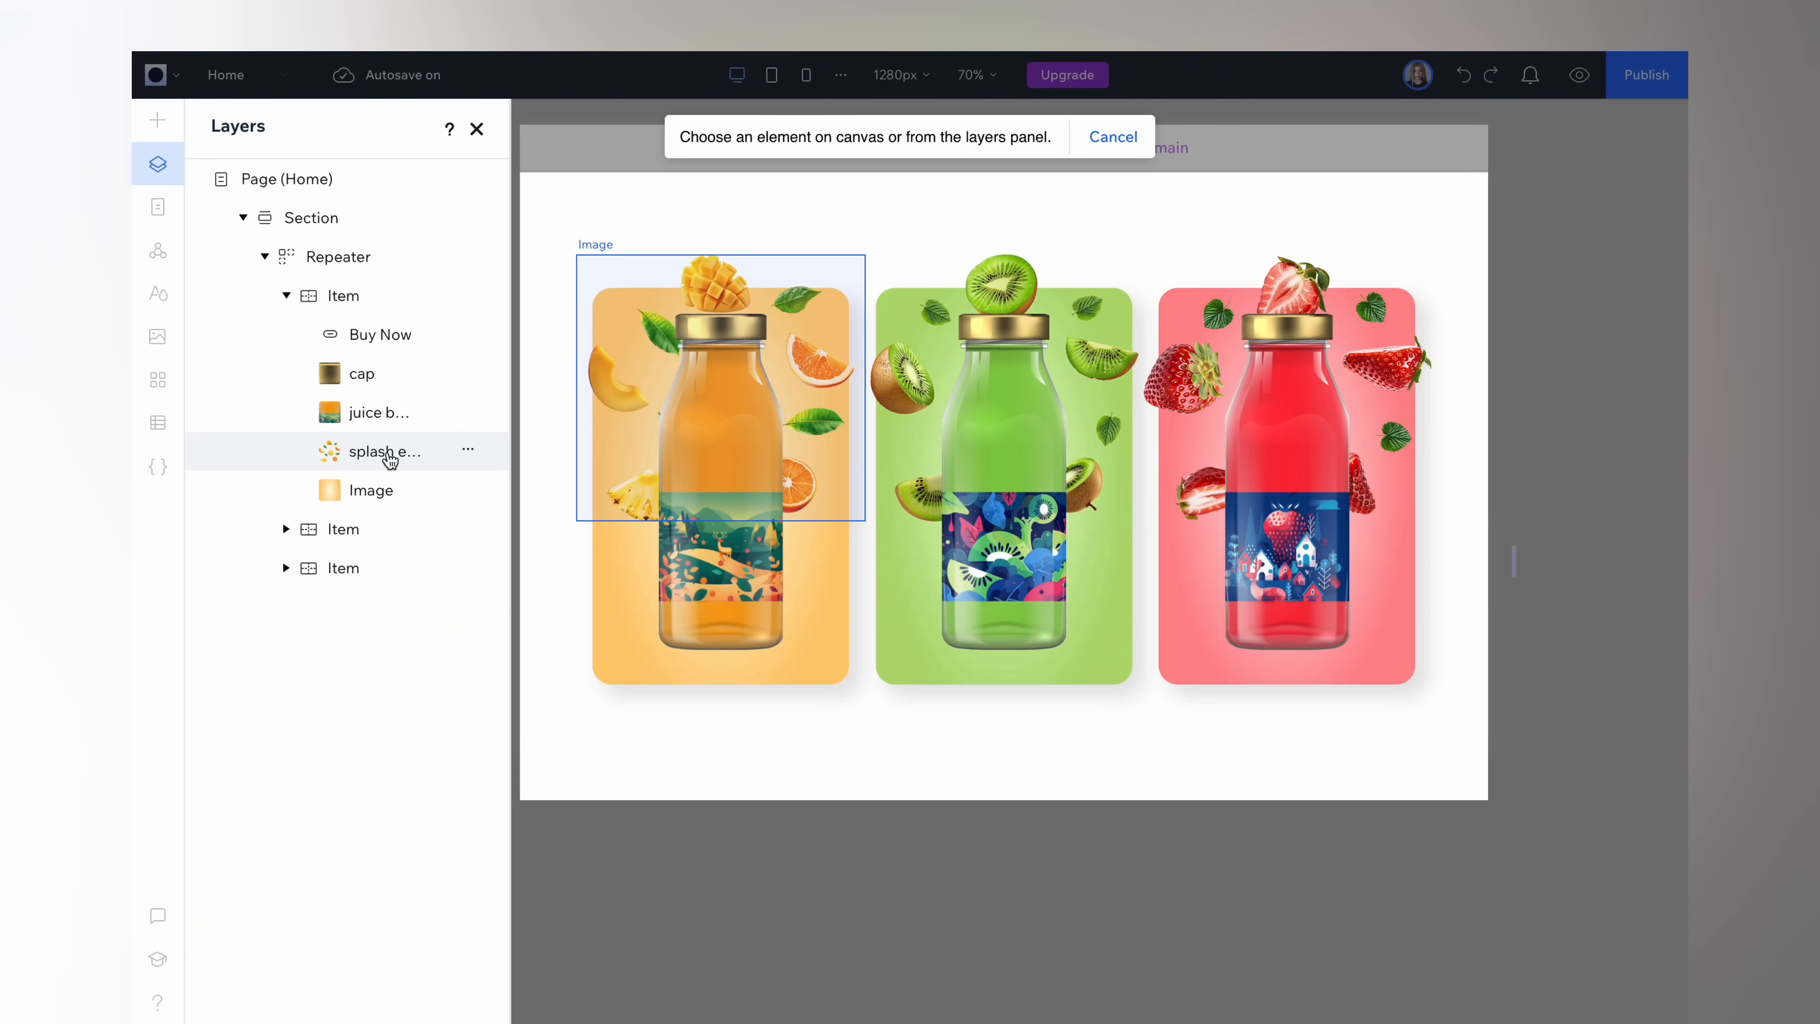
click(389, 457)
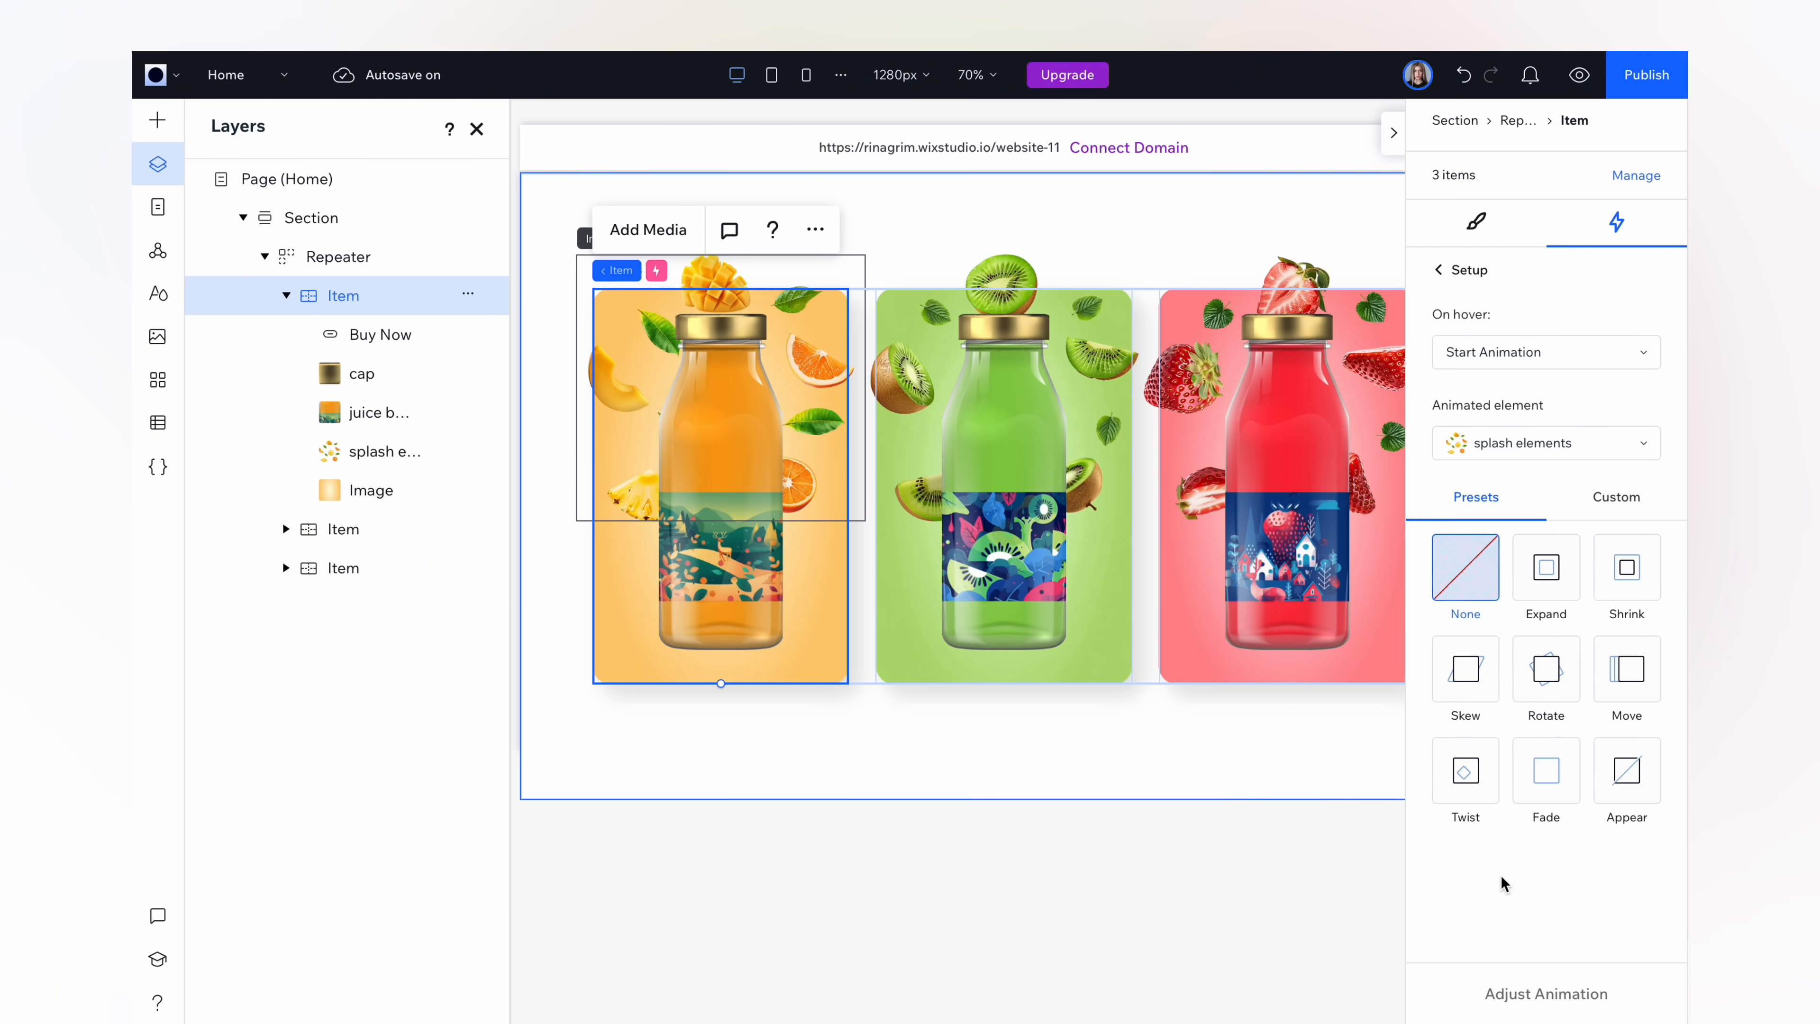
click(1464, 788)
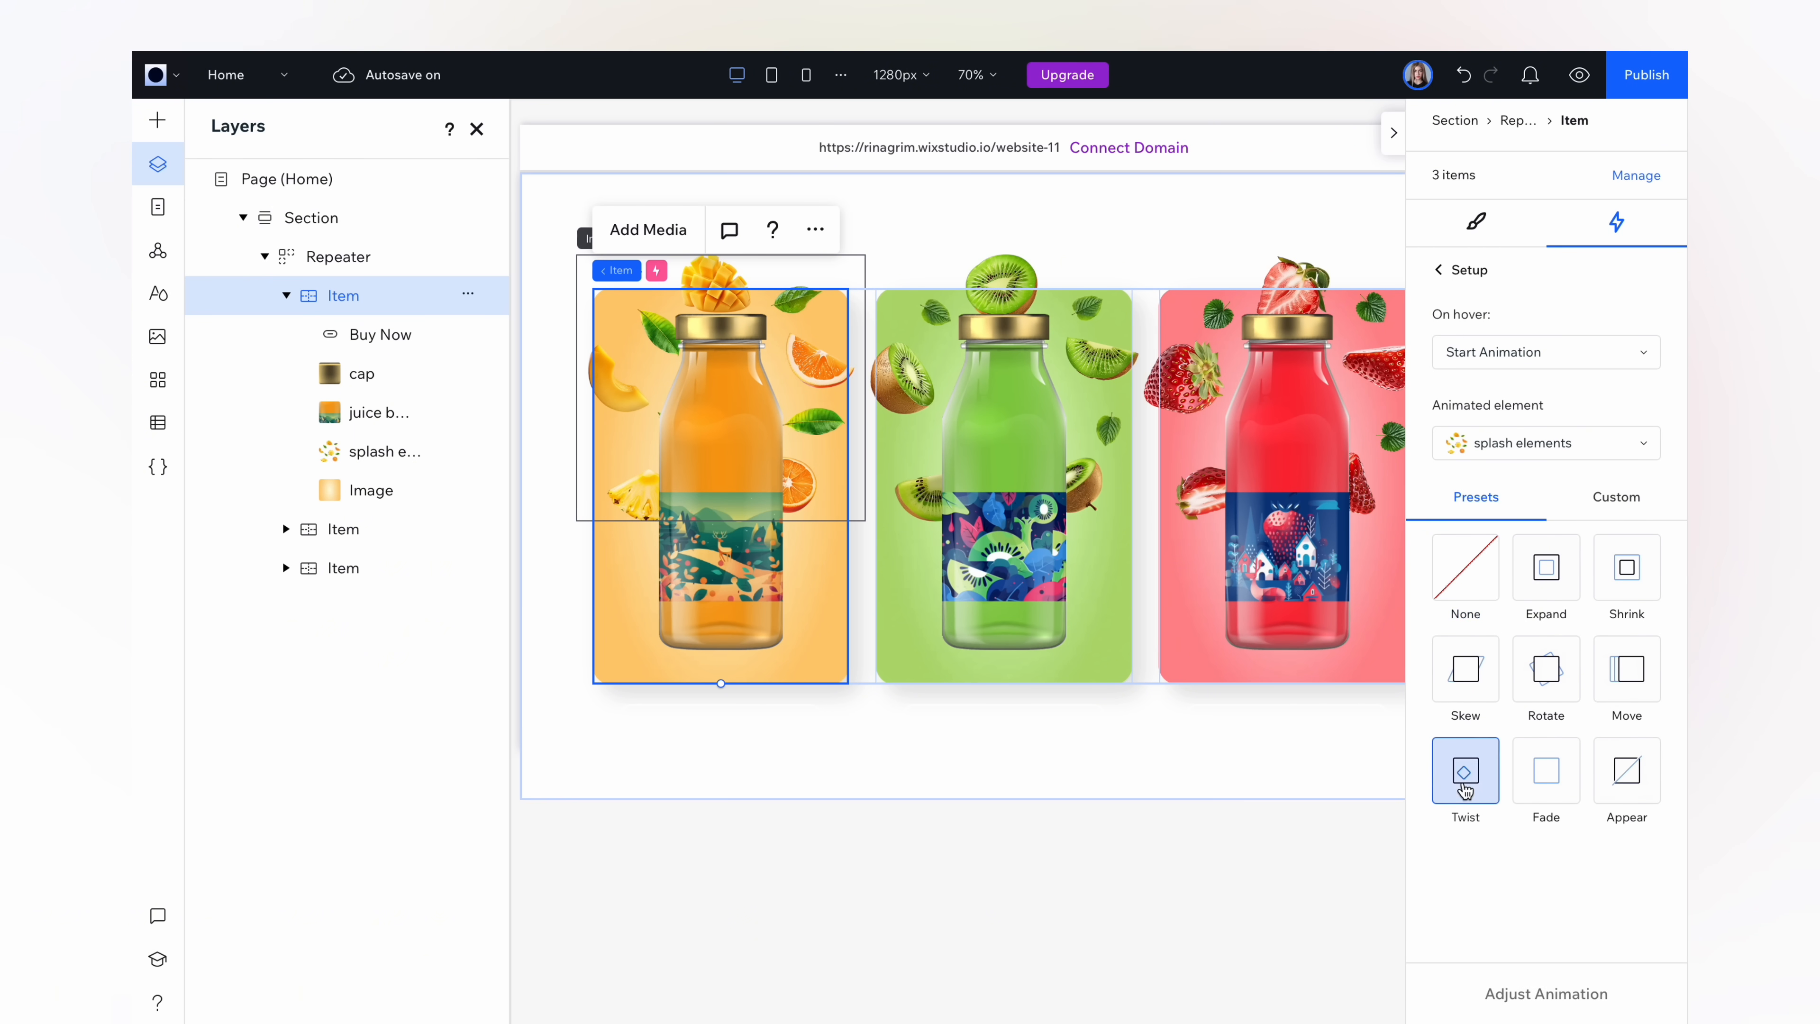
click(1514, 1000)
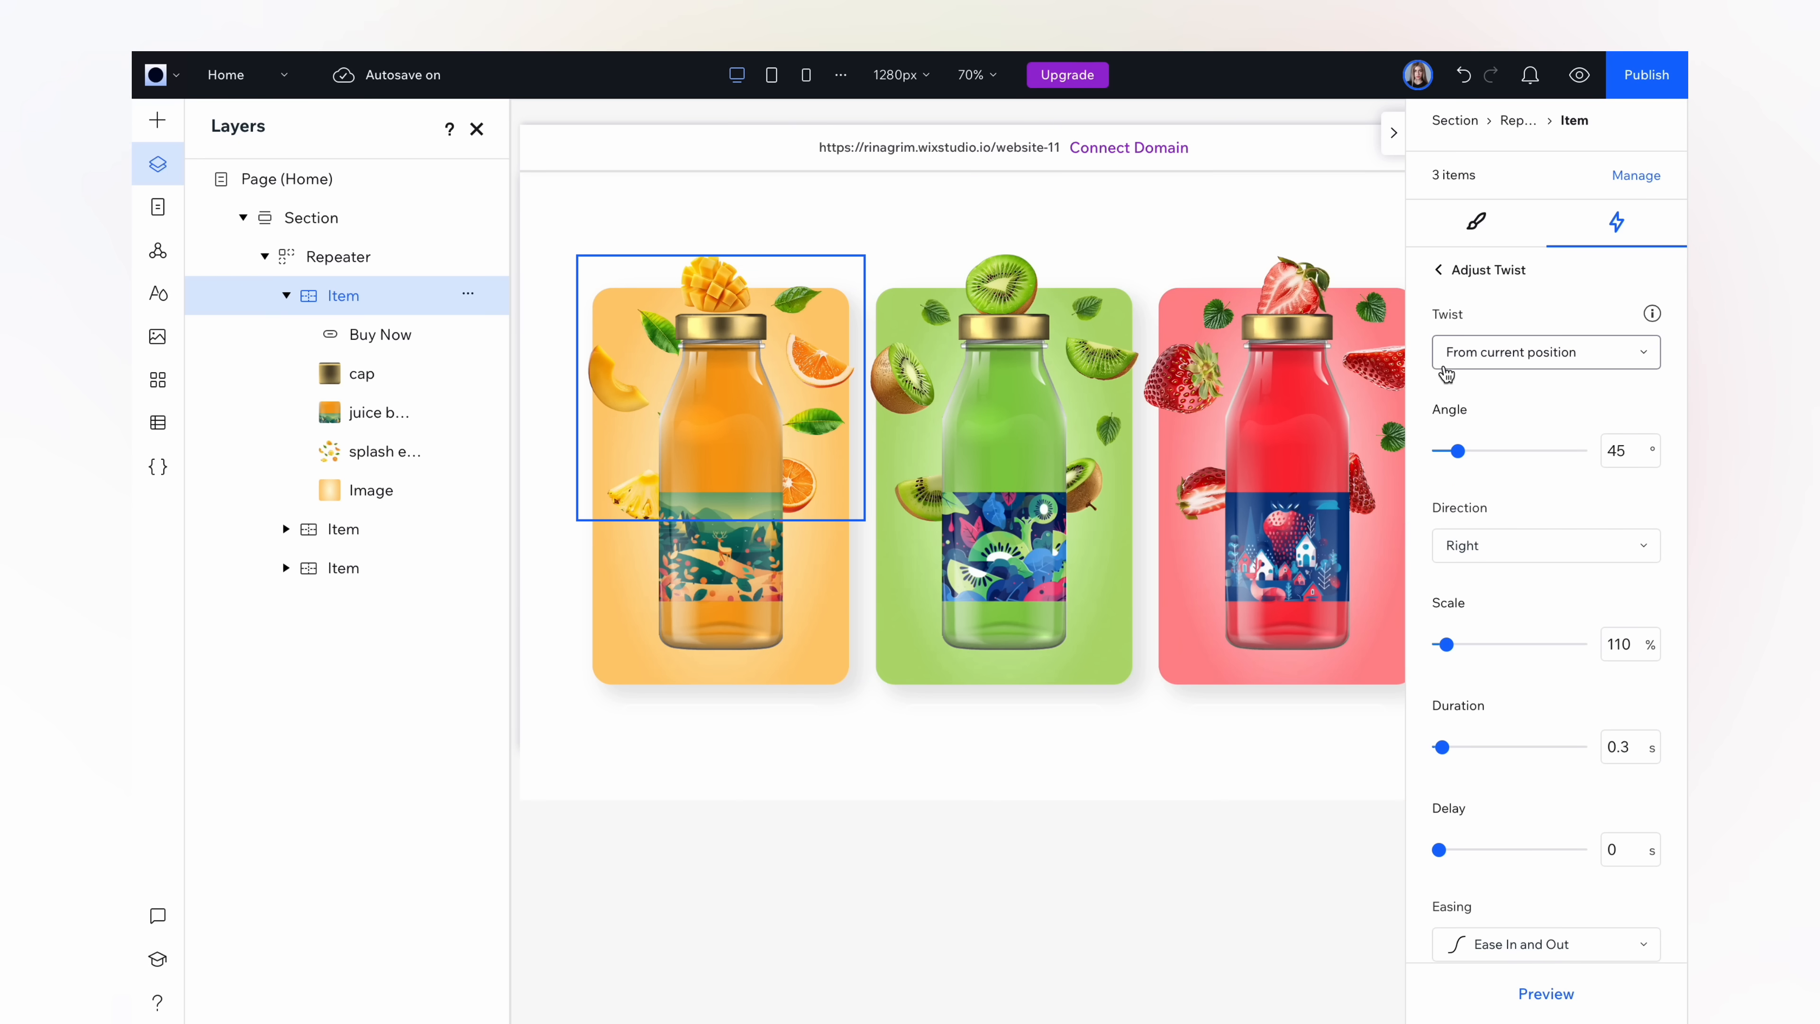
click(1647, 367)
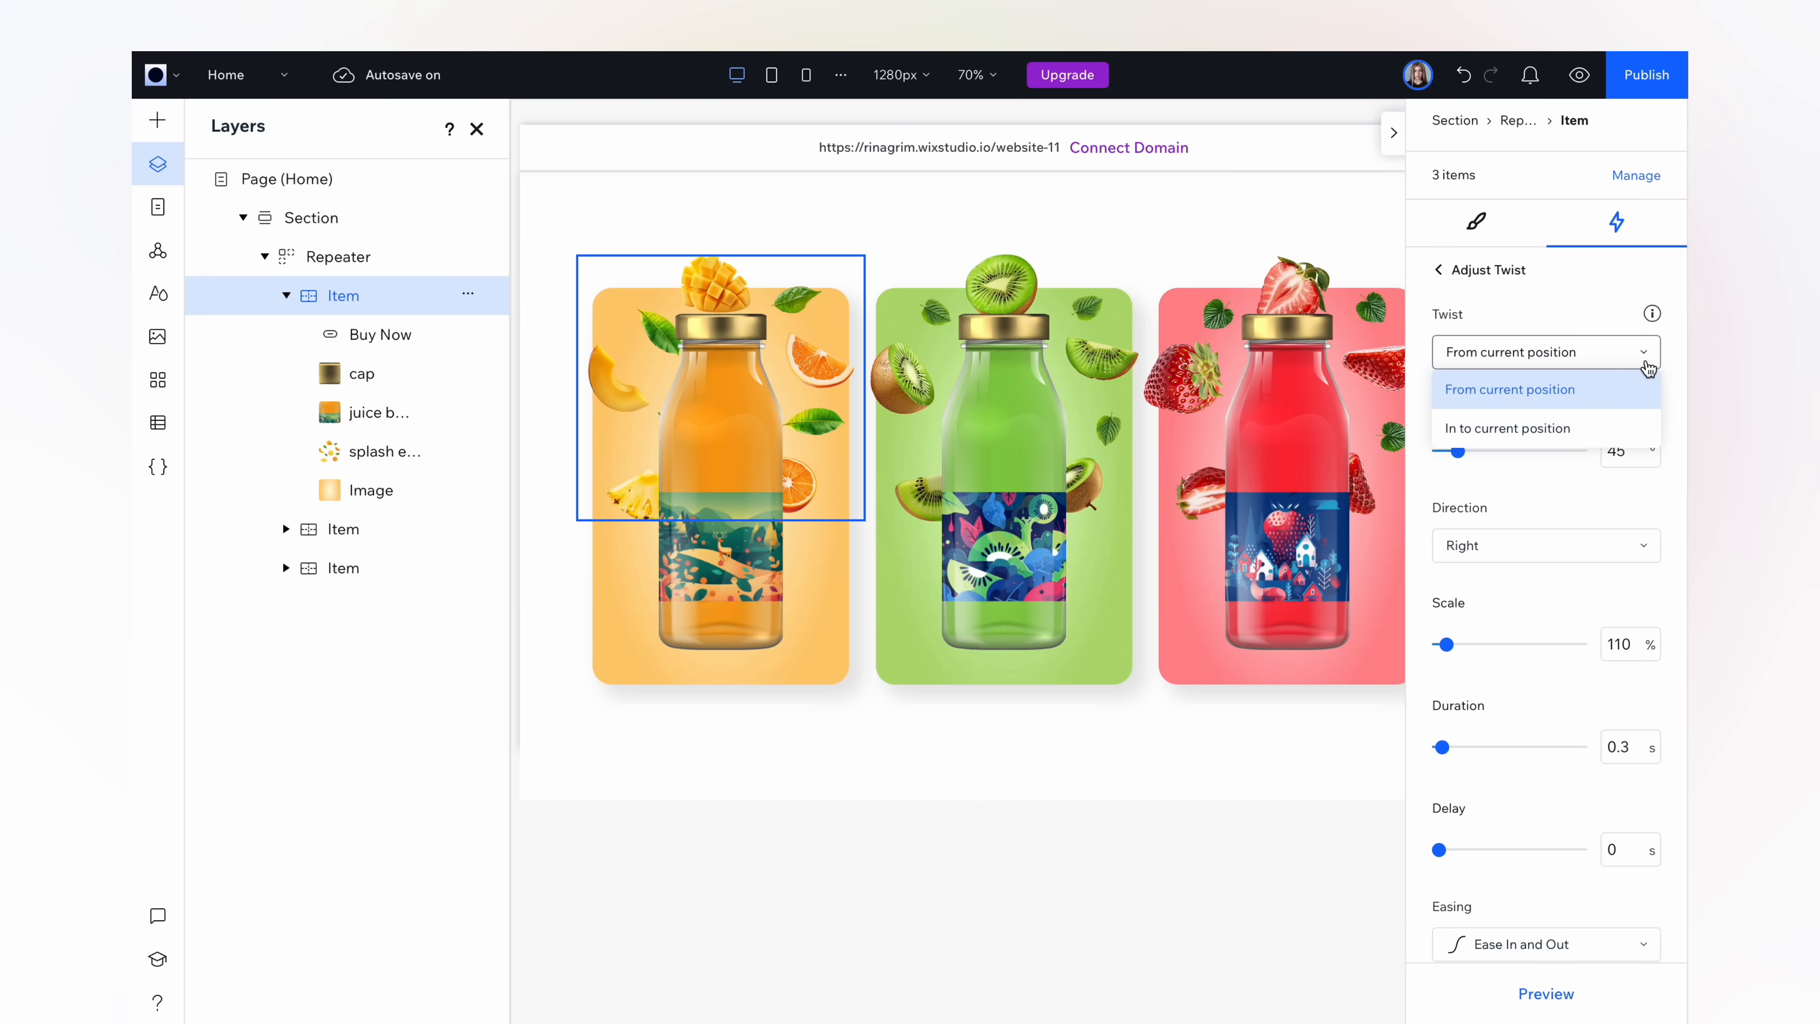
click(1567, 430)
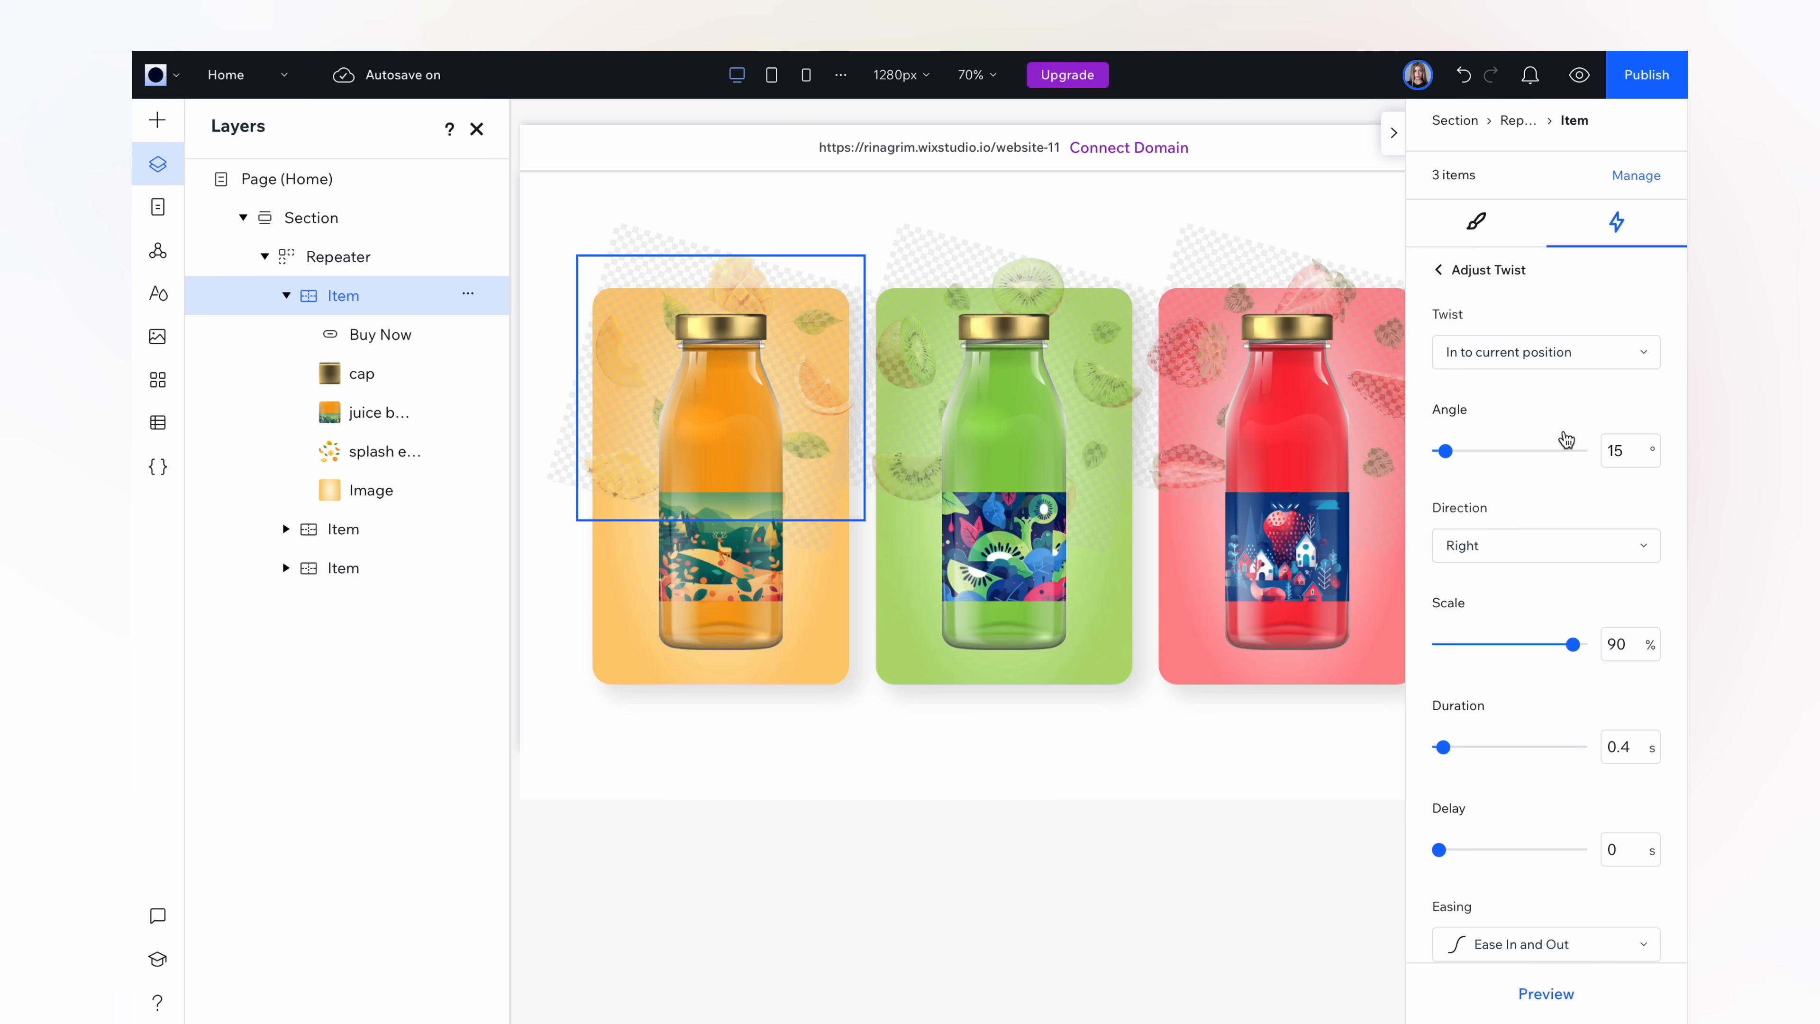
- Set the splash elements' Twist to an 80° angle, 35% scale and 1 s duration, and preview it
click(1612, 453)
text(80)
click(1624, 648)
text(35)
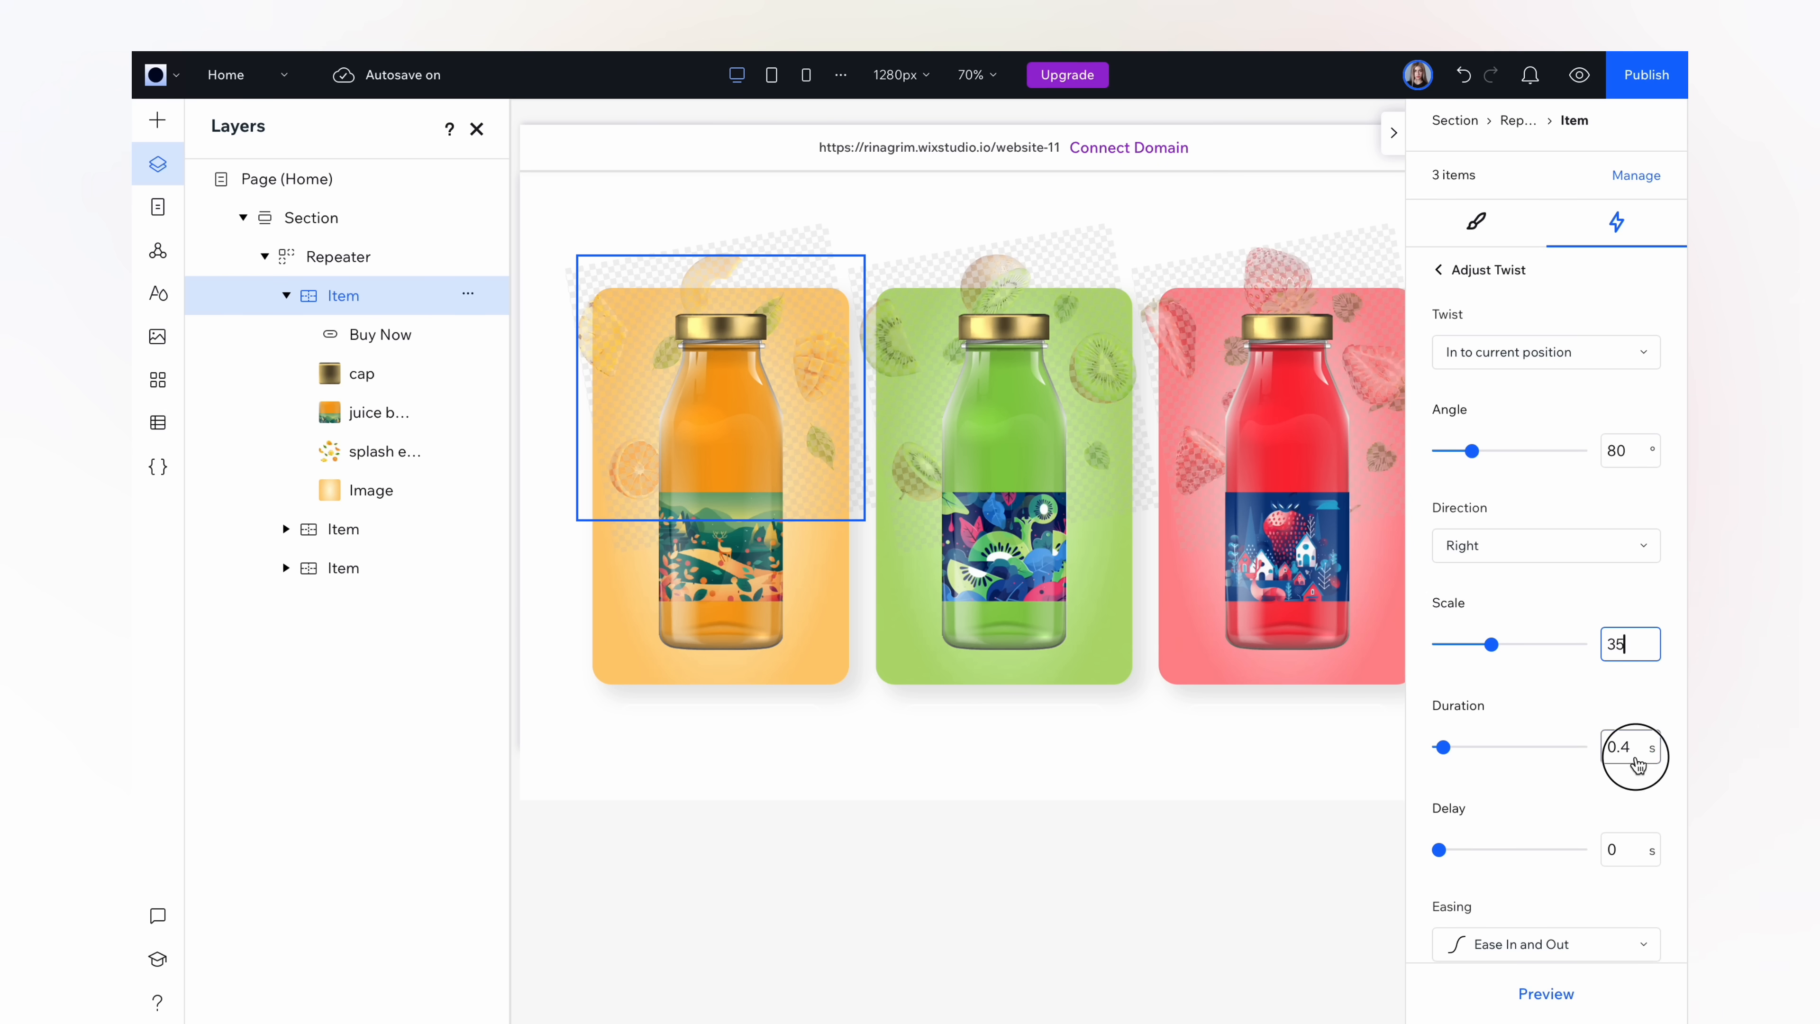
click(1608, 751)
double_click(1608, 751)
text(1)
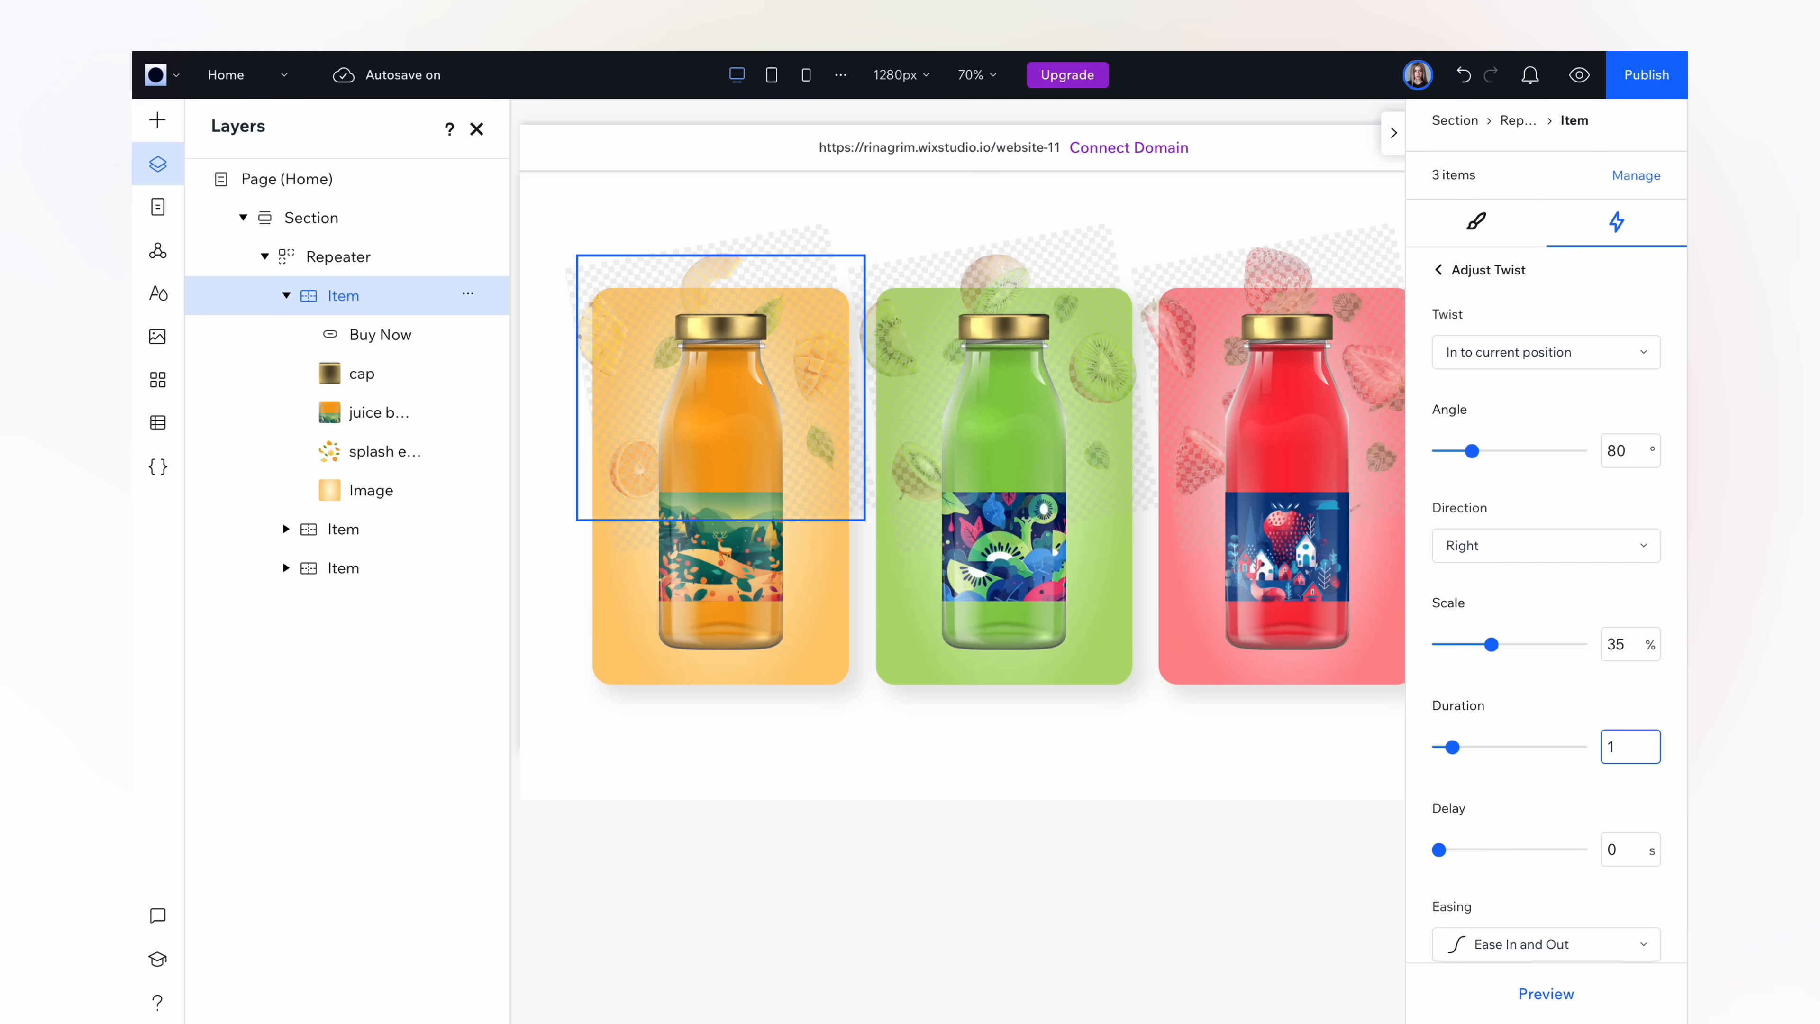
click(1535, 995)
click(1438, 269)
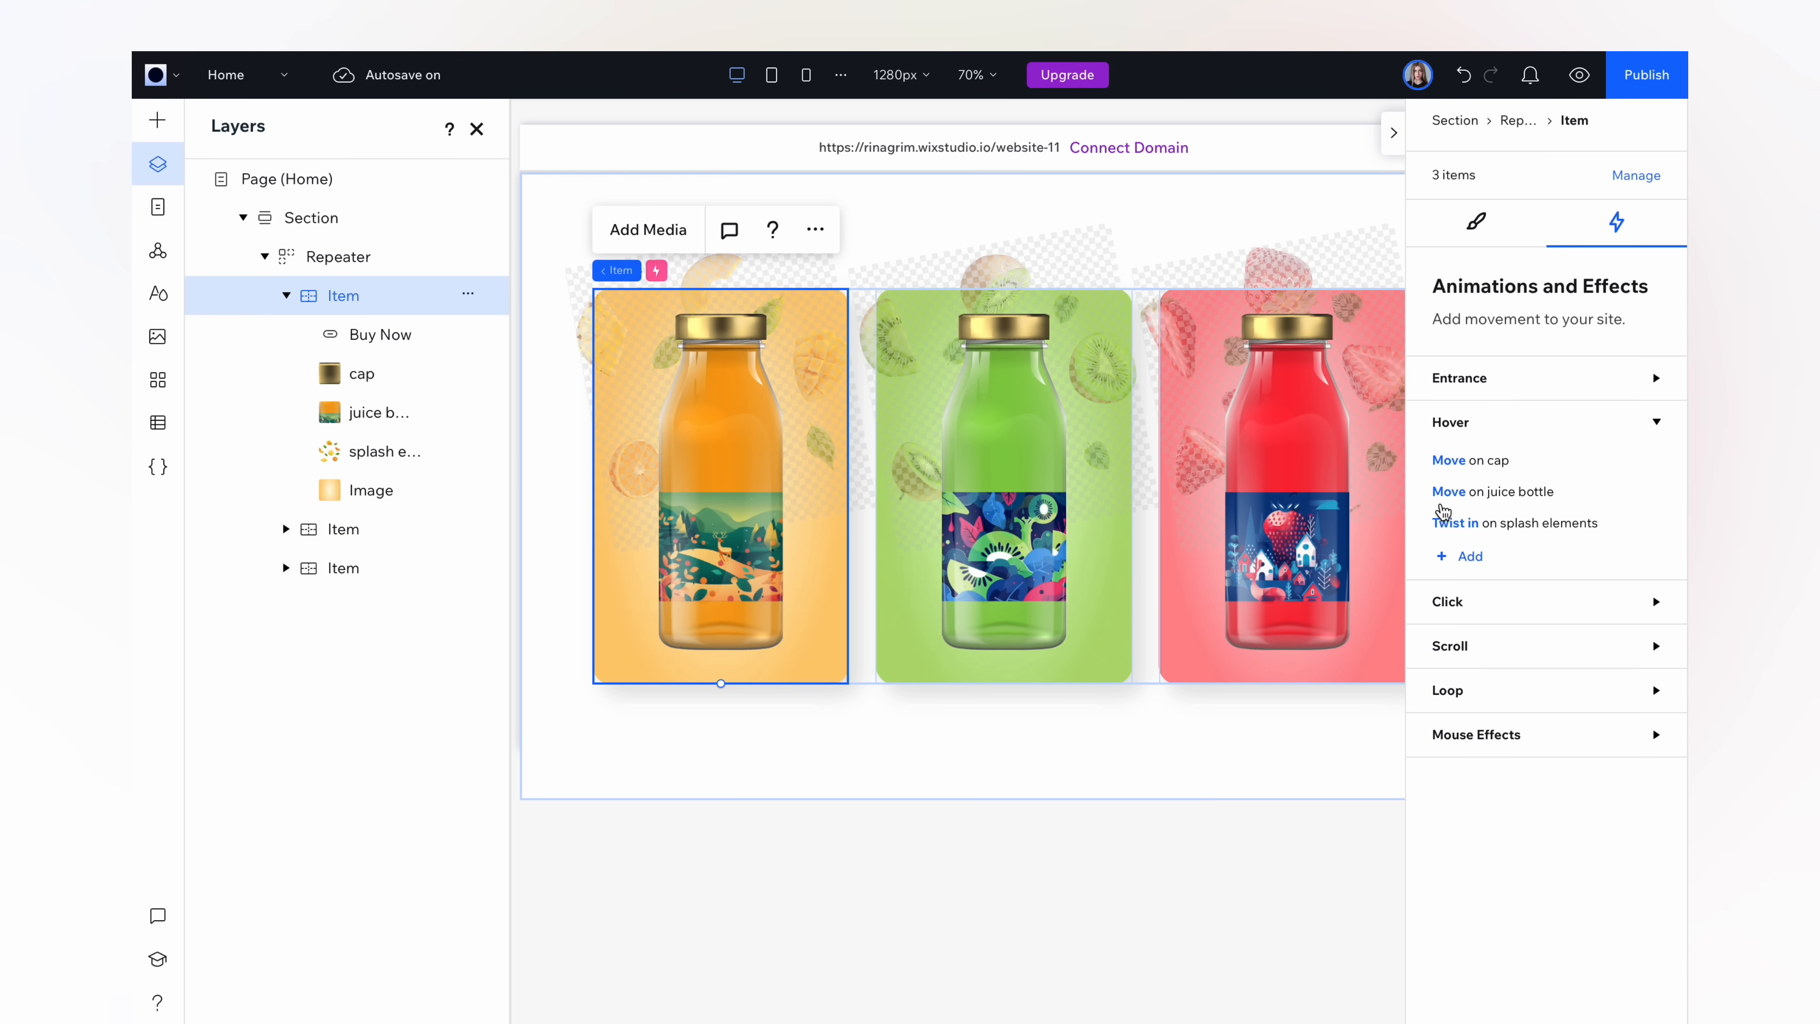
- Add another hover interaction to the item that starts a Move animation on the Buy Now button
click(1471, 557)
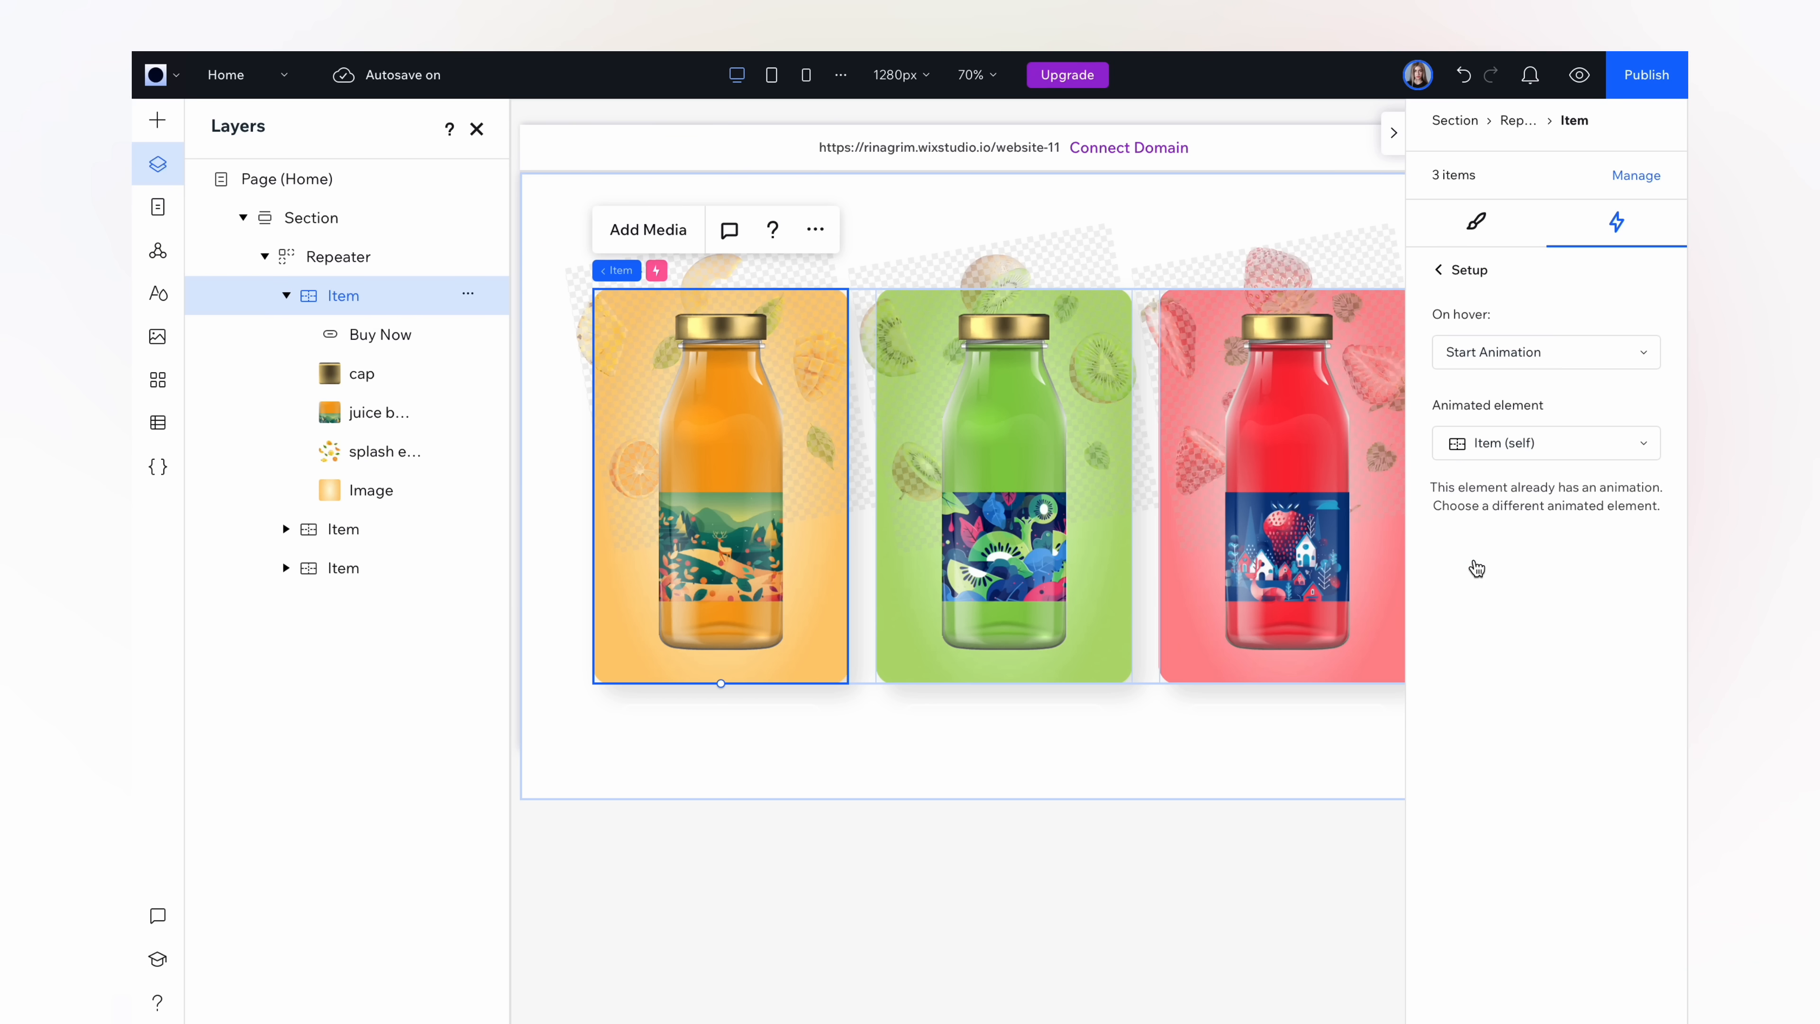
click(1483, 458)
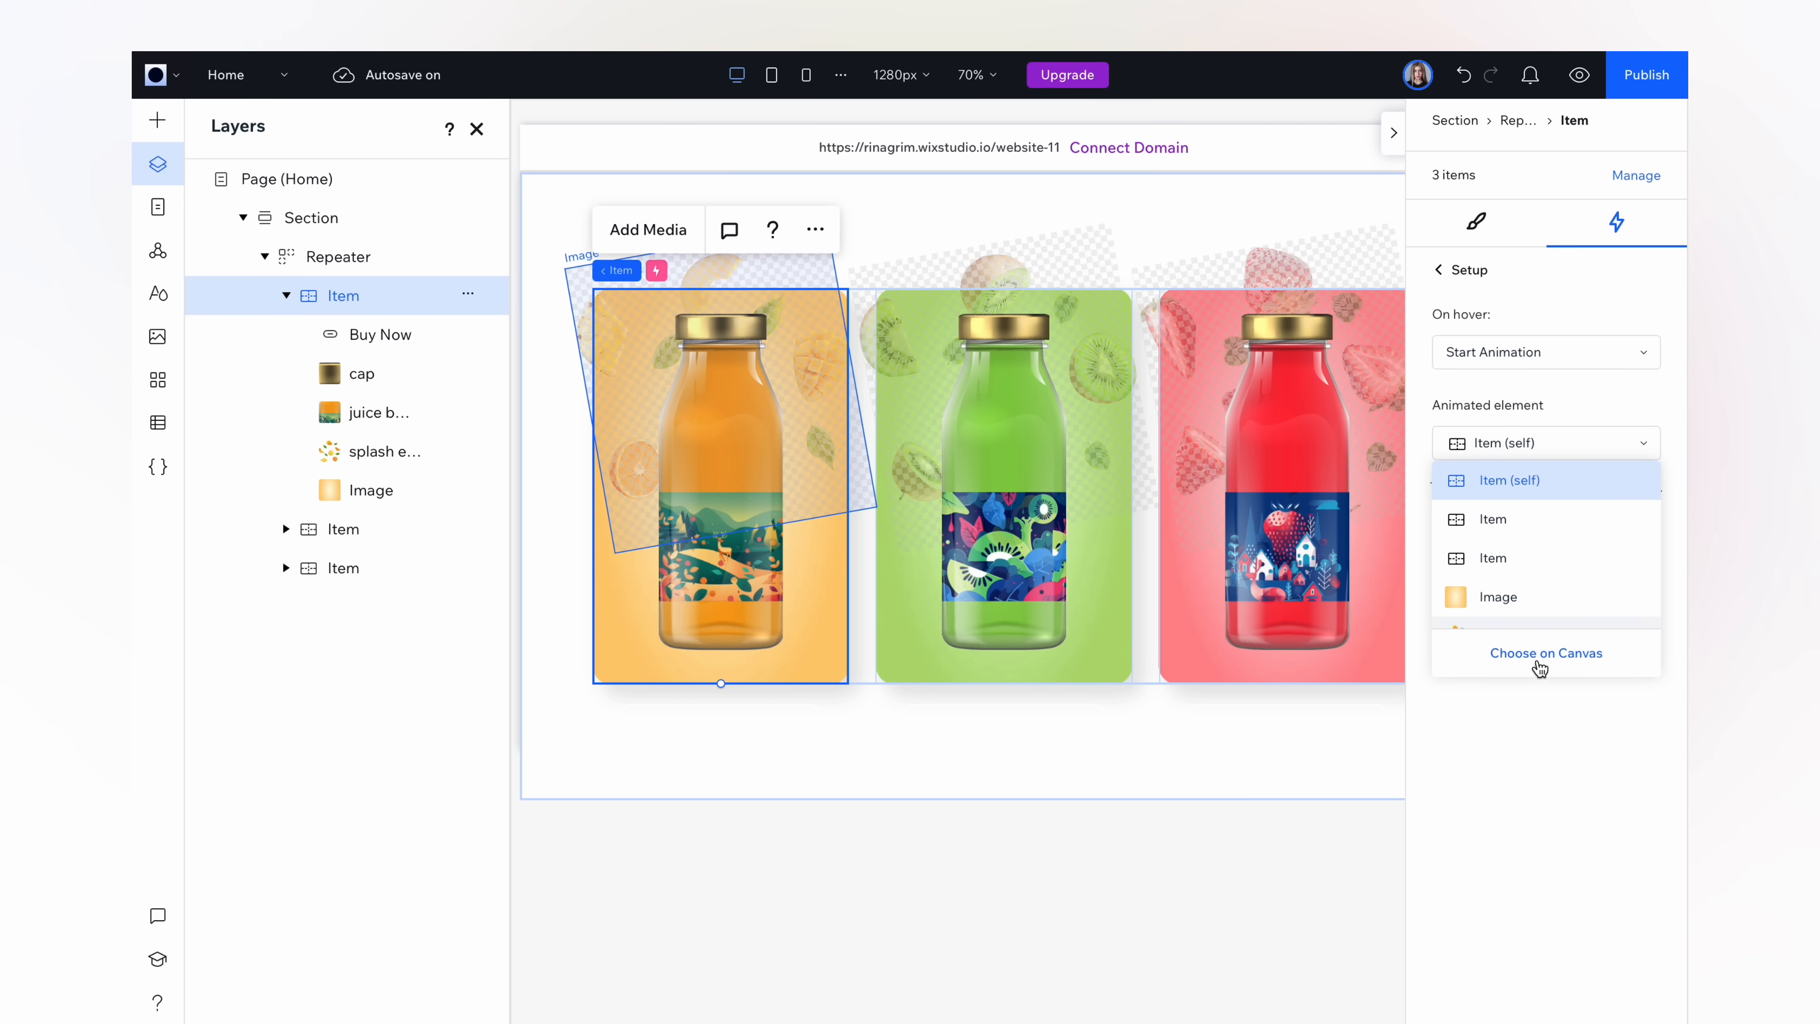
click(1599, 667)
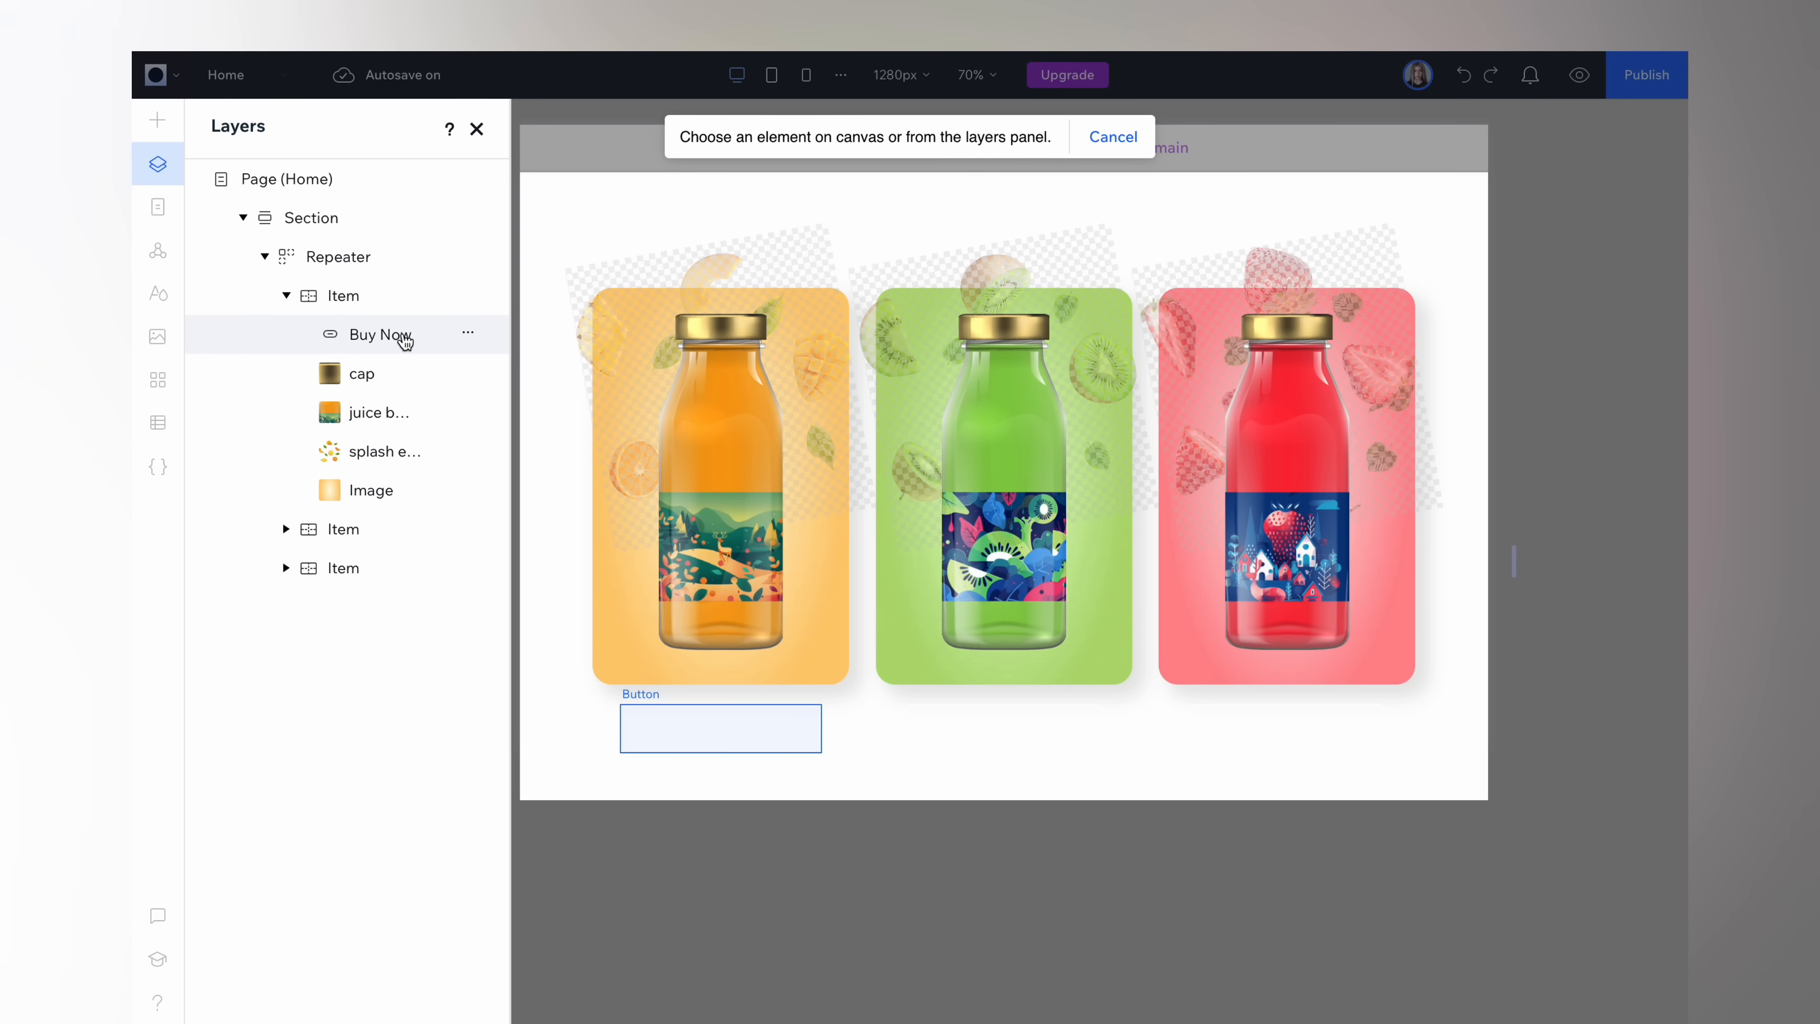
click(400, 338)
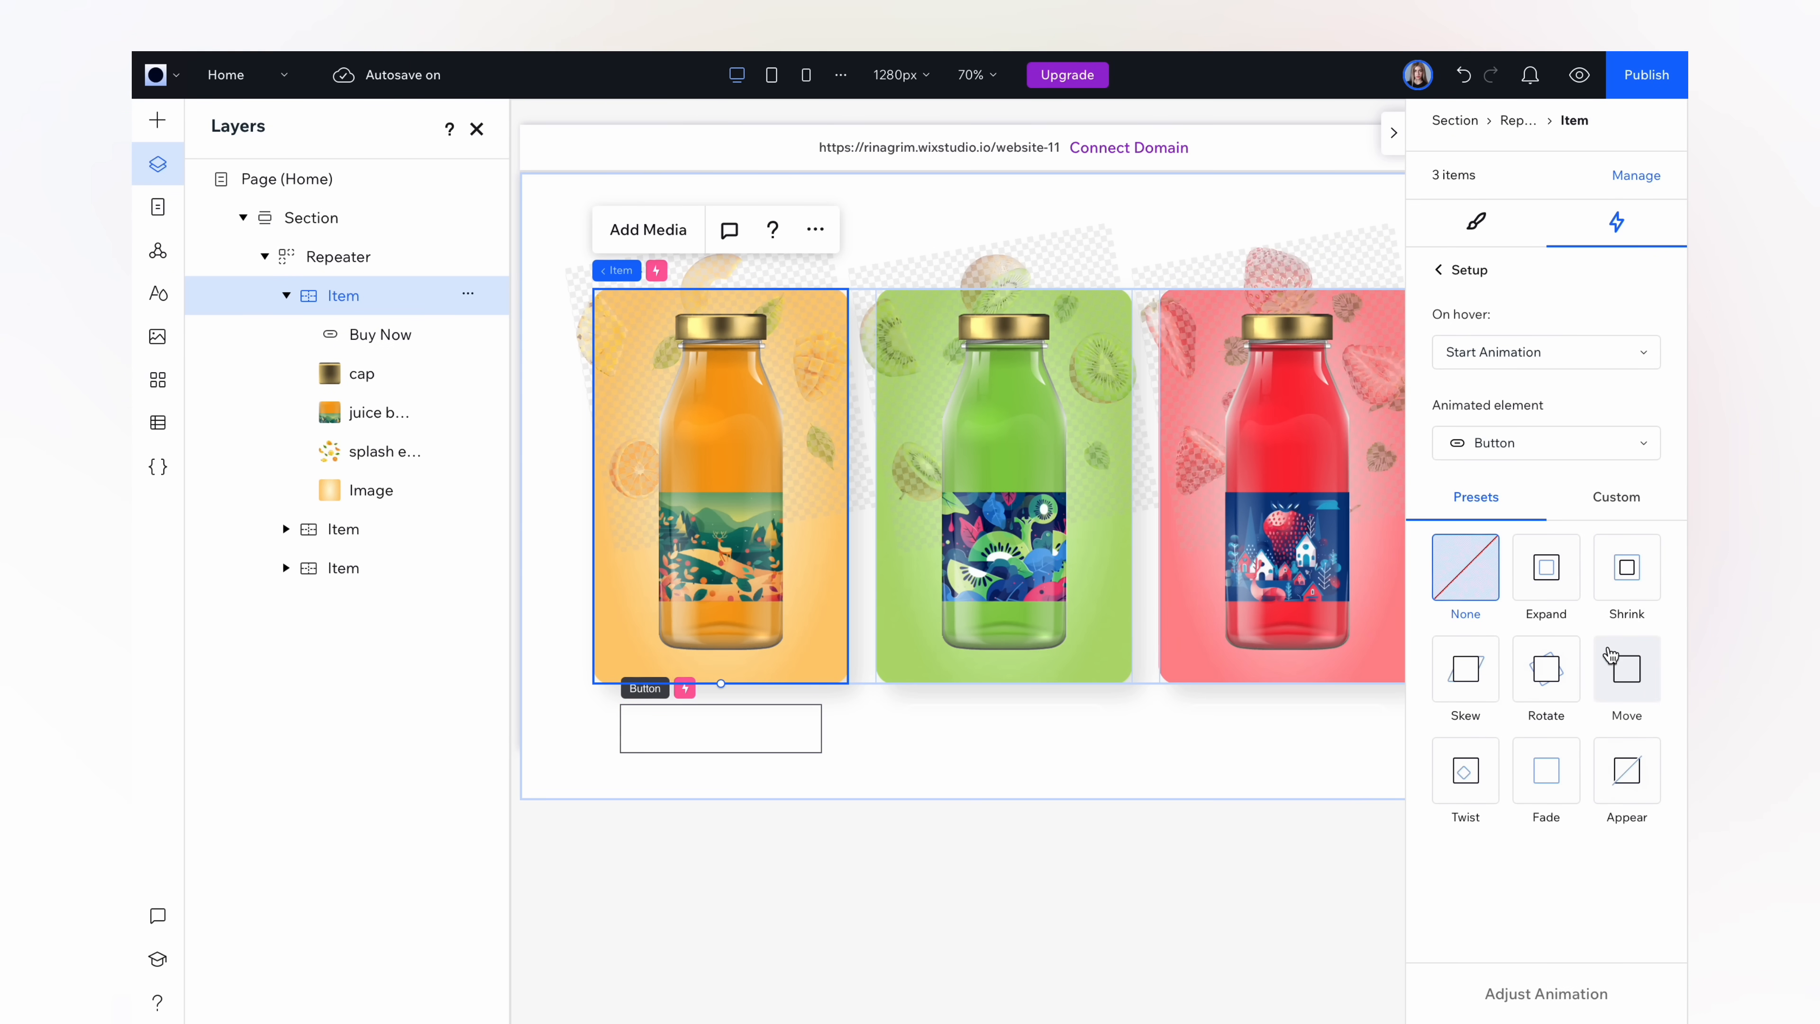
click(1607, 687)
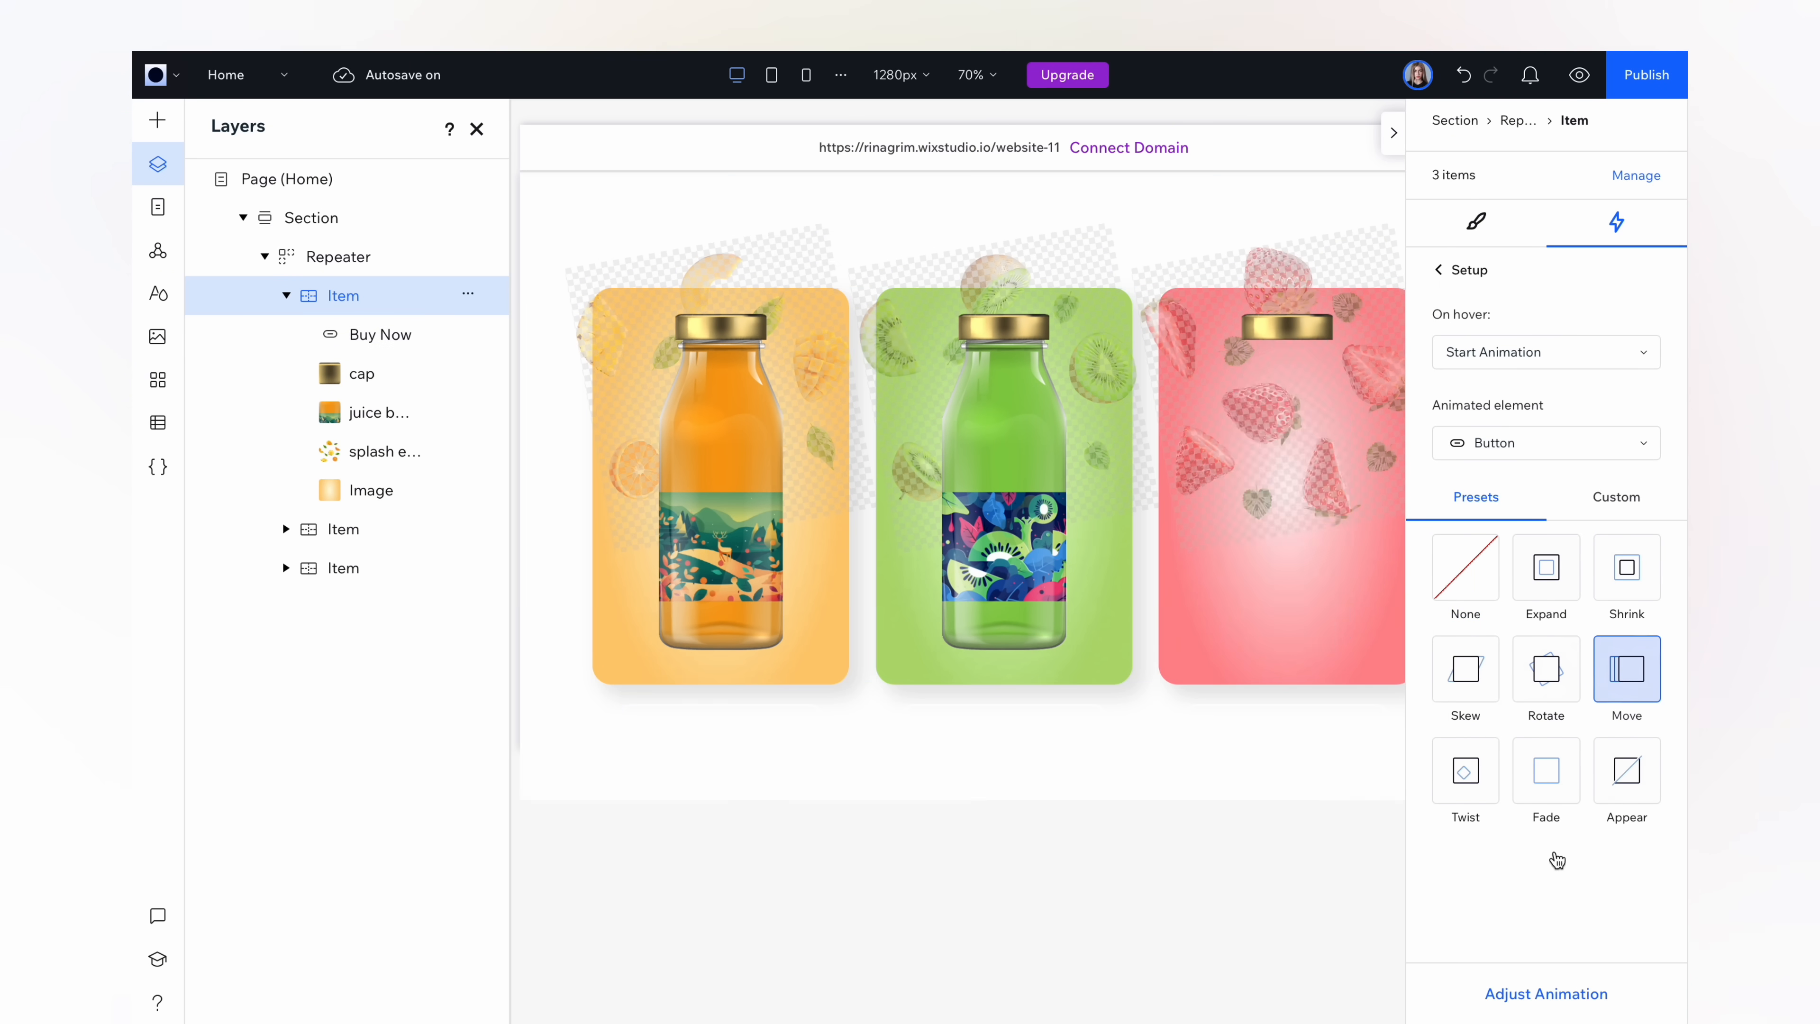
- Set the Buy Now button's Move animation to a distance of 140 px and a duration of 0.5 s
click(1524, 993)
click(1619, 609)
drag(1621, 608, 1604, 608)
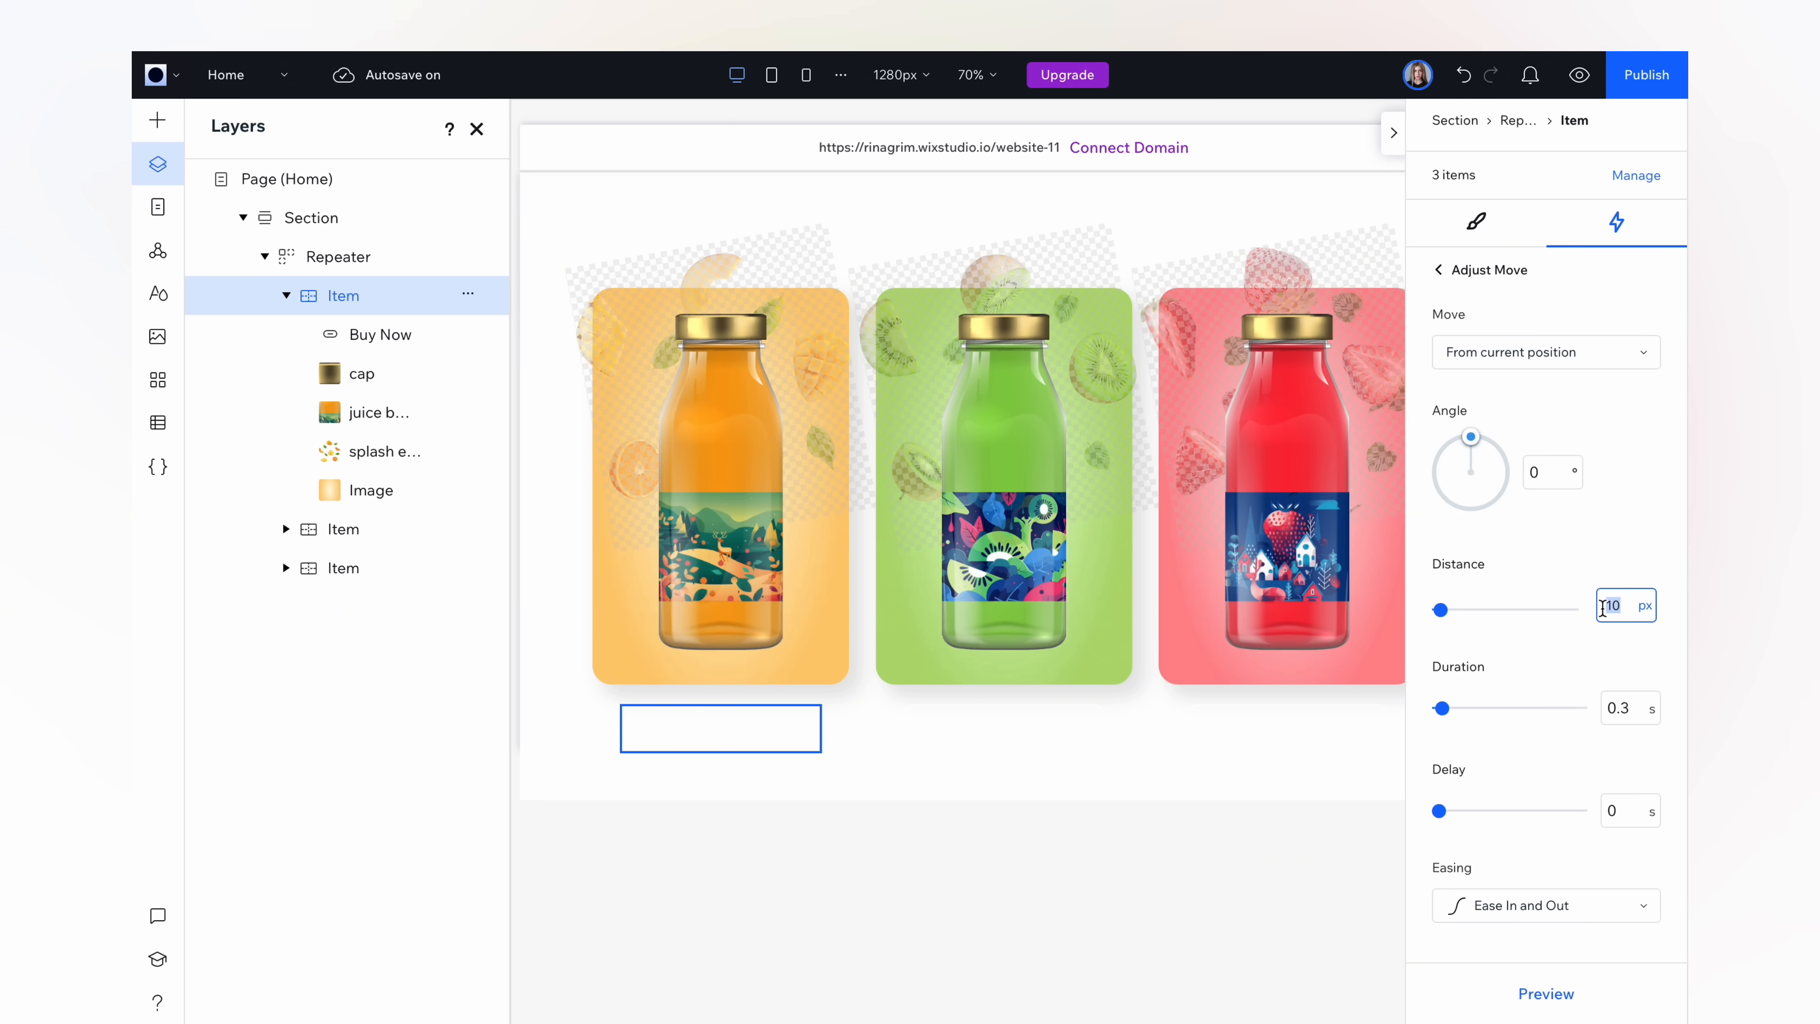
text(14)
click(1630, 708)
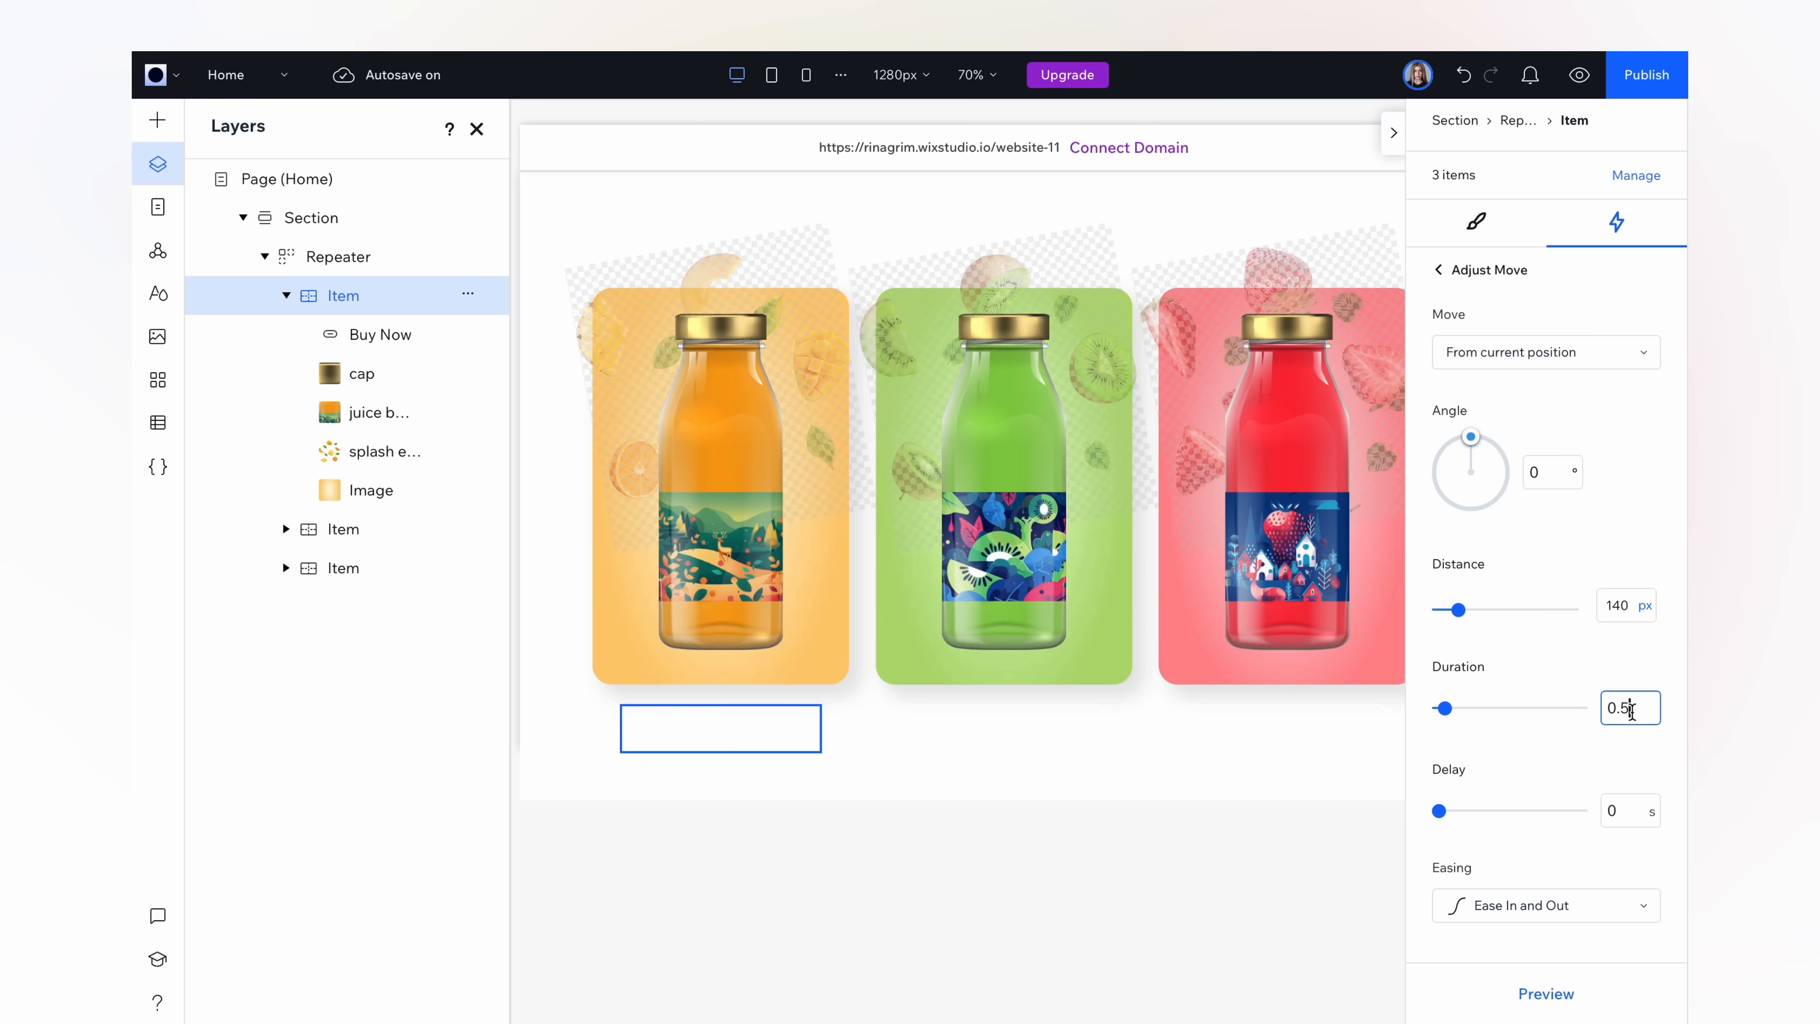
click(1448, 273)
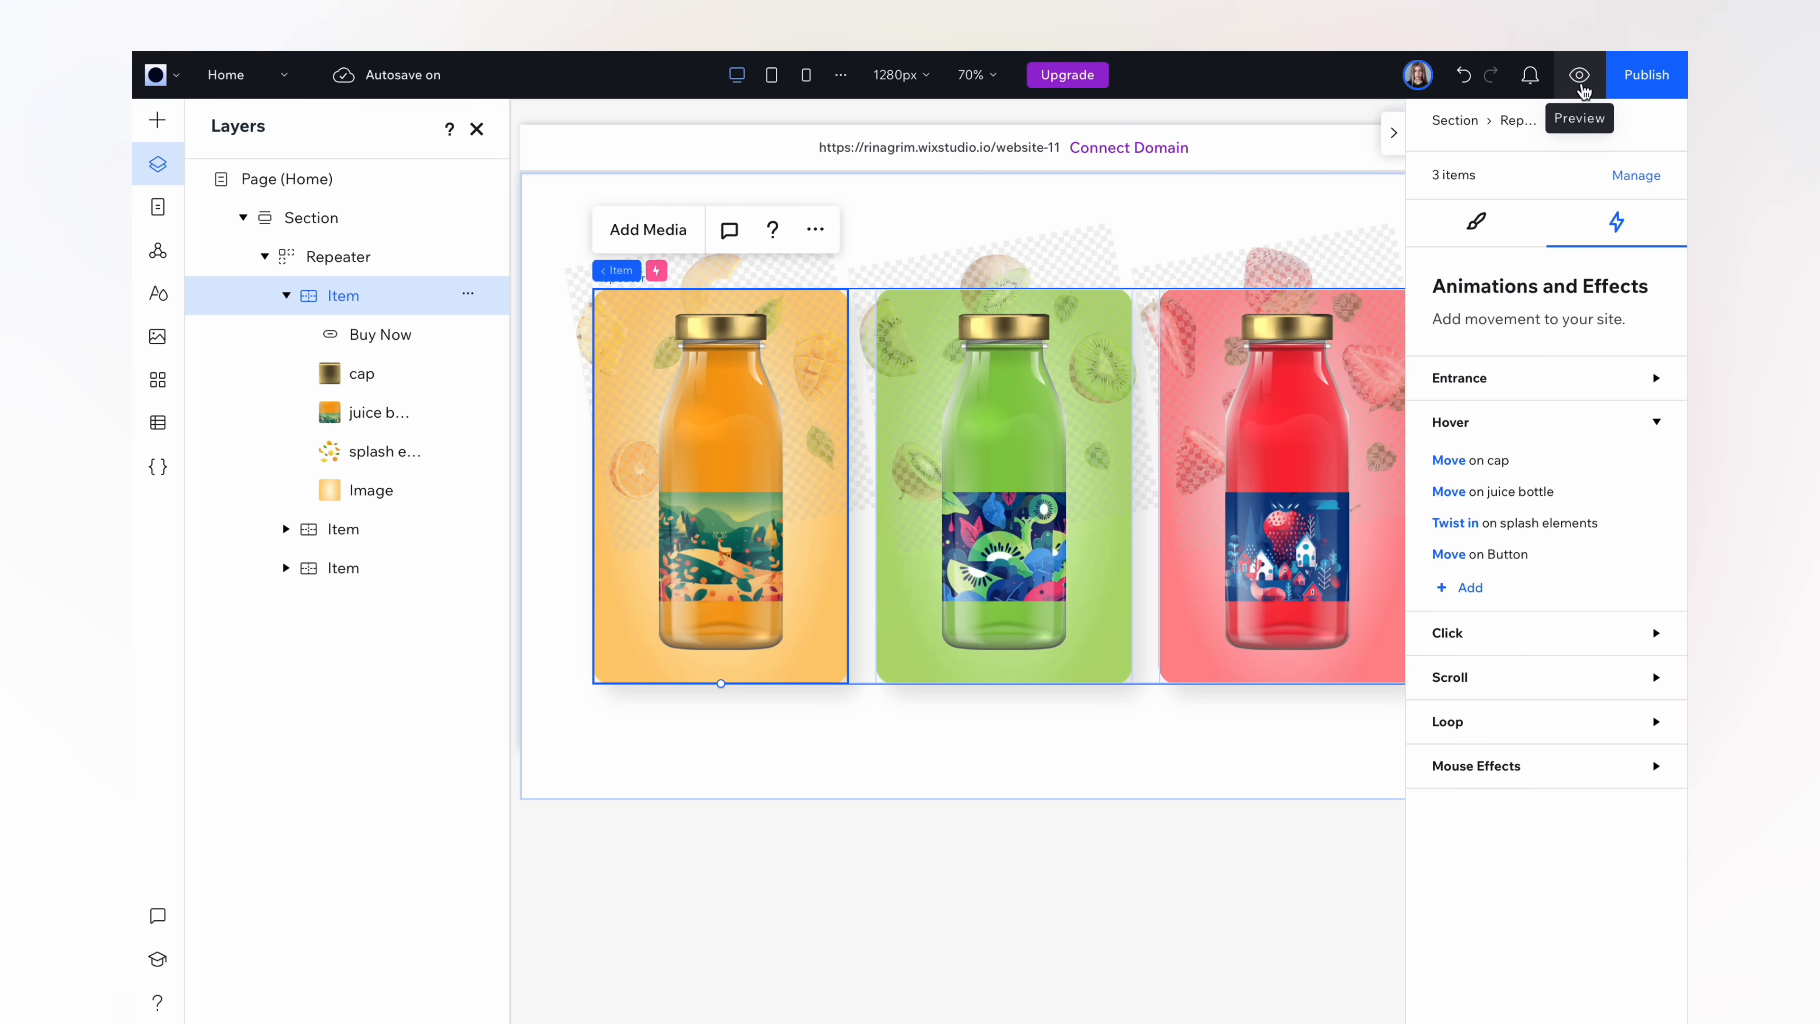
- Preview the site and check the hover animations on the strawberry, kiwi and orange juice cards
click(1579, 76)
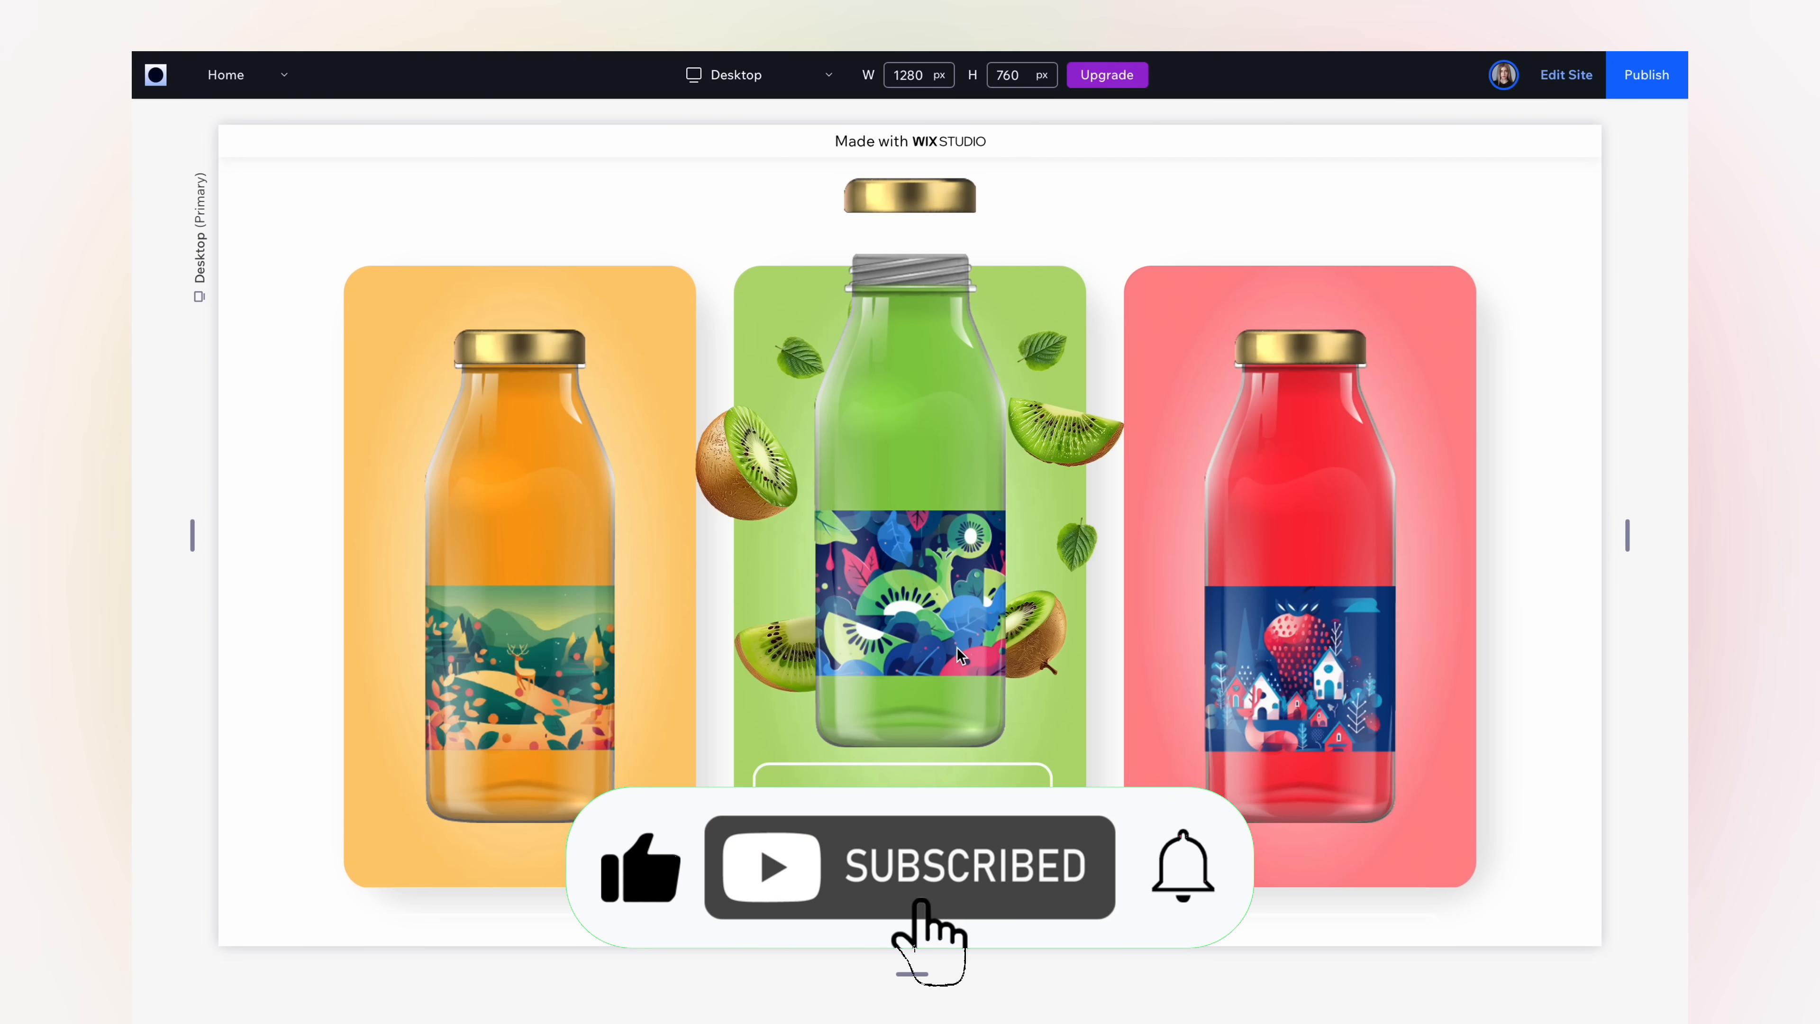
mouse_move(1272, 648)
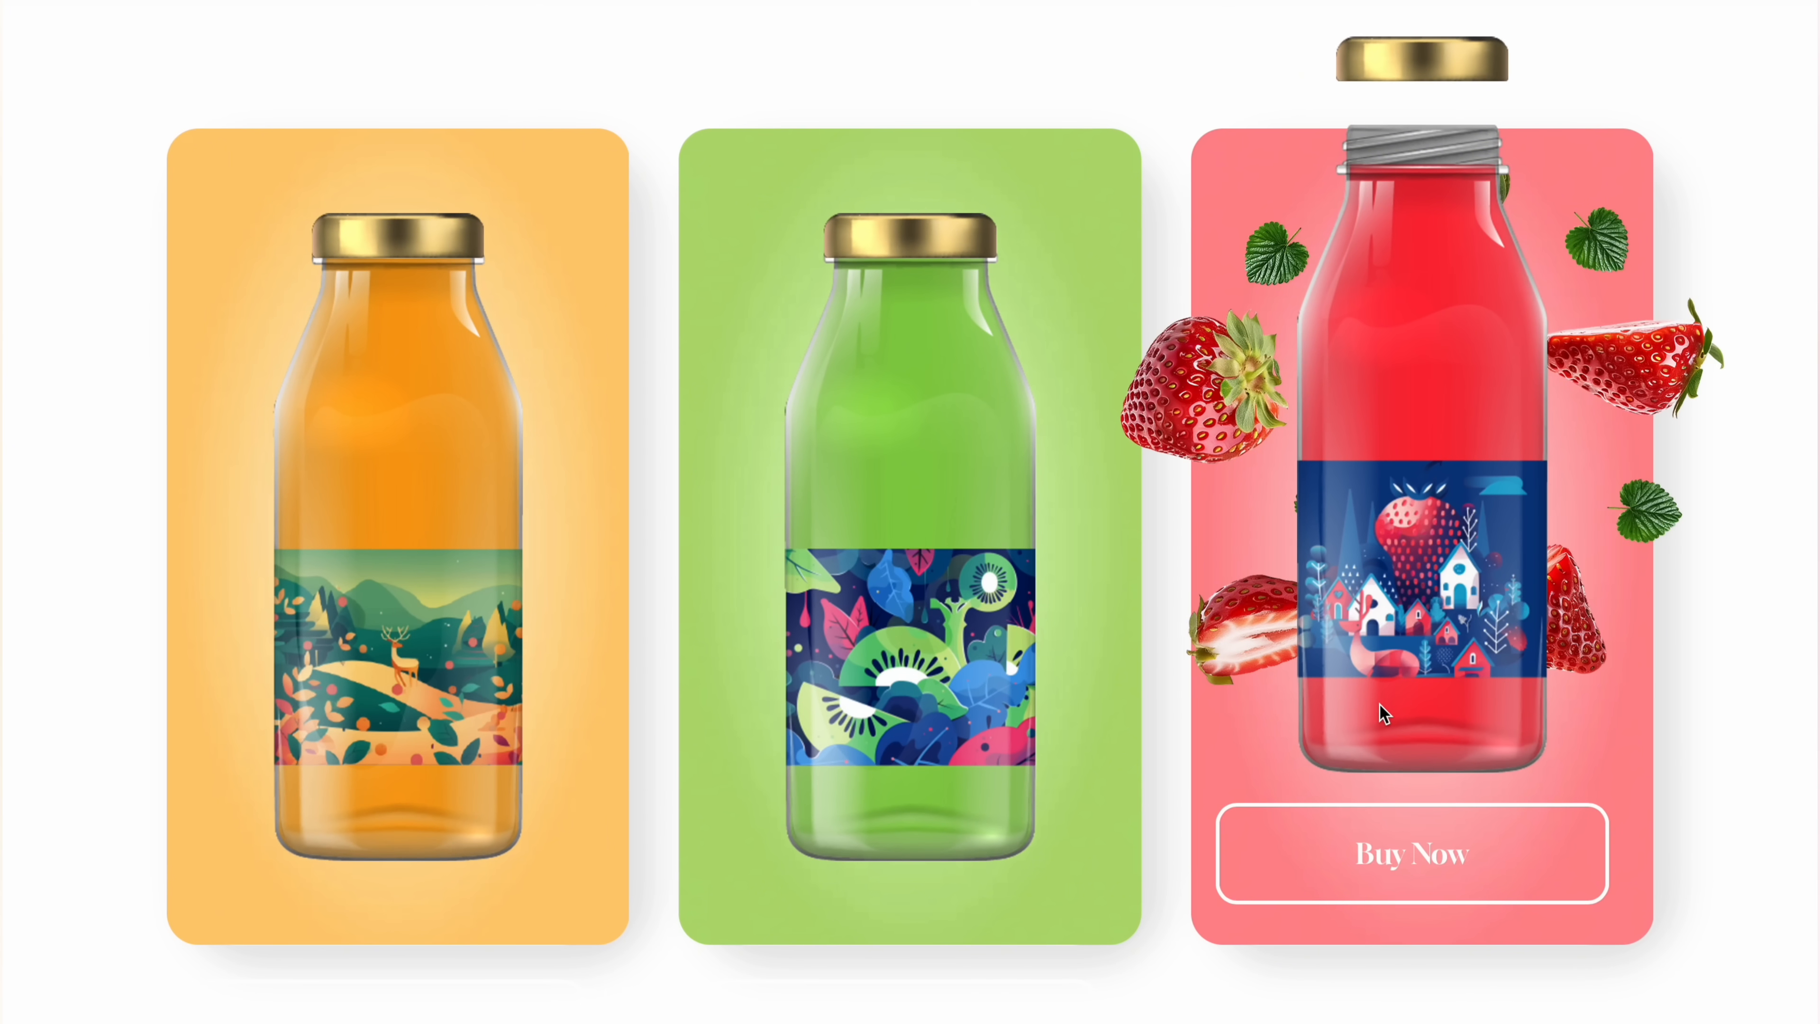
mouse_move(947, 723)
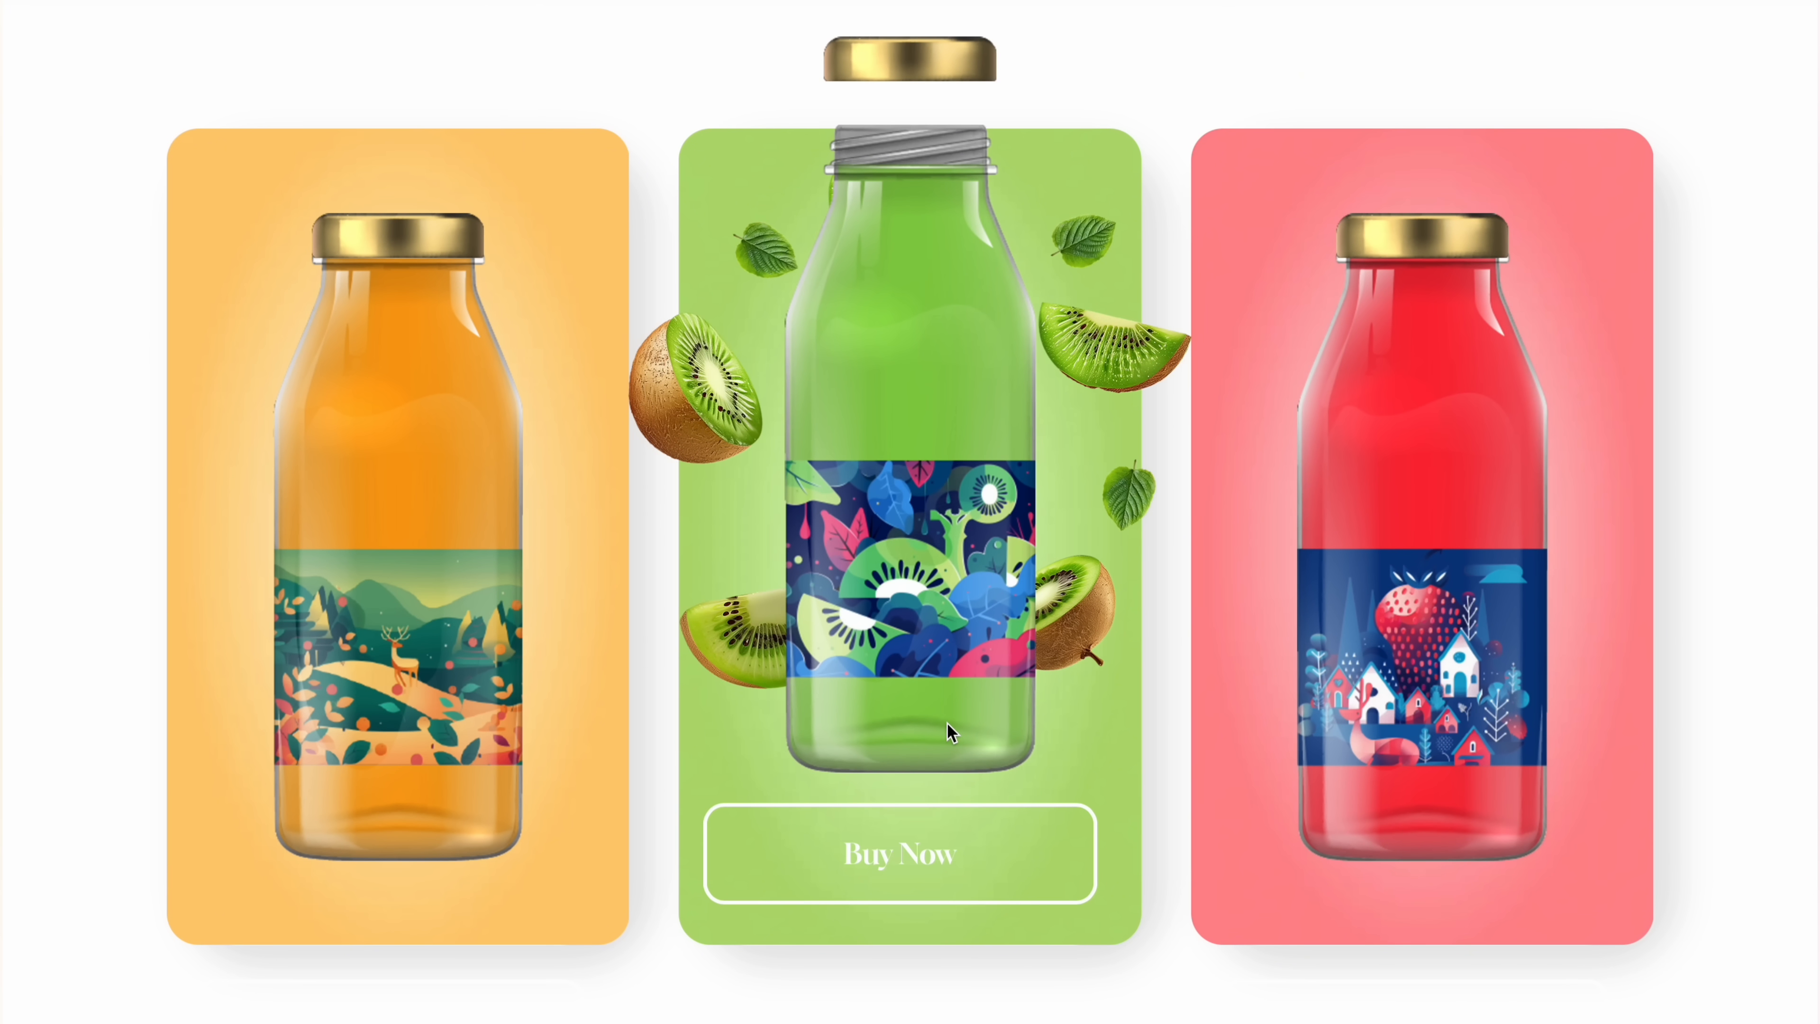
mouse_move(481, 708)
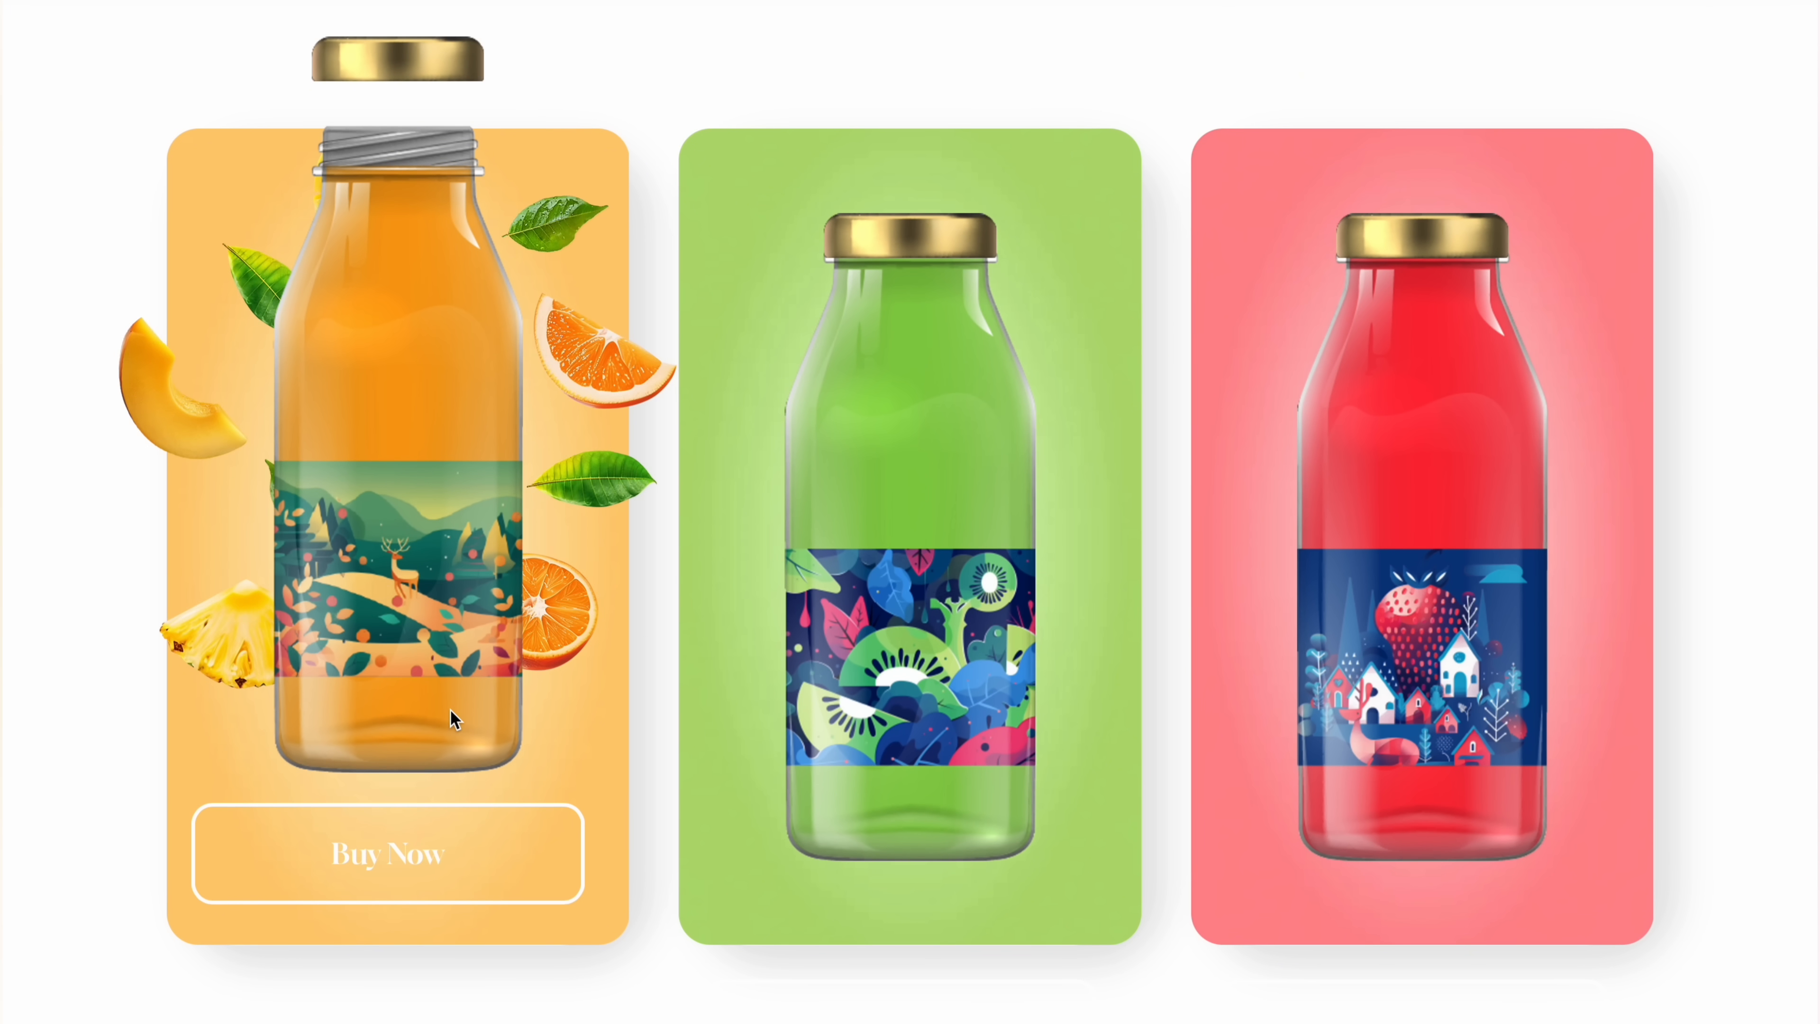